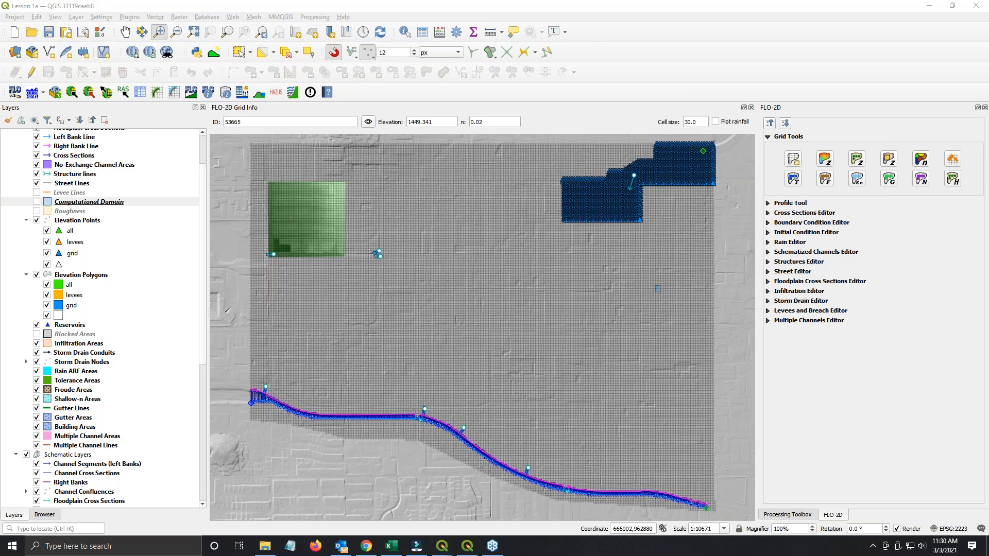
Step: Switch to the "Elevation Test Raster vs Point Update" project and show the FLO-2D grid tools, locating the raster elevation sampling tool
left_click(891, 159)
left_click(473, 550)
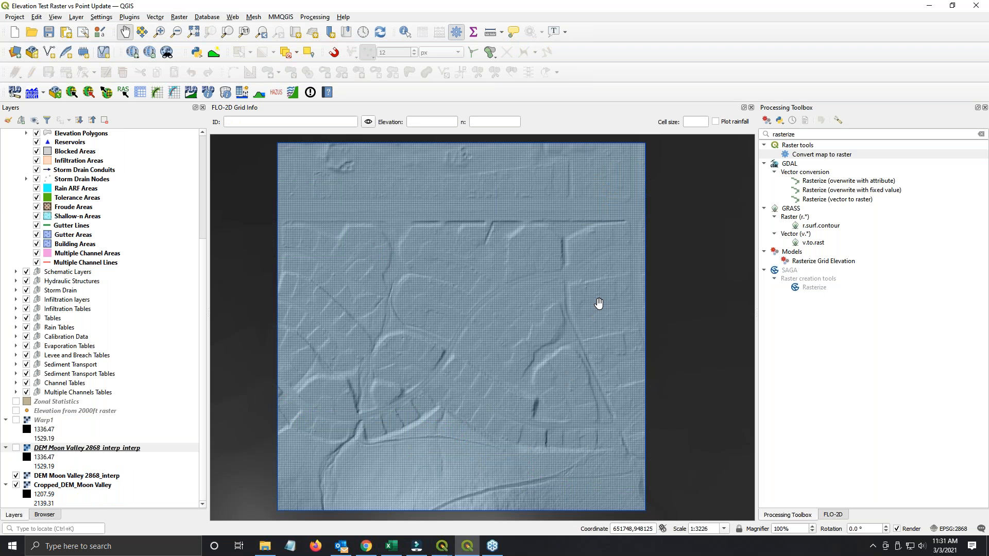
left_click(834, 515)
left_click(827, 165)
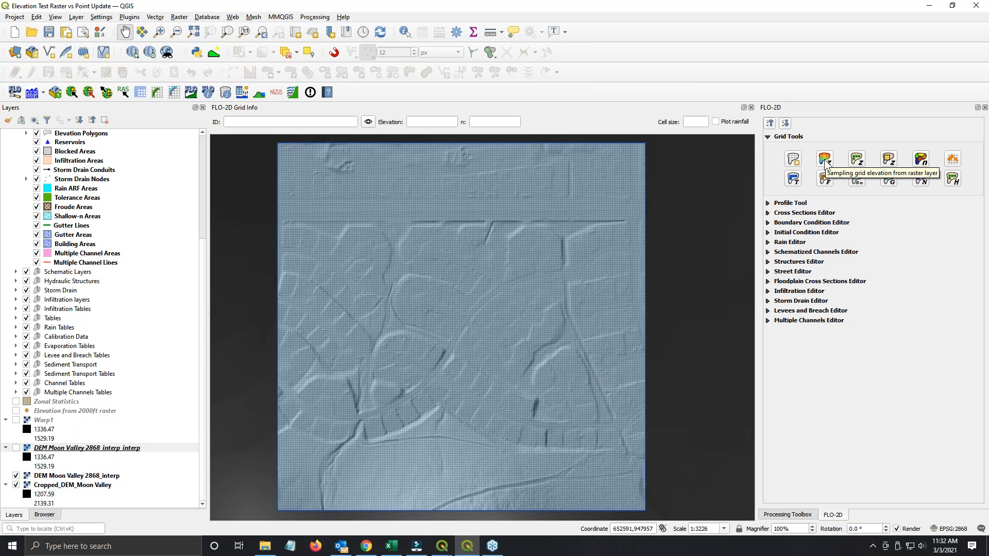
key("ctrl")
key("ctrl")
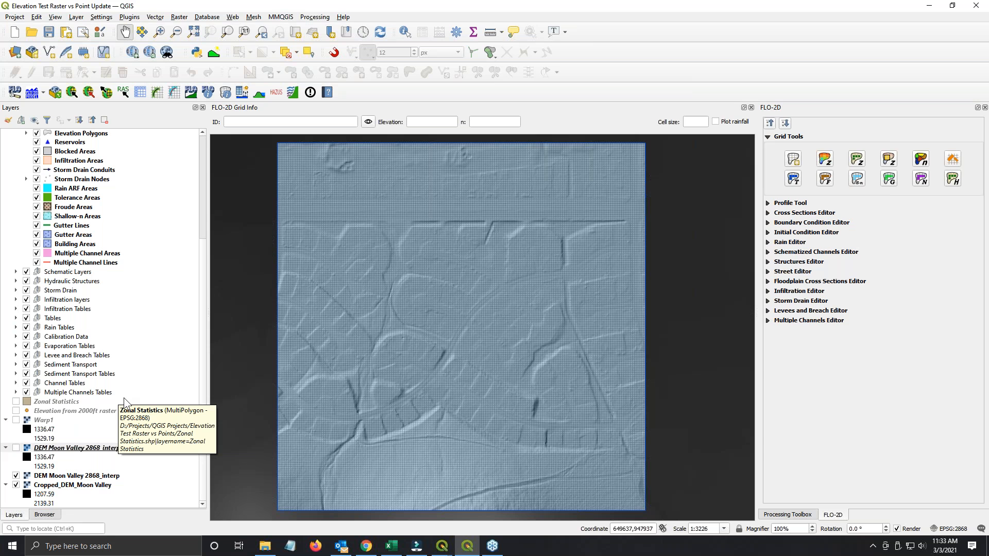
left_click(824, 163)
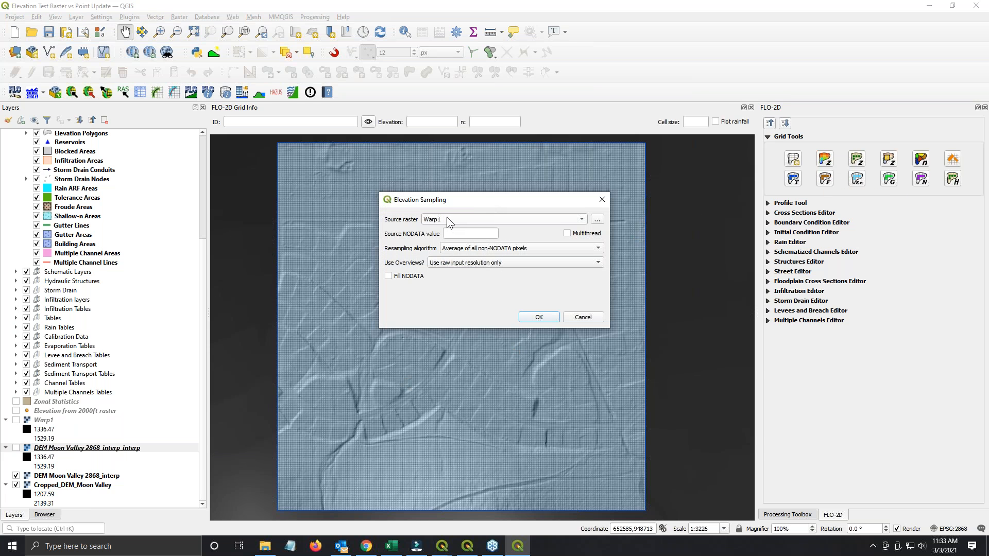
left_click(450, 218)
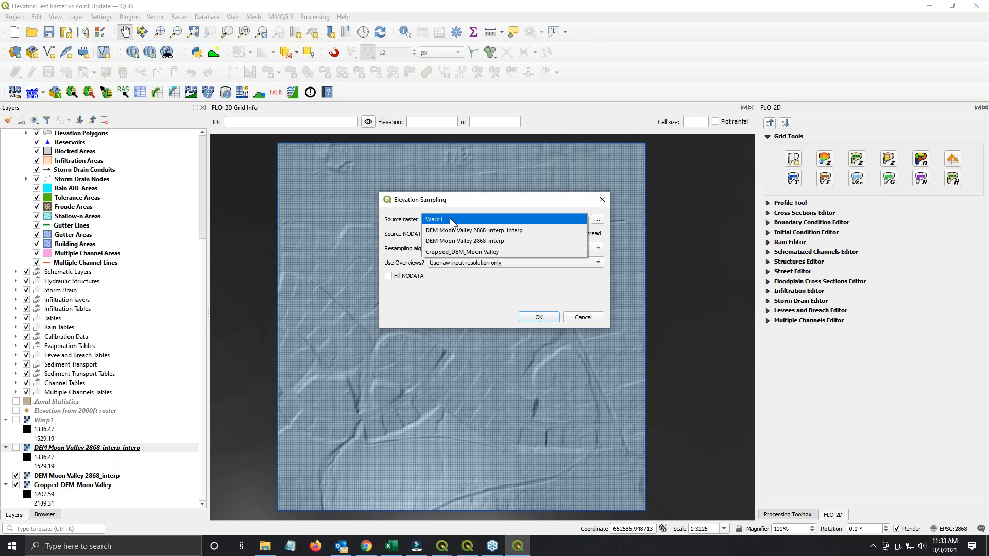
left_click(461, 241)
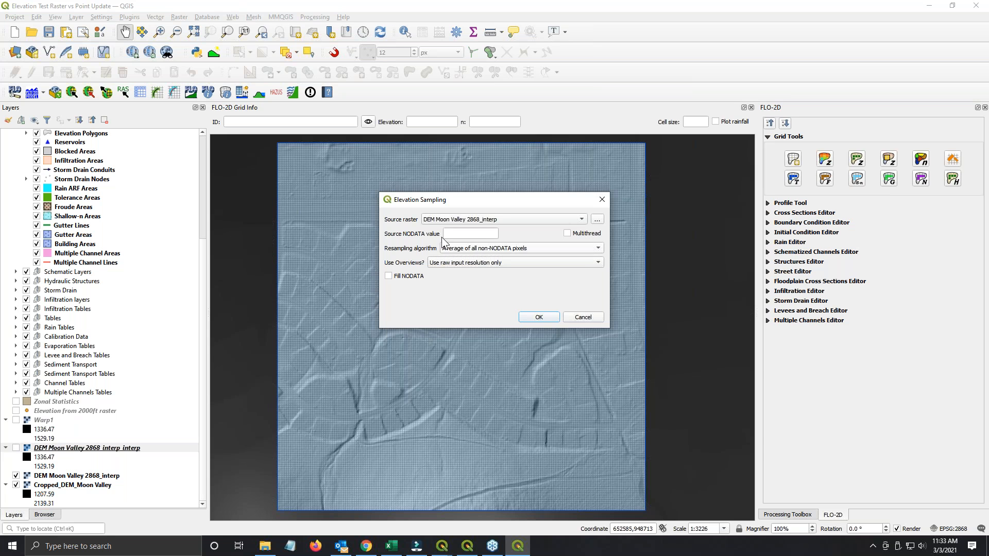
left_click(481, 232)
type("99")
left_click(582, 316)
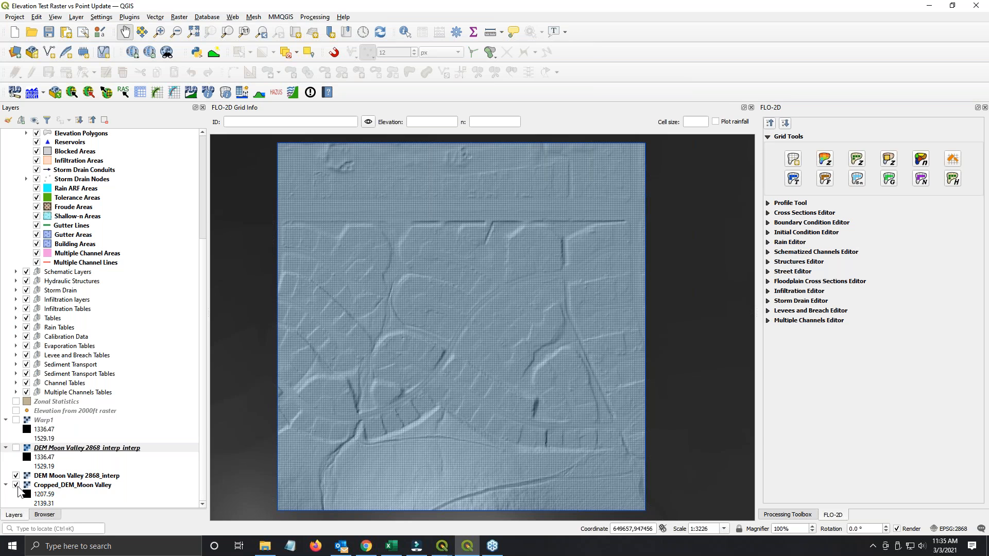
Step: Hide the Cropped_DEM_Moon Valley layer and remove the DEM Moon Valley 2868_interp_interp layer from the project
left_click(16, 484)
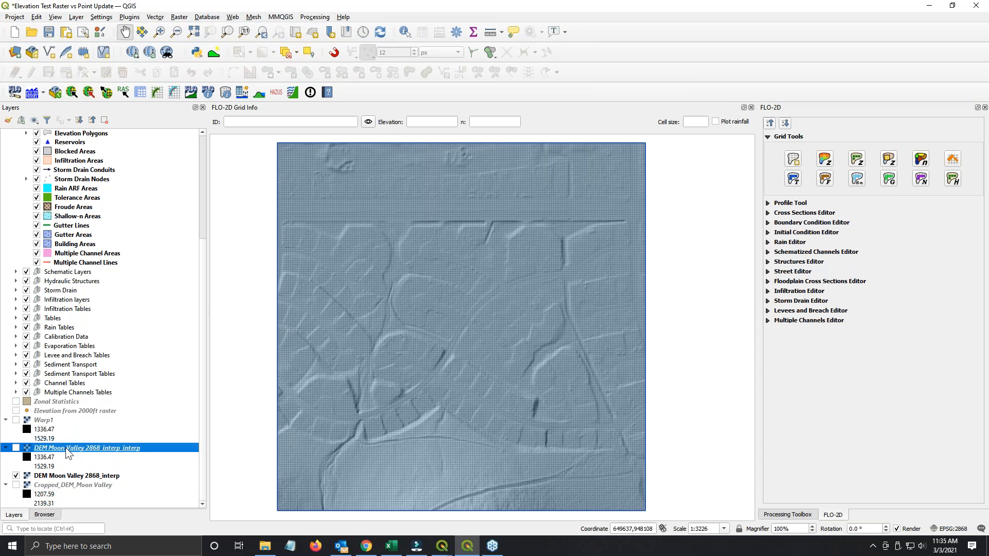
left_click(57, 476)
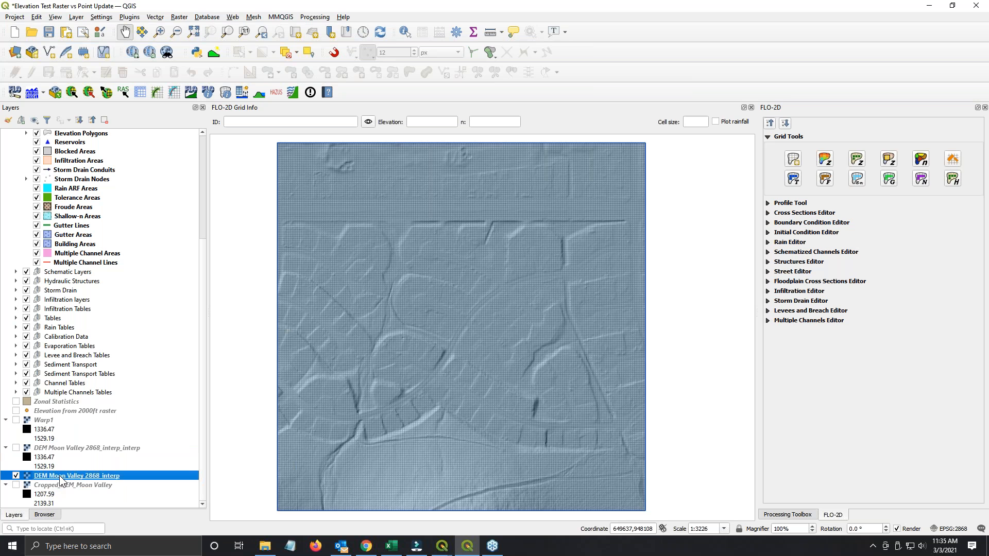
right_click(46, 446)
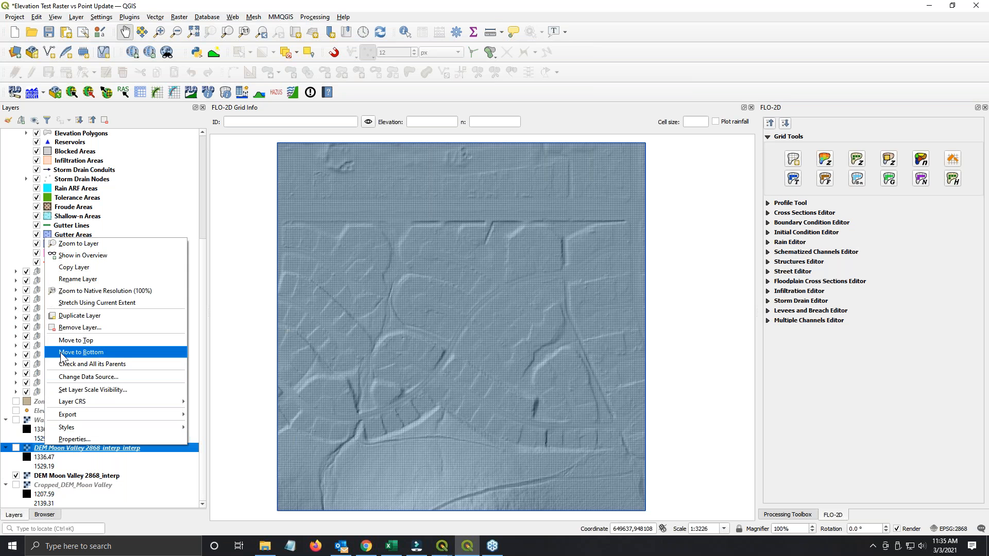
left_click(65, 327)
left_click(477, 283)
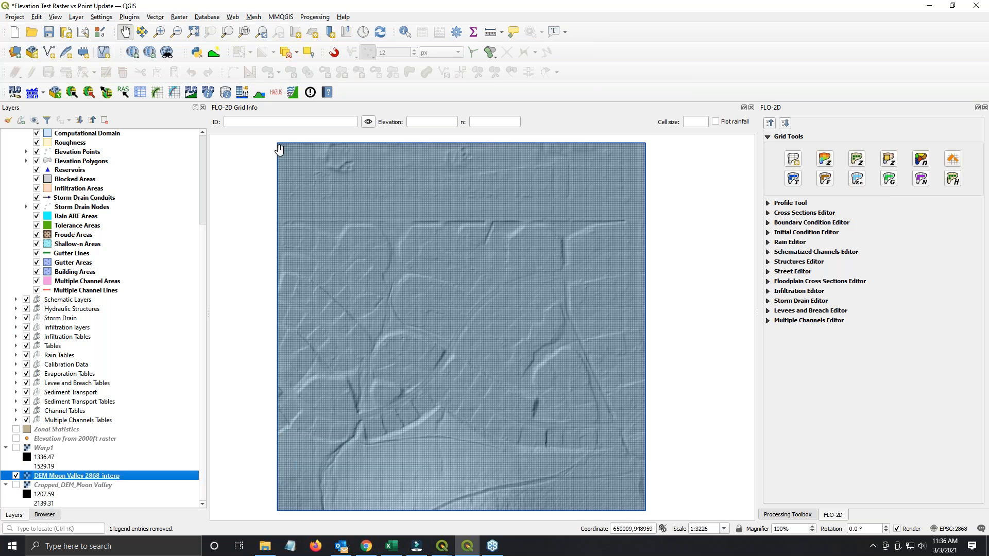
Step: Check the pixel size in the layer information of DEM Moon Valley 2868_interp, leaving its properties unchanged
double_click(108, 477)
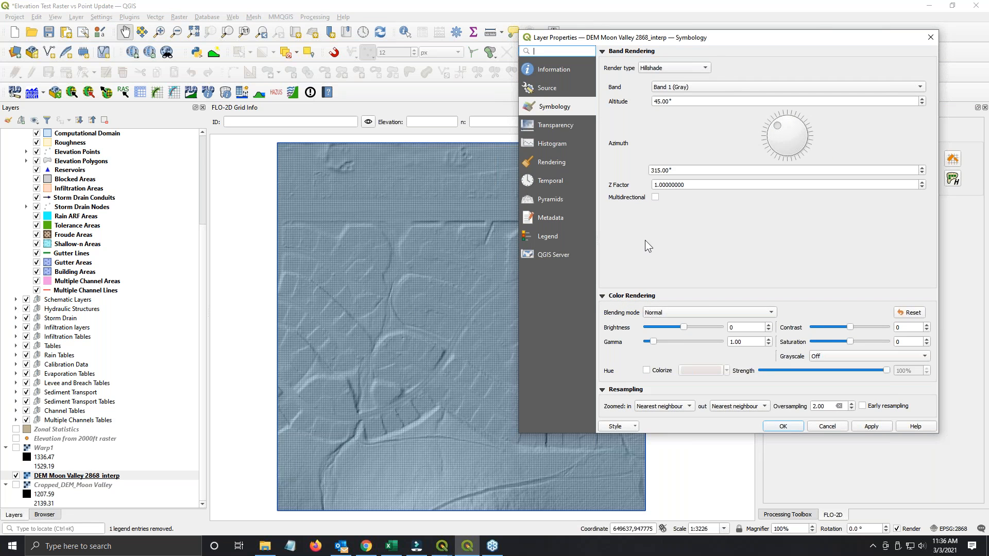
left_click(549, 70)
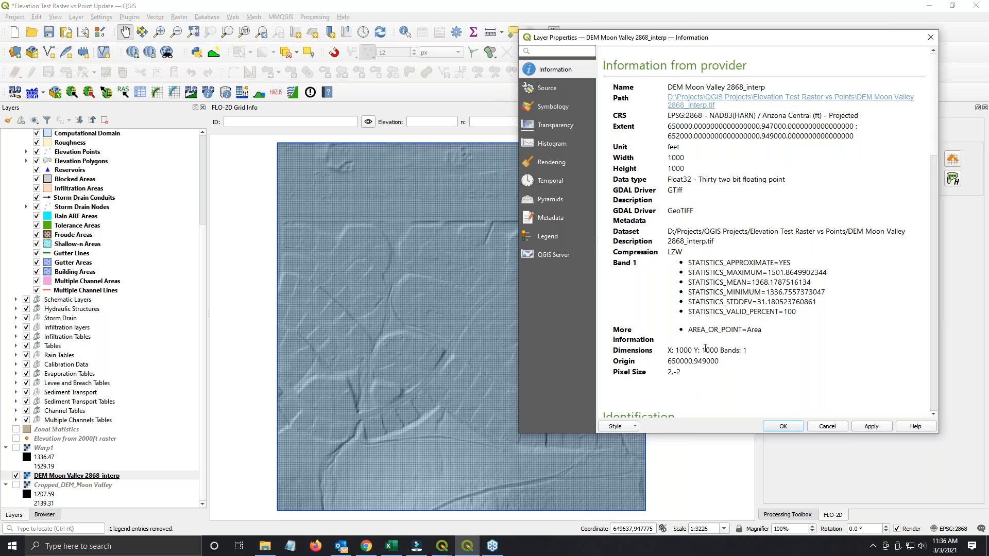
double_click(675, 372)
left_click(827, 426)
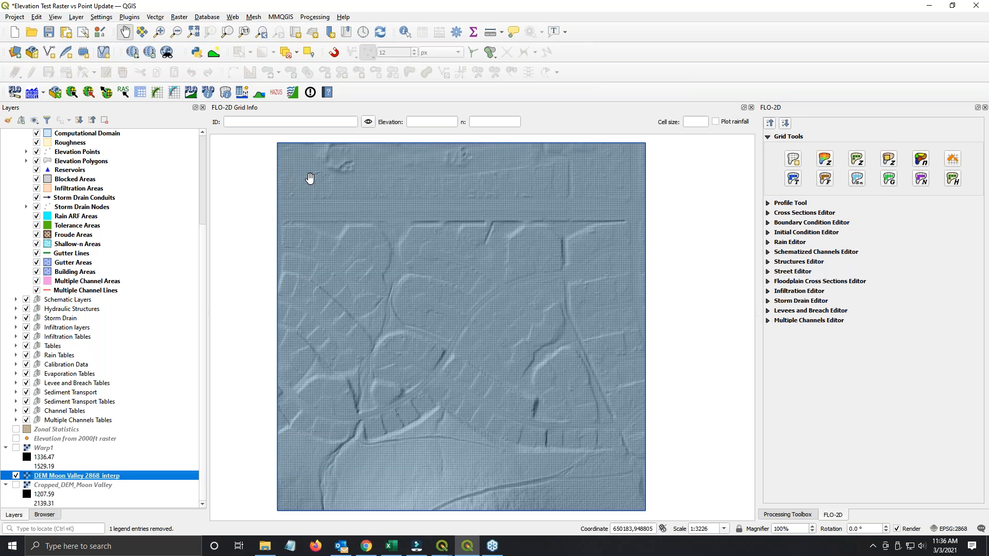
left_click(825, 159)
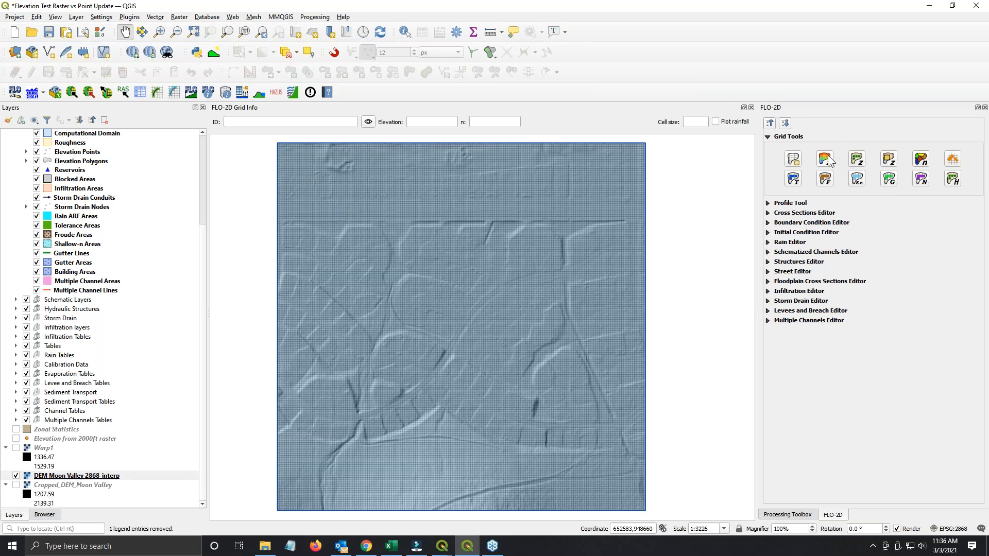
left_click(495, 221)
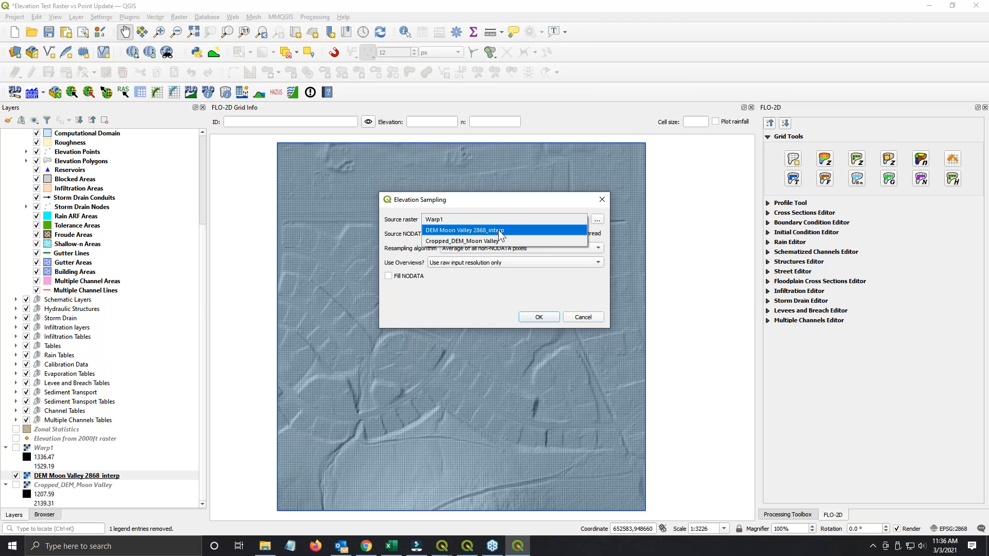
left_click(505, 229)
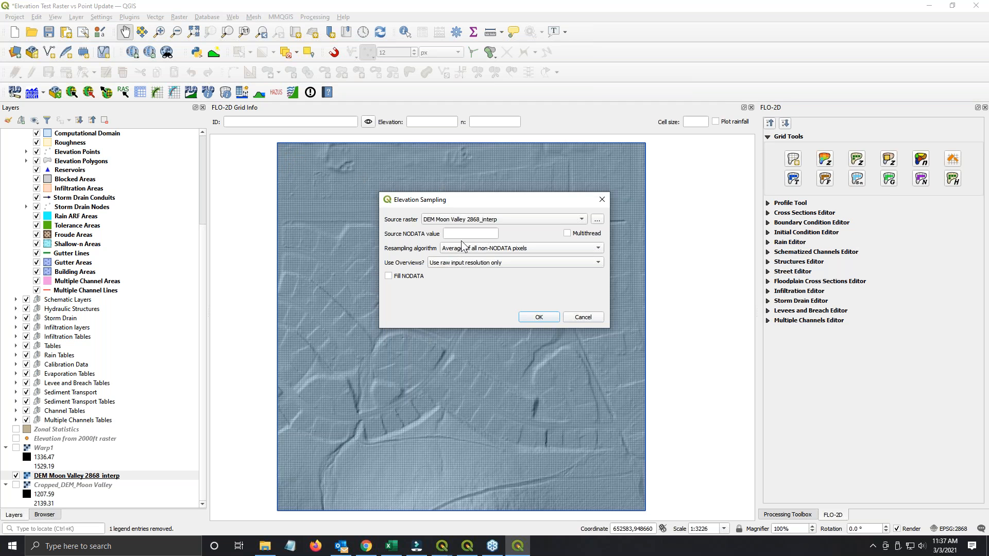
left_click(473, 233)
type("-999")
left_click(571, 236)
left_click(530, 246)
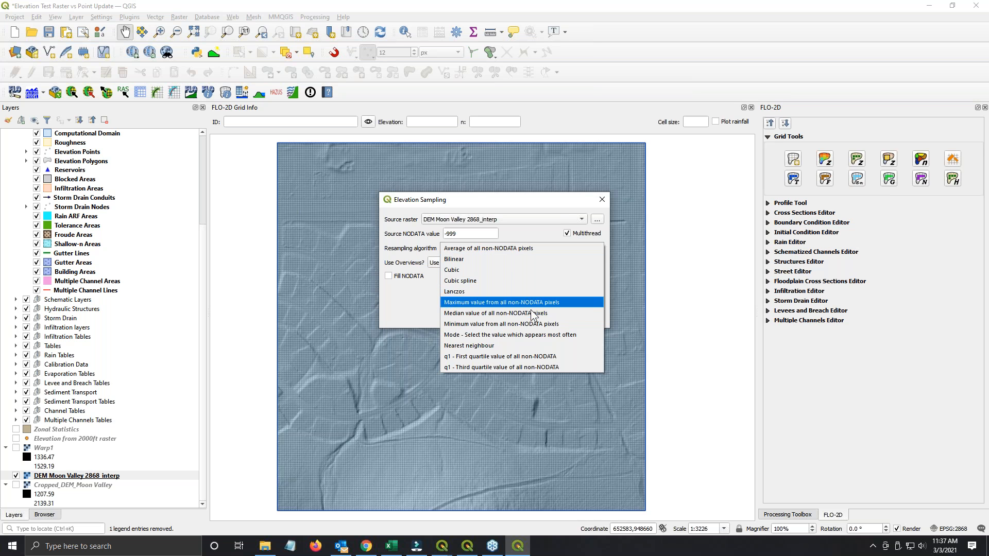
left_click(520, 250)
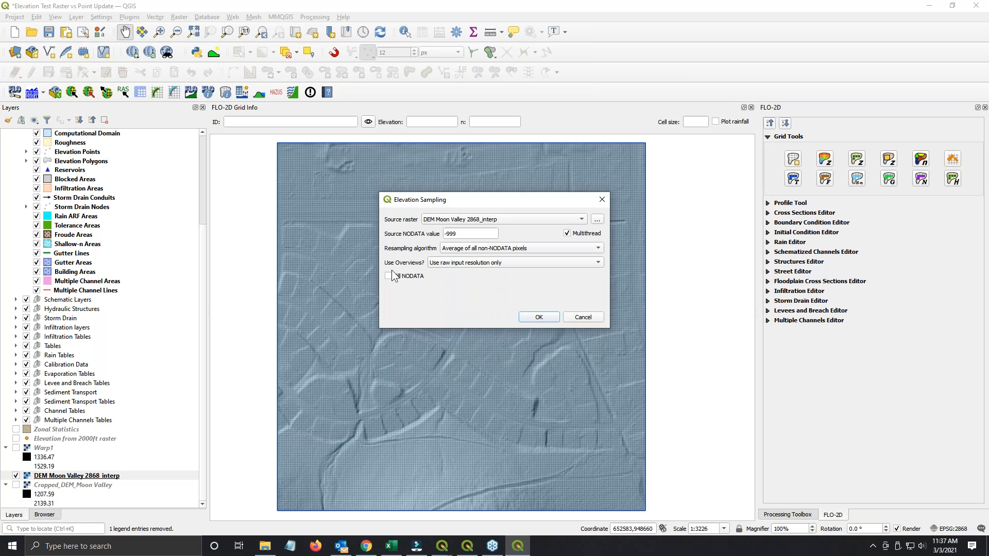
left_click(441, 264)
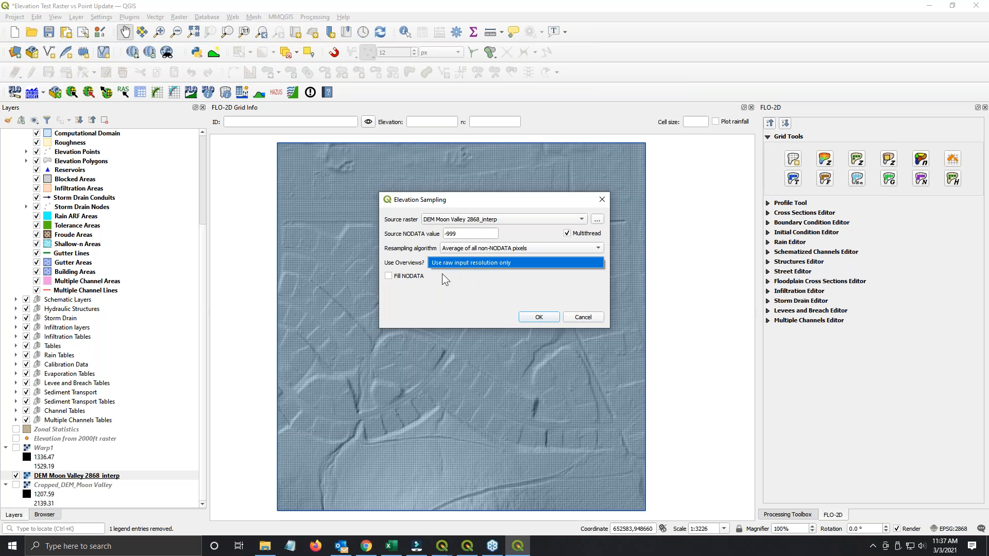
left_click(442, 274)
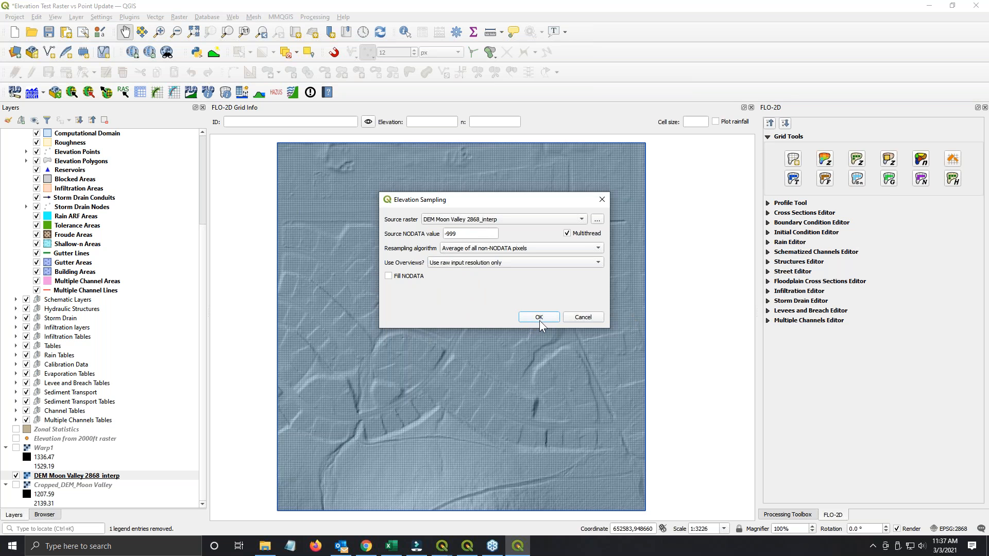
left_click(570, 320)
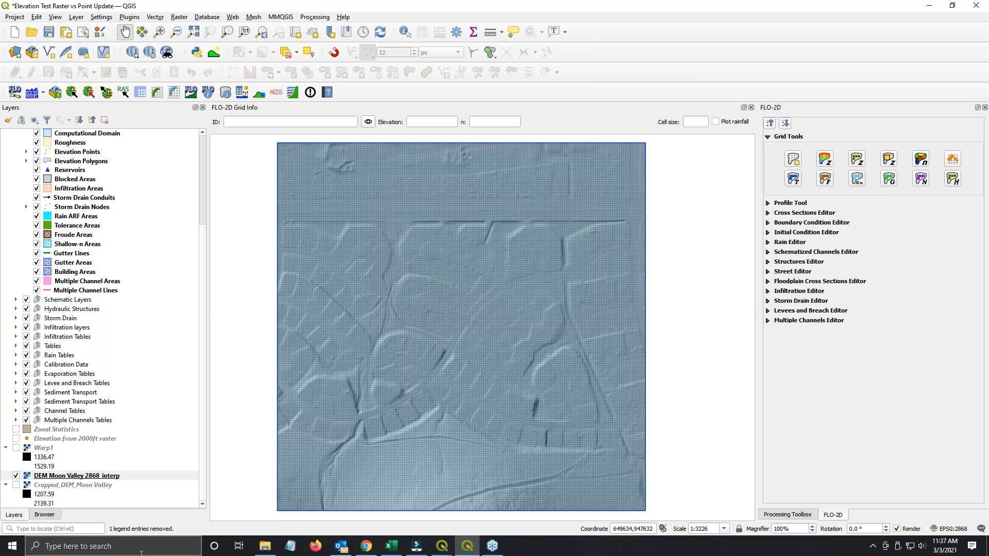
Step: Add DEM Moon Valley 2868_inter_interp.tif from the Elevation Test Raster vs Points folder in File Explorer to the QGIS map
left_click(265, 546)
left_click_drag(988, 79, 821, 86)
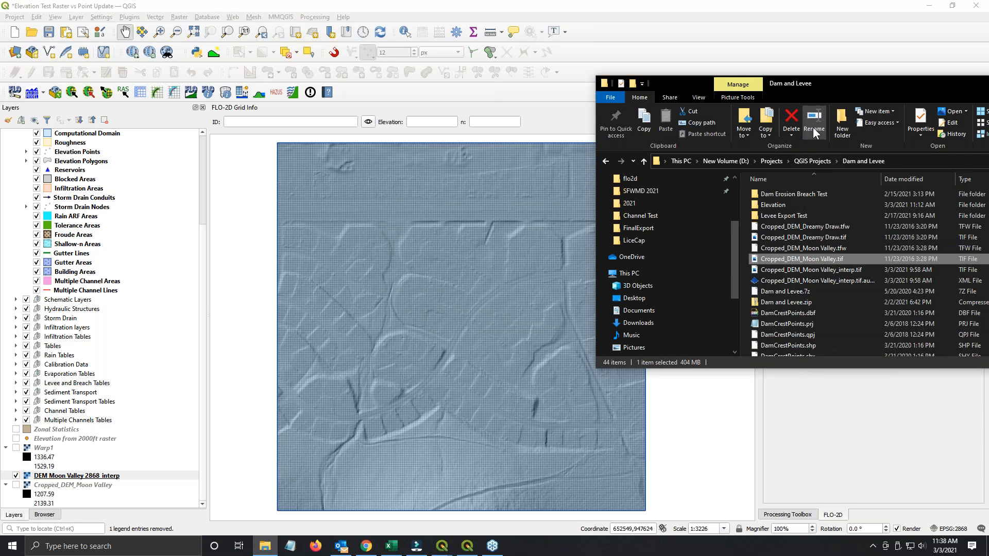
left_click(806, 161)
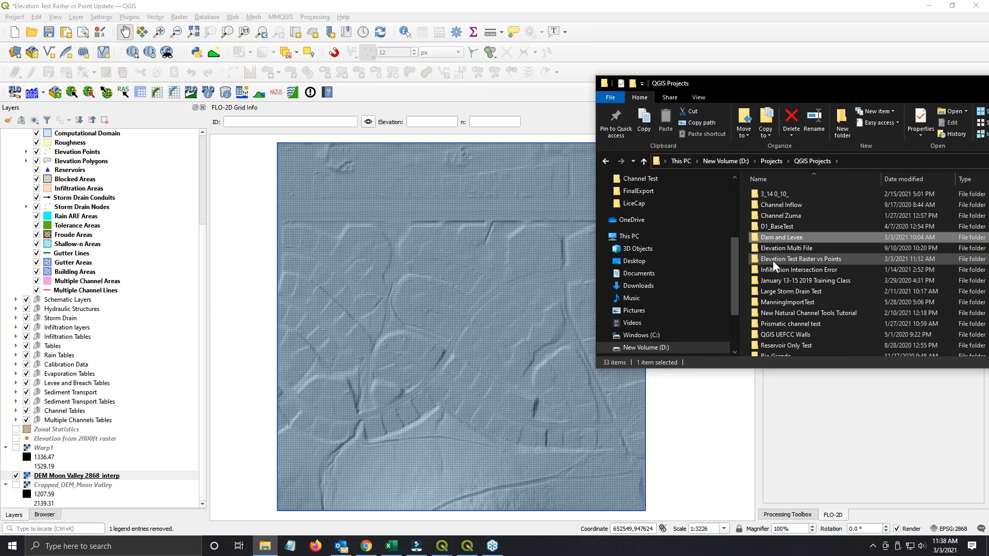
double_click(773, 261)
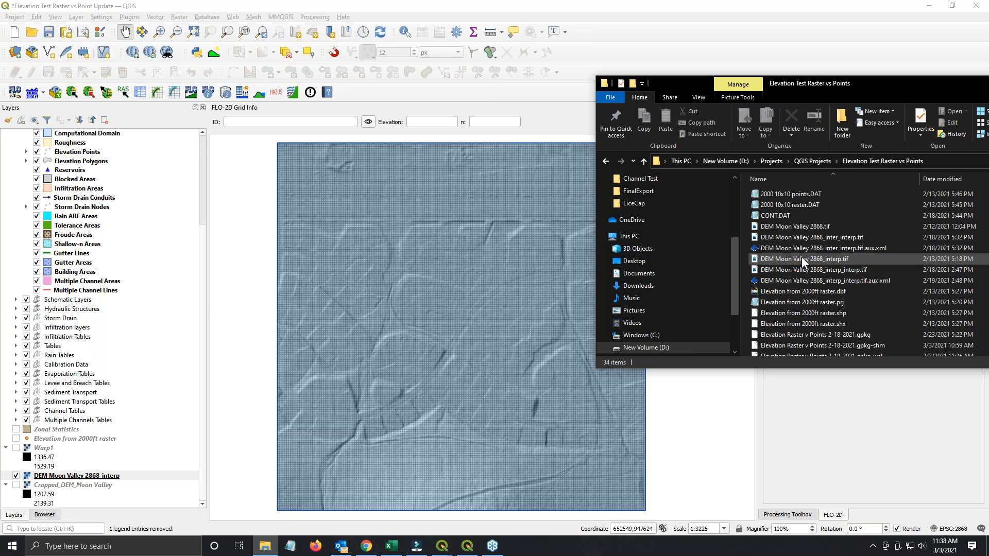
left_click(796, 237)
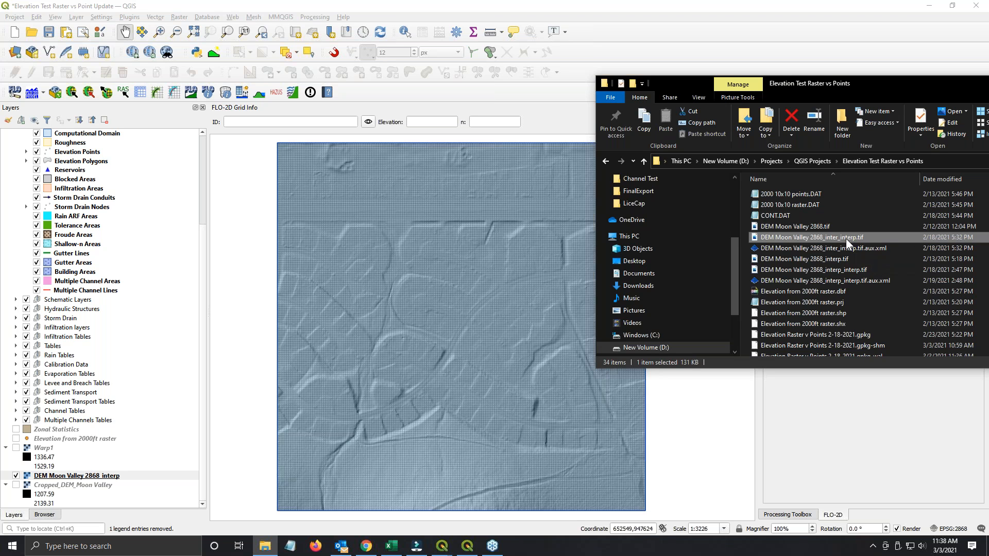
left_click_drag(817, 236, 393, 331)
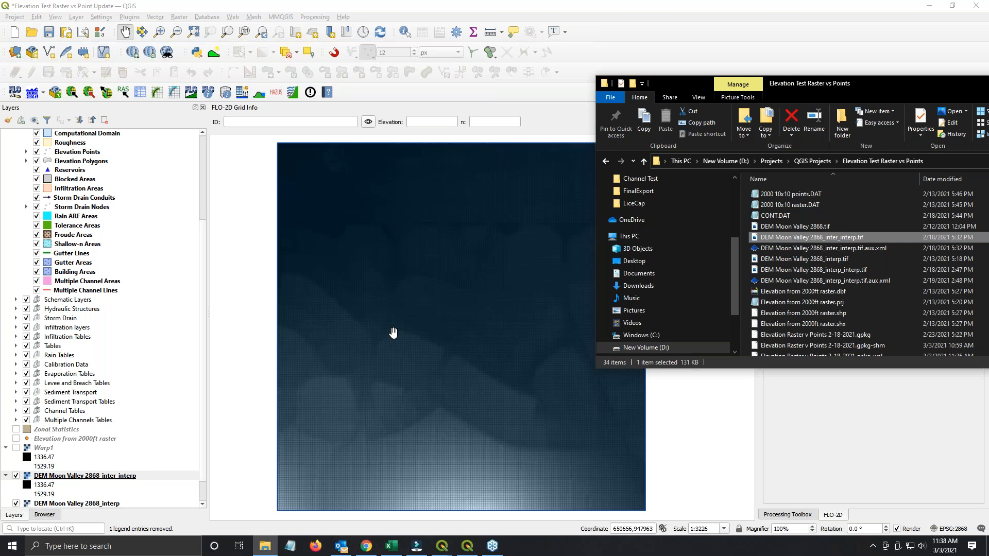
left_click_drag(877, 93, 988, 93)
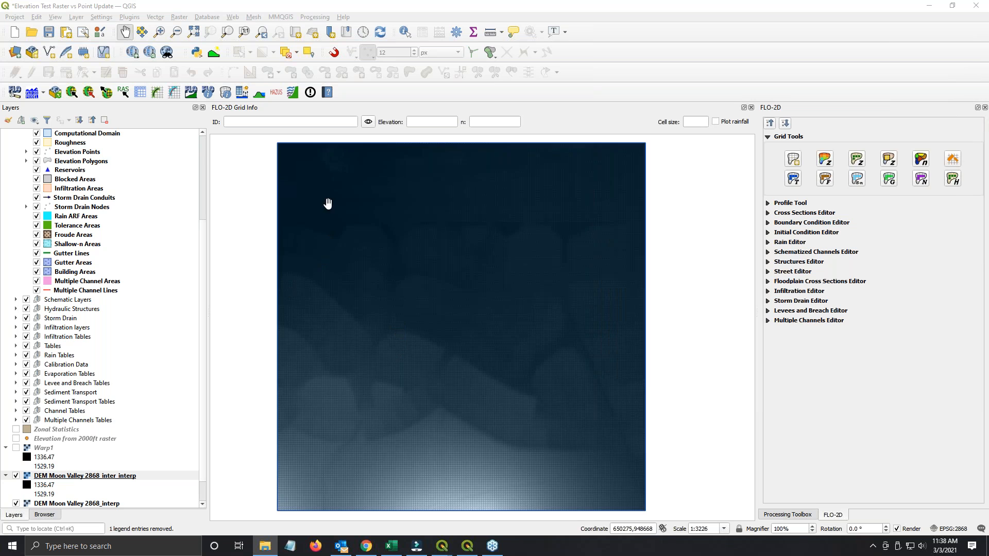
Step: Hide the DEM Moon Valley 2868_inter_interp layer and select the DEM Moon Valley 2868_interp layer
left_click(81, 477)
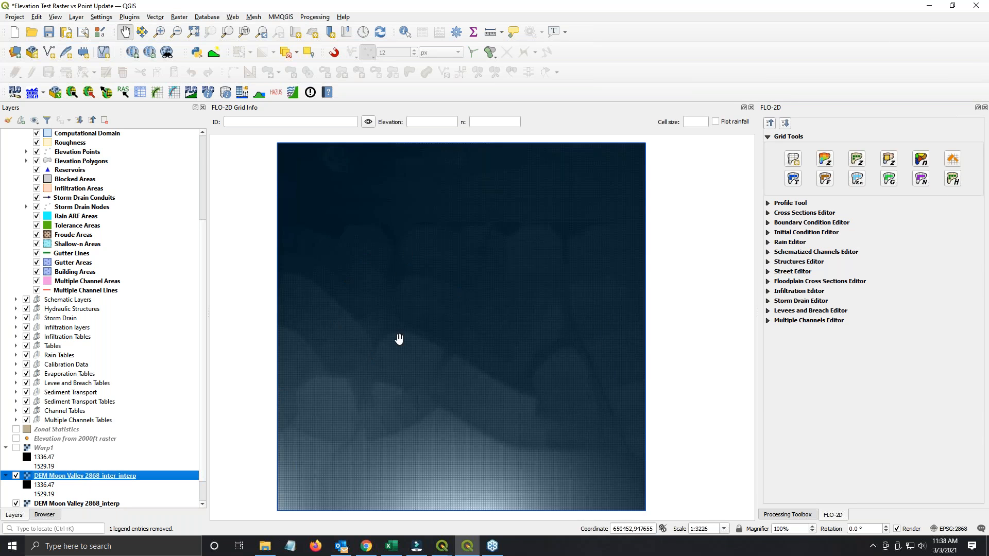
left_click(16, 476)
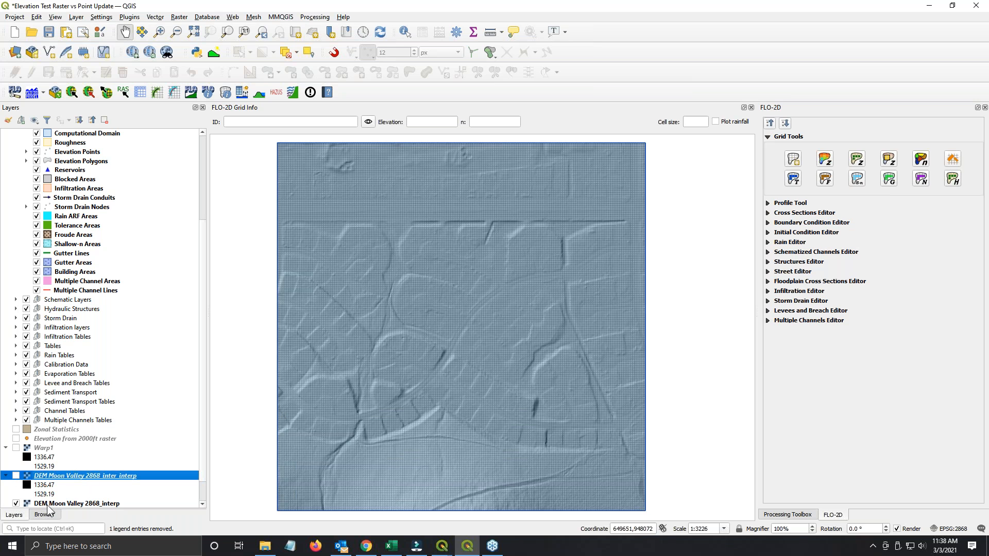
left_click(46, 504)
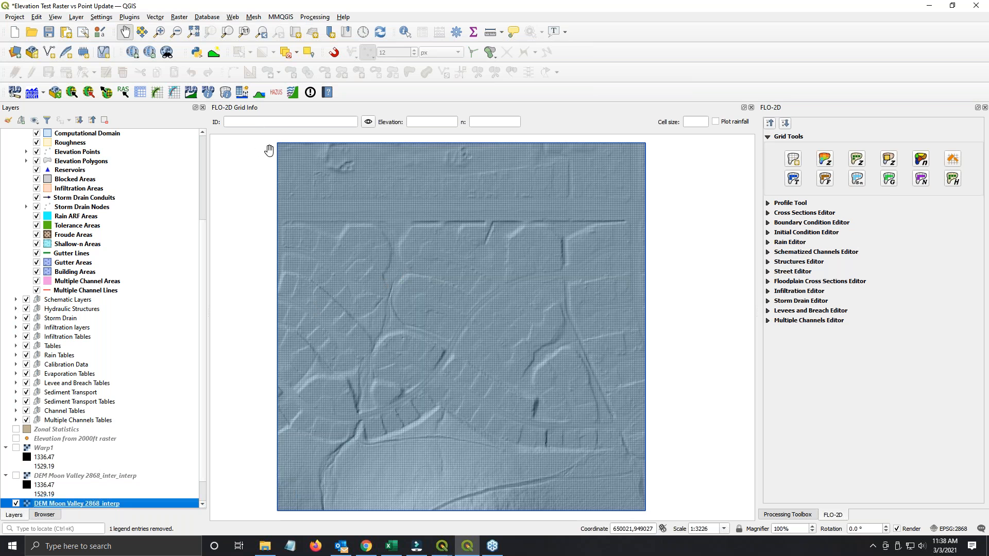
Step: Examine the grid cells over the hillshaded raster at the domain's northwest corner and return to the whole domain
scroll(276, 142, "up", 4)
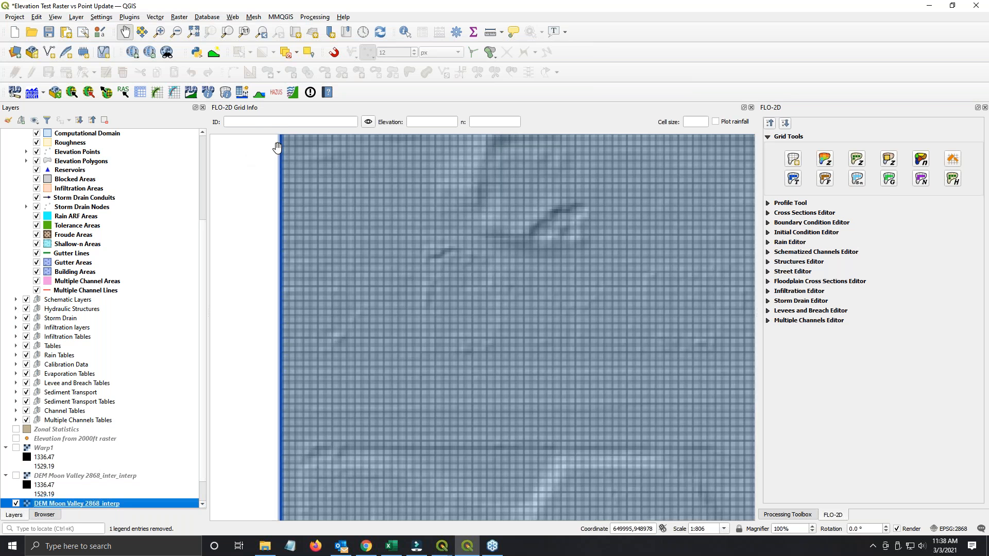
left_click_drag(280, 155, 346, 345)
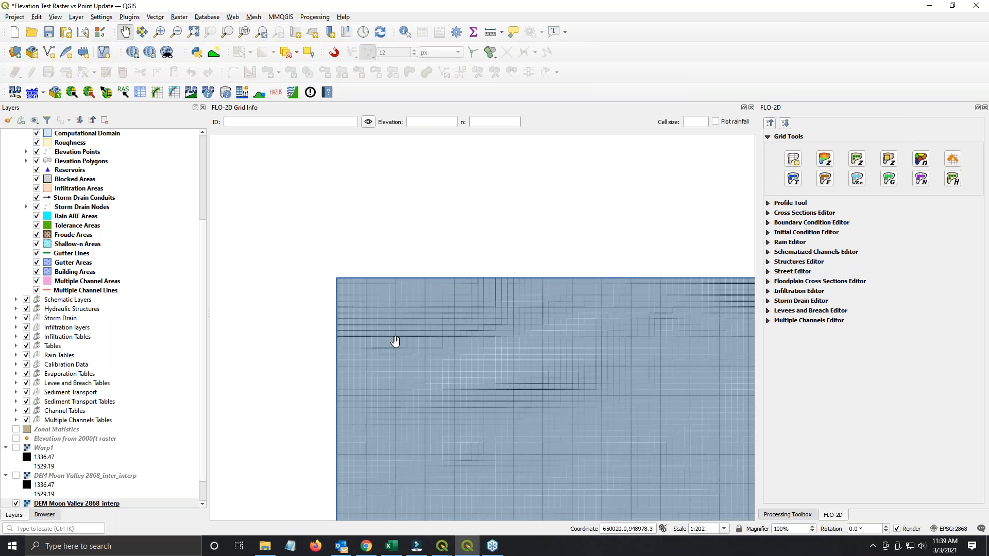
scroll(395, 342, "down", 2)
left_click_drag(425, 433, 301, 288)
scroll(301, 287, "down", 1)
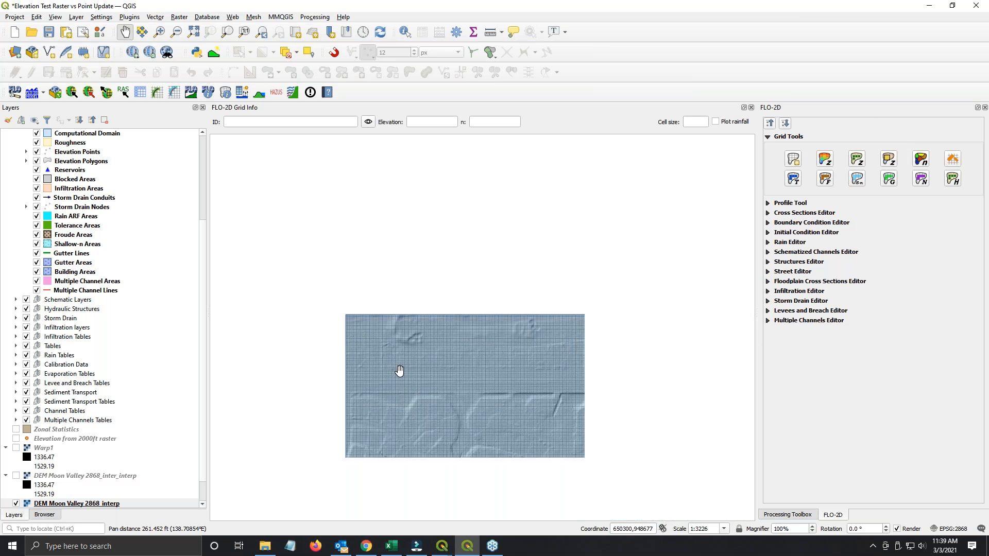
scroll(412, 394, "down", 1)
left_click_drag(401, 404, 325, 246)
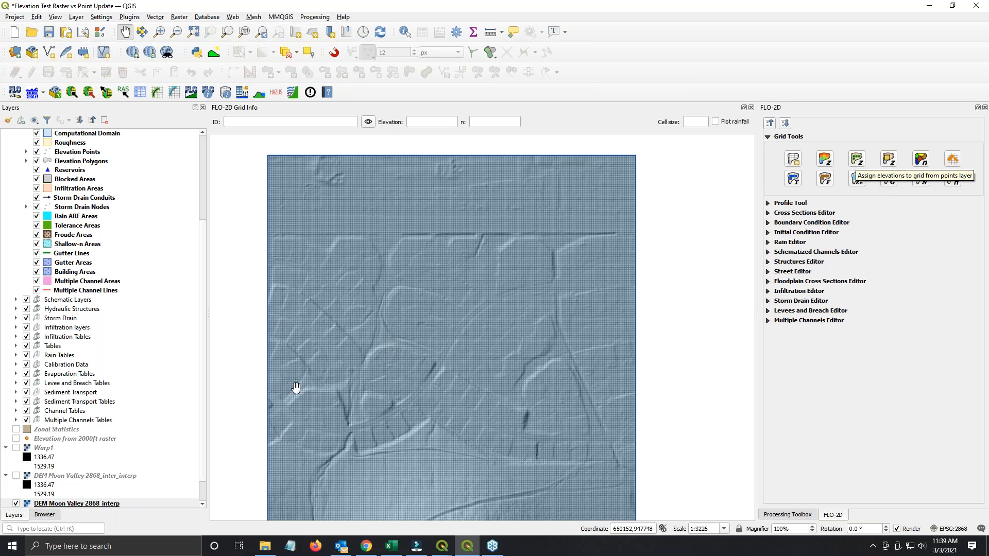
Step: Show the Elevation from 2000ft raster point layer over the hillshaded domain
left_click(16, 438)
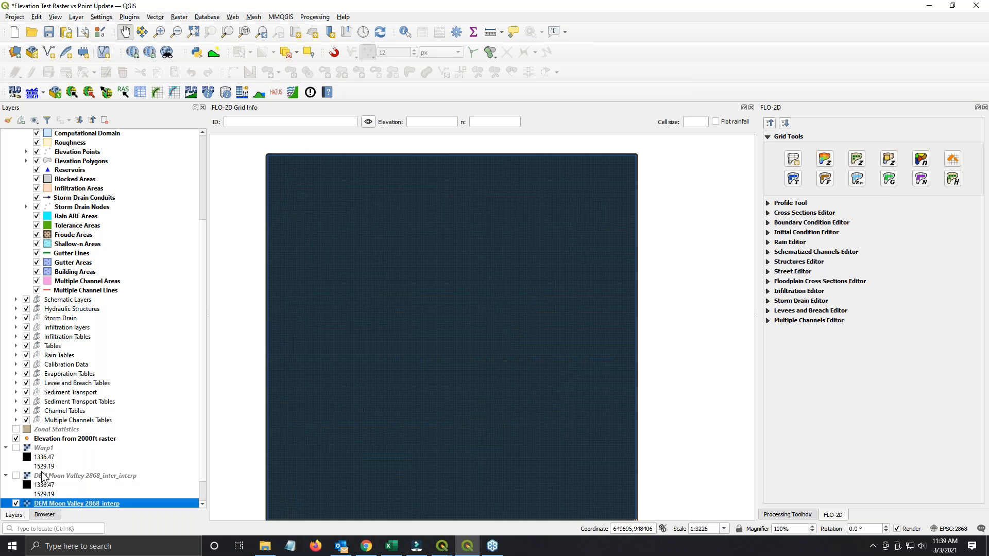
scroll(52, 479, "down", 1)
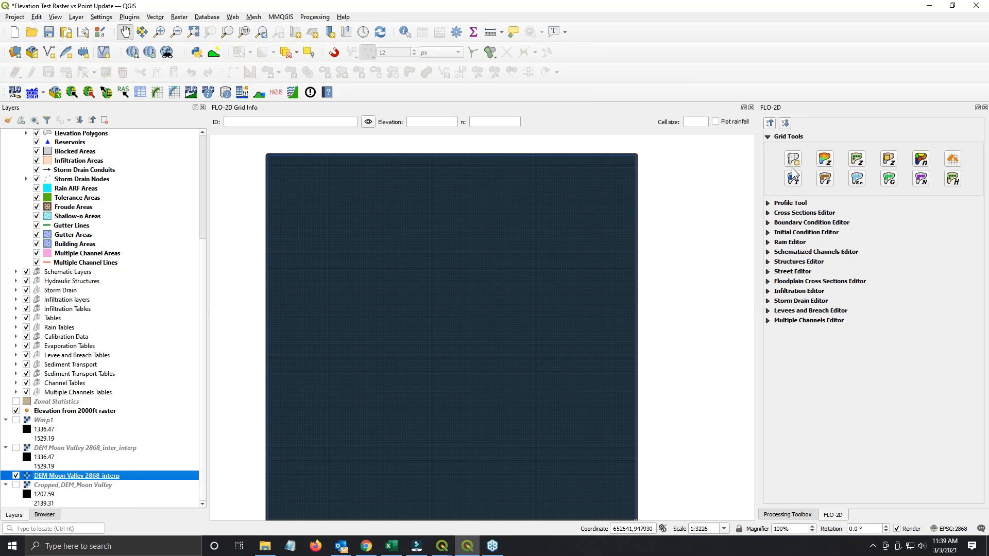
Step: Search the Processing Toolbox for "point sample"
left_click(805, 514)
left_click(761, 135)
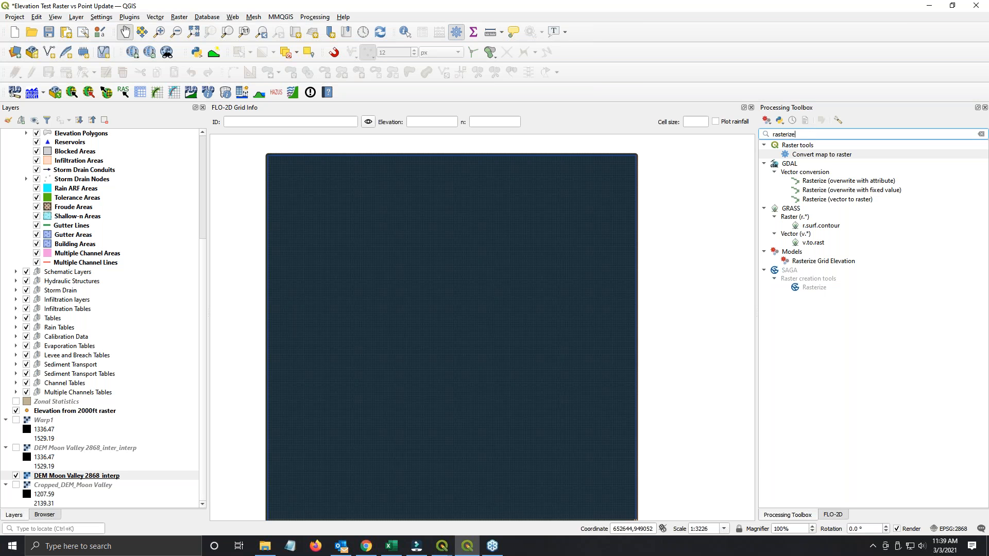
key("BackSpace")
key("BackSpace")
key("BackSpace")
key("BackSpace")
key("BackSpace")
key("BackSpace")
key("BackSpace")
key("BackSpace")
type("poin")
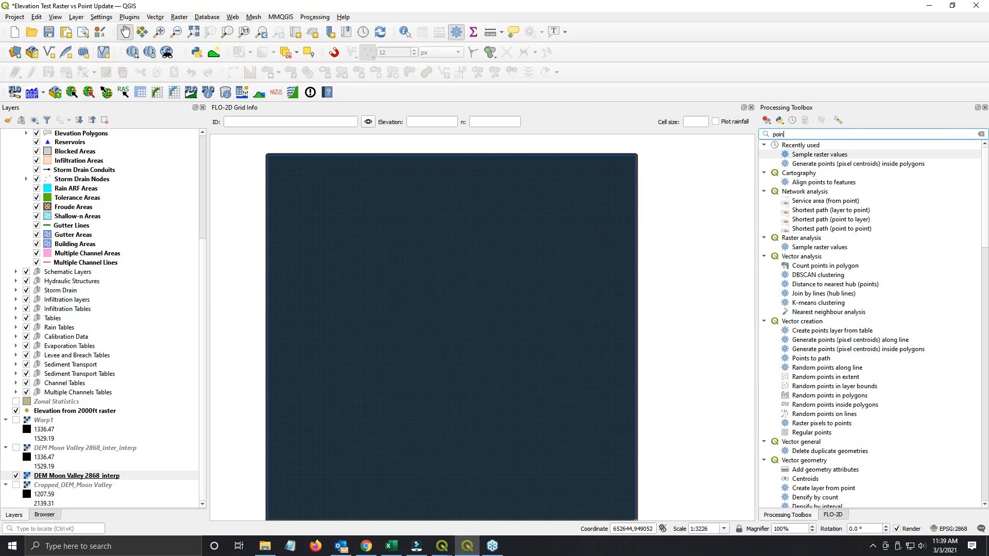
type("t sample")
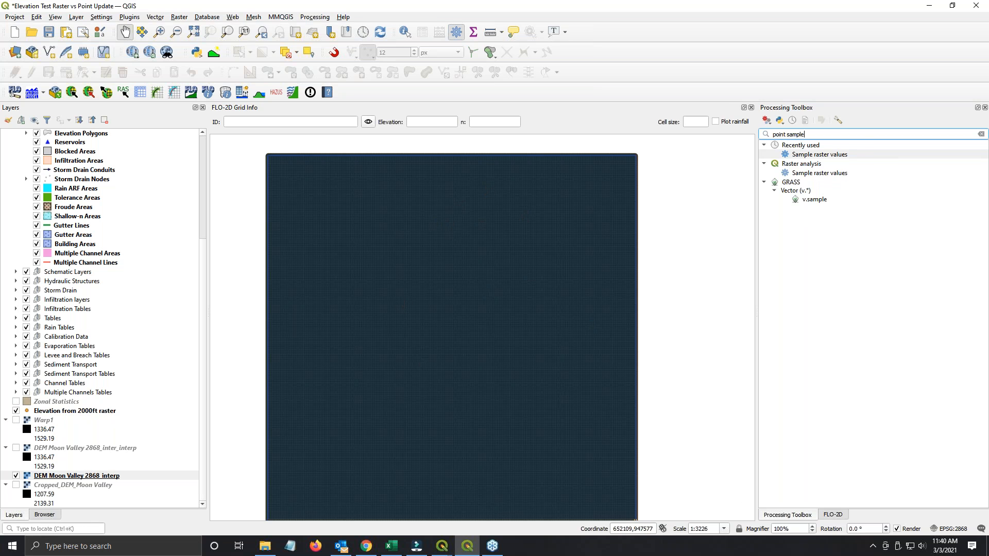
Step: Open the FLO-2D Elevation Points Sampling tool and set the point layer to Elevation from 2000ft raster
left_click(832, 515)
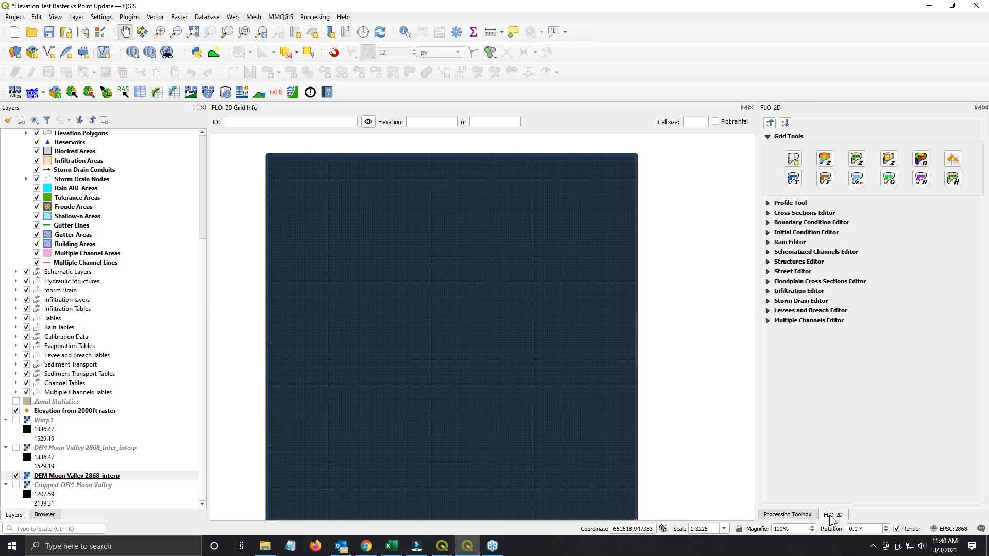
left_click(75, 479)
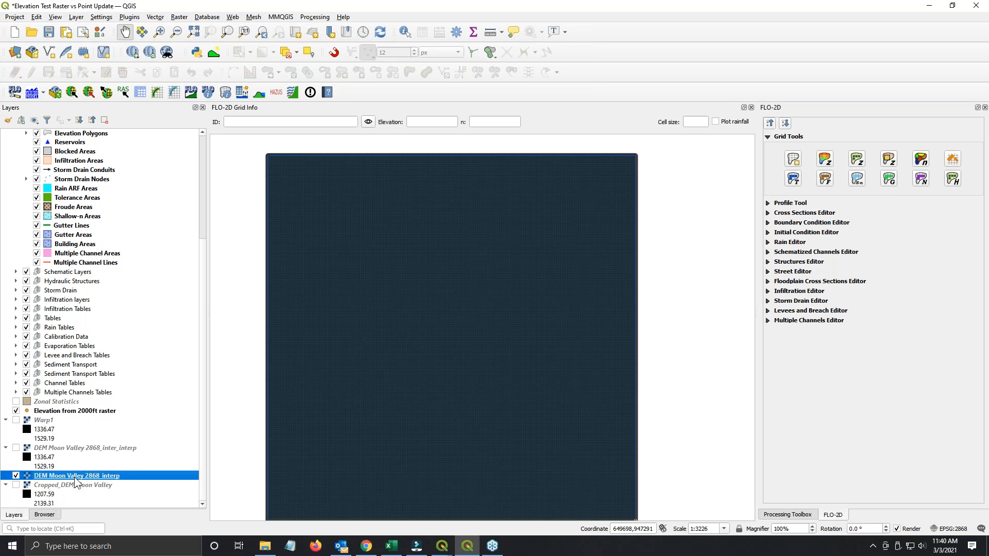
left_click(86, 411)
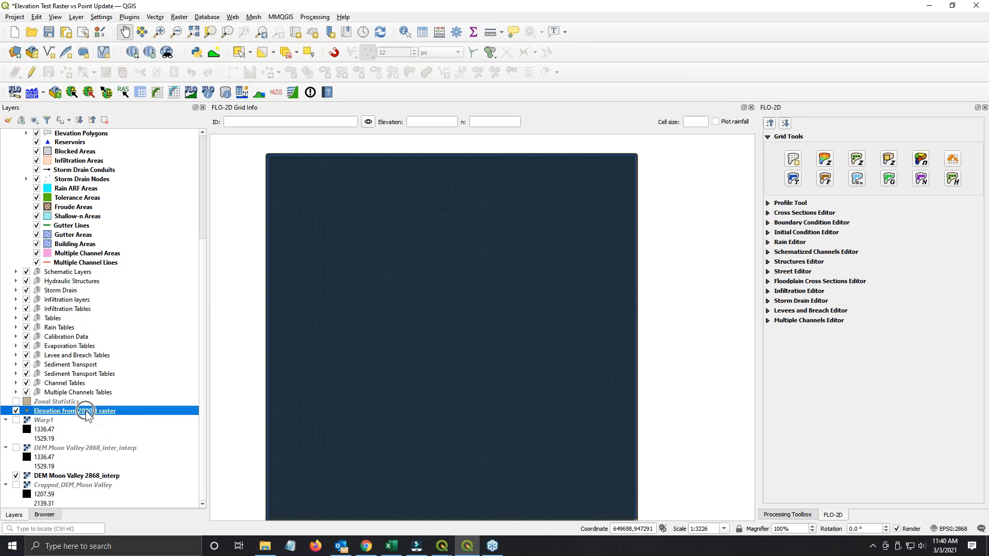
left_click(77, 474)
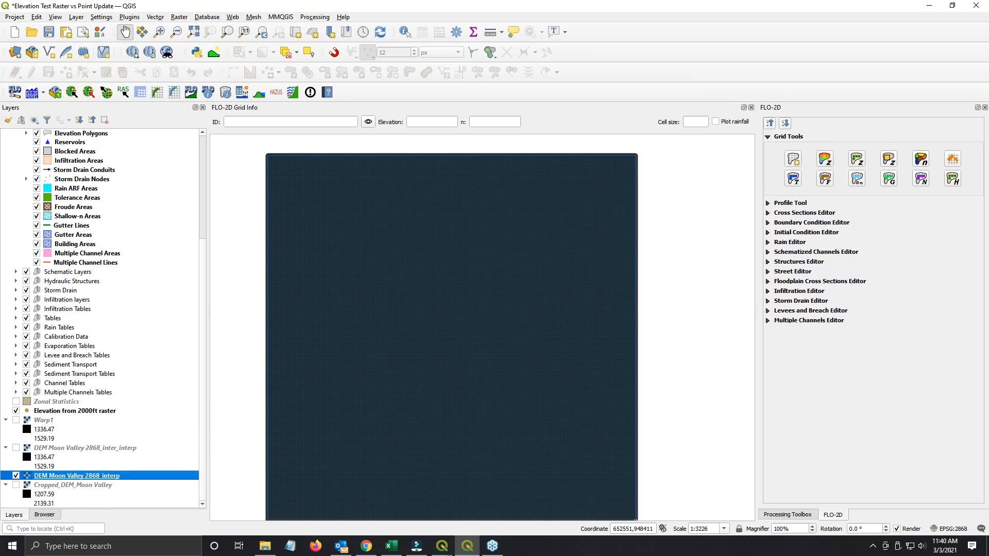
left_click(856, 162)
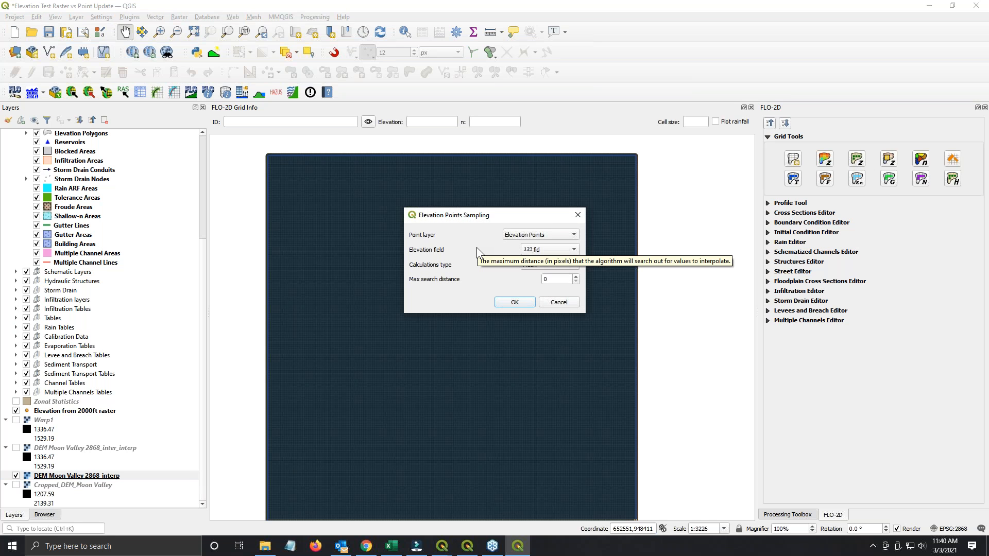
left_click(527, 234)
left_click(528, 240)
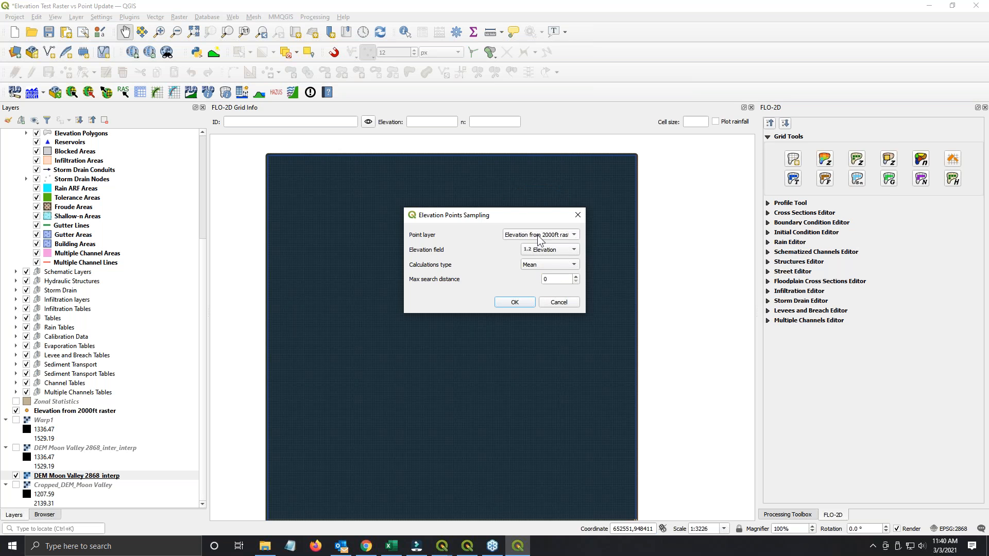
Step: Choose the Elevx4dec elevation field and Mean calculation, check the max search distance, and cancel the points sampling
left_click(541, 251)
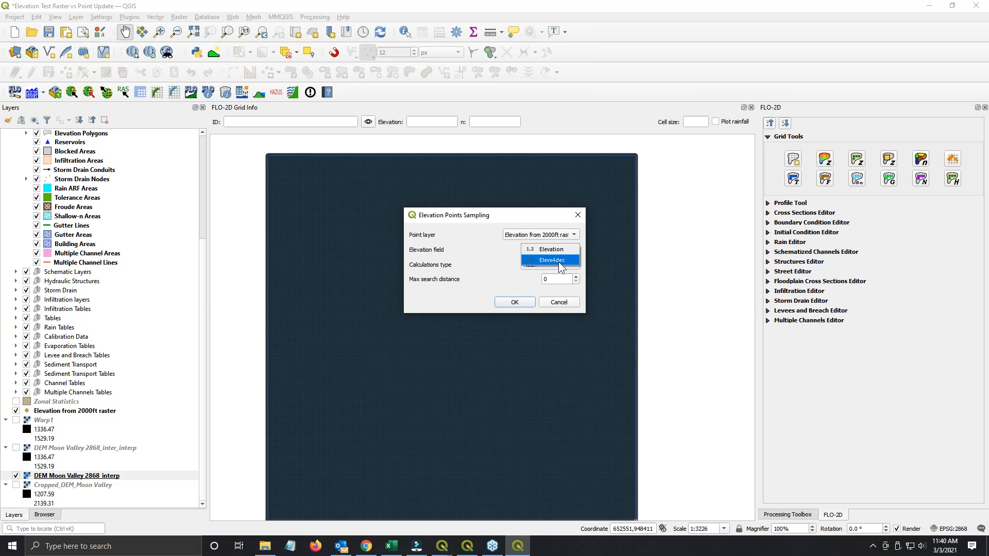
left_click(558, 262)
left_click(549, 264)
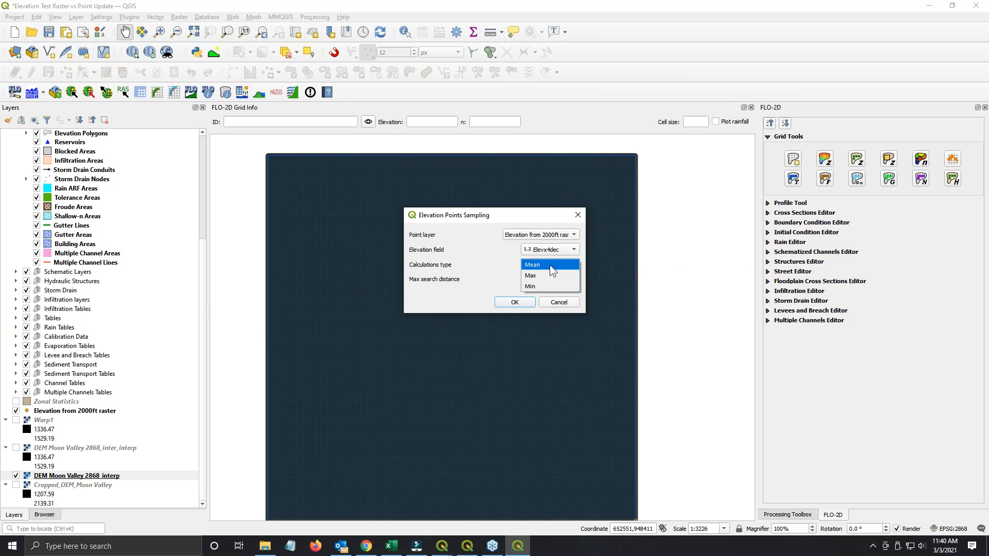
left_click(548, 265)
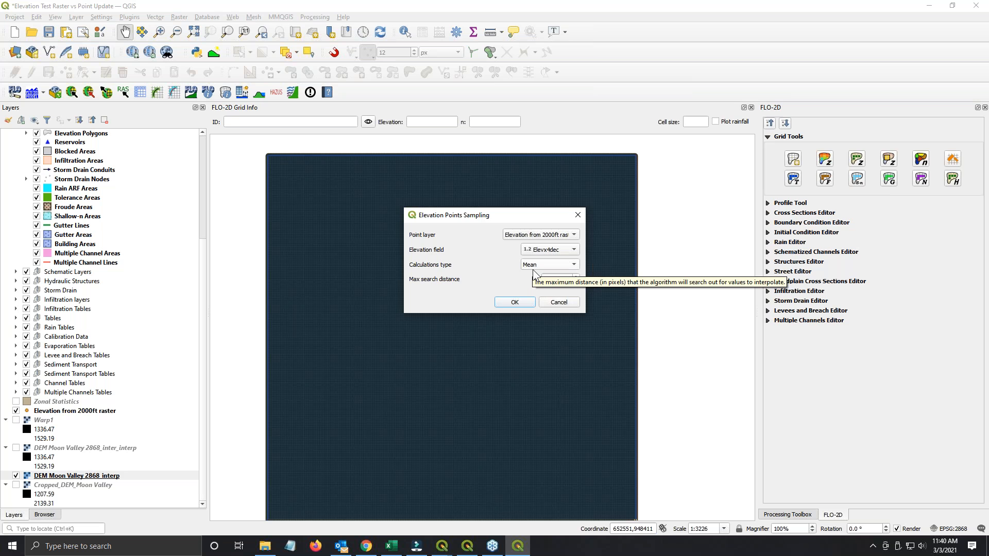
left_click(556, 278)
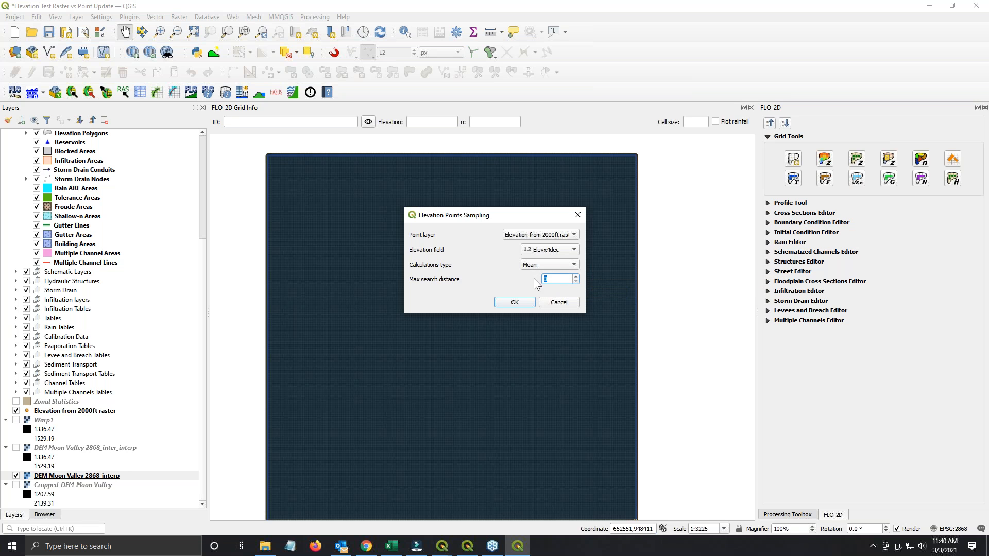
double_click(548, 281)
left_click(557, 303)
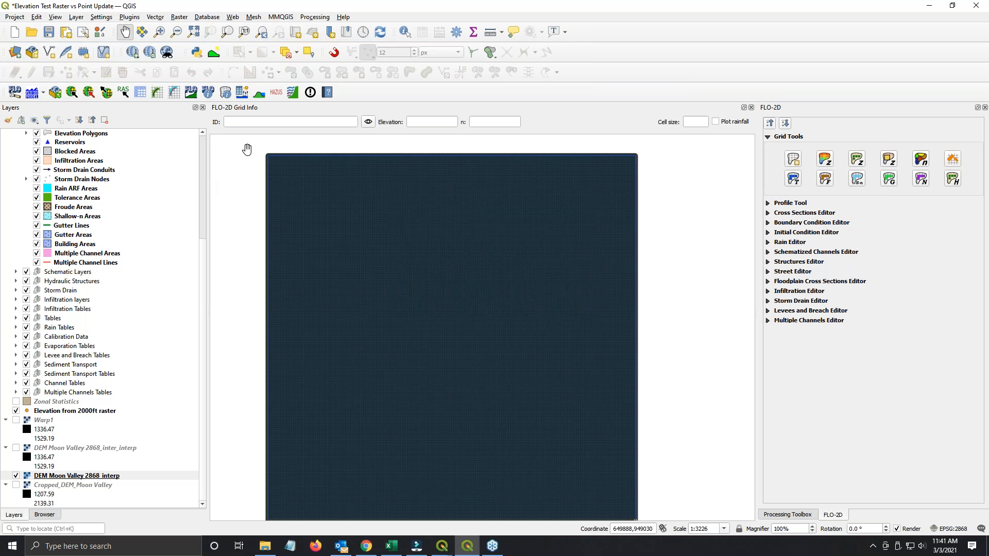
Step: Examine the elevation points at the domain's northwest corner and open the statistical summary
scroll(250, 149, "up", 2)
scroll(317, 169, "up", 2)
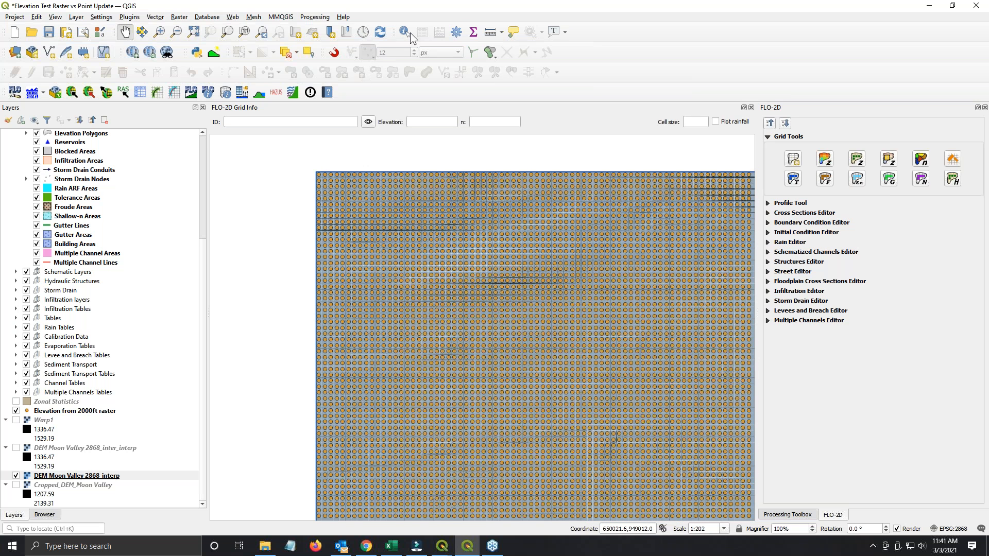
left_click(474, 33)
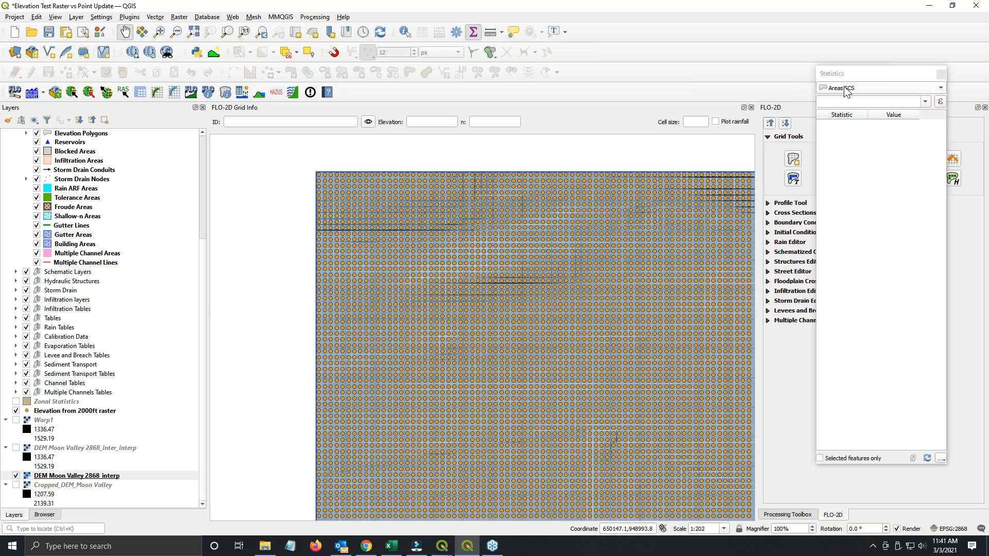
scroll(336, 185, "down", 1)
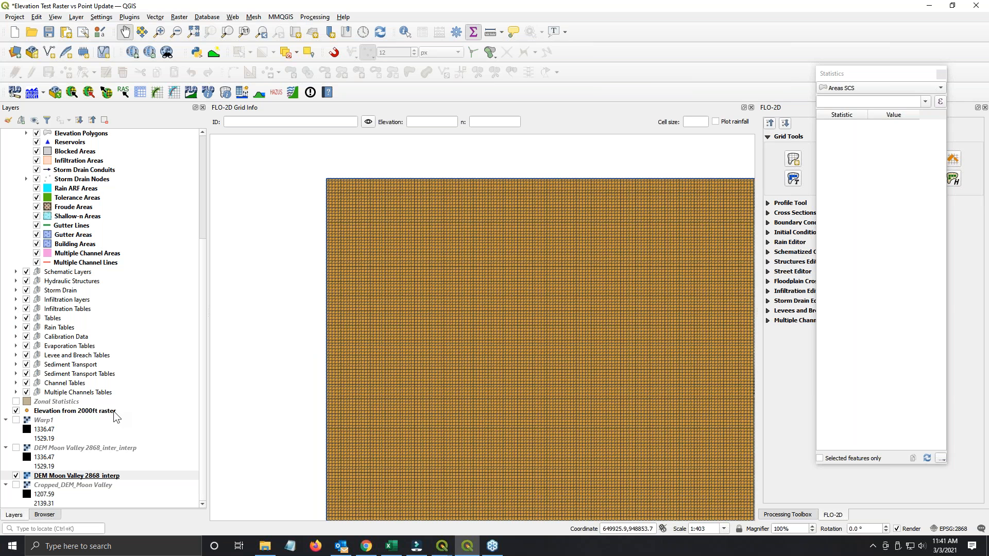
scroll(368, 399, "down", 2)
left_click_drag(472, 428, 337, 239)
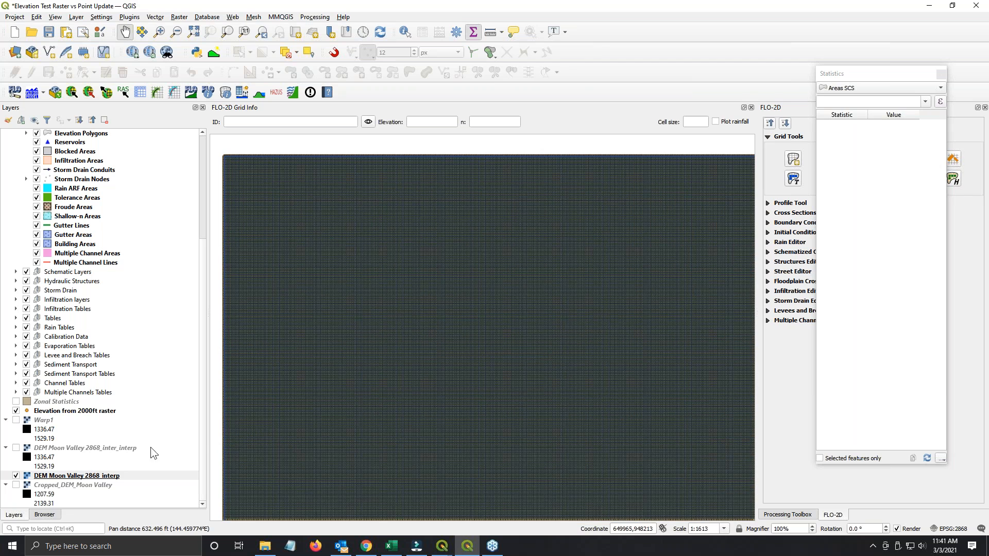
Step: Hide the Elevation from 2000ft raster layer and examine the grid over the hillshade down to the domain's southern edge
left_click(17, 411)
scroll(342, 347, "up", 1)
scroll(342, 347, "down", 1)
left_click_drag(540, 456, 462, 442)
left_click_drag(489, 402, 580, 304)
scroll(565, 348, "down", 1)
left_click_drag(467, 510, 468, 349)
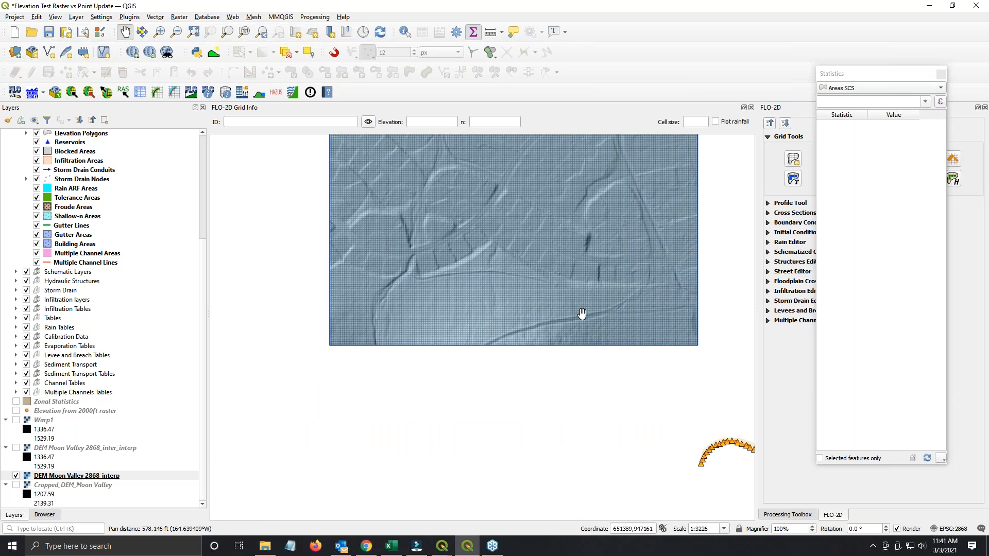
left_click_drag(557, 268, 499, 409)
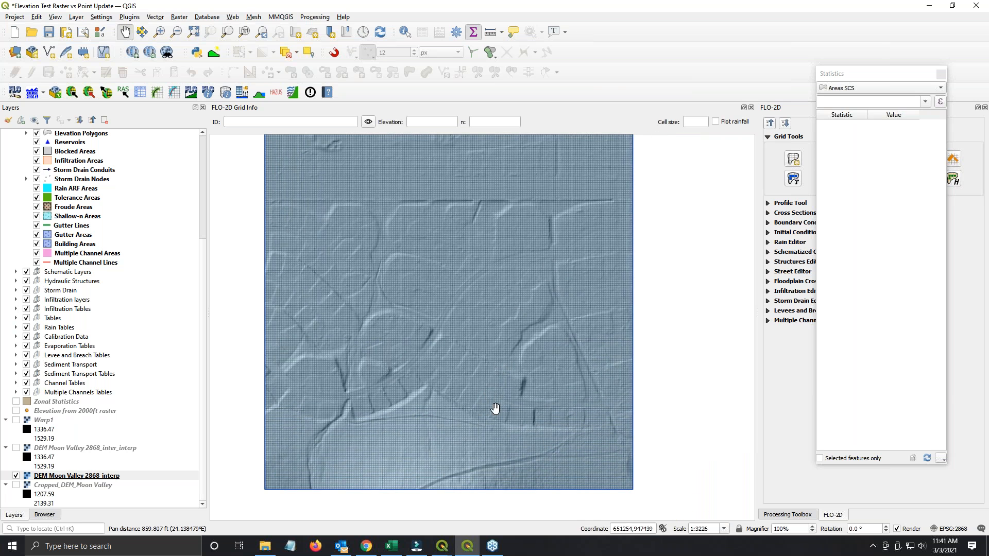
left_click_drag(411, 427, 503, 359)
scroll(506, 450, "down", 1)
scroll(477, 426, "down", 2)
scroll(481, 423, "up", 5)
left_click_drag(563, 293, 452, 448)
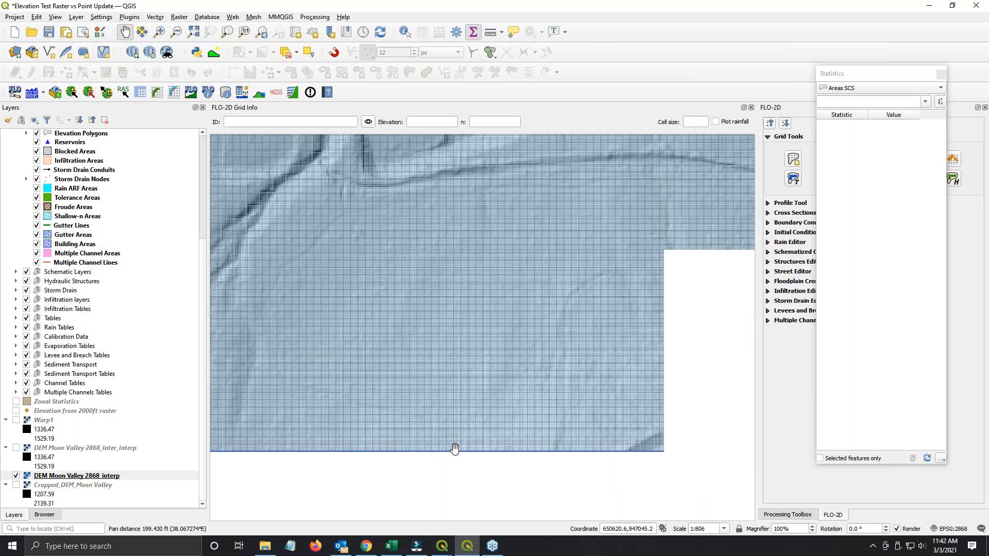
Step: Switch to the Lesson 1a QGIS project and hide its Elevation Points layer to view the basin elevation polygons
mouse_move(435, 552)
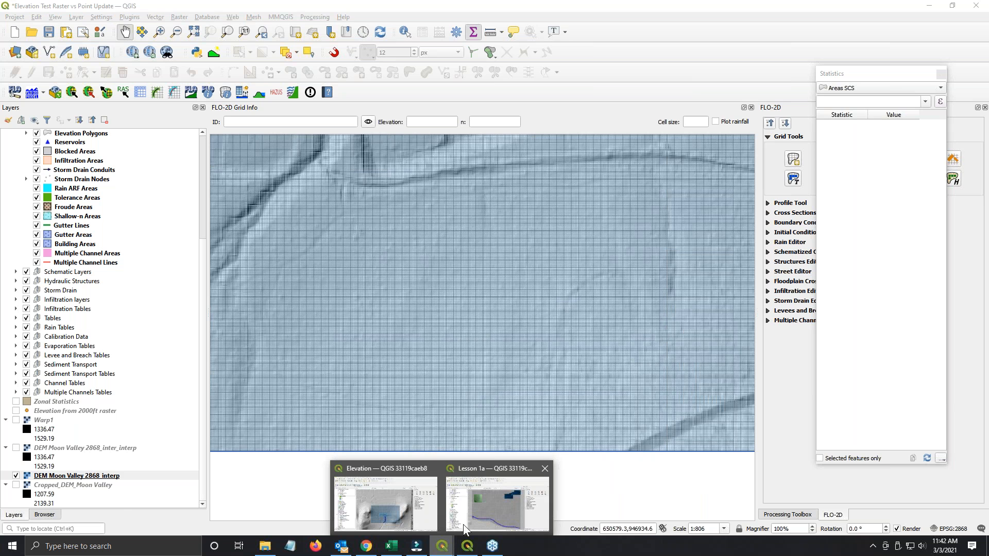
left_click(499, 504)
left_click_drag(655, 164, 484, 296)
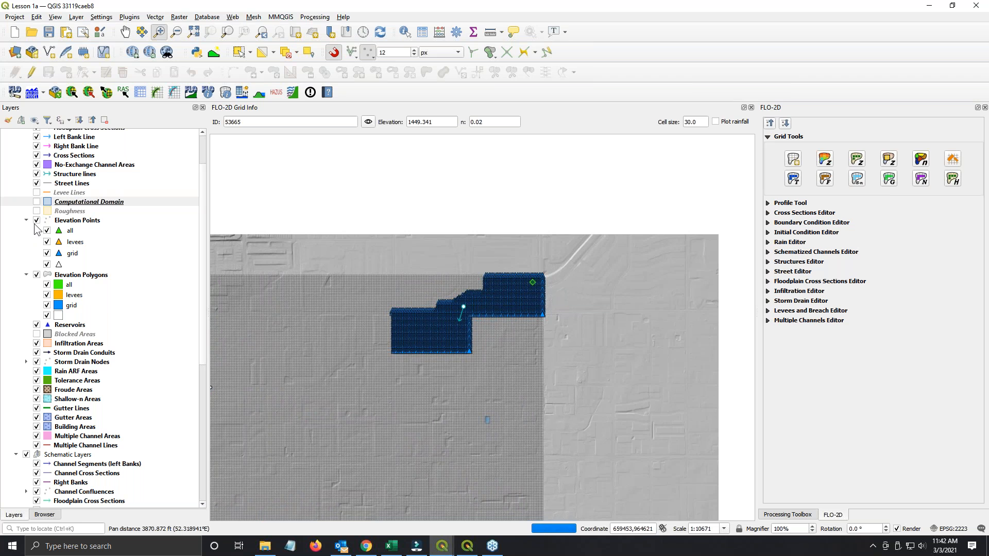
left_click(36, 220)
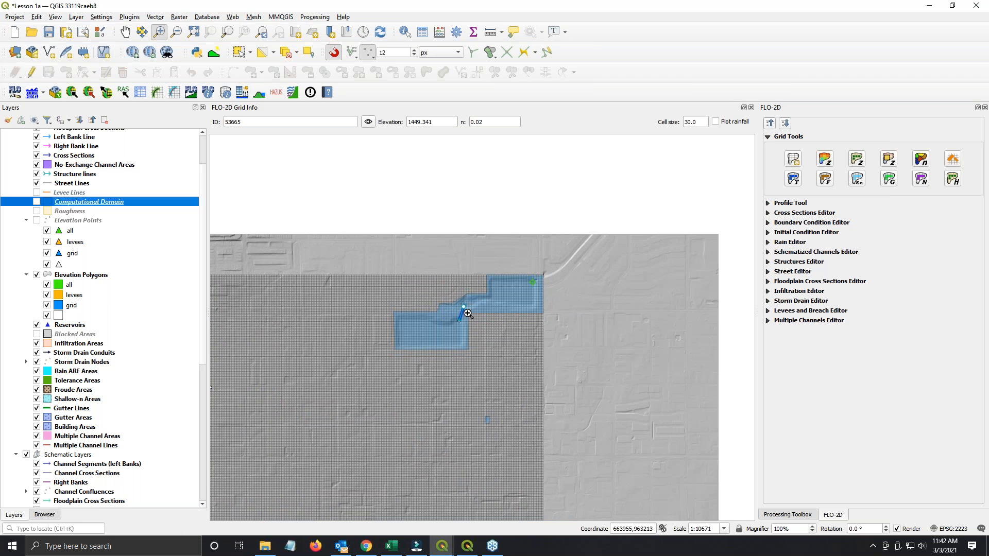
scroll(459, 321, "up", 1)
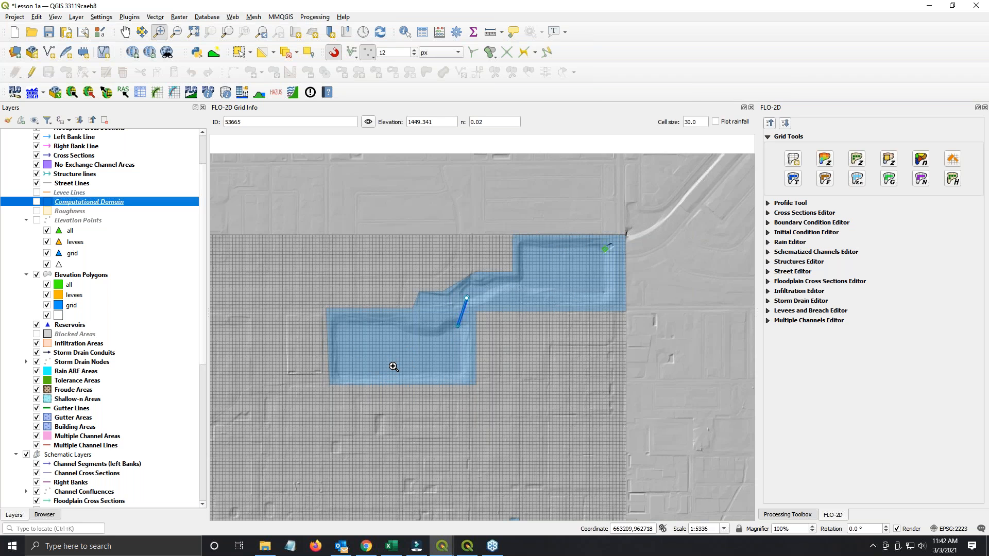
left_click(474, 32)
left_click(835, 89)
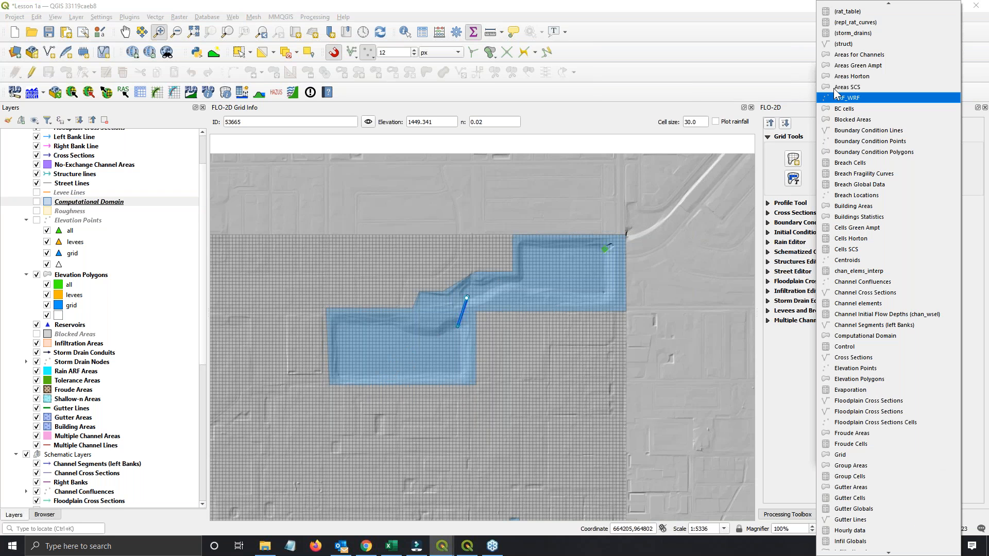
left_click(833, 96)
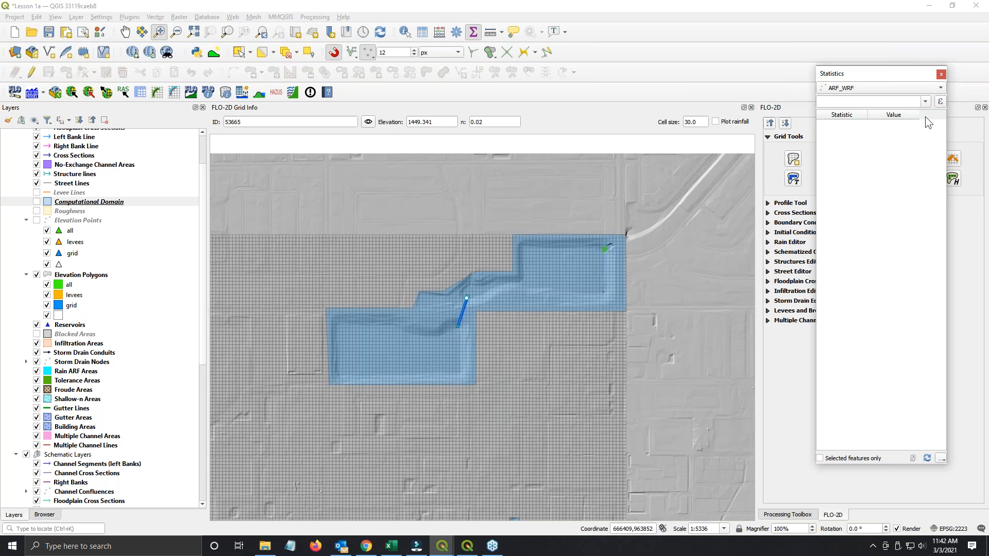
left_click(941, 74)
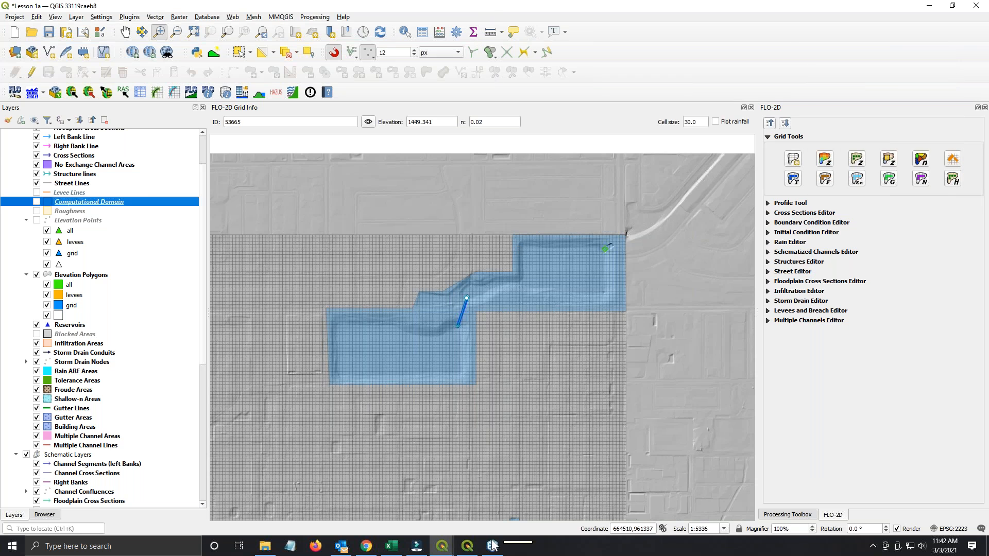
Step: Return to the Elevation Test Raster vs Point Update project, close the statistical summary, and examine the grid at the domain's northwest corner
left_click(472, 552)
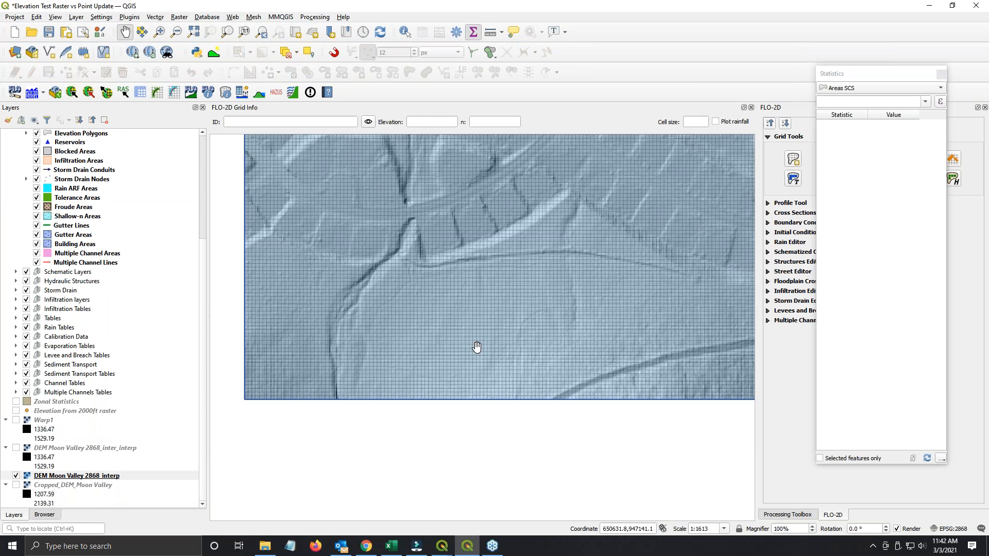
left_click_drag(494, 293, 491, 326)
scroll(502, 309, "down", 2)
scroll(501, 320, "up", 1)
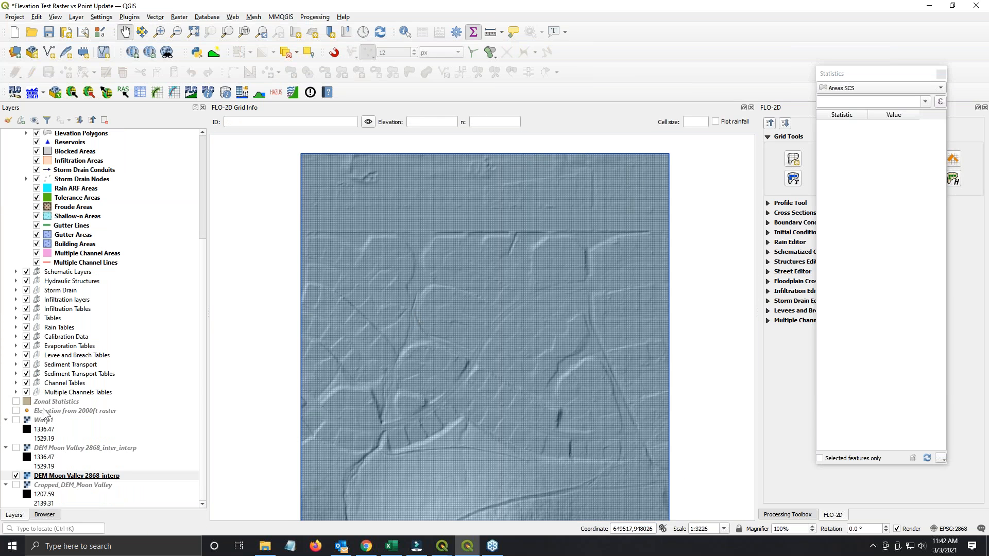
left_click(939, 74)
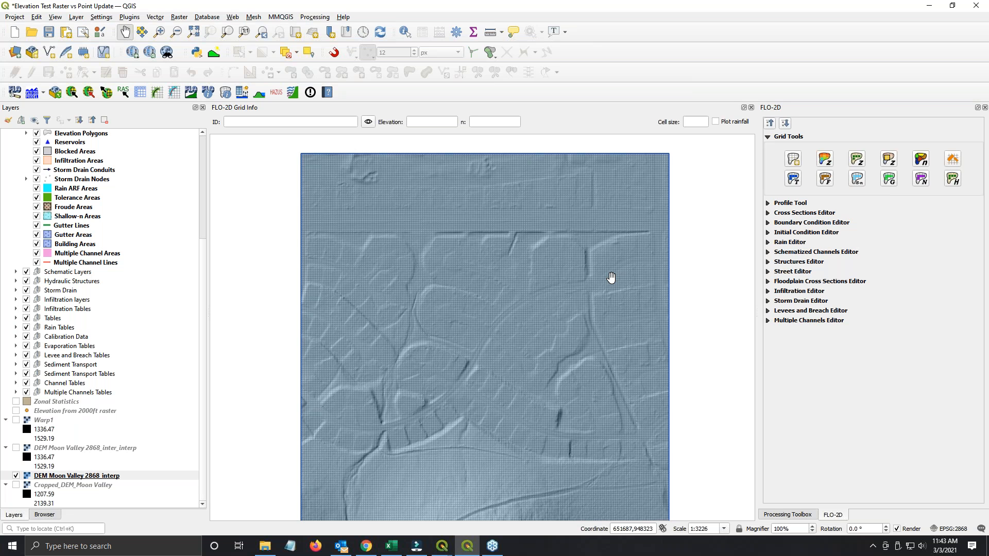
left_click_drag(611, 277, 605, 268)
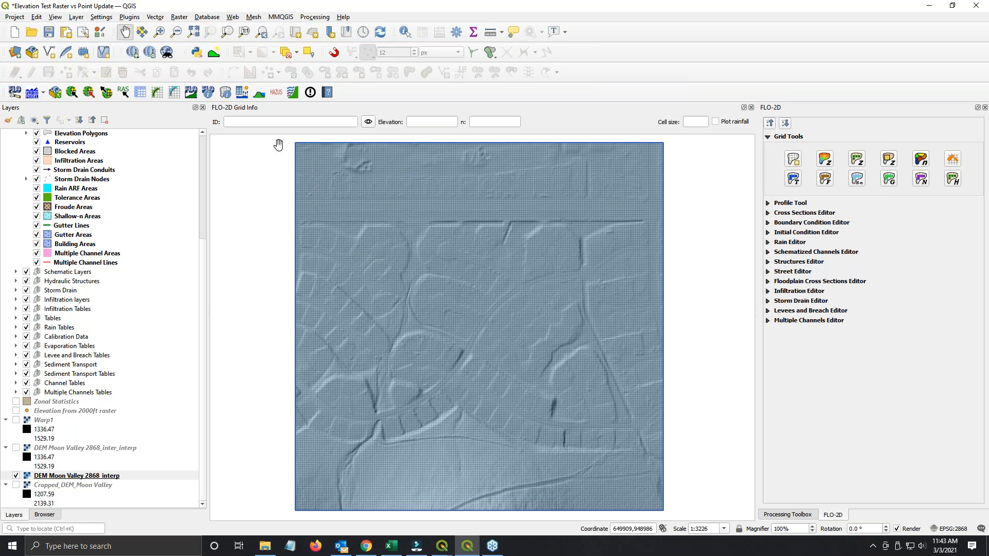
scroll(278, 145, "up", 2)
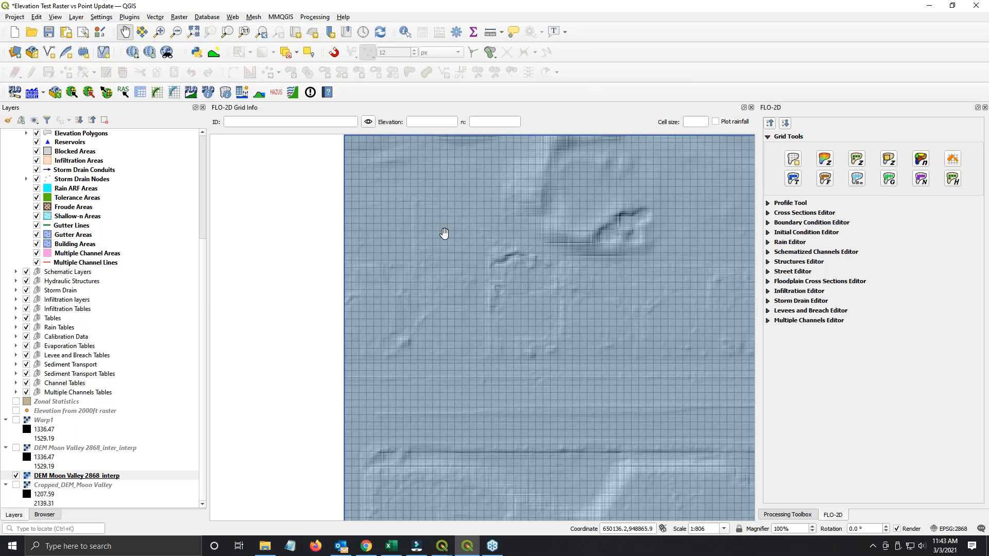
Step: Examine the grid over the hillshade near the domain's northwest corner and show the Processing Toolbox's point sample tools
scroll(494, 260, "down", 1)
left_click_drag(570, 289, 420, 206)
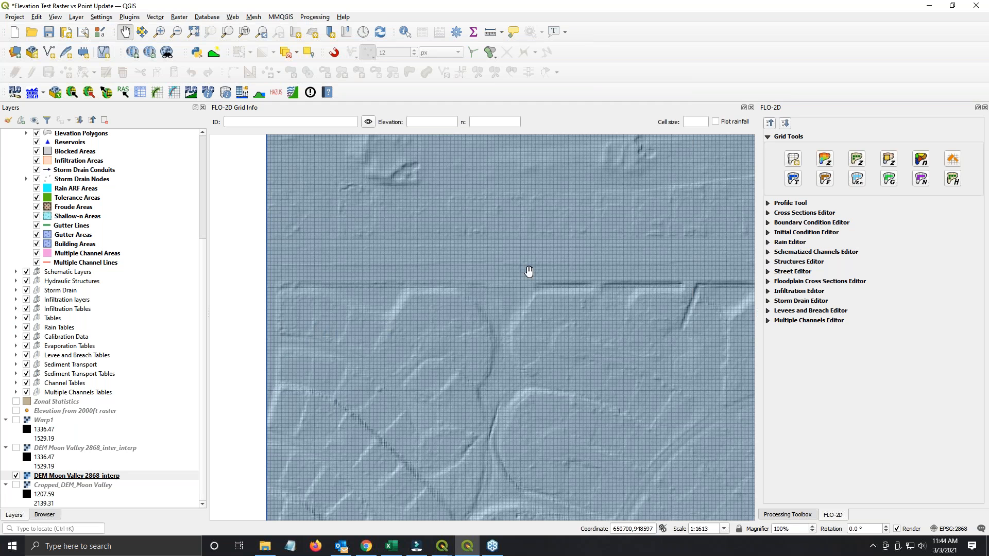
left_click(826, 161)
left_click(96, 474)
left_click(856, 161)
left_click(801, 514)
left_click(813, 135)
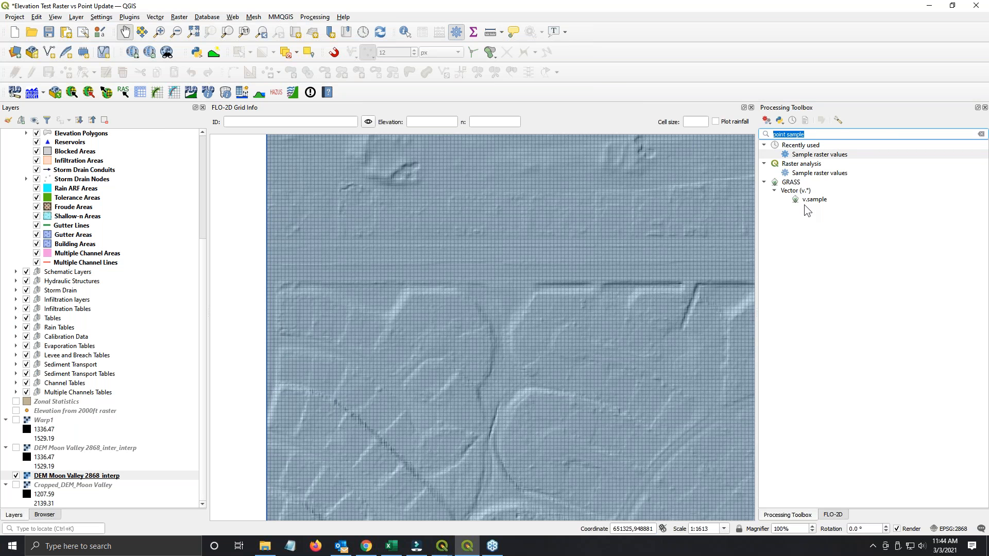
Step: Switch to the Lesson 1a project and examine the basin elevation polygon at the grid's northeast corner
left_click(931, 7)
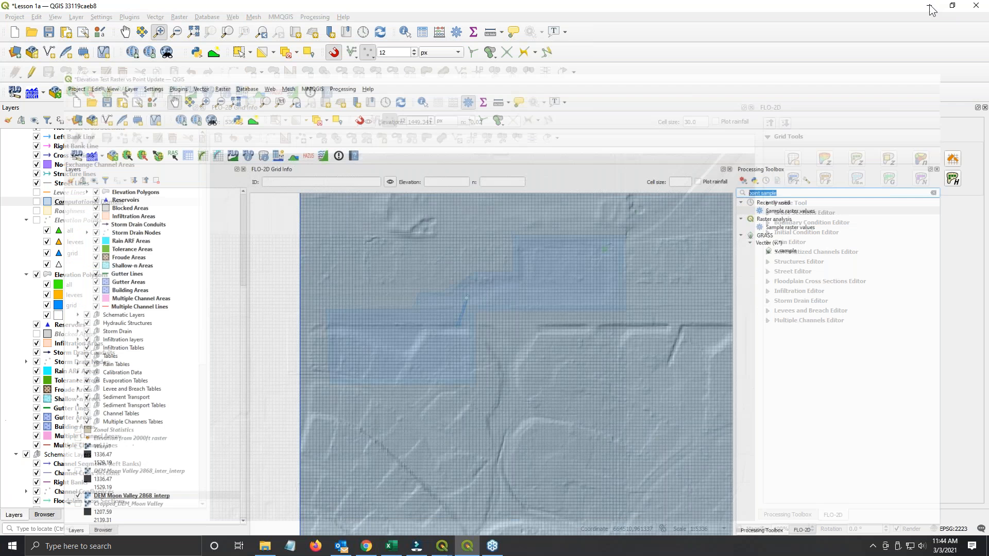
scroll(498, 445, "down", 1)
left_click_drag(521, 390, 567, 276)
left_click_drag(565, 311, 630, 277)
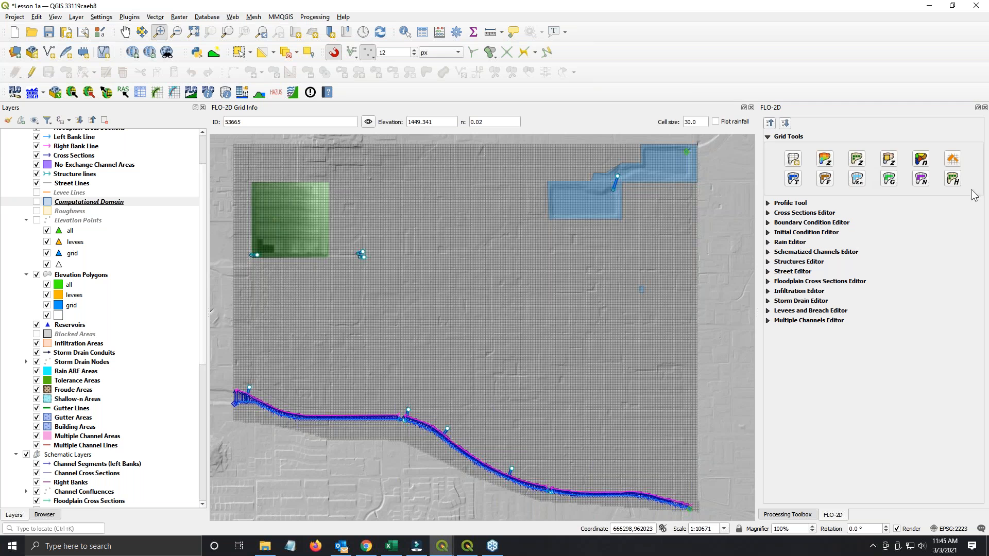
left_click_drag(641, 192, 558, 240)
left_click(551, 249)
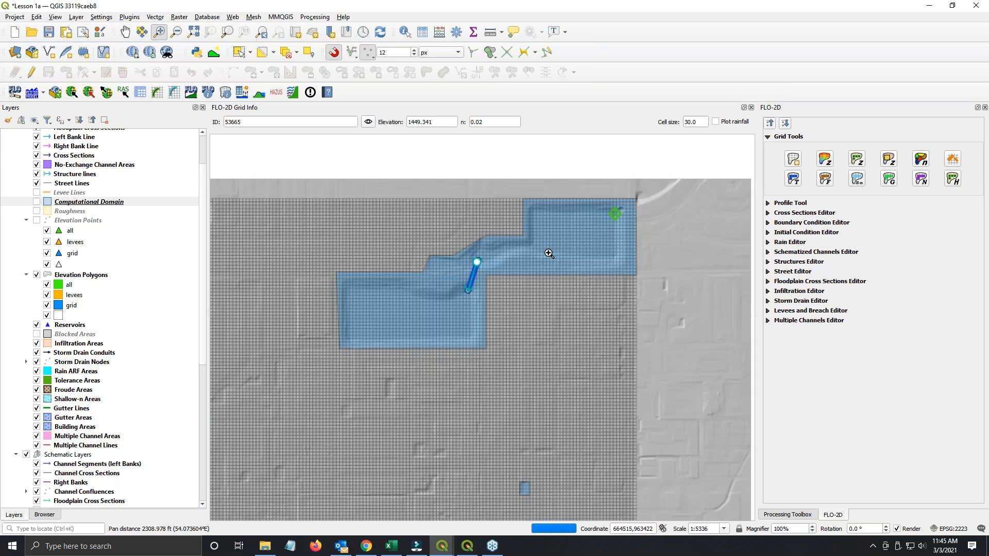
left_click(552, 252)
scroll(552, 253, "down", 1)
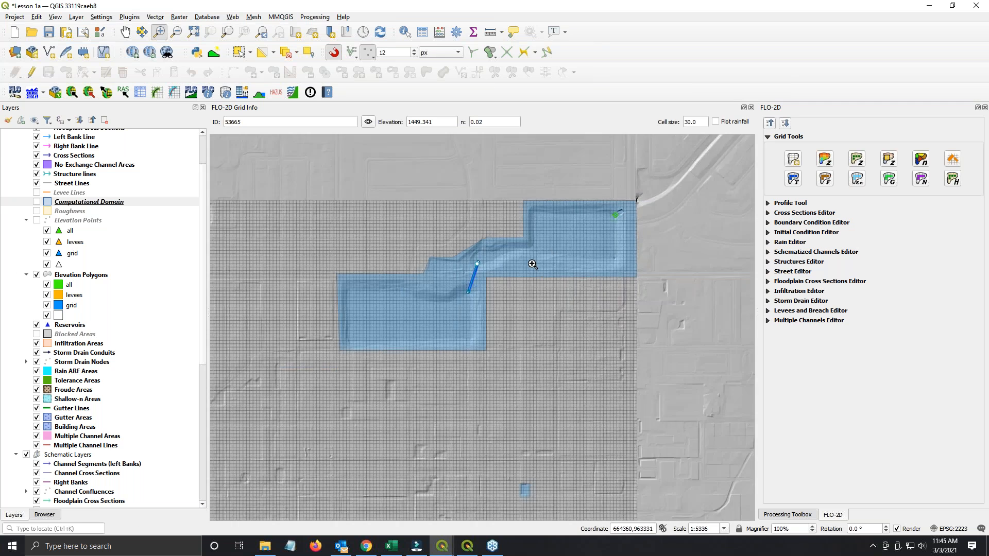
left_click_drag(662, 197, 327, 379)
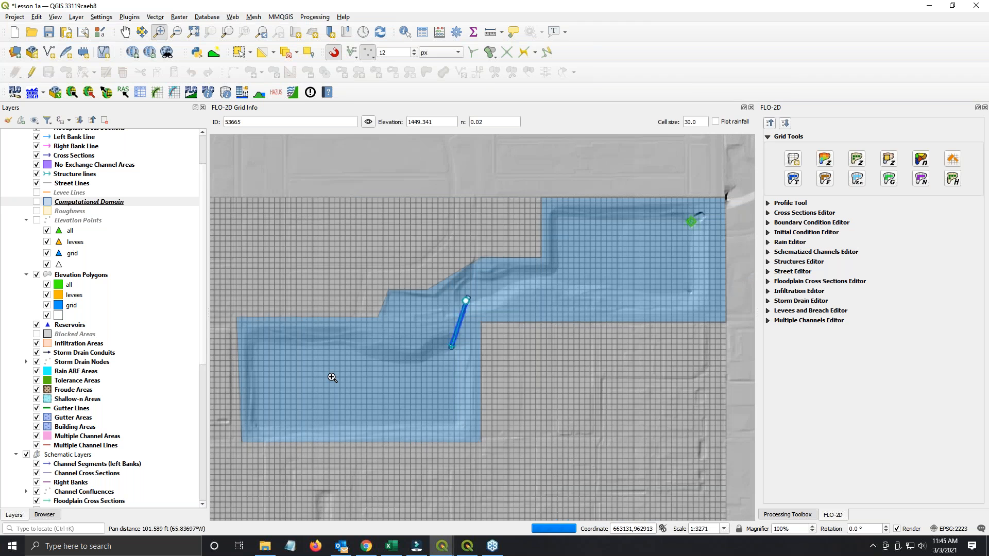
Step: Show the Elevation Points layer over the basin and open its attribute table
left_click(36, 221)
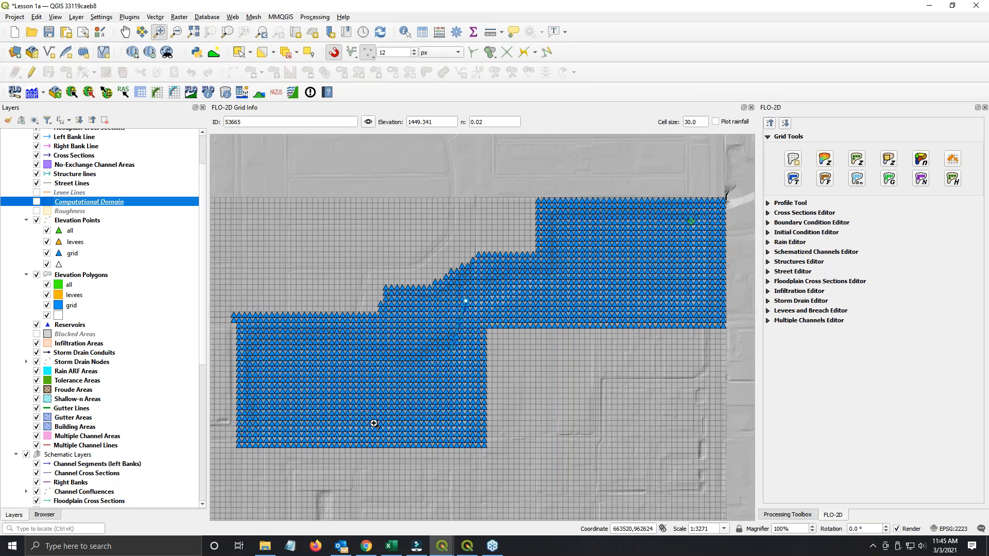
right_click(65, 222)
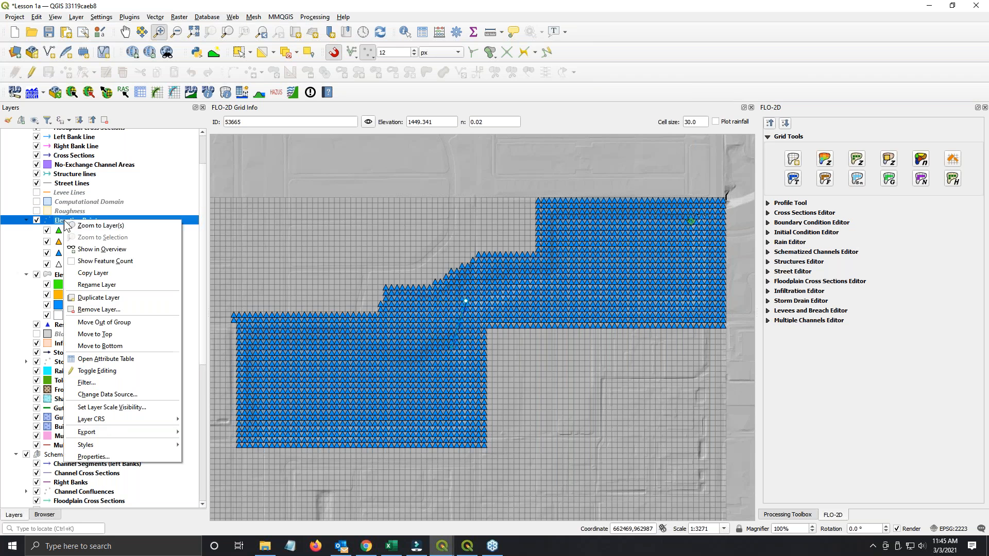
left_click(90, 358)
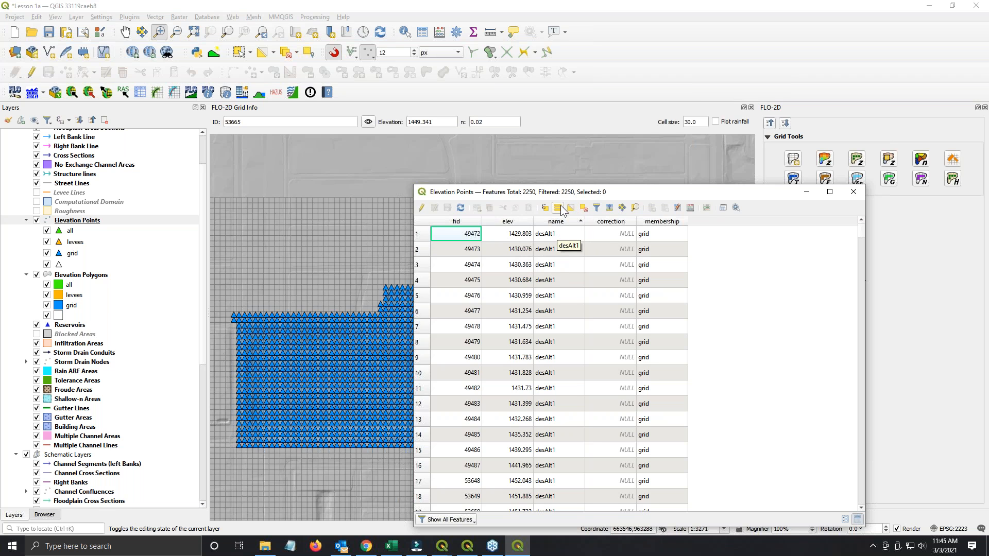
left_click_drag(569, 192, 504, 110)
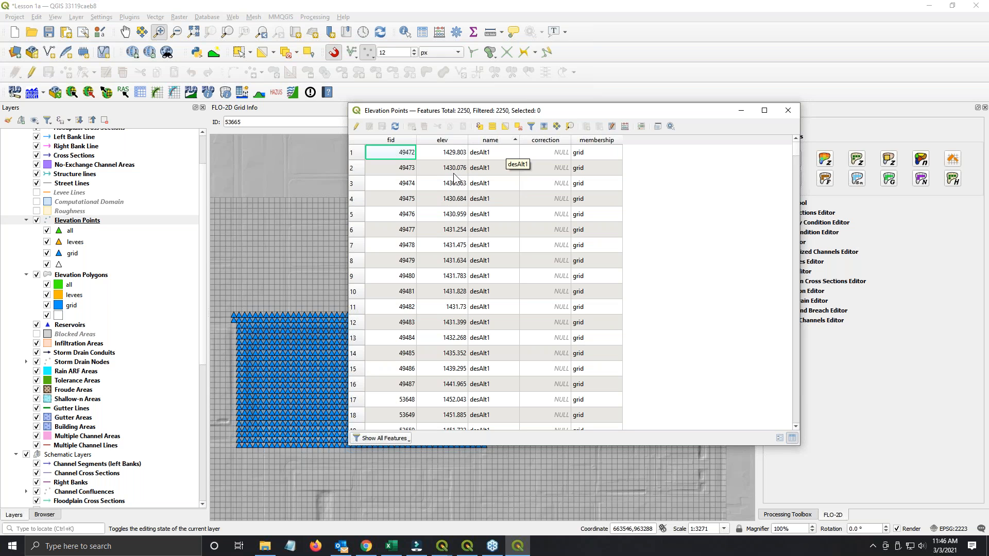
Step: Examine the elev, name and membership fields of the elevation points in the attribute table
key("ctrl")
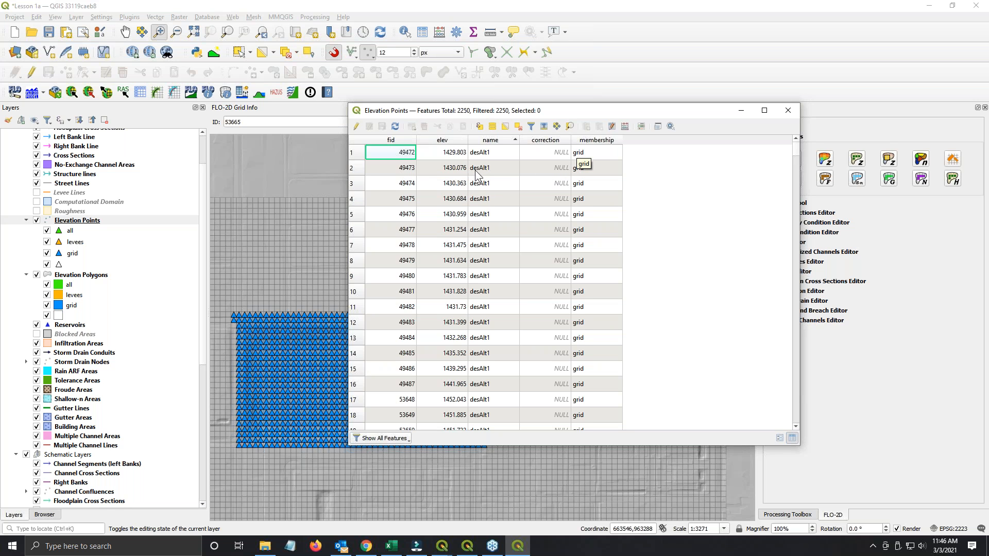
left_click(598, 141)
left_click(453, 157)
left_click(495, 143)
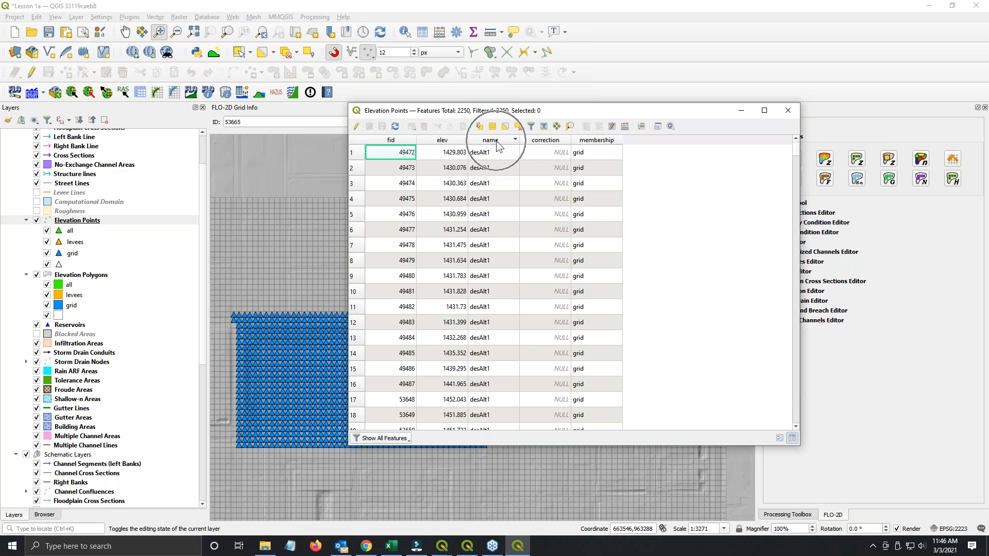
key("ctrl")
key("ctrl")
key("ctrl")
key("ctrl")
Step: Sort the Elevation Points table by membership, select all its rows and close the table
left_click(360, 153)
left_click_drag(797, 155, 771, 129)
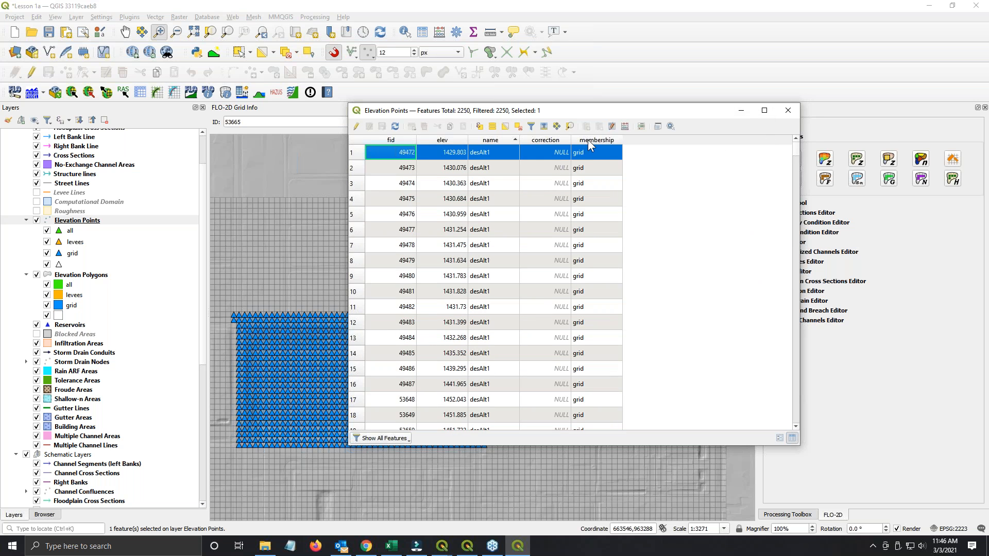
left_click(588, 140)
left_click_drag(796, 148, 789, 125)
left_click_drag(795, 148, 795, 435)
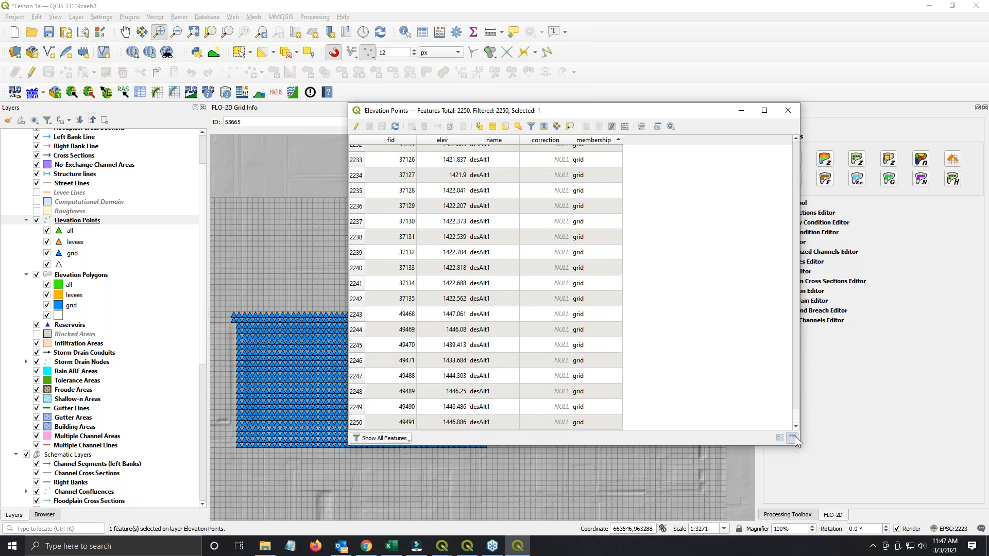
left_click(356, 427, "shift")
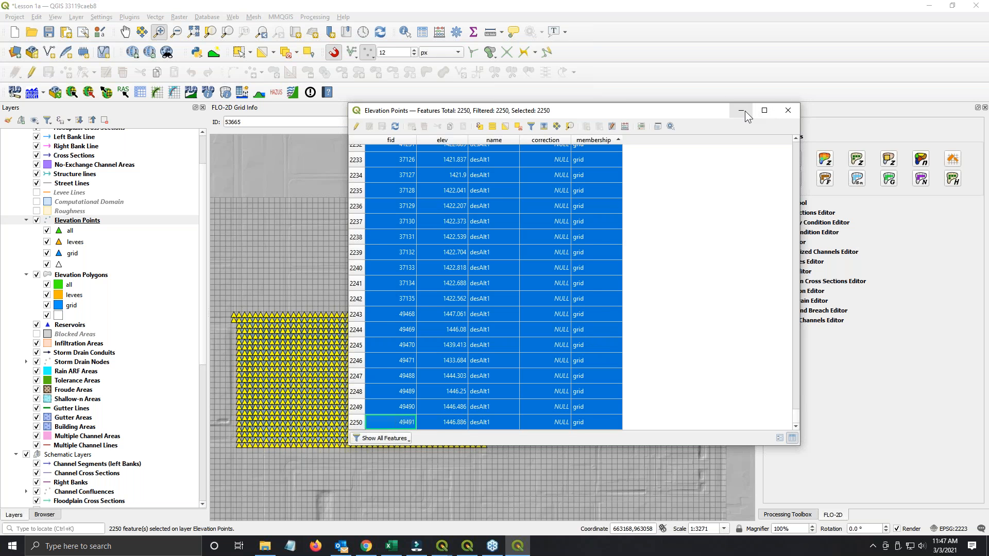
left_click(786, 115)
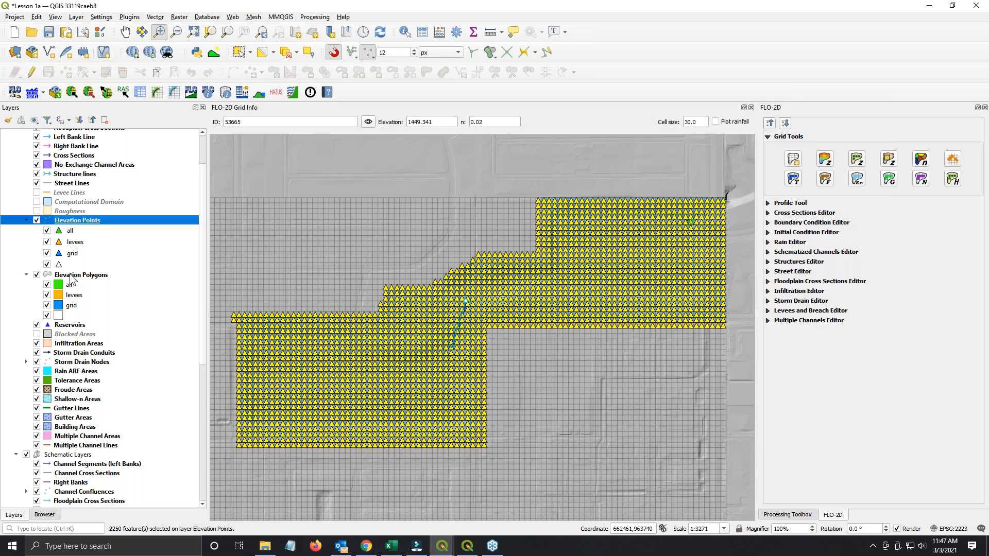
Step: Select the basin polygon in the Elevation Polygons layer
left_click(71, 276)
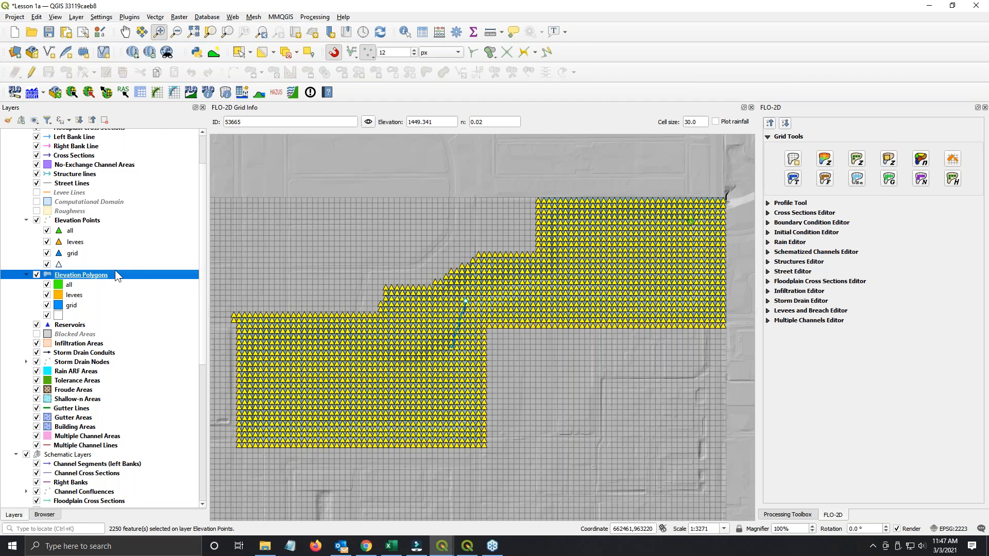
left_click(239, 53)
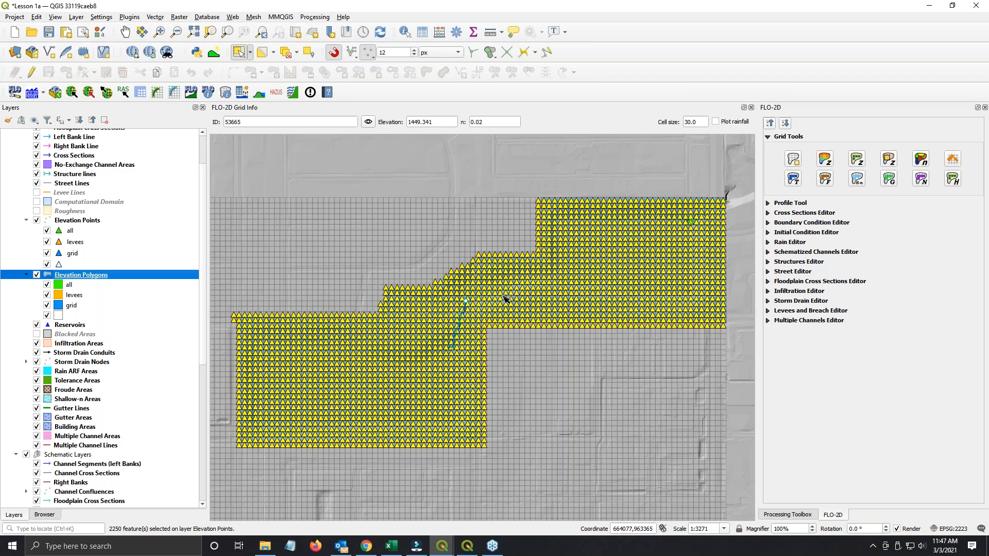
left_click(242, 54)
left_click(413, 310)
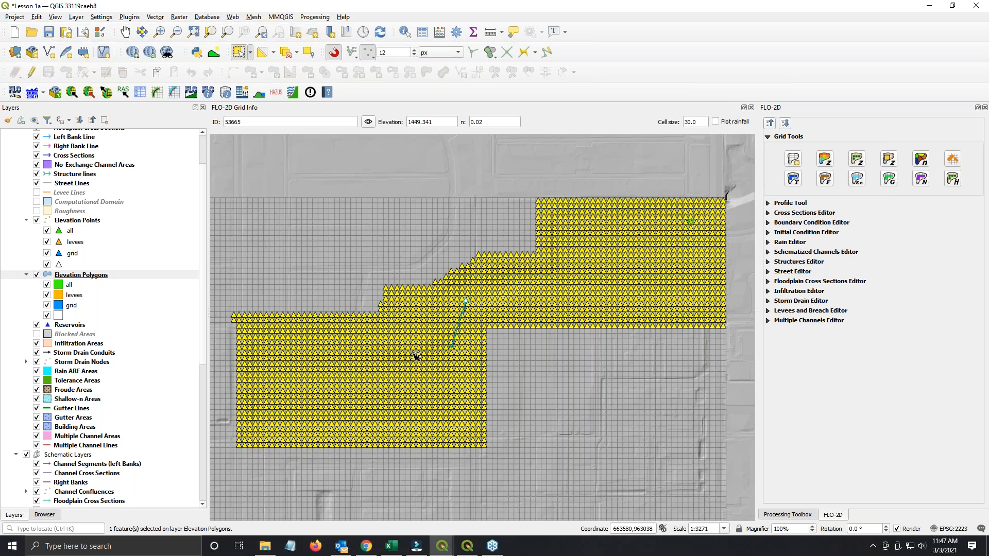
Step: Correct the grid elevations in user layers mode with TIN based on elevation points and polygons, using only selected elevation polygons
left_click(888, 160)
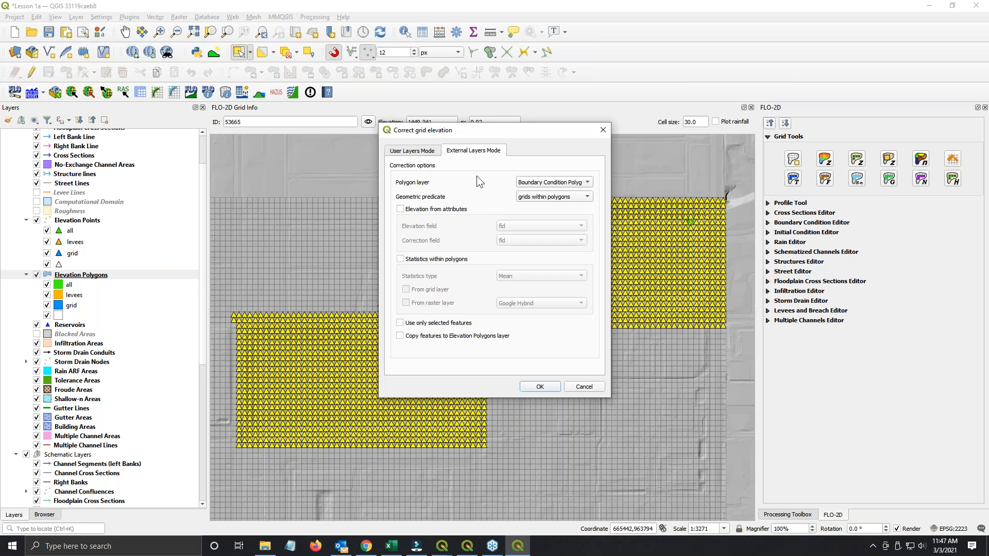
left_click(403, 151)
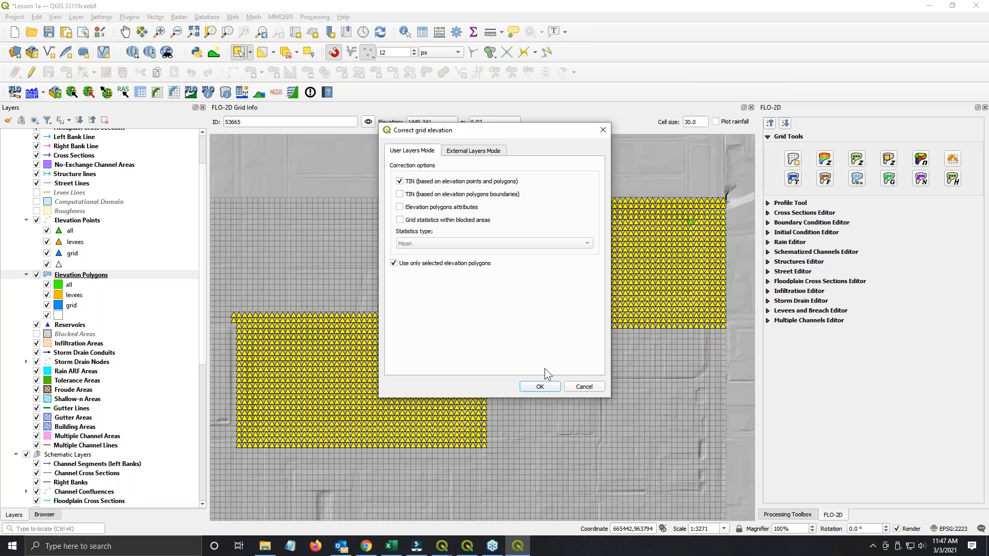
left_click(549, 386)
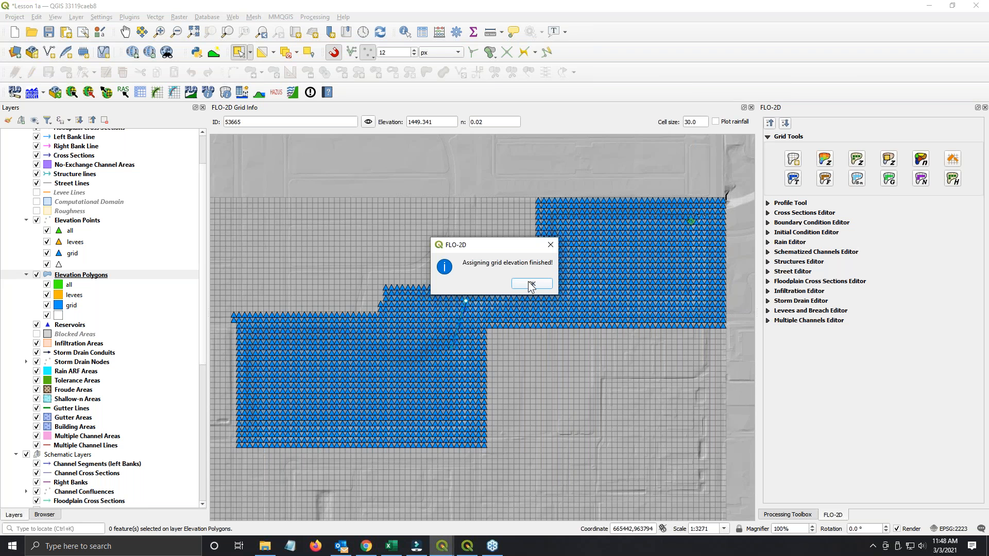
left_click(530, 284)
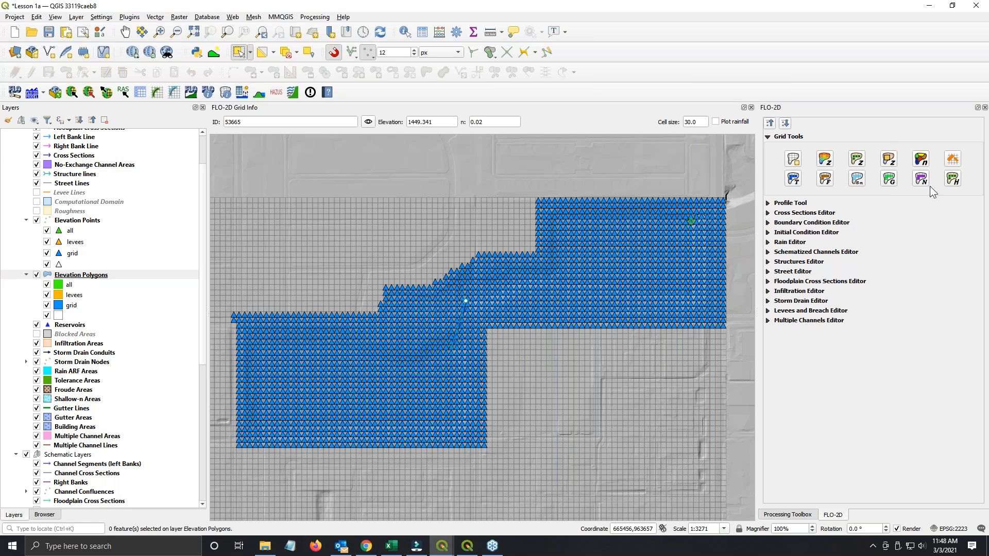
Step: Review the user layers mode options for correcting grid elevation and dismiss them without applying
left_click(889, 161)
left_click(394, 150)
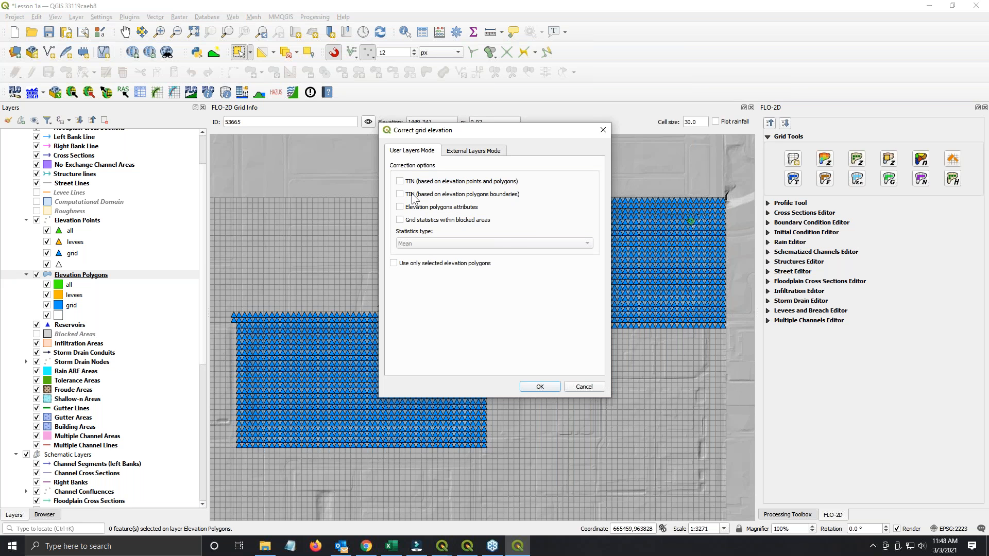
left_click(584, 386)
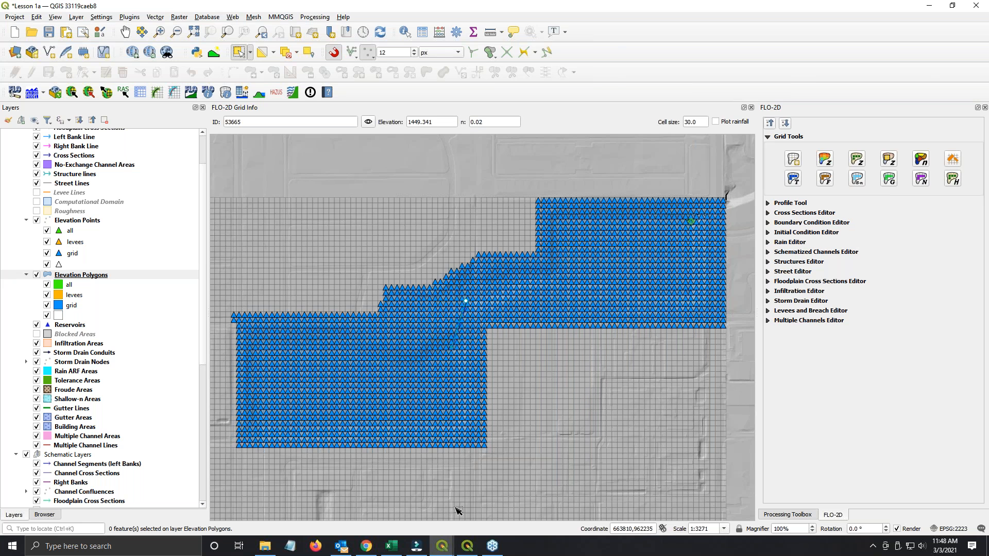
Step: Switch to the Elevation project and examine the curved elevation polygon at the head of the channel
mouse_move(441, 548)
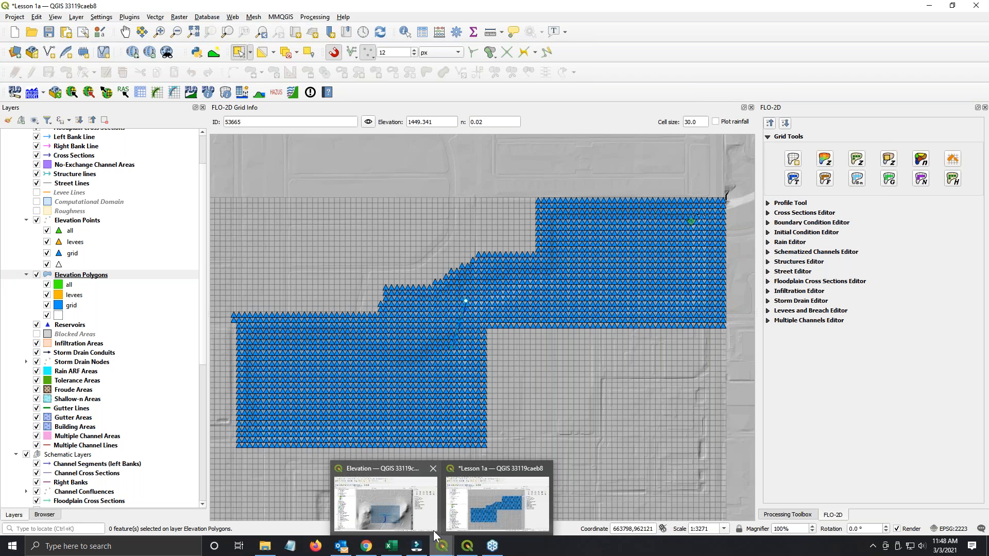
left_click(386, 518)
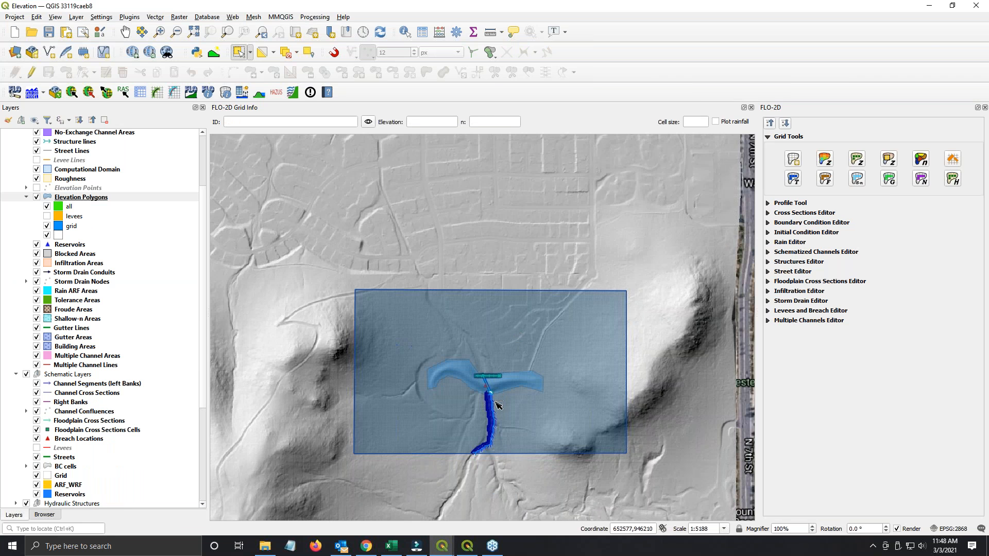
left_click_drag(496, 420, 486, 384)
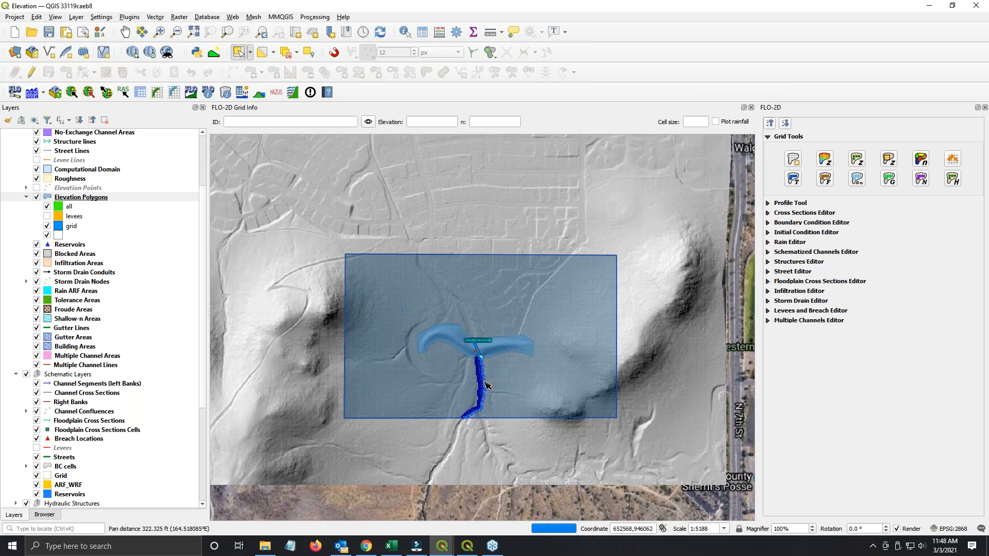
scroll(484, 381, "up", 1)
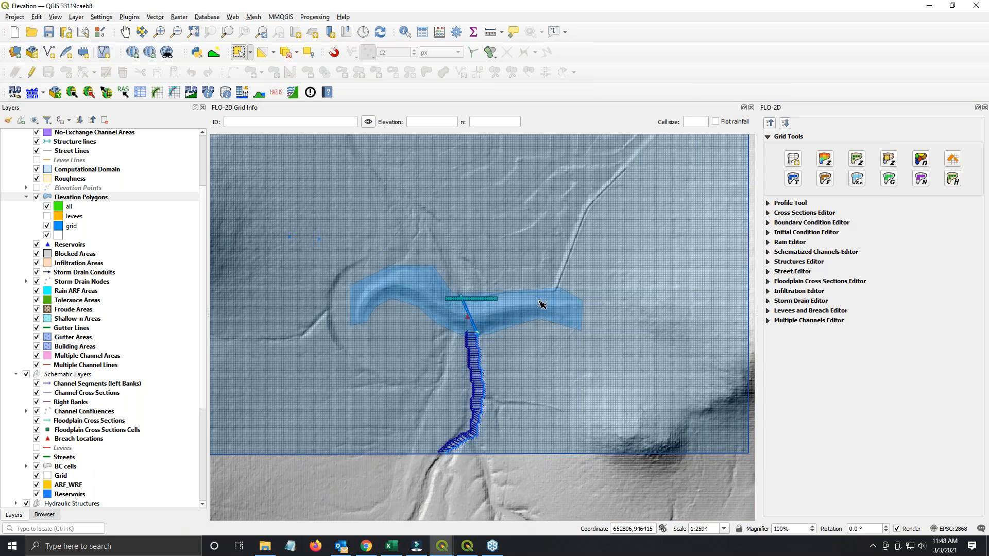
scroll(542, 304, "up", 1)
left_click_drag(538, 322, 627, 315)
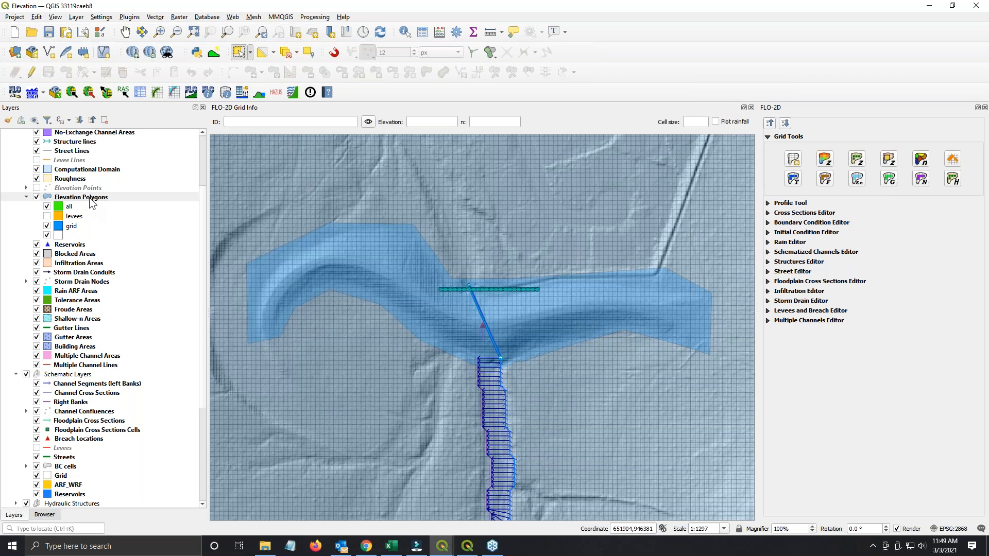
Step: Select the curved dam polygon at the head of the channel in the Elevation Polygons layer
left_click(91, 202)
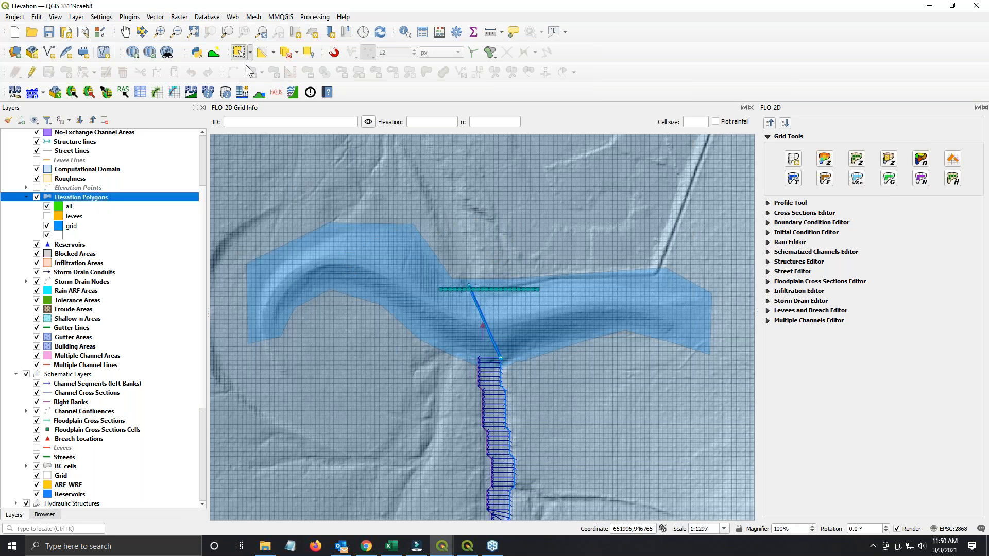
left_click(317, 246)
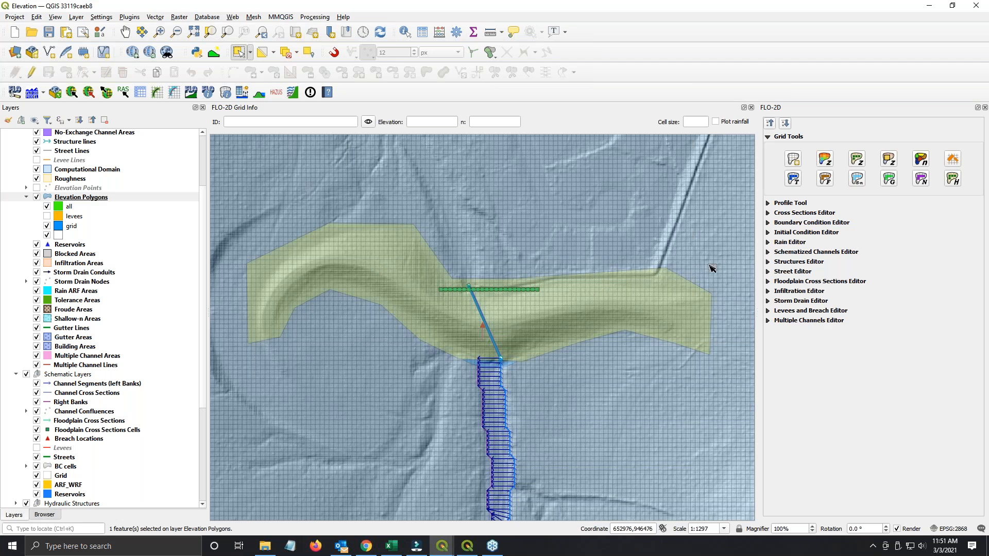
left_click(889, 160)
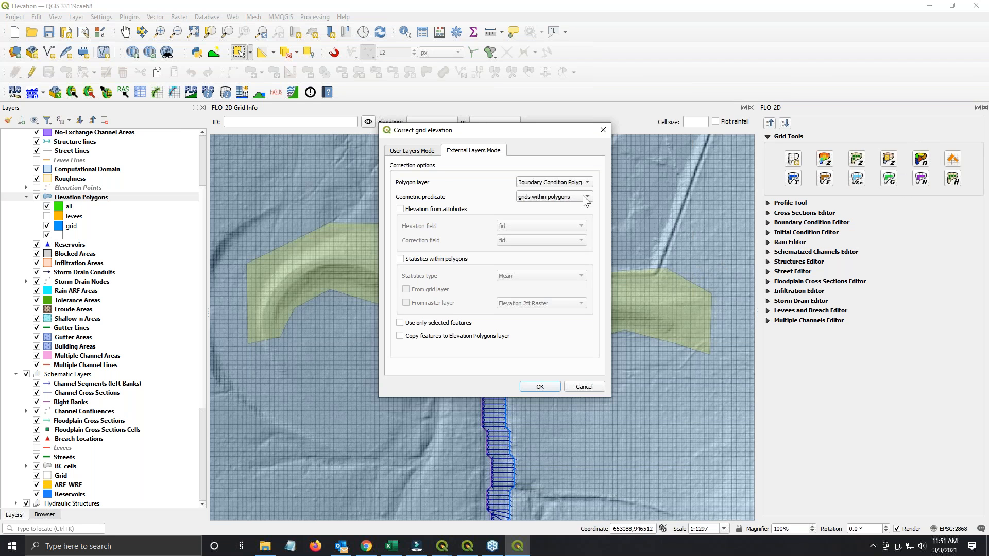
left_click(422, 151)
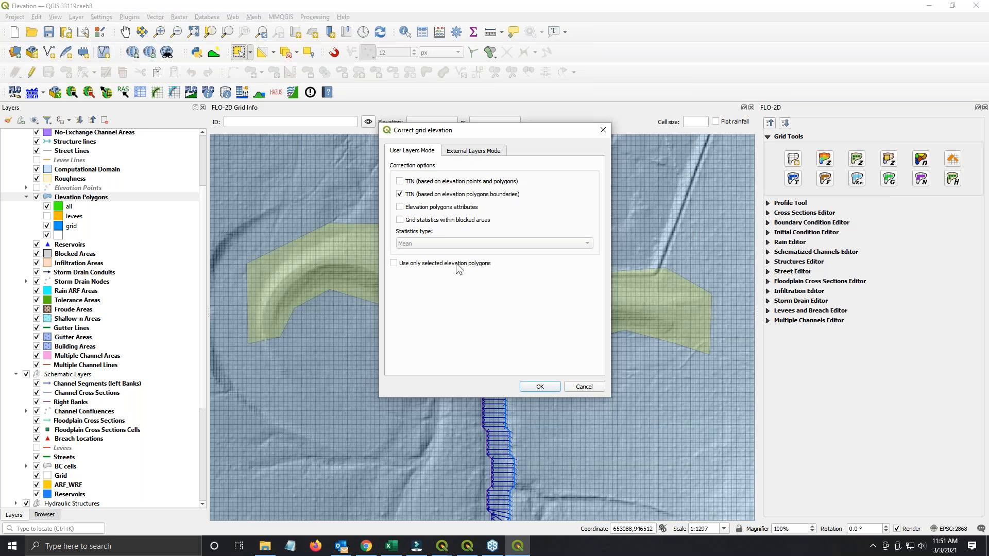
left_click(600, 384)
Step: Resample the grid elevations from the Elevation 2ft Raster with multithreading, averaging all non-NODATA pixels at raw input resolution
scroll(489, 333, "up", 1)
scroll(494, 338, "up", 1)
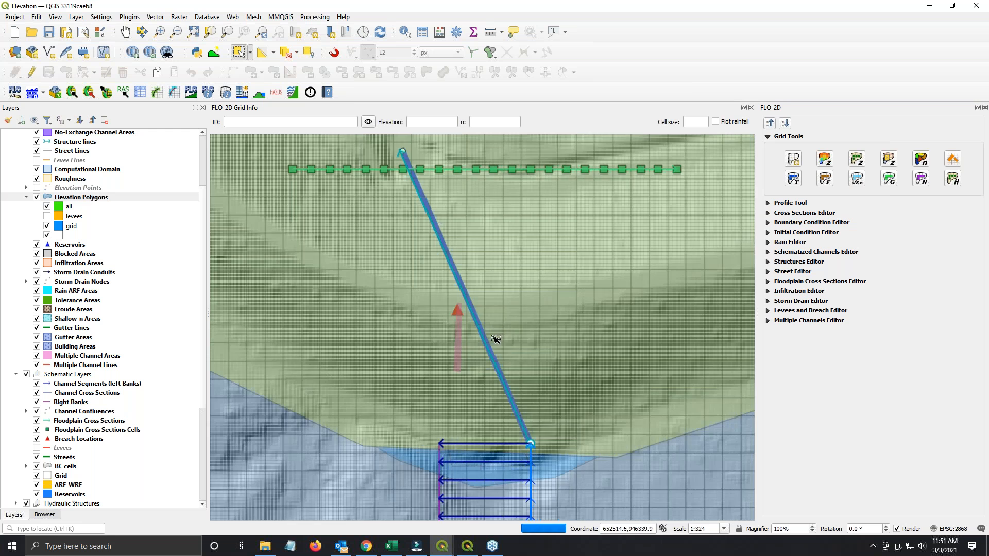
scroll(494, 389, "up", 1)
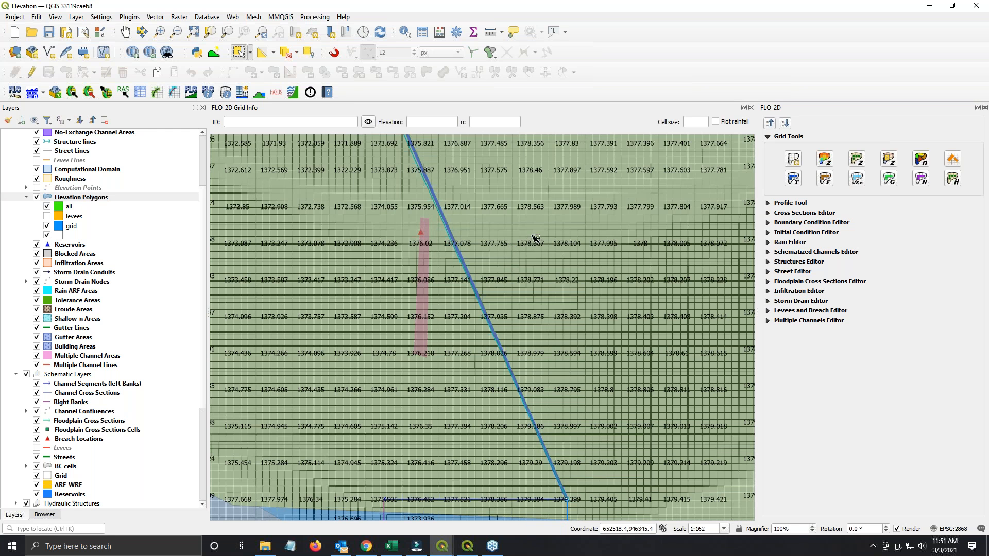
left_click(824, 161)
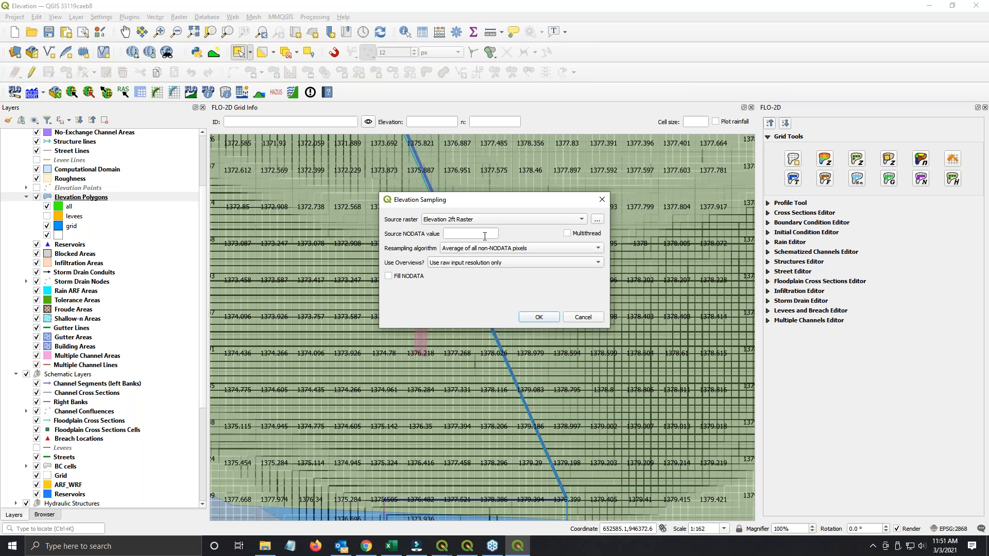
left_click(488, 235)
left_click(566, 234)
left_click(538, 317)
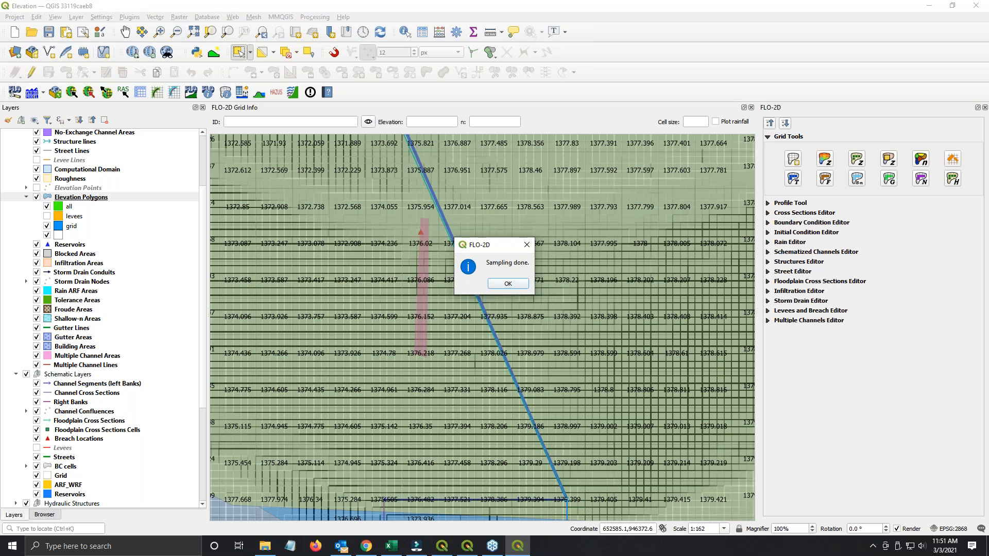
left_click(508, 284)
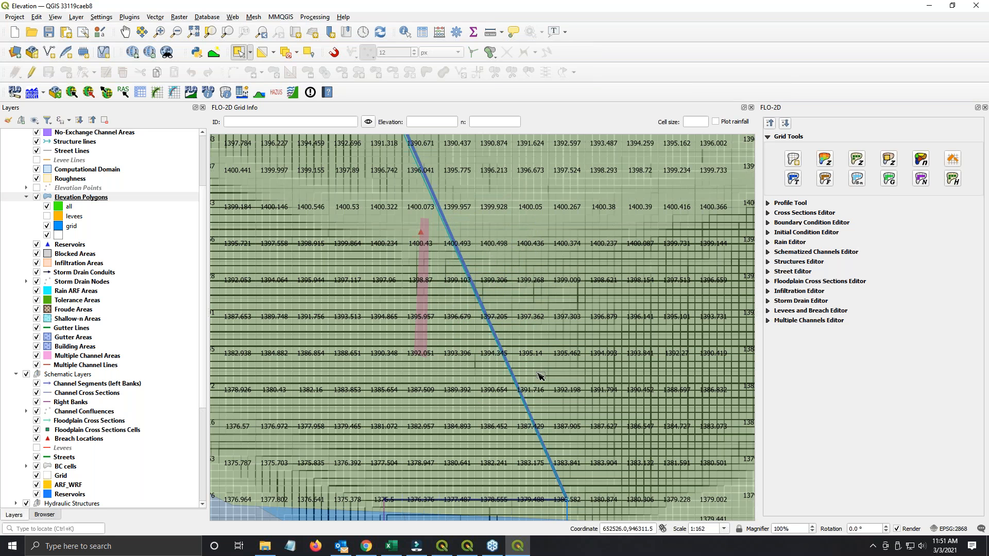
Step: Examine the resampled grid elevations across the dam, from the channel head to beyond the polygon's northern edge
scroll(522, 407, "down", 1)
scroll(506, 489, "up", 1)
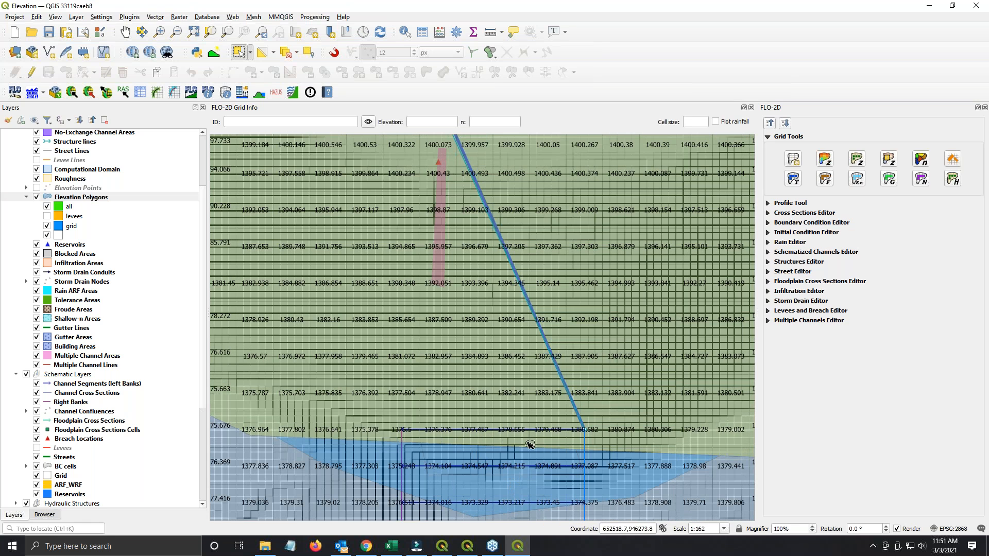
left_click_drag(520, 282, 474, 503)
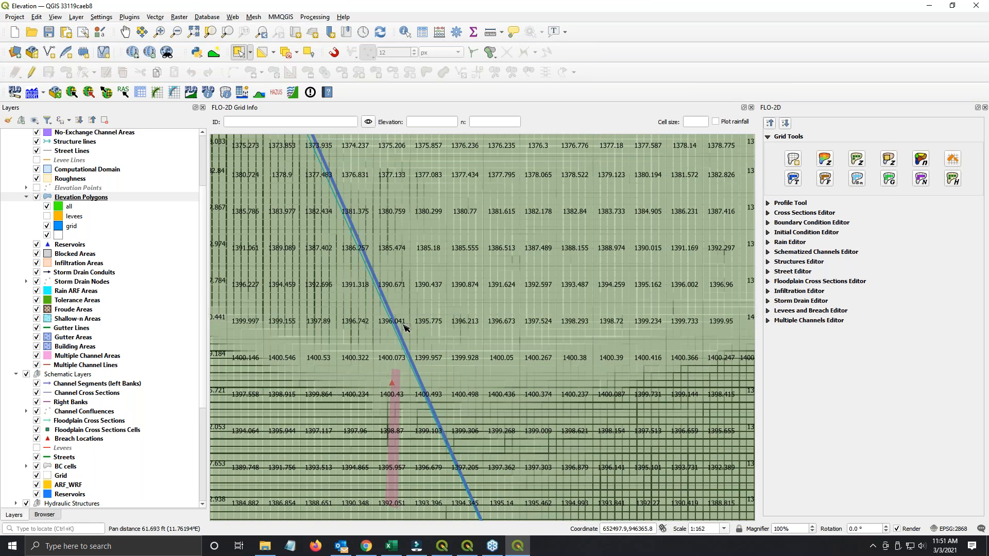
scroll(432, 283, "down", 3)
scroll(421, 234, "up", 3)
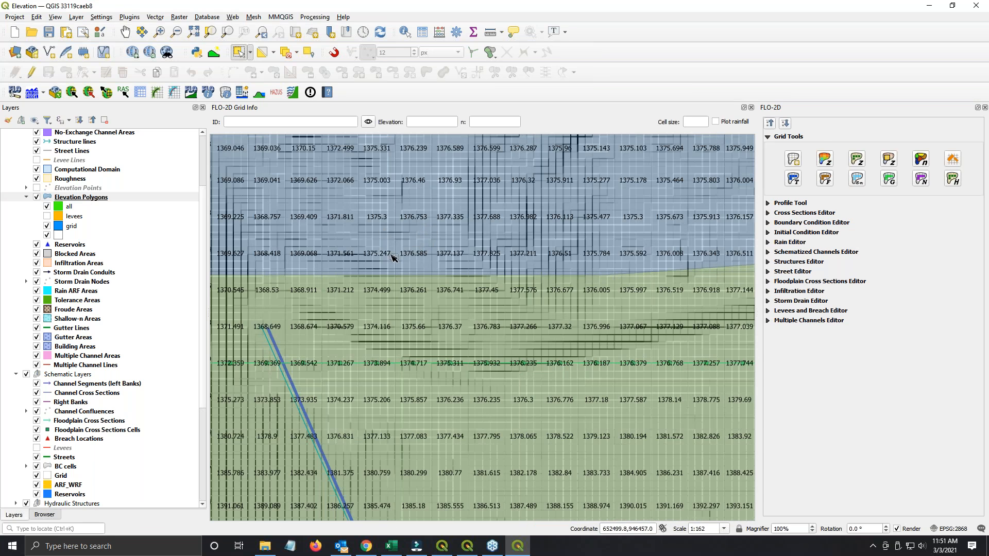
scroll(427, 323, "down", 1)
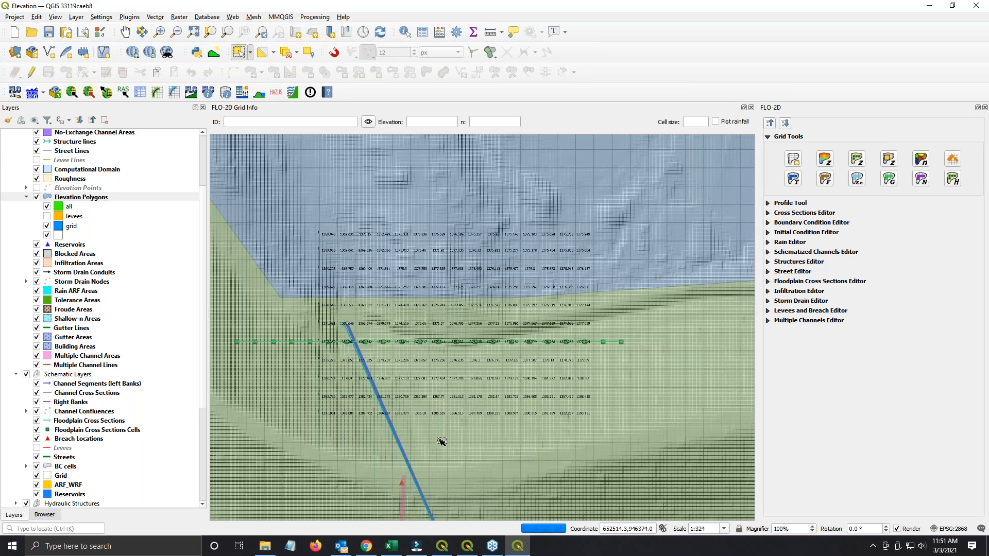
left_click_drag(455, 409, 493, 295)
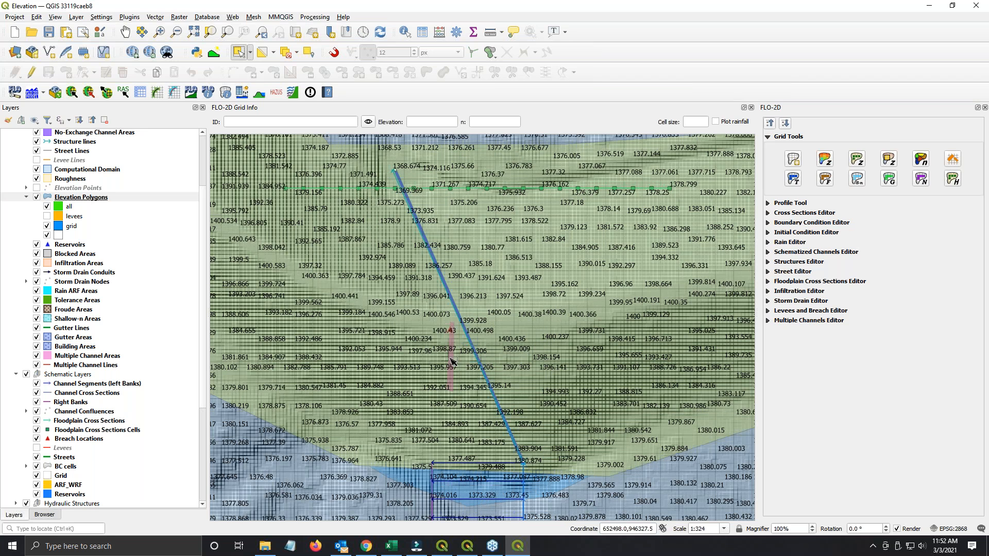
Step: Correct the grid elevations in user layers mode with TIN based on elevation polygon boundaries, using only selected elevation polygons
left_click(824, 164)
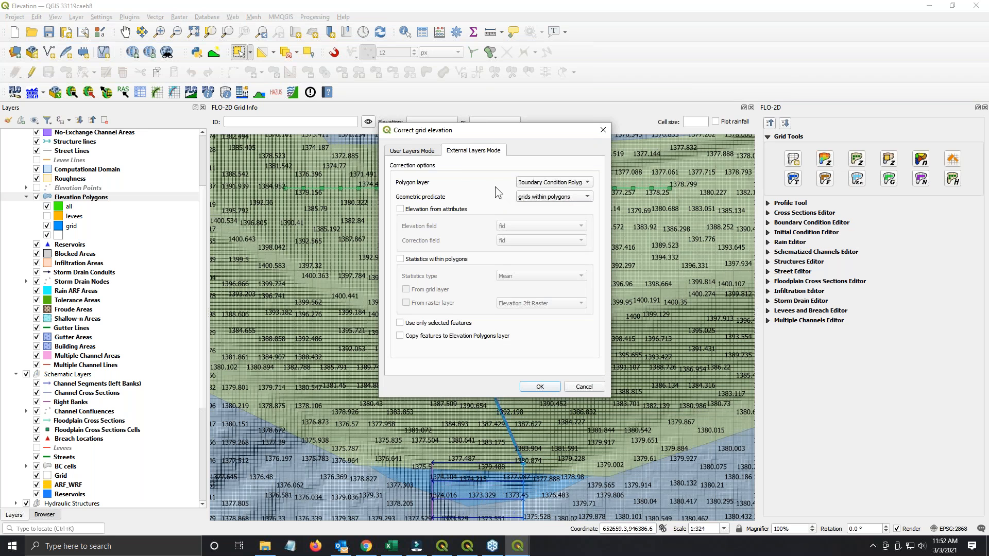
left_click(412, 152)
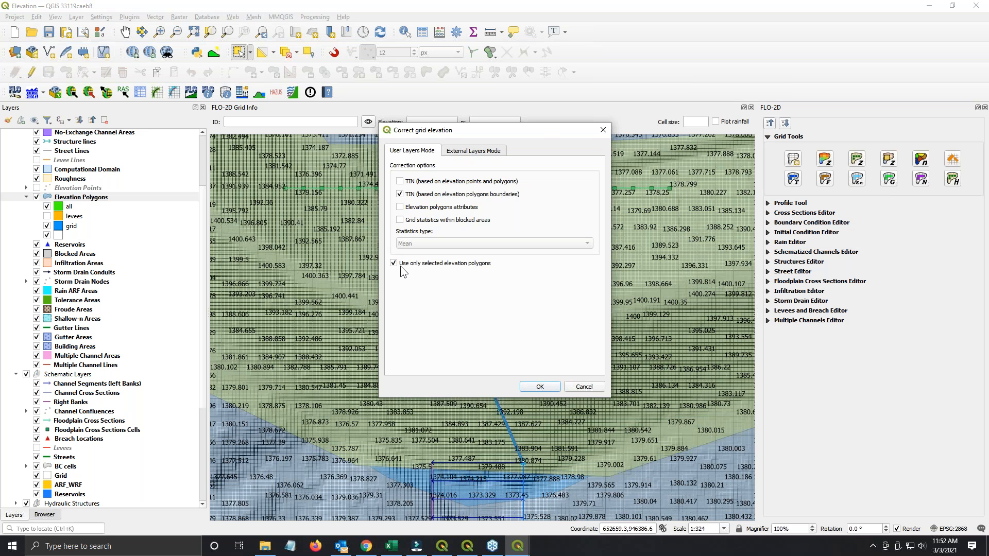
left_click(550, 389)
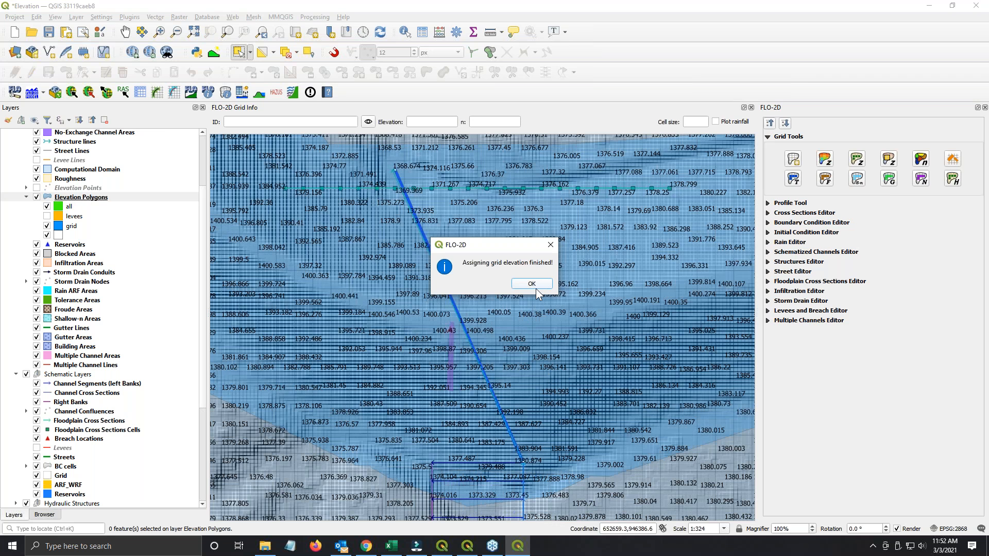
left_click(535, 286)
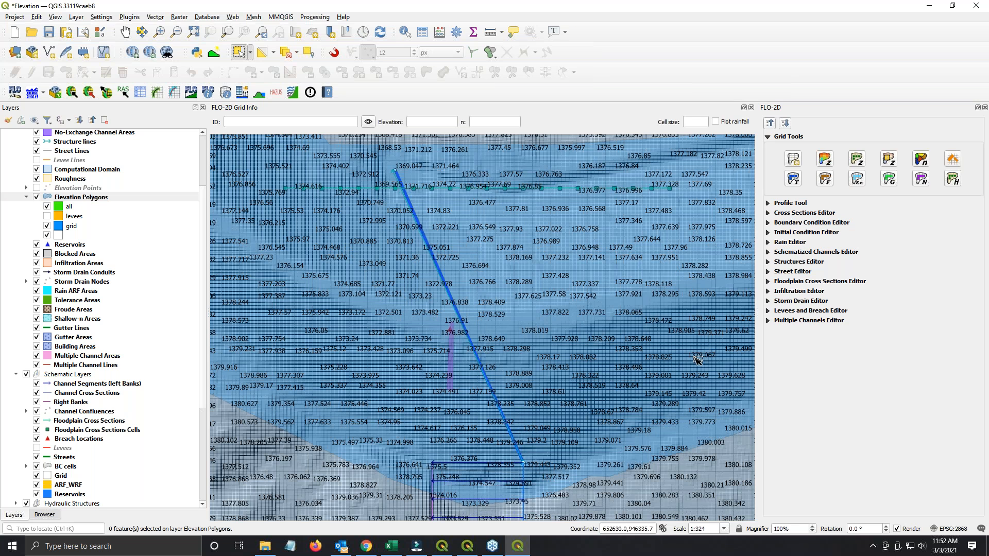
Step: Show the Levee Lines user layer and the Levees schematic layer over the corrected dam area
scroll(499, 452, "down", 1)
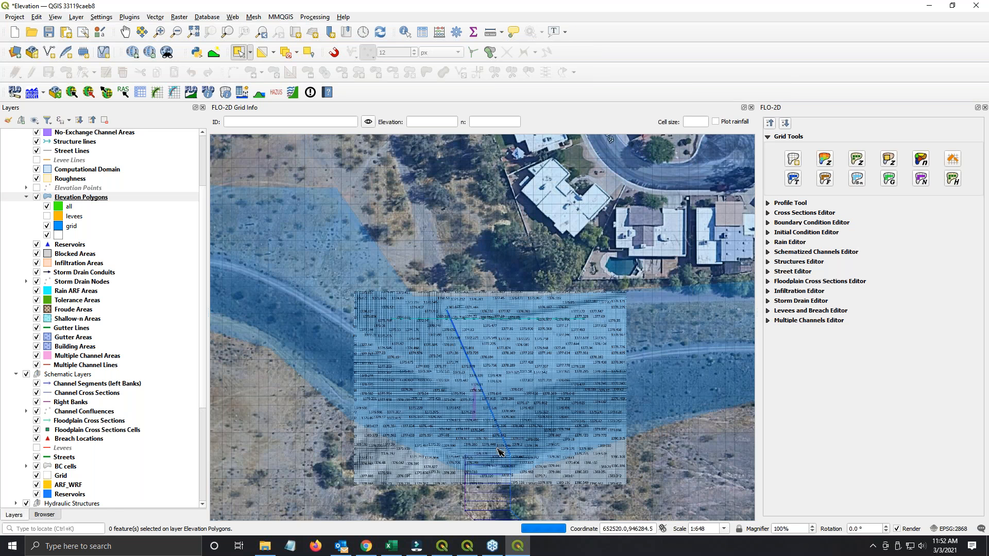
scroll(38, 207, "up", 3)
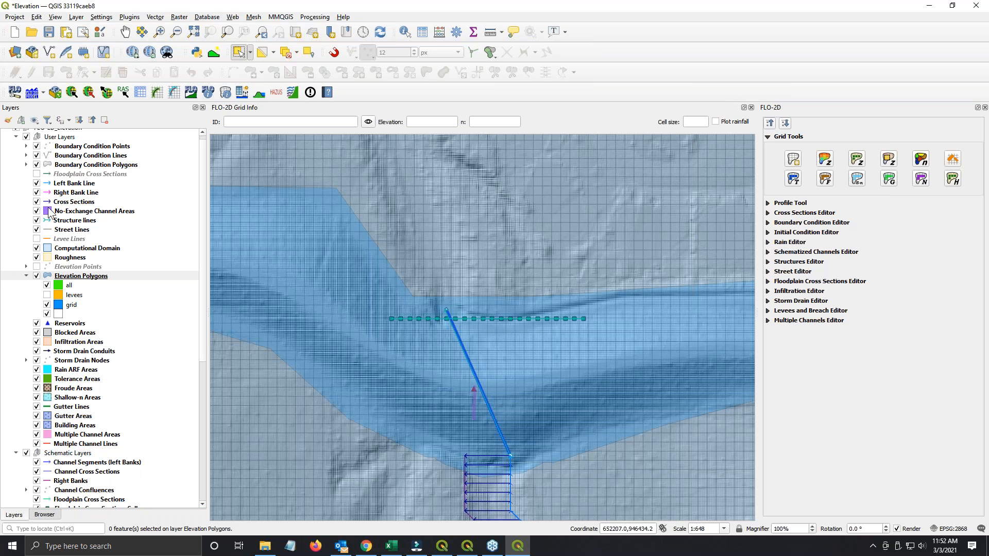
left_click(37, 239)
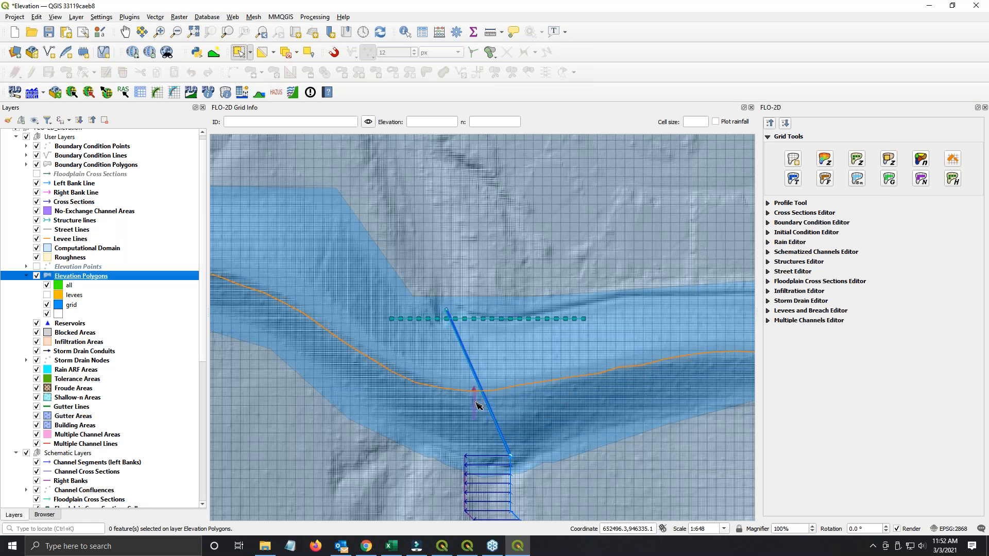
scroll(480, 396, "up", 2)
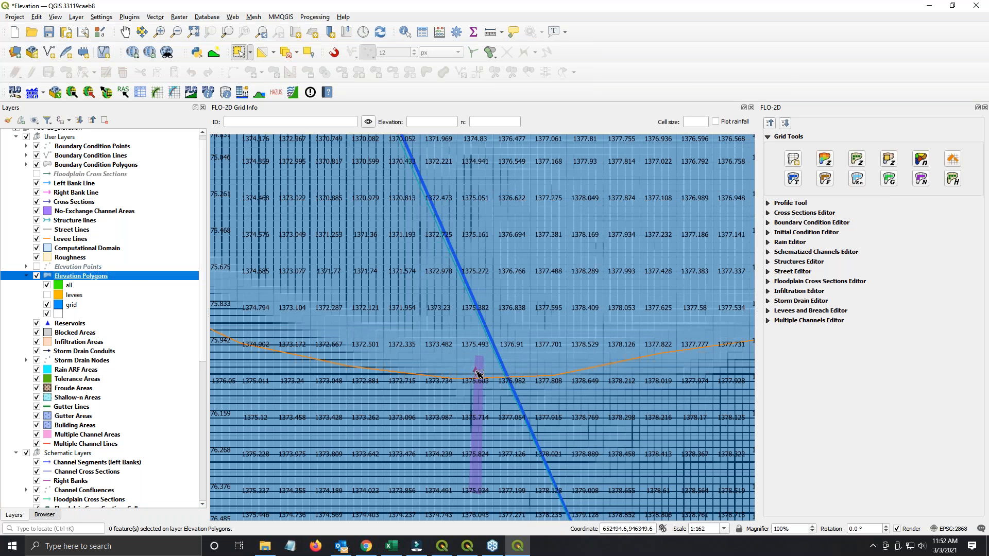
scroll(153, 308, "down", 7)
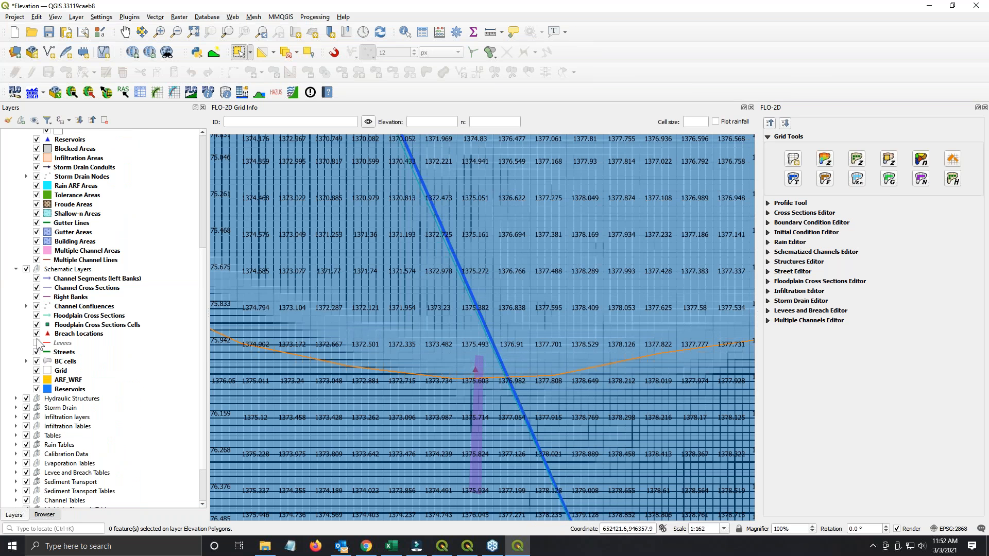
left_click(36, 342)
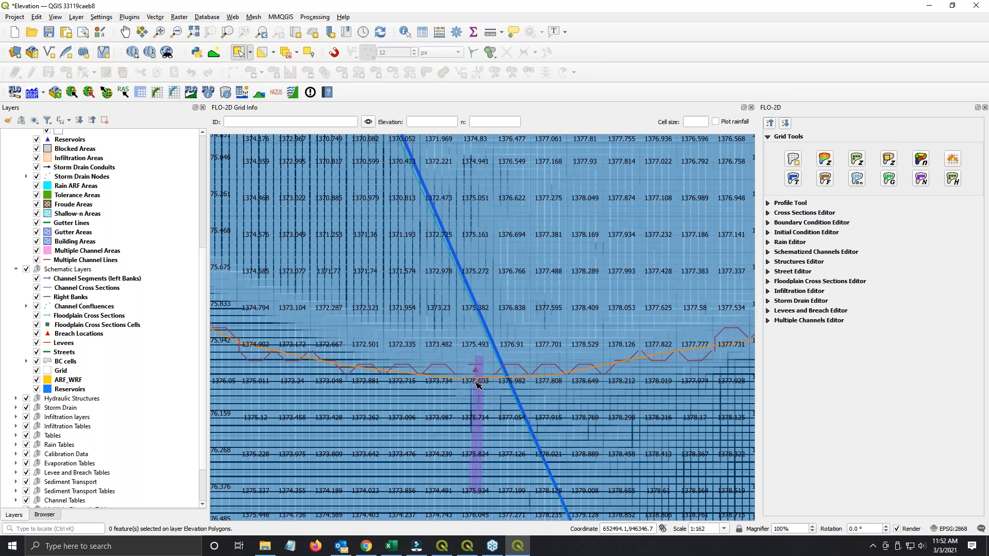
scroll(479, 357, "down", 3)
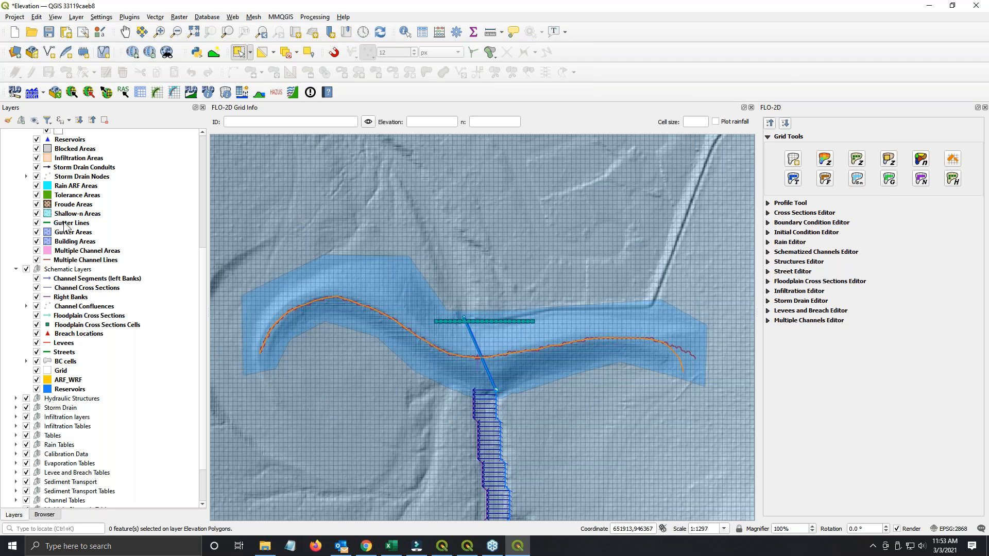
Step: Open the attribute table of the Elevation Polygons layer and widen its name column to show the full polygon names
scroll(77, 253, "up", 3)
scroll(78, 252, "up", 1)
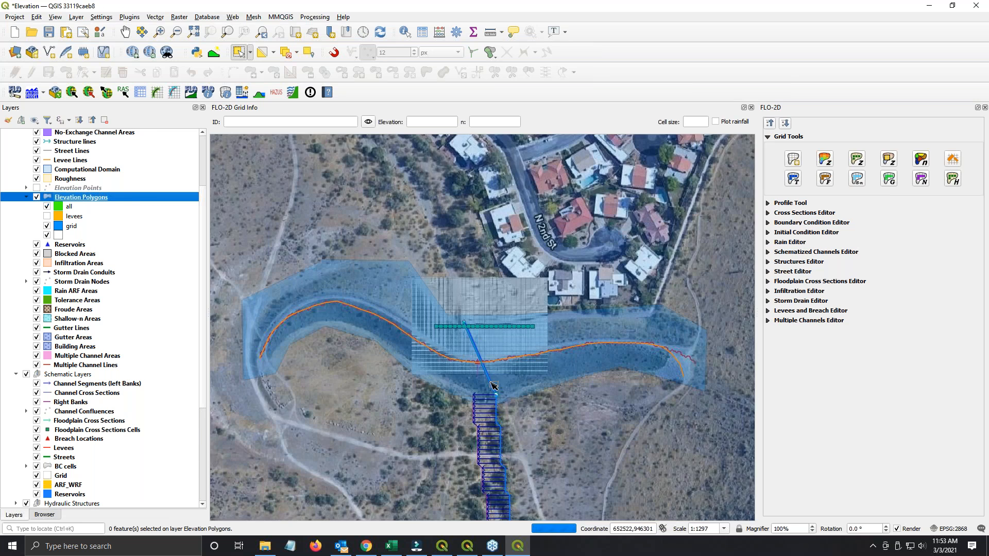
left_click_drag(493, 381, 438, 230)
scroll(471, 286, "up", 1)
scroll(433, 251, "down", 1)
right_click(92, 199)
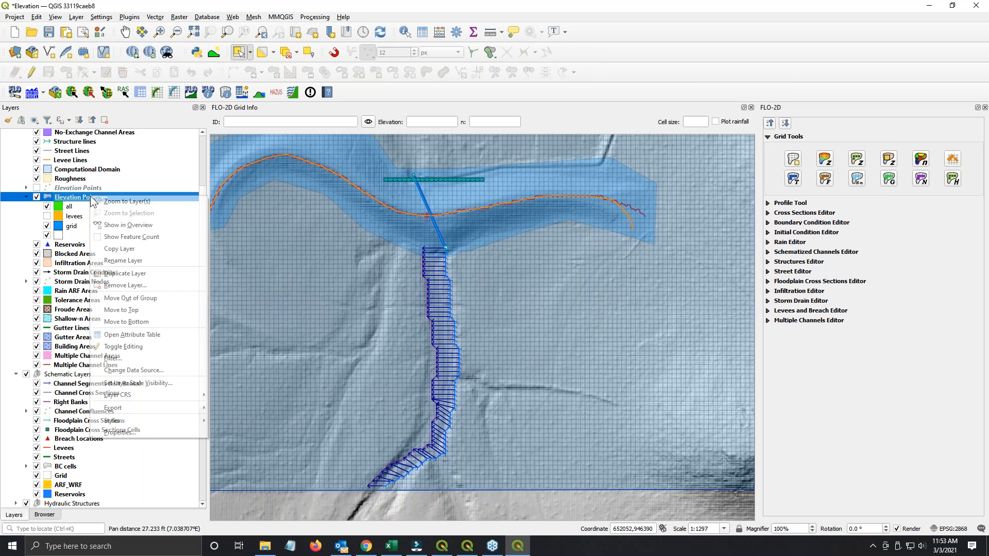
left_click(114, 336)
left_click_drag(472, 105, 718, 131)
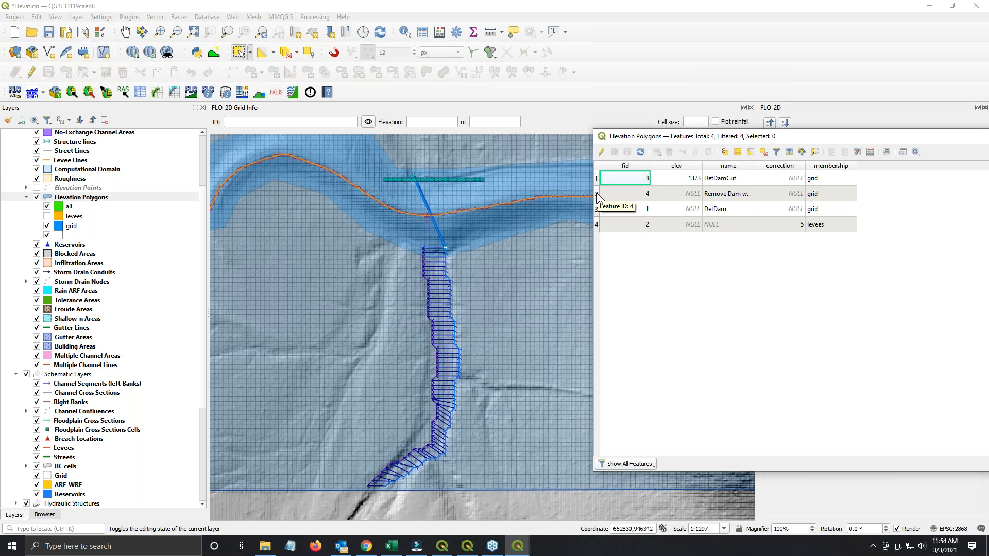
key("ctrl")
key("ctrl")
left_click_drag(753, 165, 830, 166)
key("ctrl")
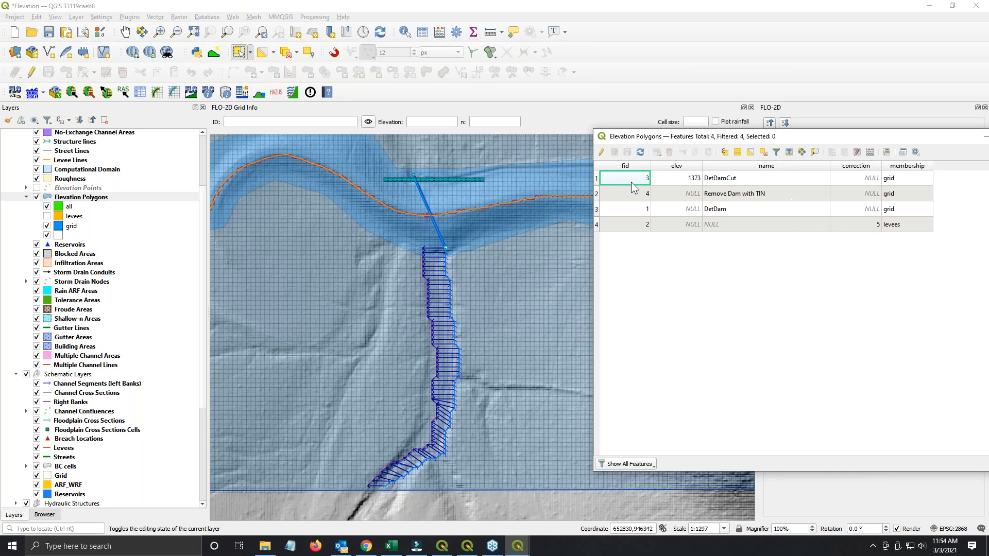
Step: Select the DetDamCut elevation polygon in the attribute table and check its location on the map with the table moved aside
left_click(596, 177)
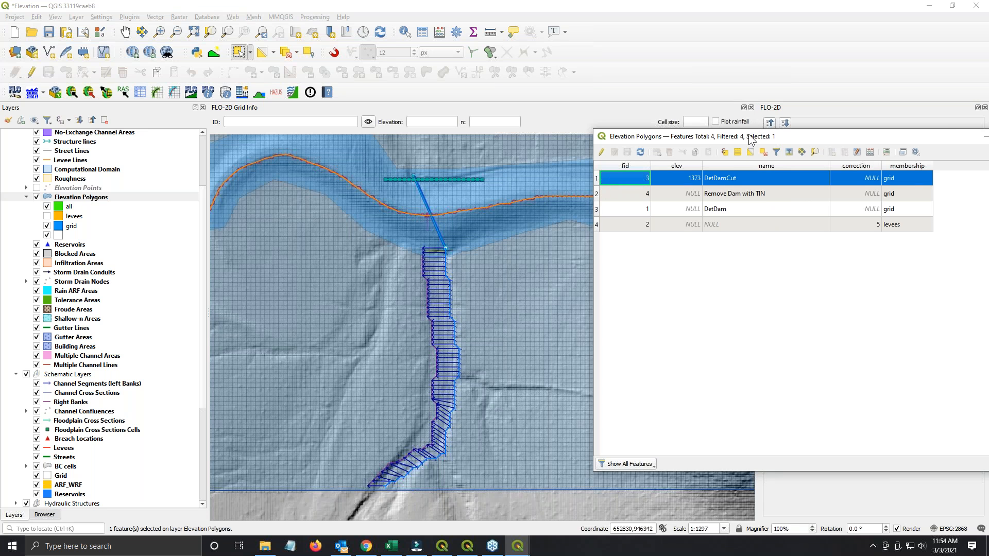
left_click_drag(750, 140, 988, 150)
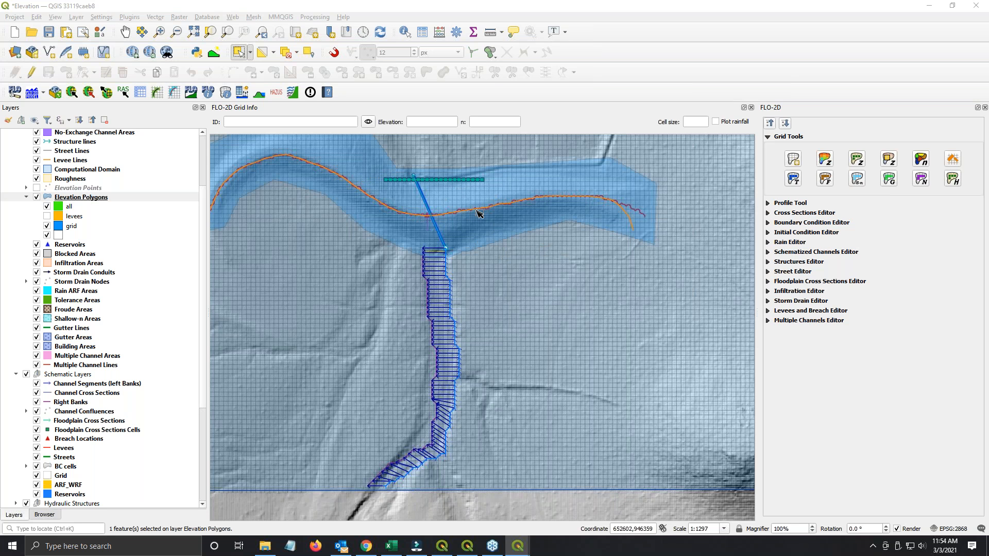
left_click_drag(988, 145, 692, 143)
key("ctrl")
key("ctrl")
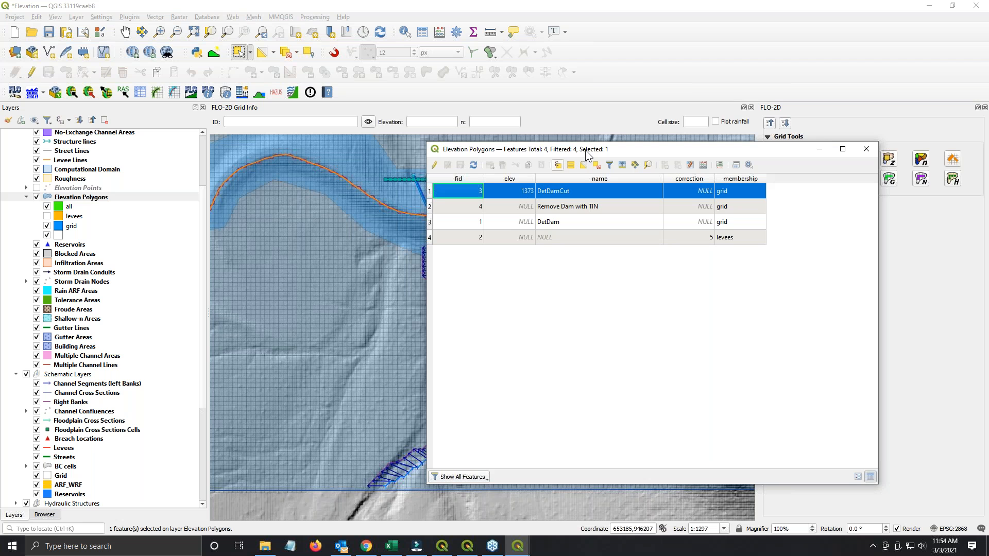
left_click_drag(596, 150, 988, 149)
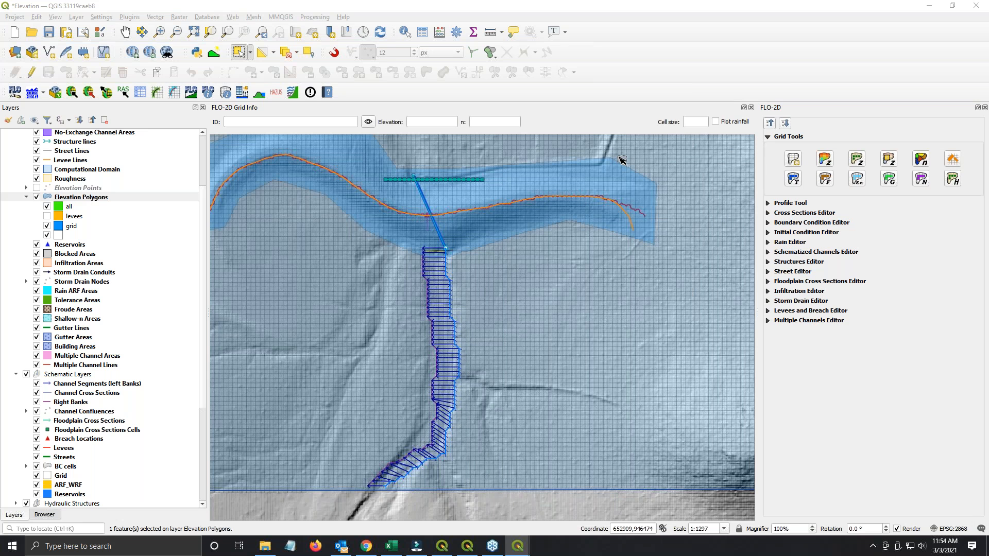
Step: Sample the grid elevations from the Elevation 2ft Raster again with a source NODATA value of -999
left_click(833, 158)
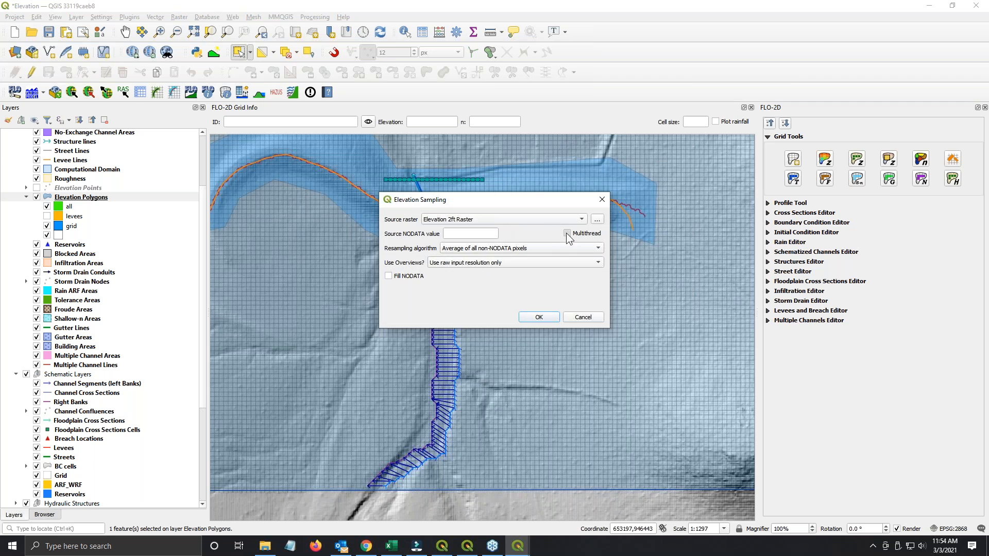
left_click(467, 232)
type("-999")
left_click(538, 316)
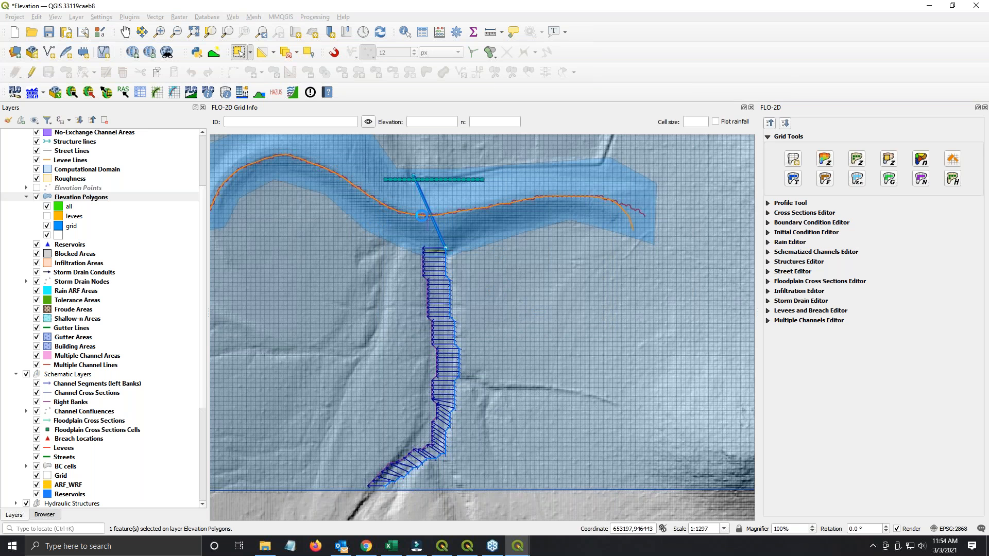
left_click(508, 285)
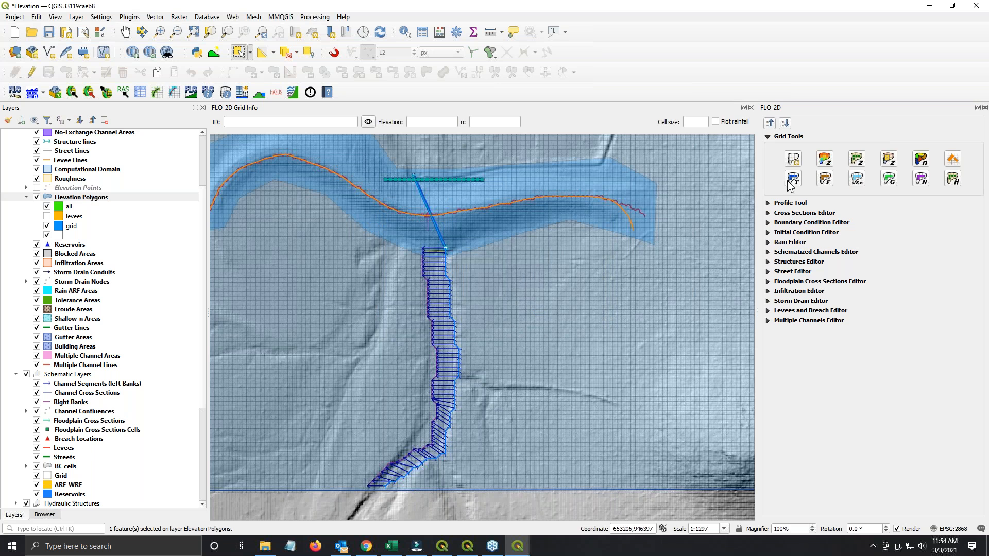
left_click(888, 160)
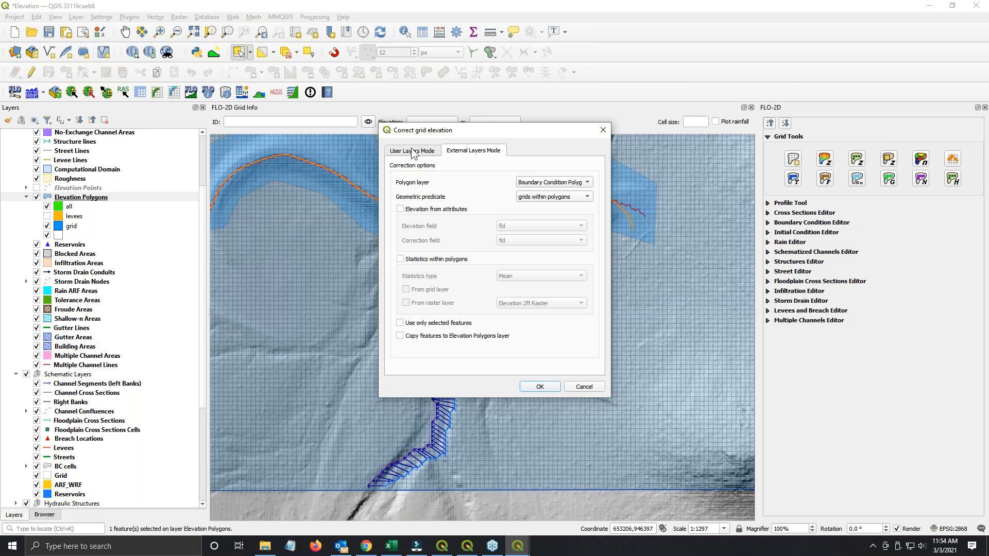
left_click(412, 150)
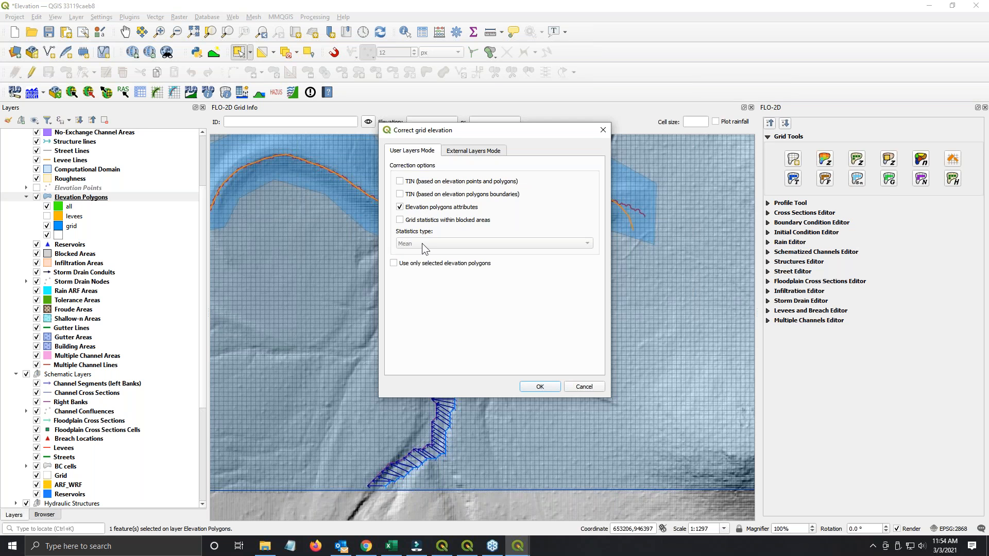
left_click(393, 262)
left_click(595, 387)
Step: Check in the Elevation Polygons attribute table that DetDamCut is the selected polygon, and move the table out of the way
key("F6")
key("ctrl")
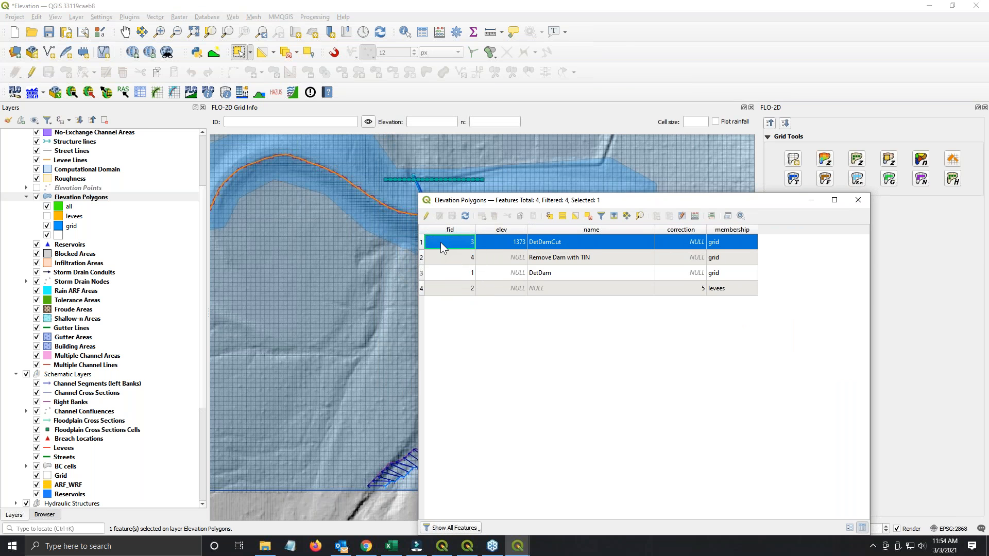
left_click_drag(480, 199, 988, 212)
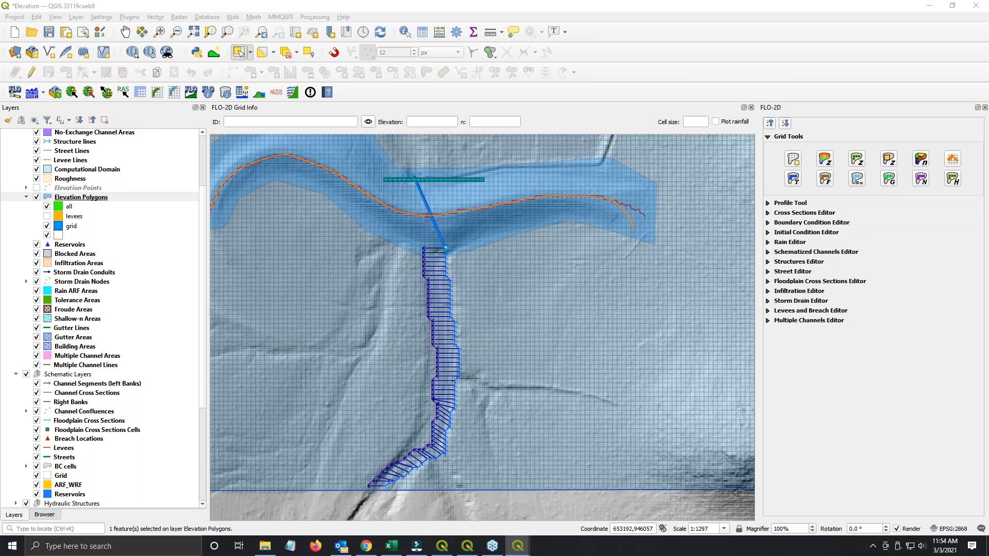
Step: Correct the grid elevations in user layers mode from the elevation polygons attributes, using only the selected elevation polygons
left_click(884, 162)
left_click(427, 153)
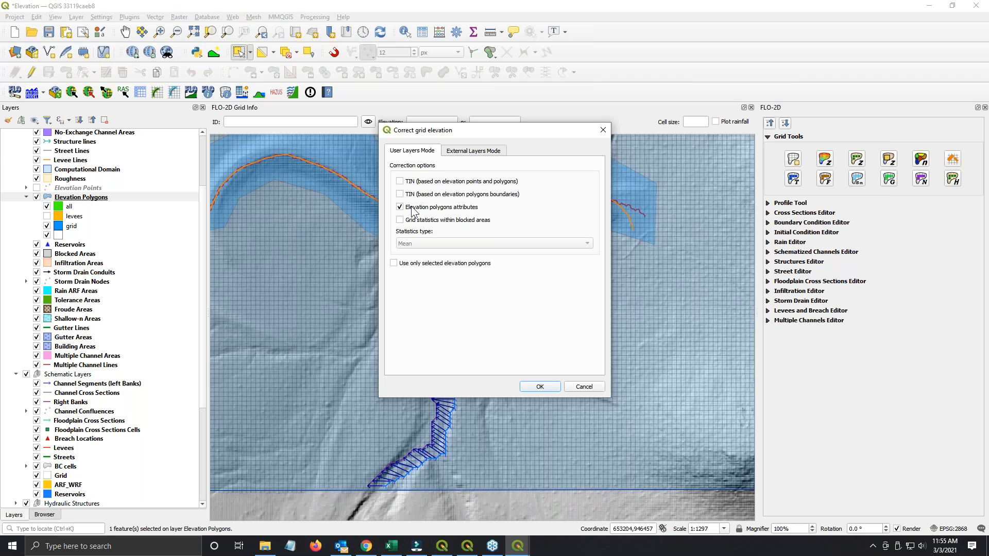
left_click(393, 264)
left_click(541, 387)
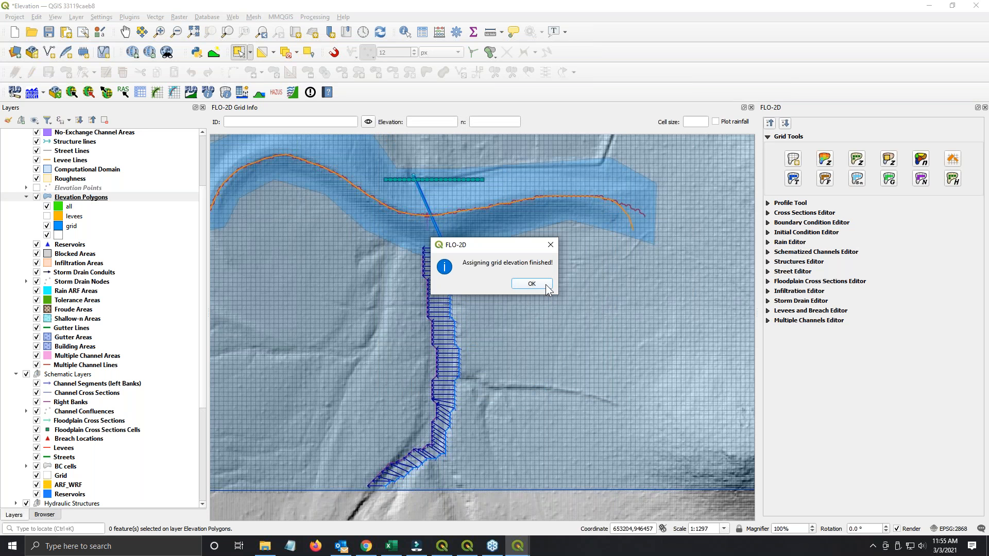
left_click(532, 283)
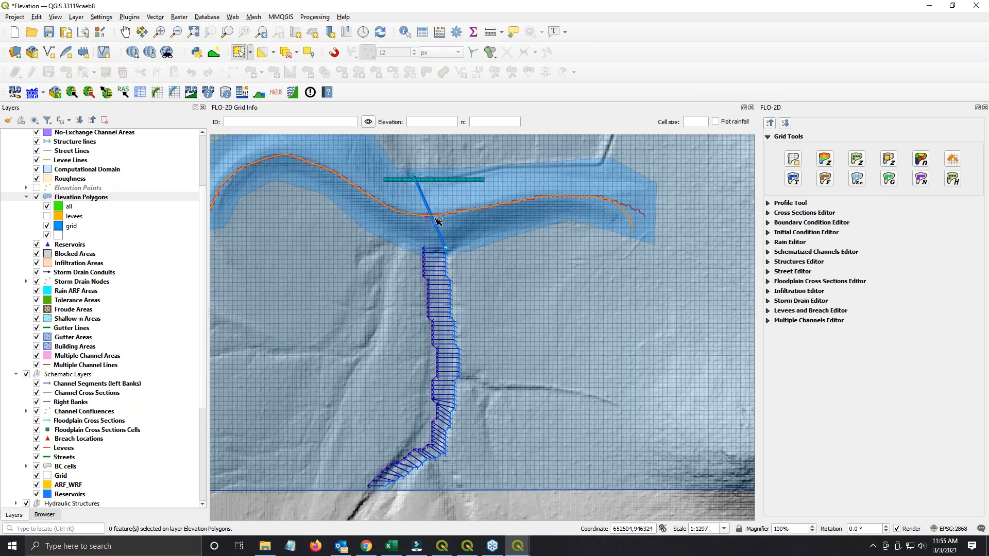
Step: Examine the grid elevation labels along the dam cut where the levee line crosses the structure line
scroll(435, 184, "up", 1)
left_click_drag(442, 207, 487, 266)
scroll(460, 295, "up", 1)
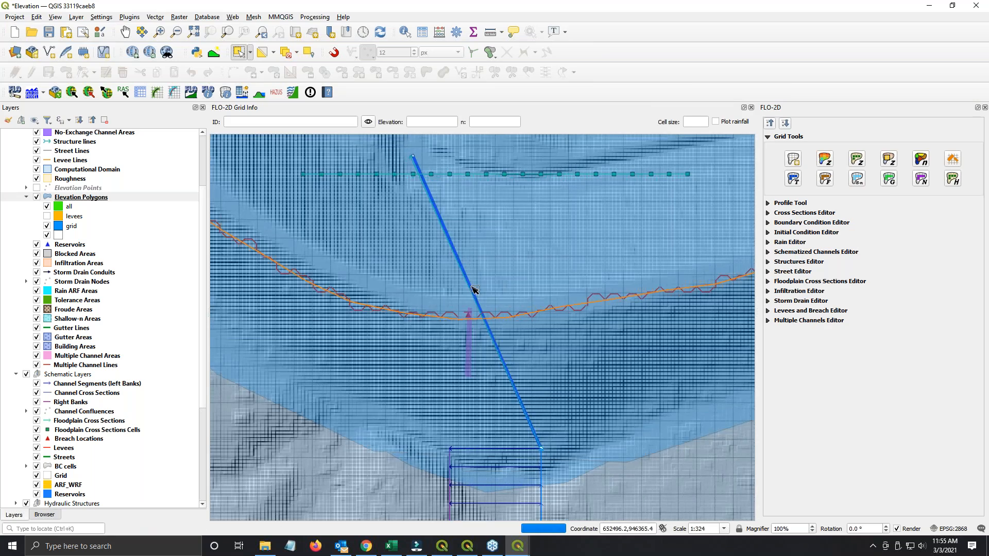
scroll(474, 290, "up", 1)
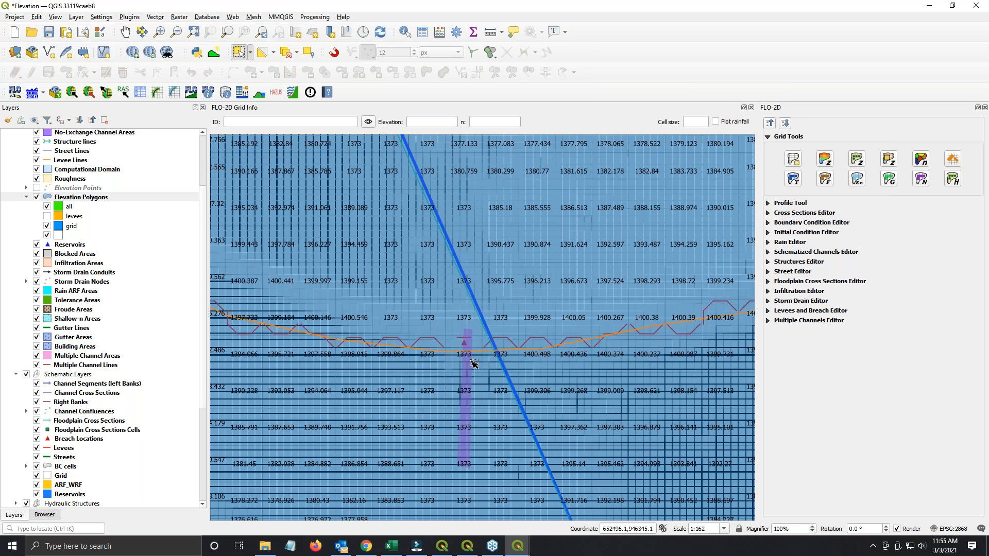
scroll(471, 364, "down", 2)
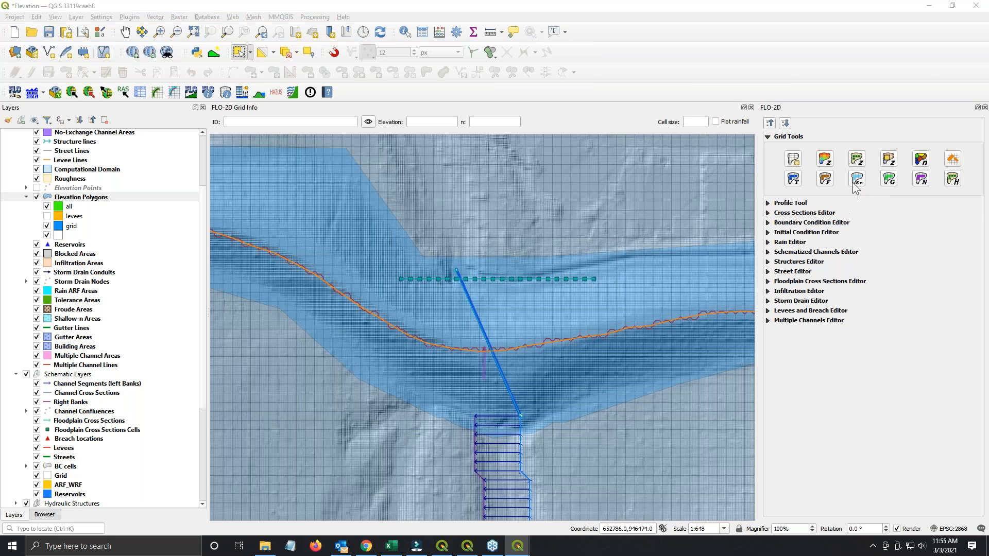
Step: Review the user layers mode options for correcting grid elevation without applying any of them
left_click(887, 160)
left_click(432, 151)
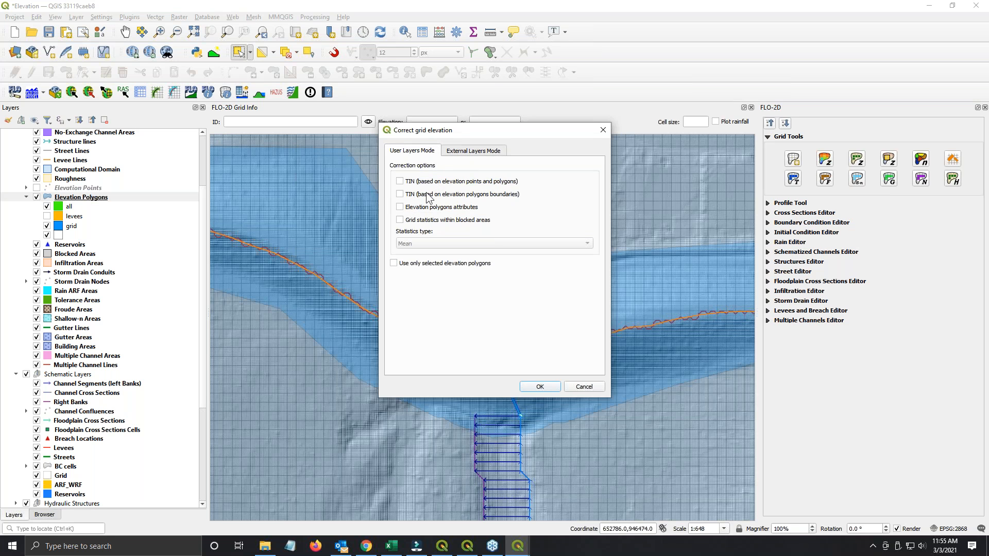
key("ctrl")
key("ctrl")
left_click_drag(534, 135, 988, 147)
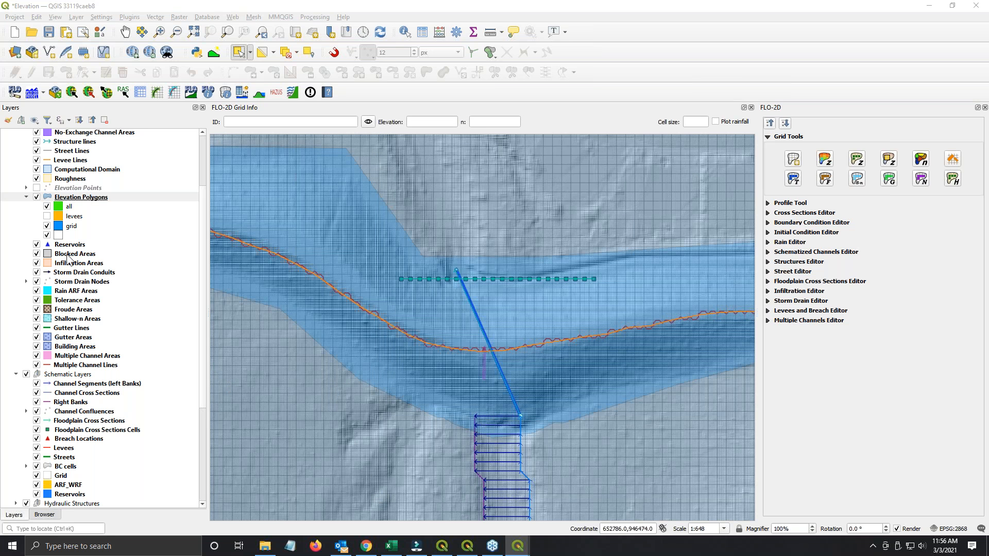
key("ctrl")
key("ctrl")
Step: Switch to the Lesson 1a QGIS project and turn on the Blocked Areas layer to show the building footprints
left_click(444, 548)
left_click(446, 551)
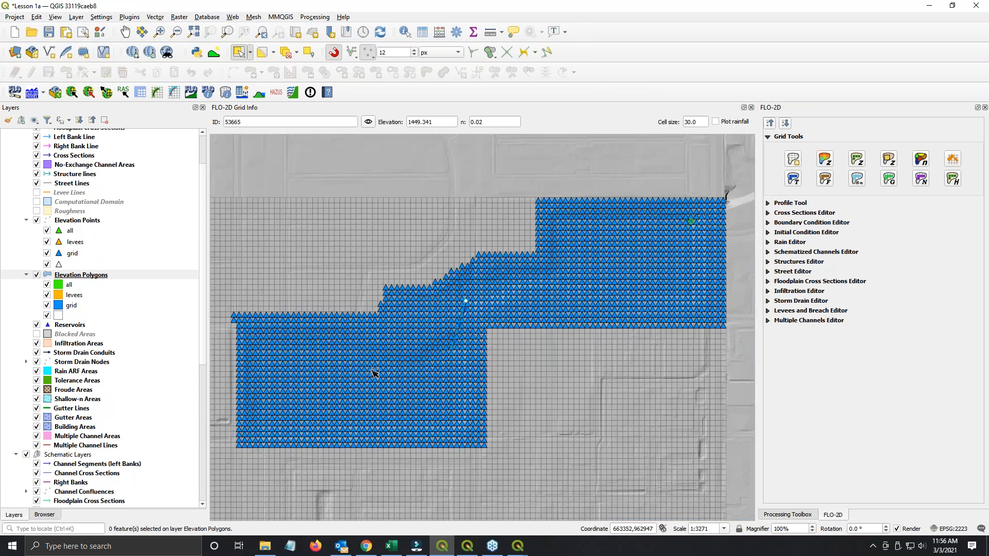
scroll(372, 373, "down", 2)
left_click_drag(327, 421, 553, 281)
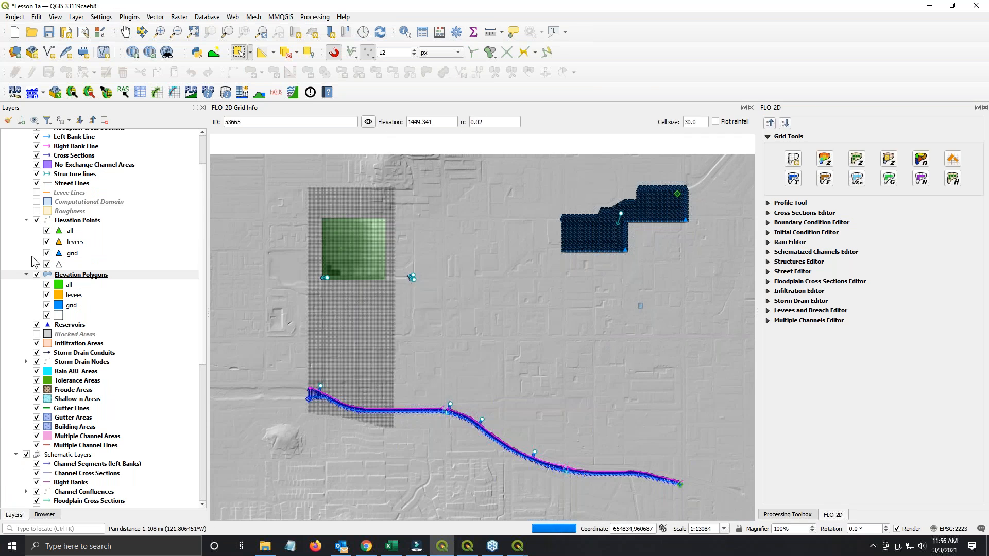
left_click(36, 334)
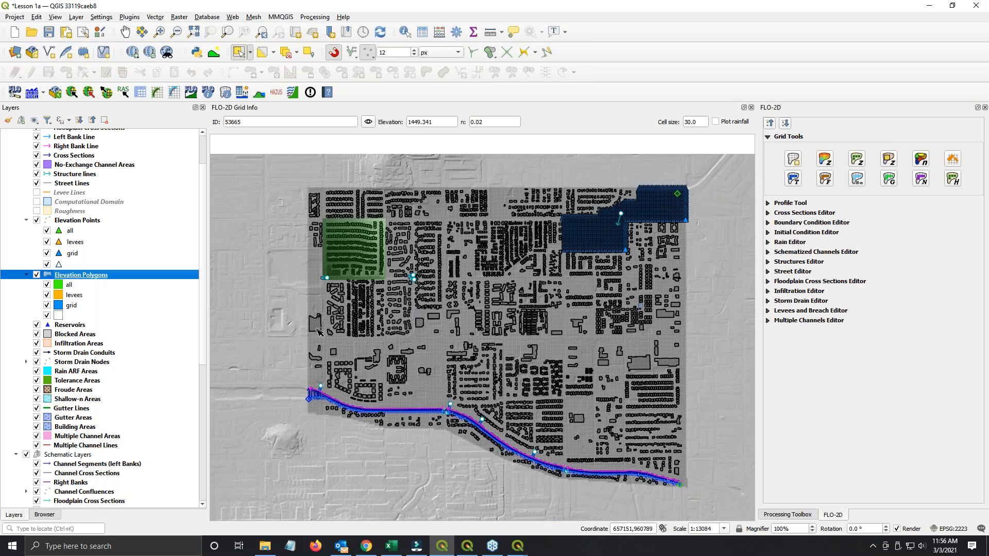
scroll(316, 331, "up", 1)
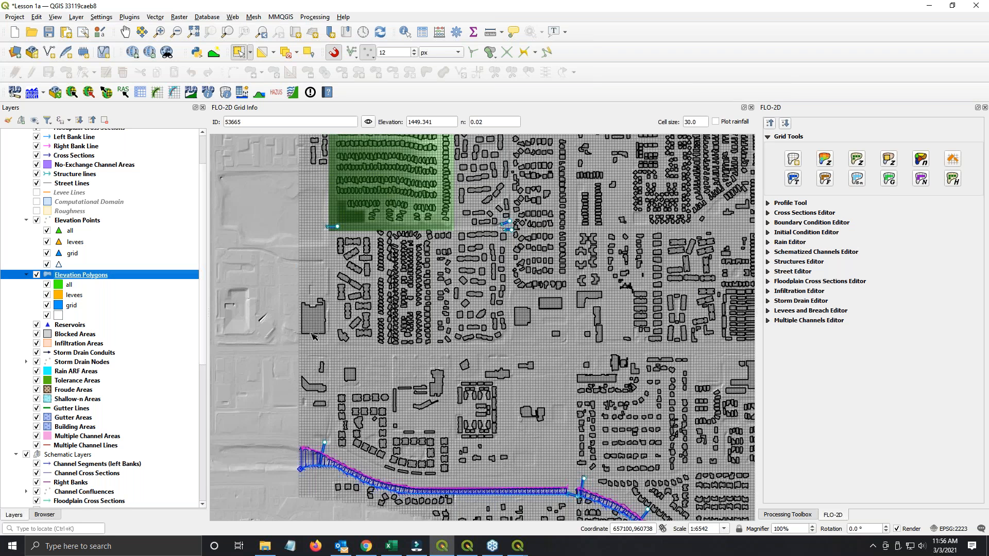
scroll(311, 323, "up", 1)
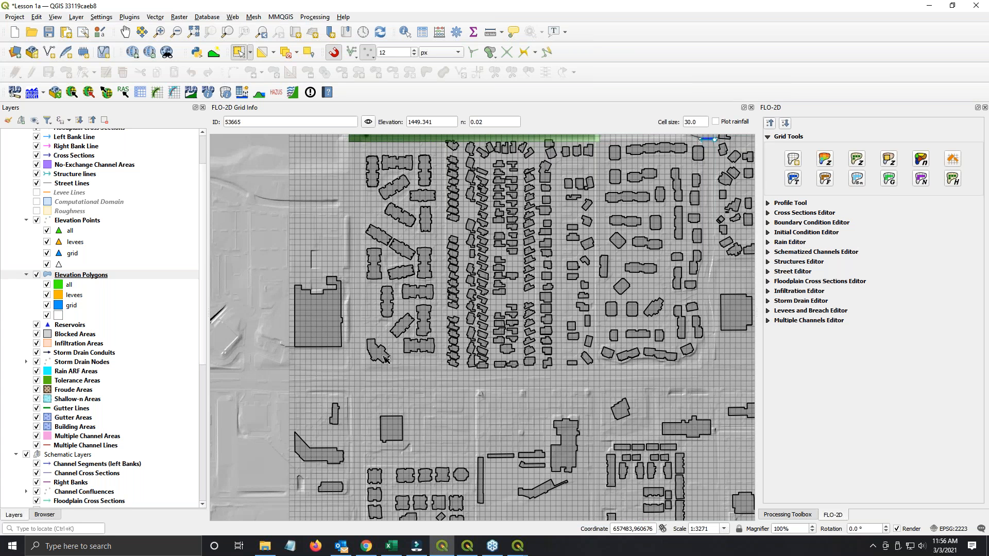
scroll(281, 322, "down", 1)
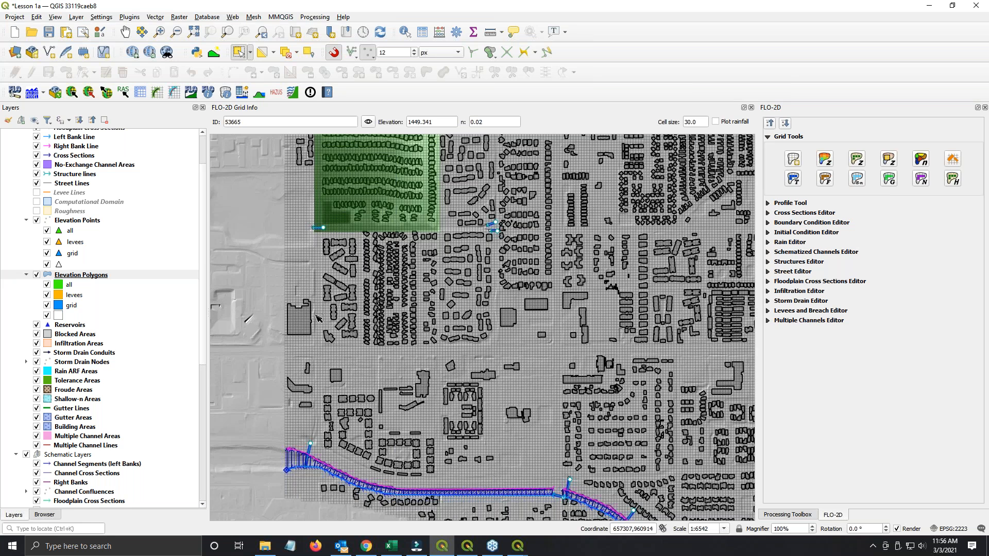
Step: Select four large buildings in the Blocked Areas layer, starting with the one at the grid's western edge
key("ctrl")
left_click(307, 328)
left_click(76, 334)
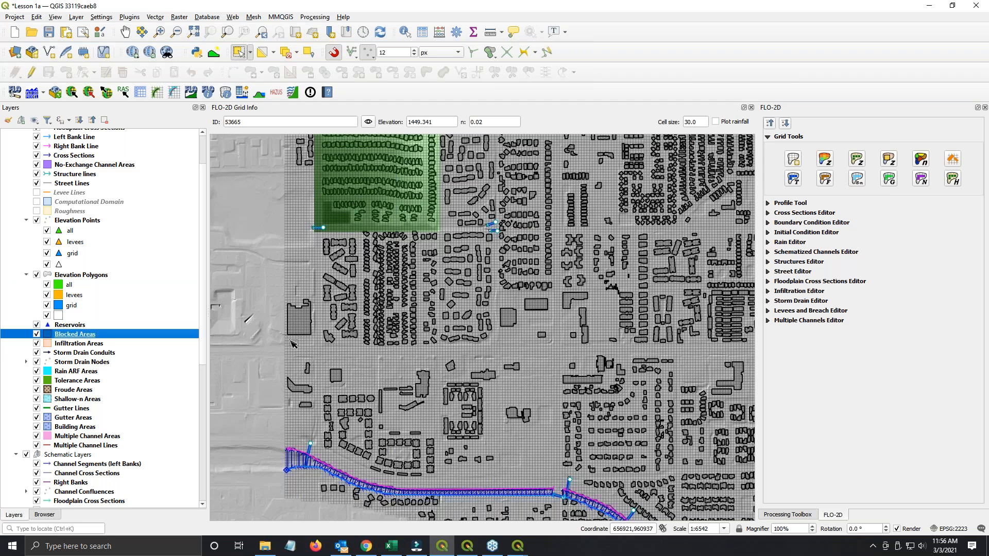
left_click(303, 329)
left_click(507, 316, "ctrl")
left_click(536, 303, "ctrl")
left_click(576, 301, "ctrl")
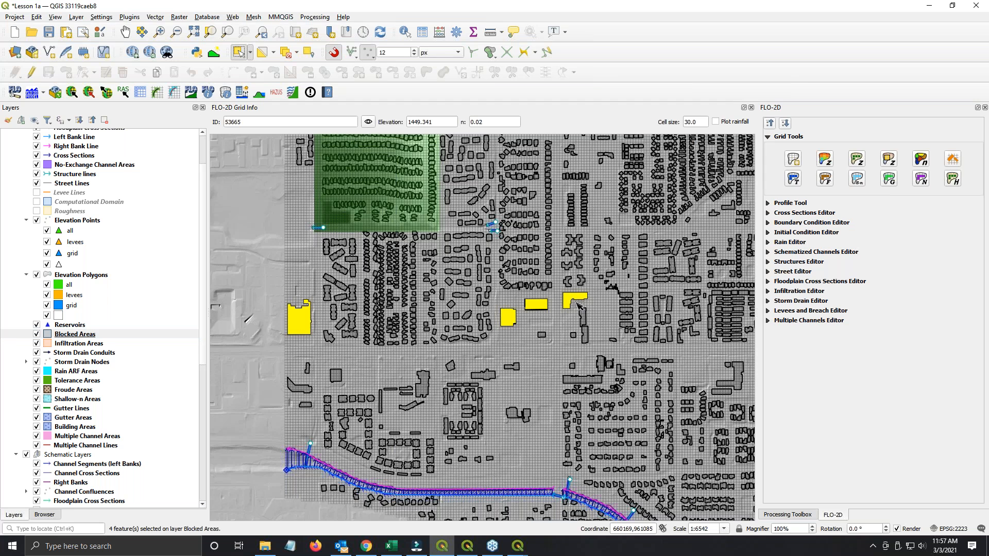
scroll(291, 323, "up", 3)
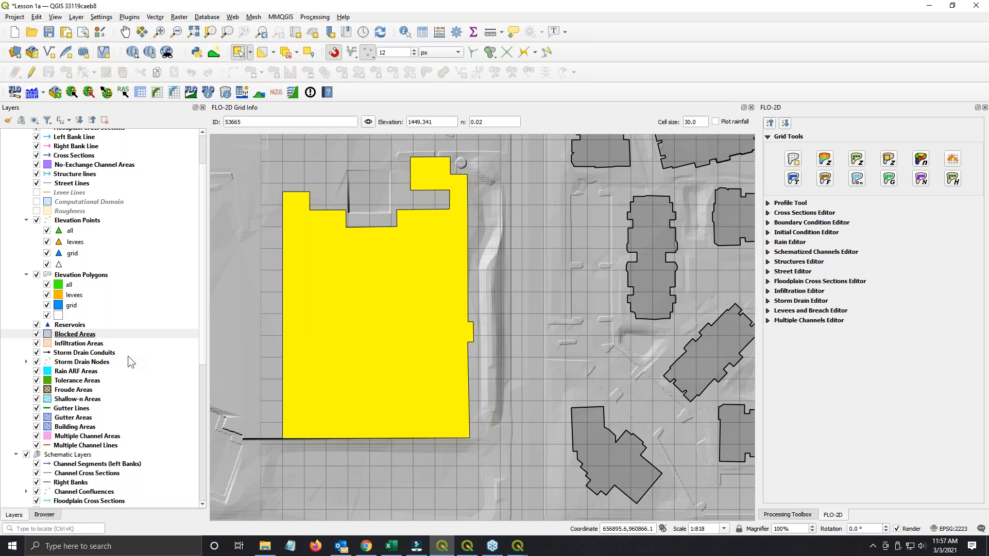
scroll(47, 469, "down", 6)
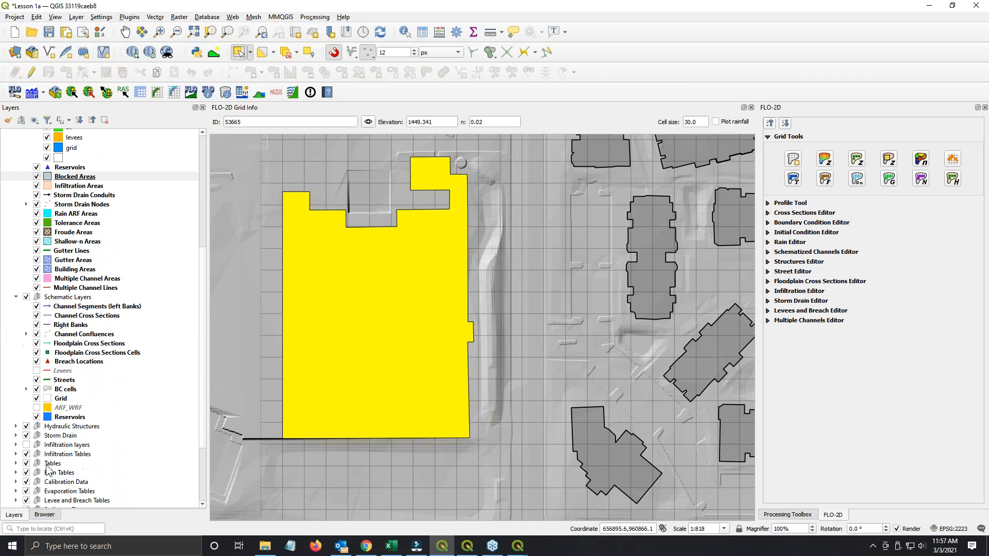
double_click(60, 399)
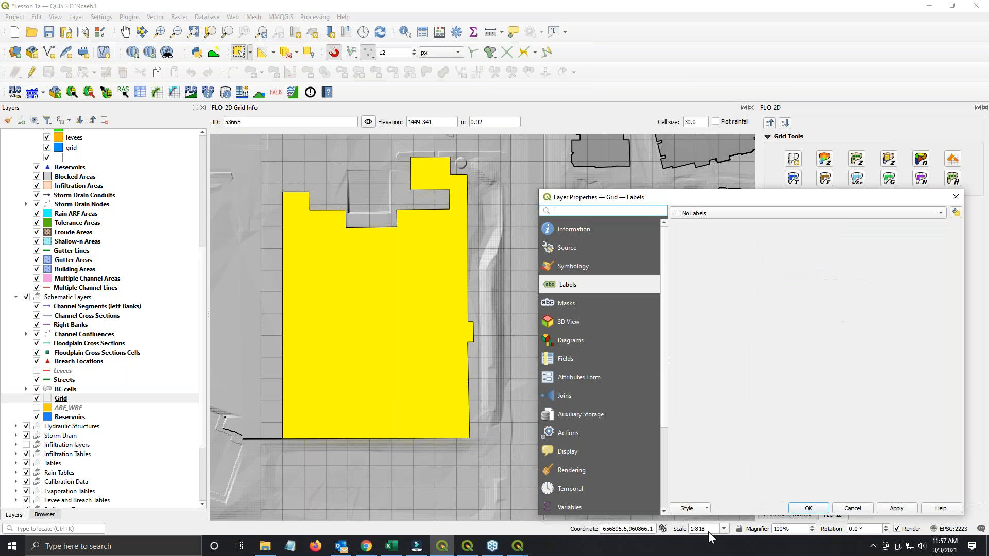
left_click(956, 197)
Step: Set the Grid layer to Single Labels showing the elevation field over the selected western building
scroll(380, 276, "up", 1)
left_click_drag(393, 358, 563, 283)
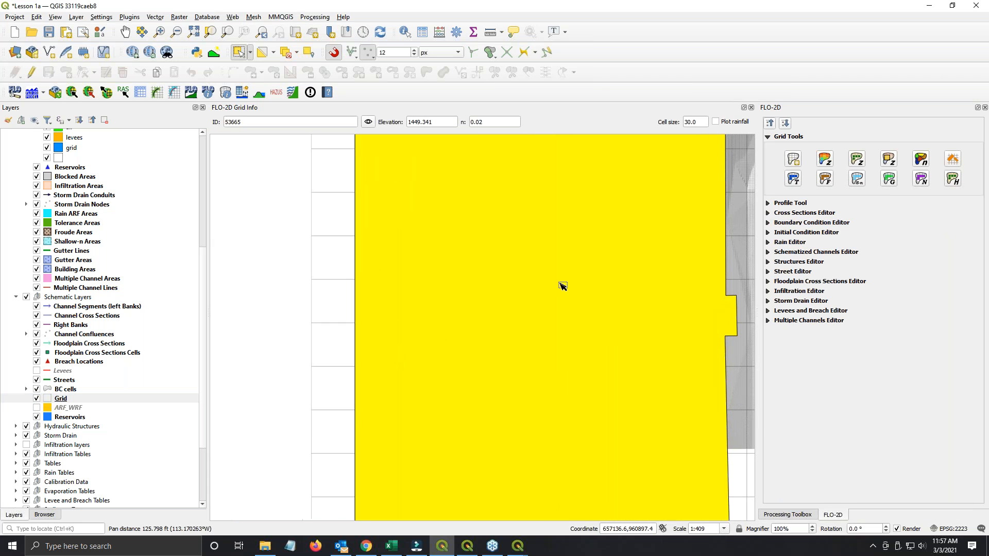
left_click(60, 400)
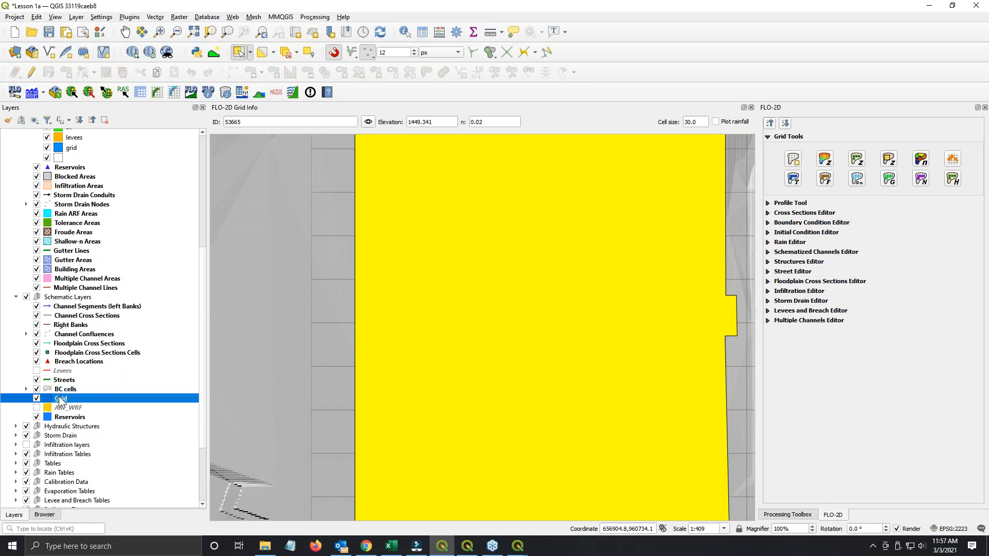
left_click_drag(655, 217, 311, 135)
left_click(394, 150)
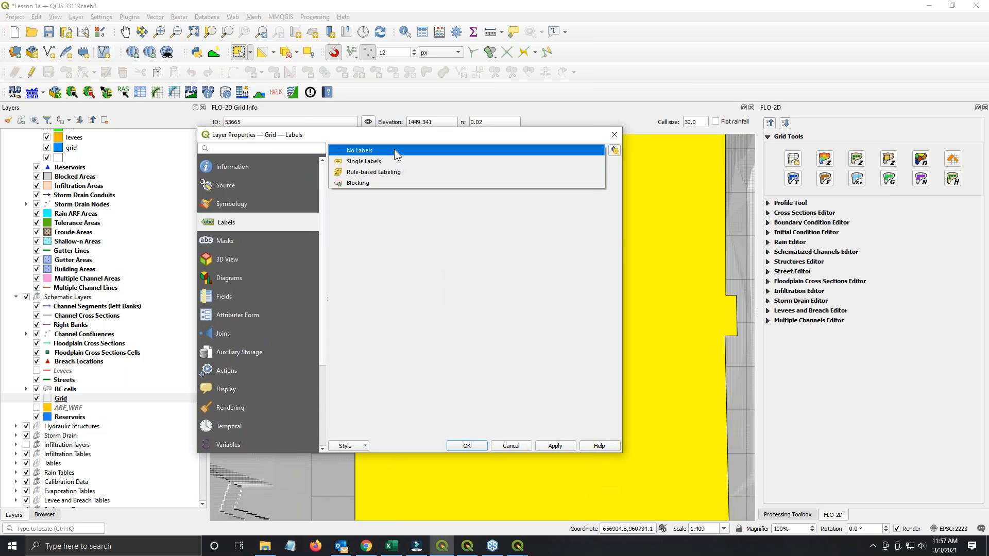
left_click(384, 158)
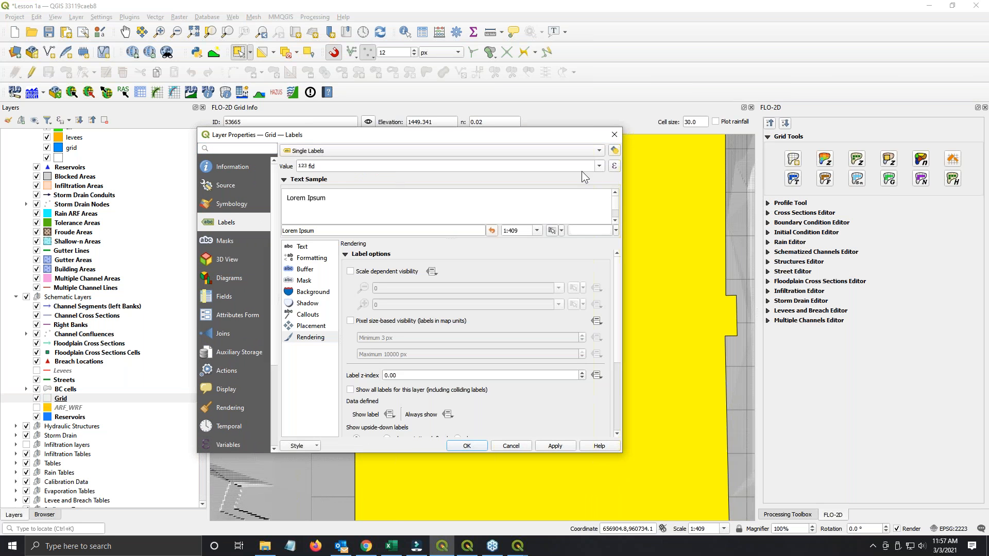
left_click(598, 167)
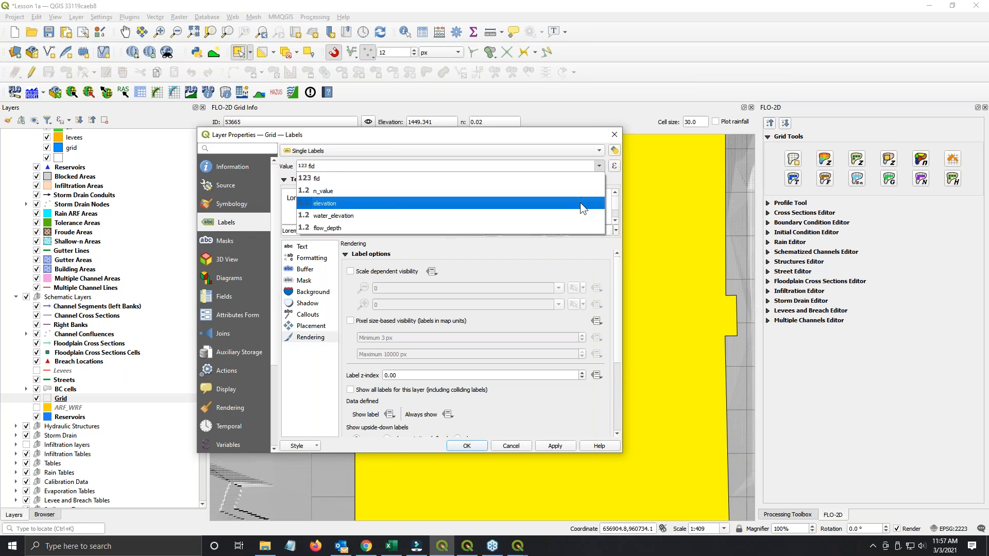
left_click(580, 202)
Step: Limit the Grid labels with scale dependent visibility from 1:500 to 1:50 and apply the label settings
left_click(351, 271)
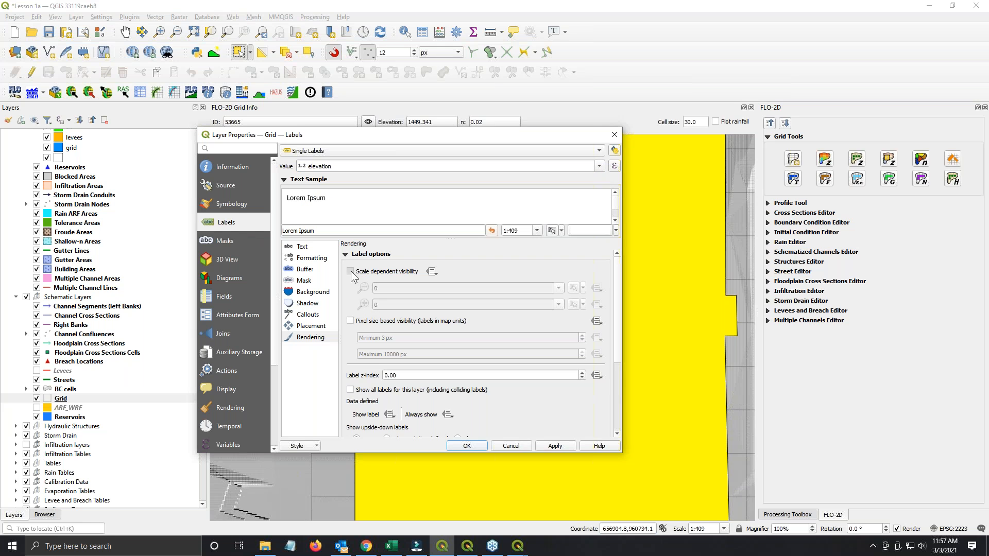
left_click(402, 288)
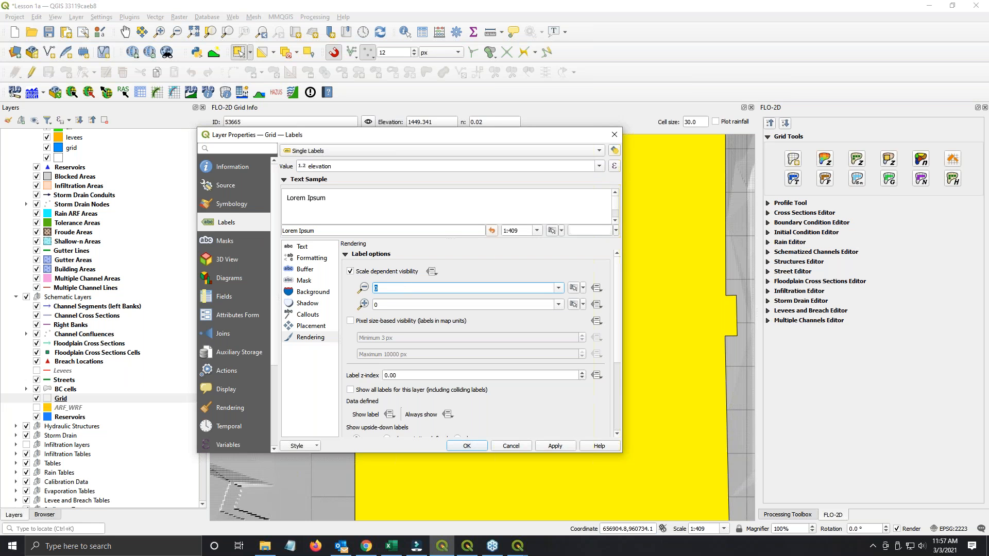
type("500")
key("Tab")
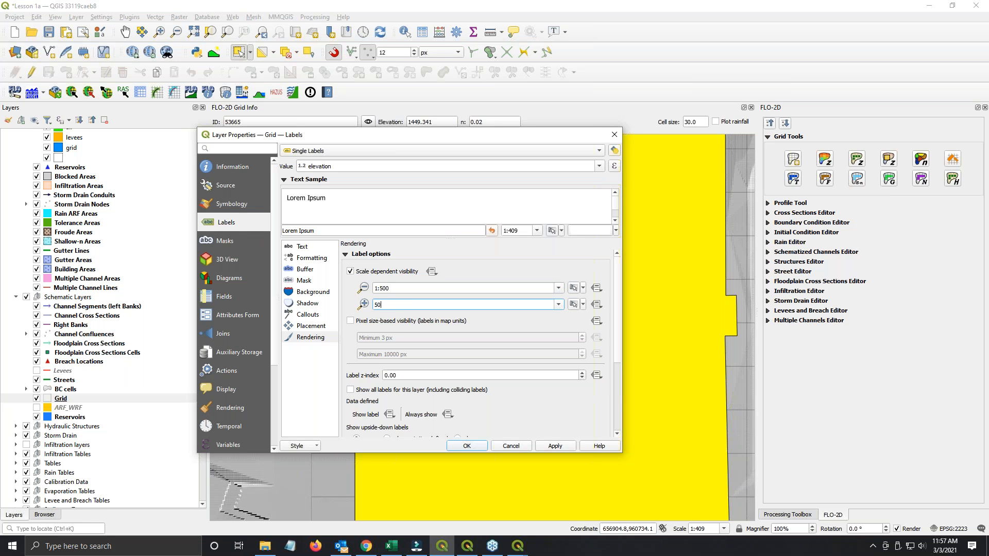
type("50")
key("Tab")
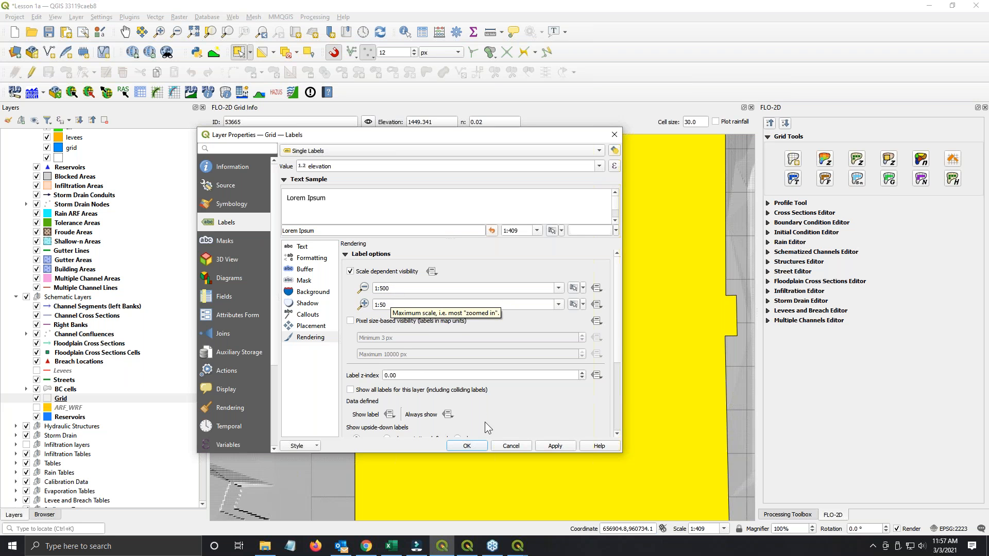
left_click(549, 444)
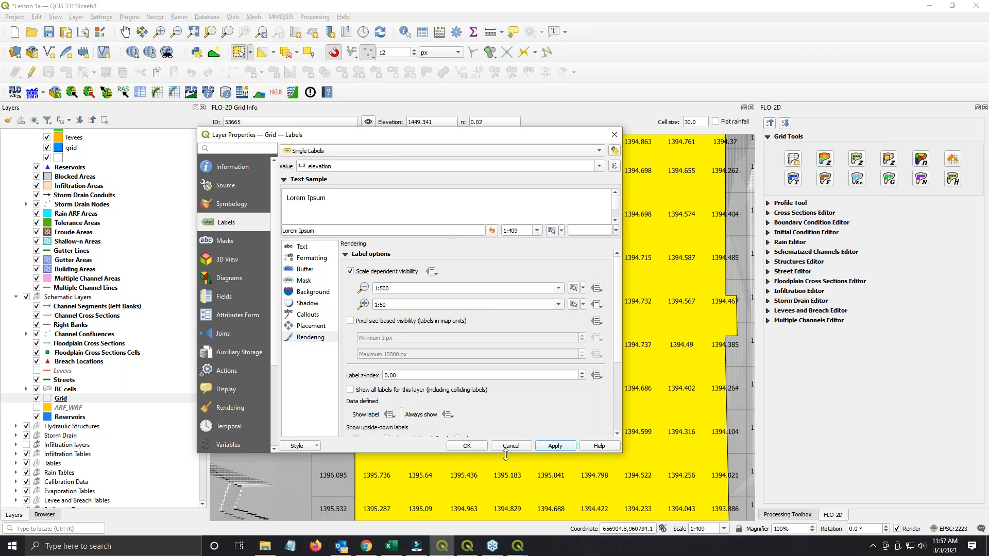
left_click(466, 446)
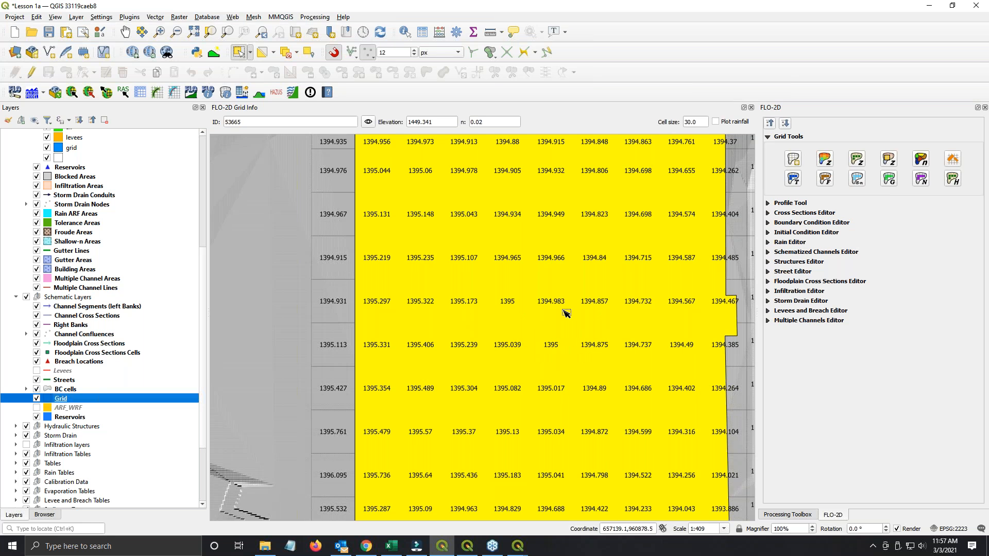
Step: Correct the grid elevations with grid statistics within blocked areas, using the Max statistic and only the selected polygons
left_click(889, 159)
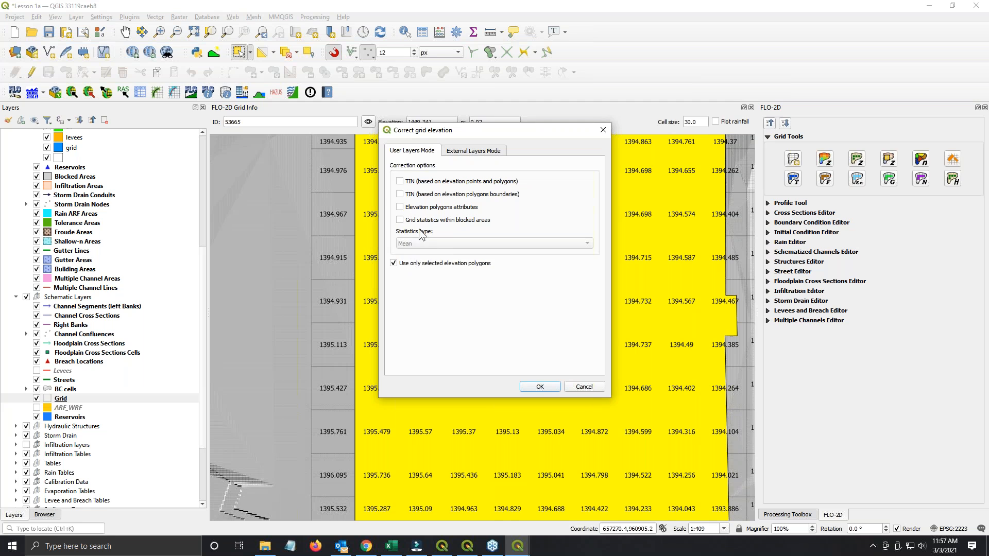
left_click(400, 220)
left_click(415, 247)
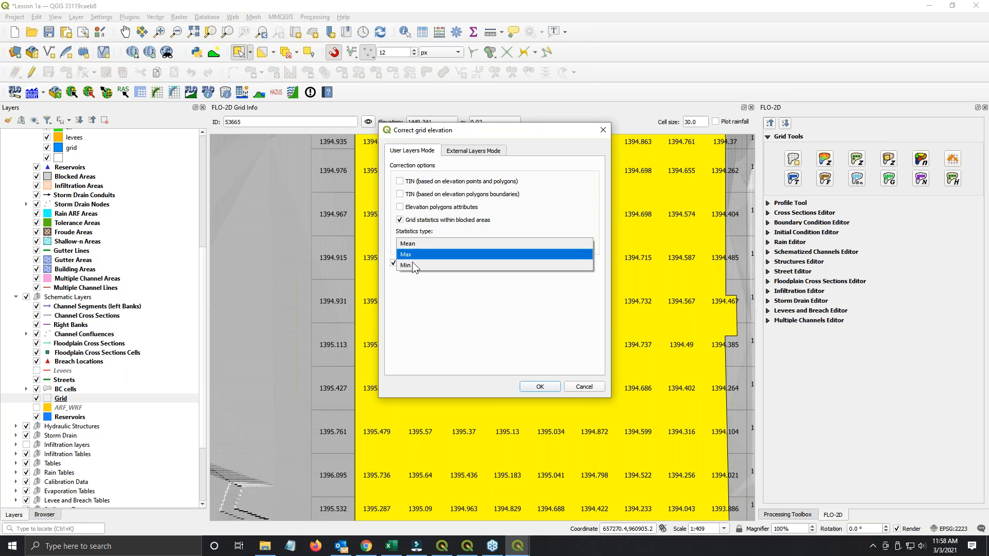
left_click(412, 267)
left_click(417, 246)
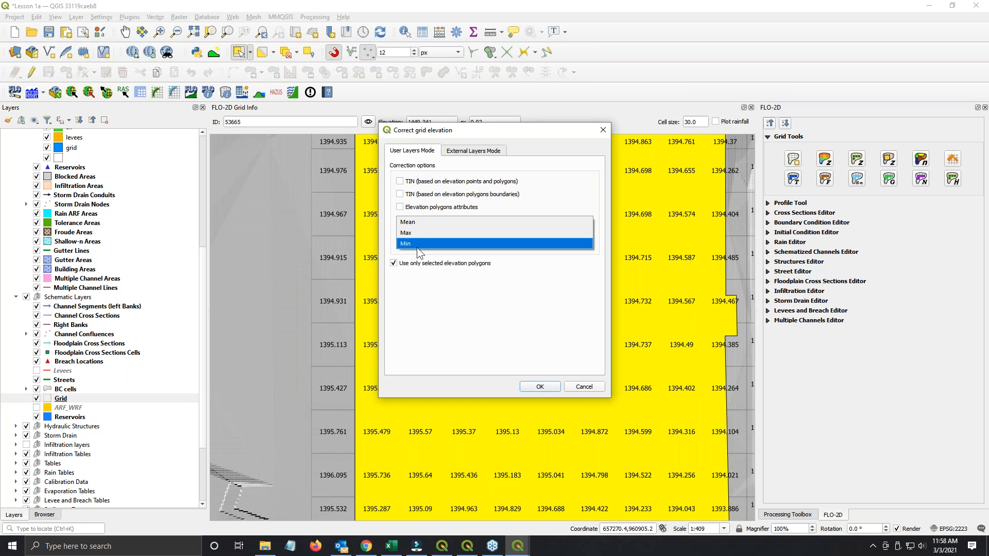
left_click(419, 232)
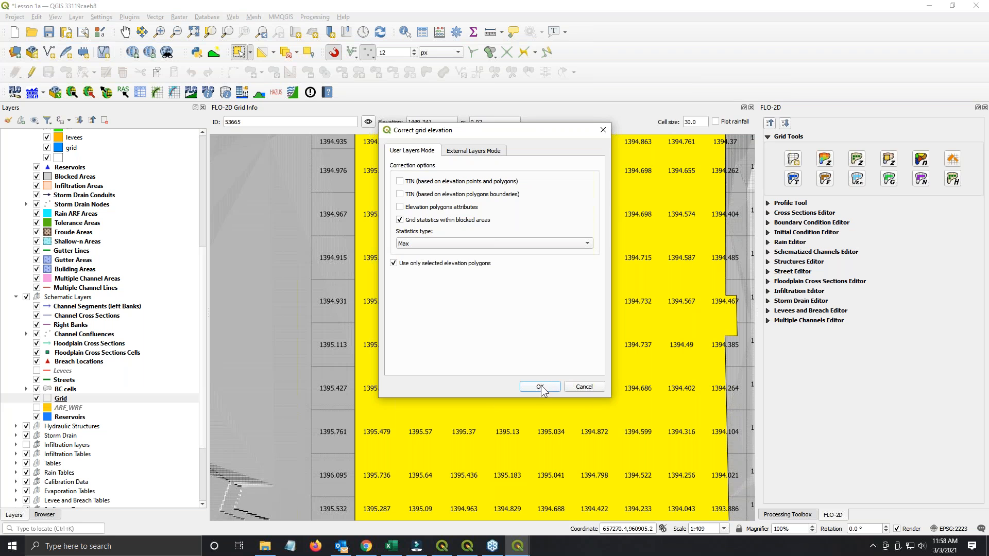
left_click(540, 388)
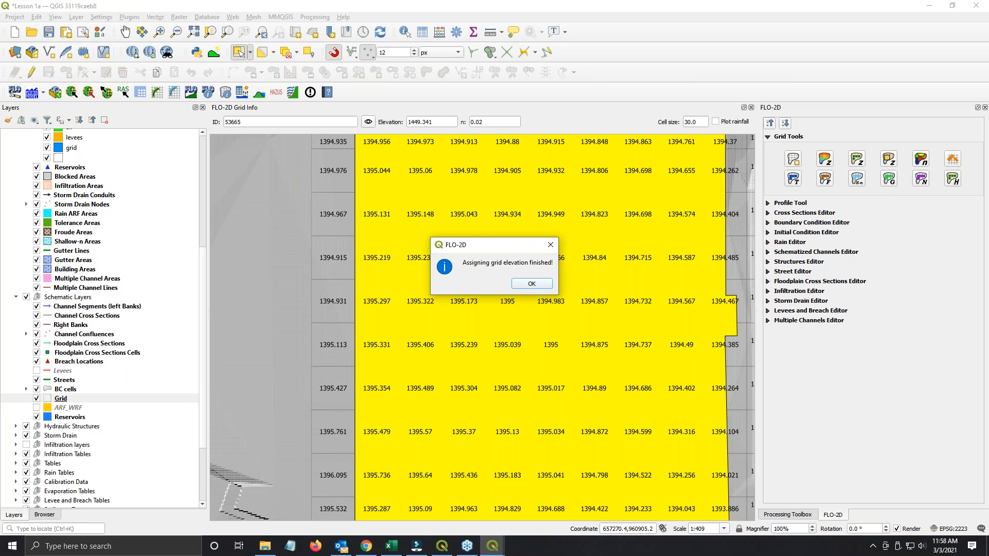
left_click(533, 284)
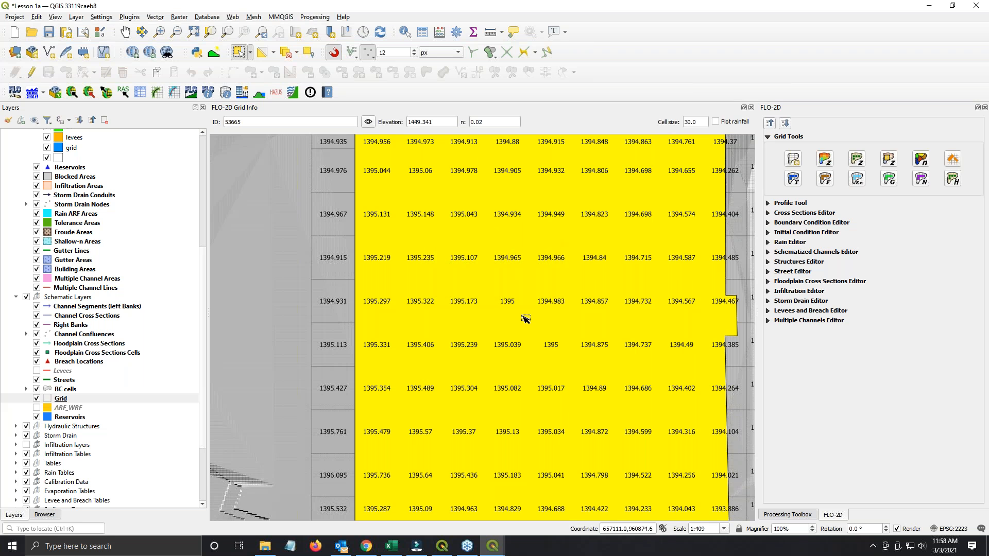
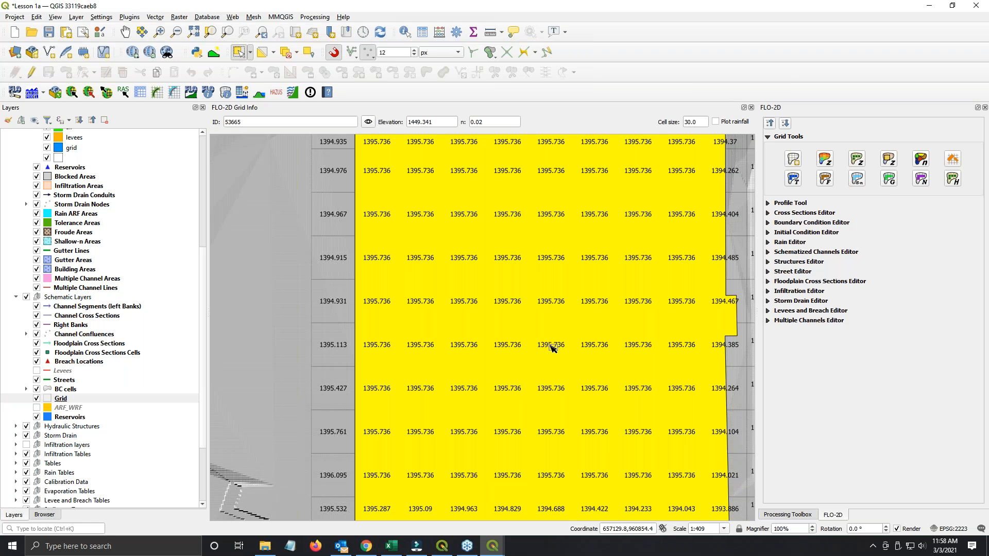
Step: Compare the User Layers and External Layers correction options of the Correct grid elevation tool, leaving without applying a correction
left_click(889, 159)
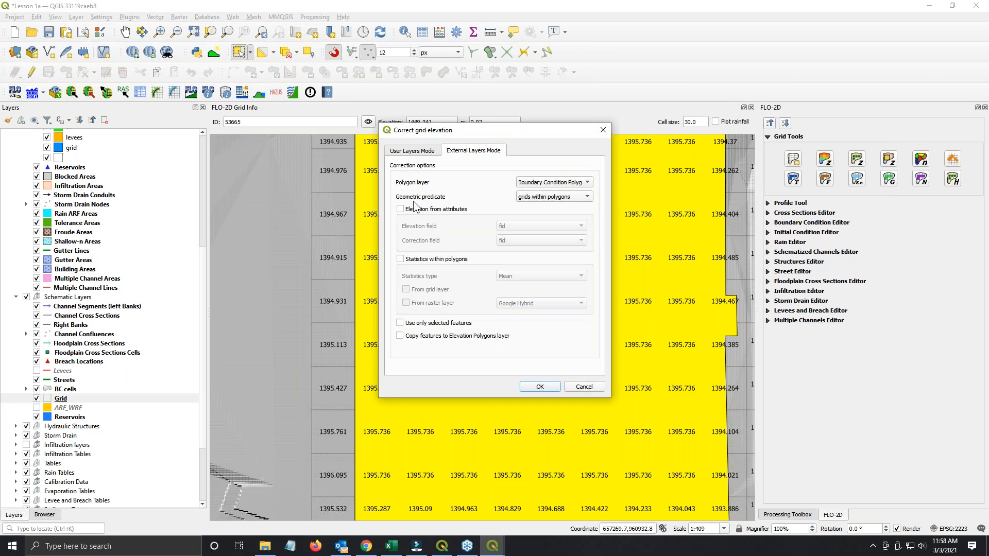
left_click(430, 153)
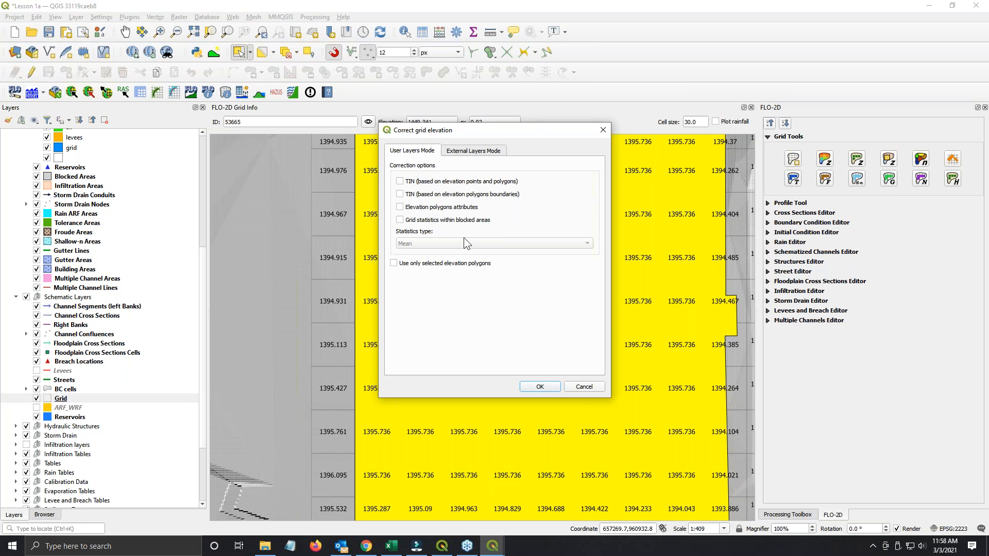
left_click(475, 152)
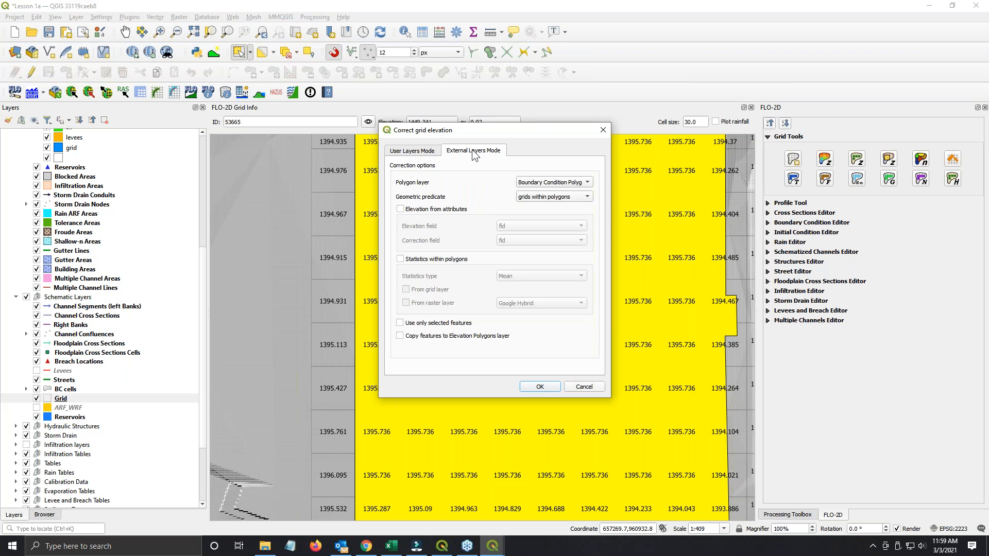
left_click(582, 388)
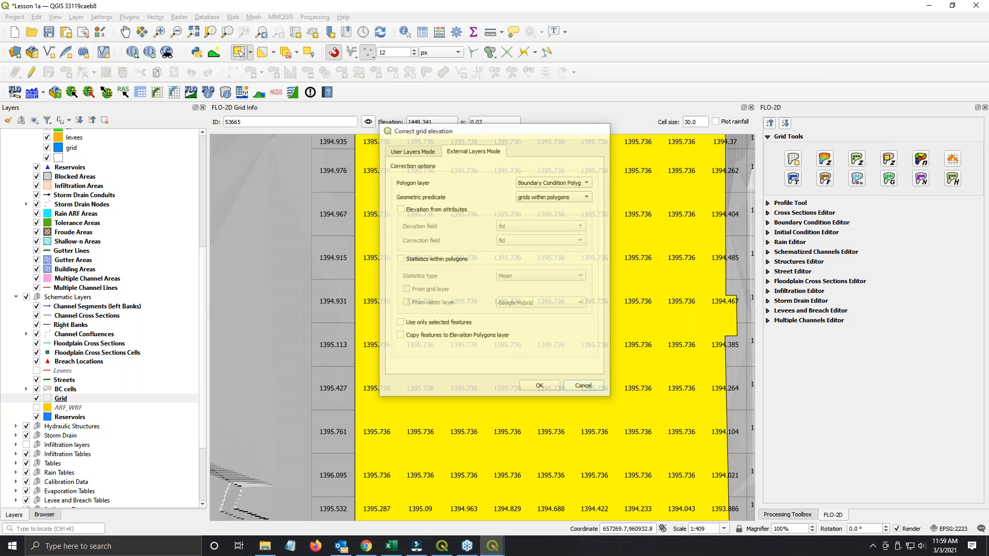
Step: Deselect the building features and hide the Blocked Areas layer
scroll(427, 342, "down", 2)
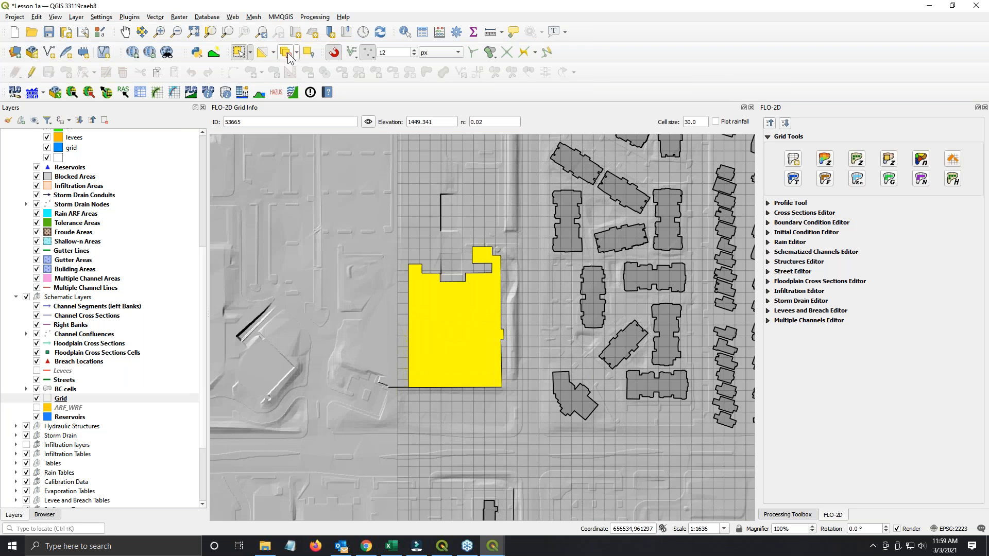
left_click(286, 54)
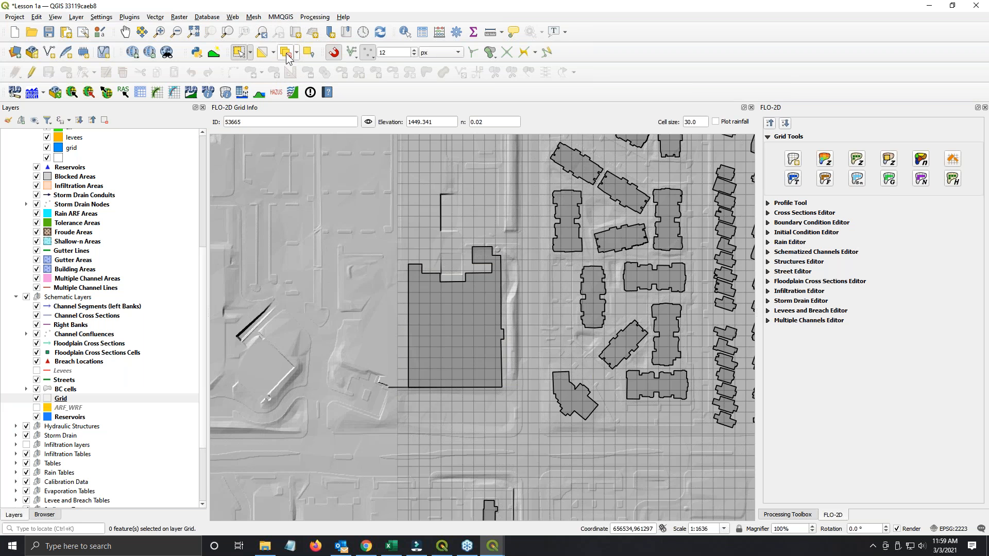
scroll(566, 297, "down", 1)
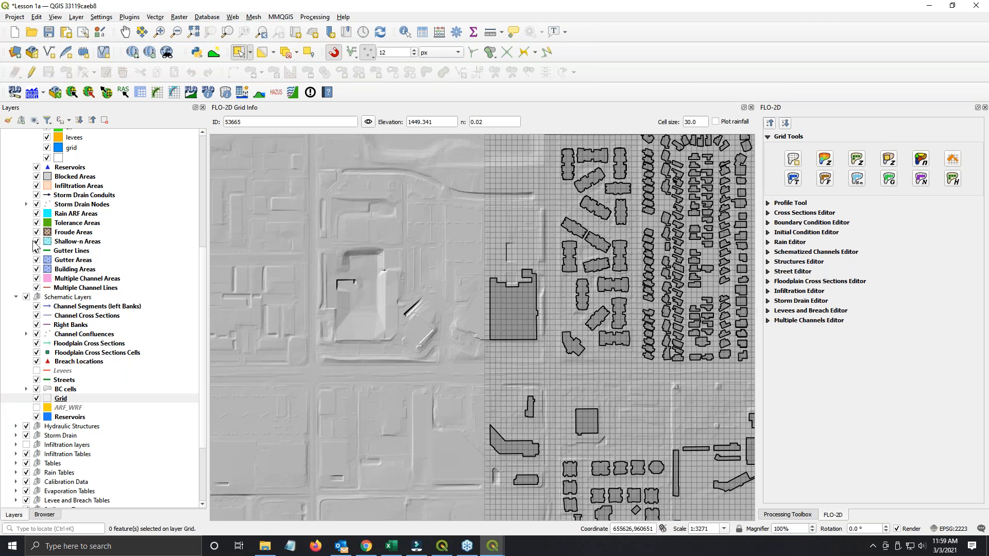
left_click(37, 177)
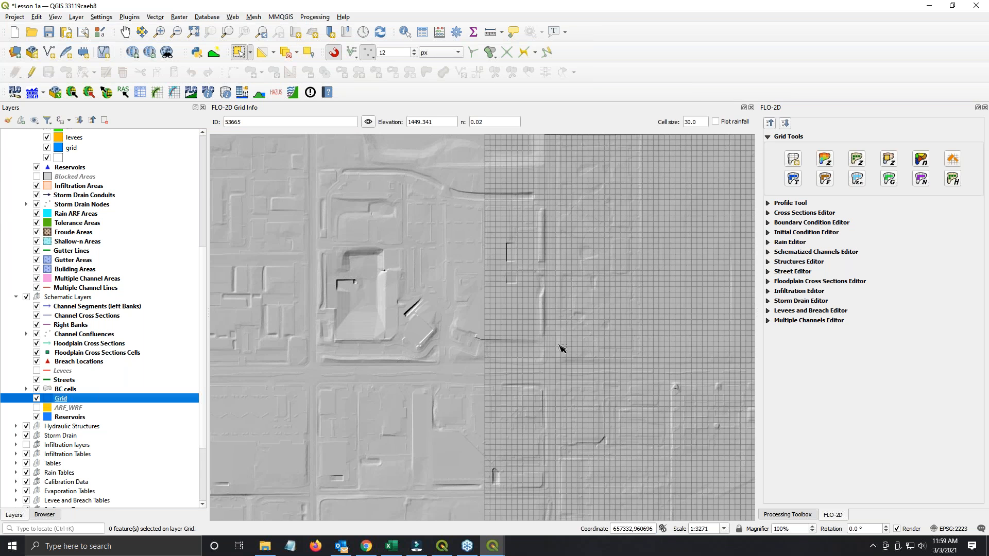
Step: Examine the green elevation polygon in the grid's northwest and the dark blue area in its northeast
scroll(563, 342, "down", 2)
left_click_drag(656, 335, 402, 326)
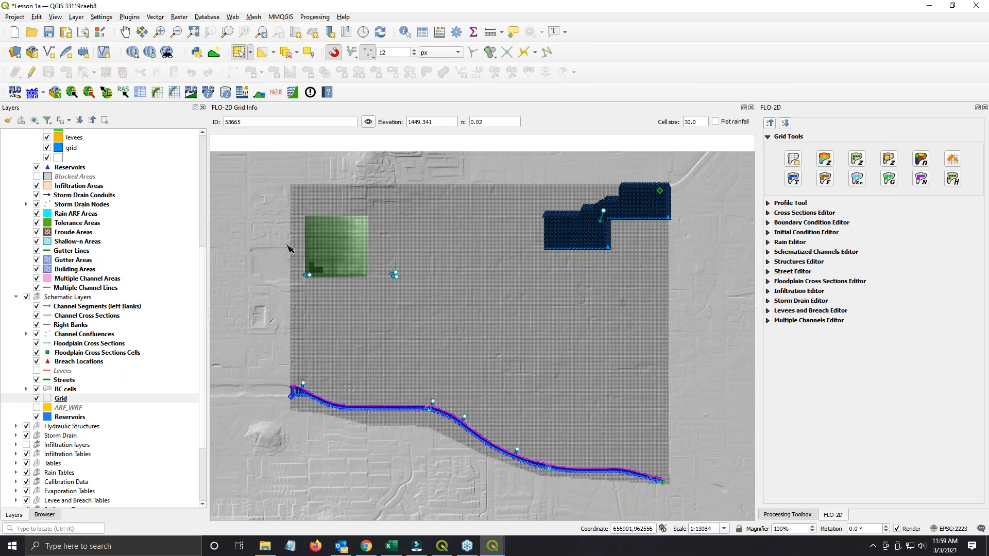
scroll(295, 237, "up", 1)
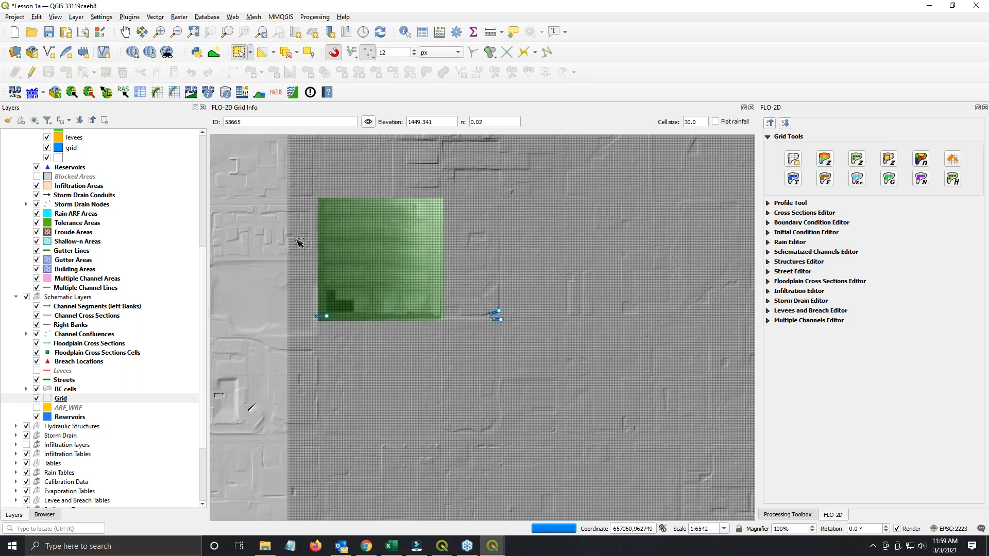
scroll(298, 242, "up", 1)
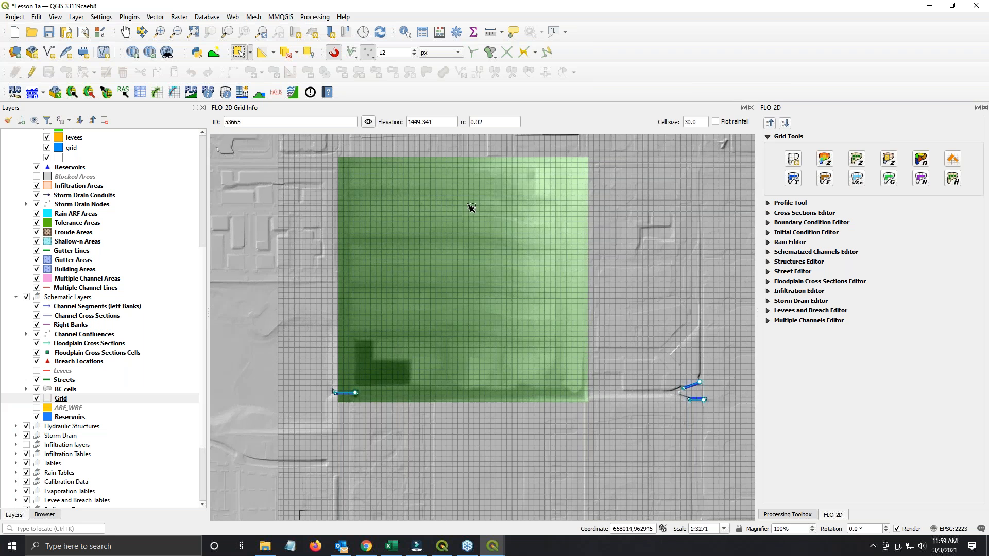
left_click_drag(464, 216, 463, 269)
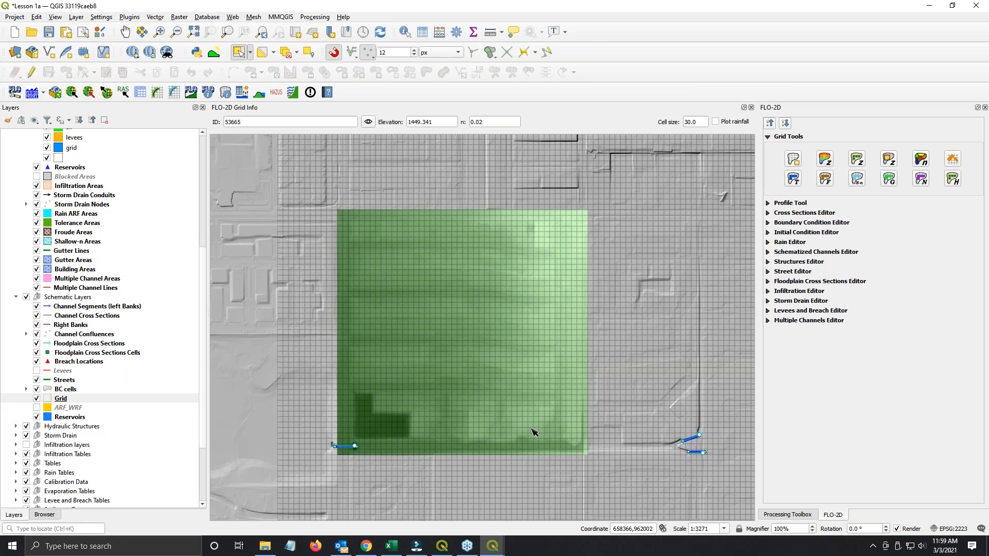
scroll(534, 431, "down", 2)
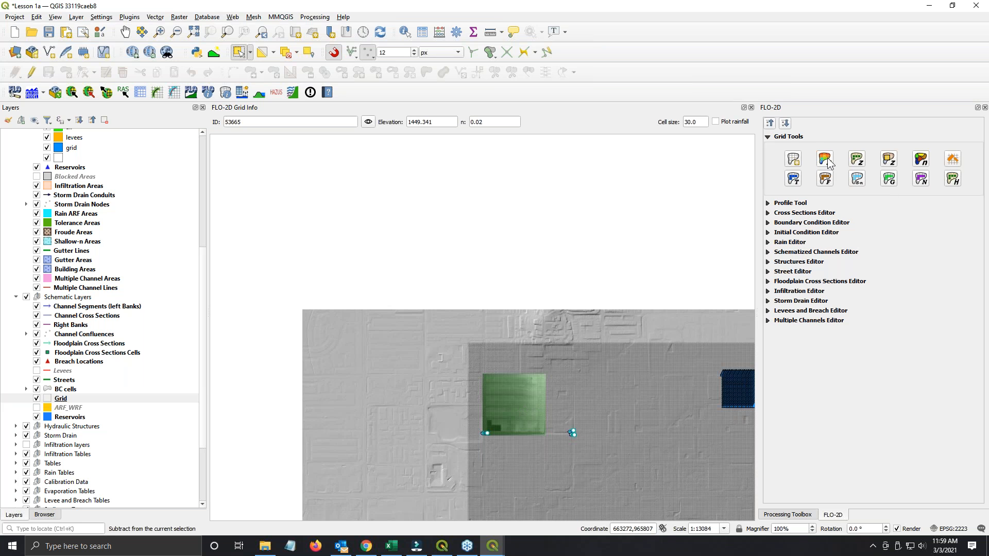
left_click_drag(693, 375, 367, 303)
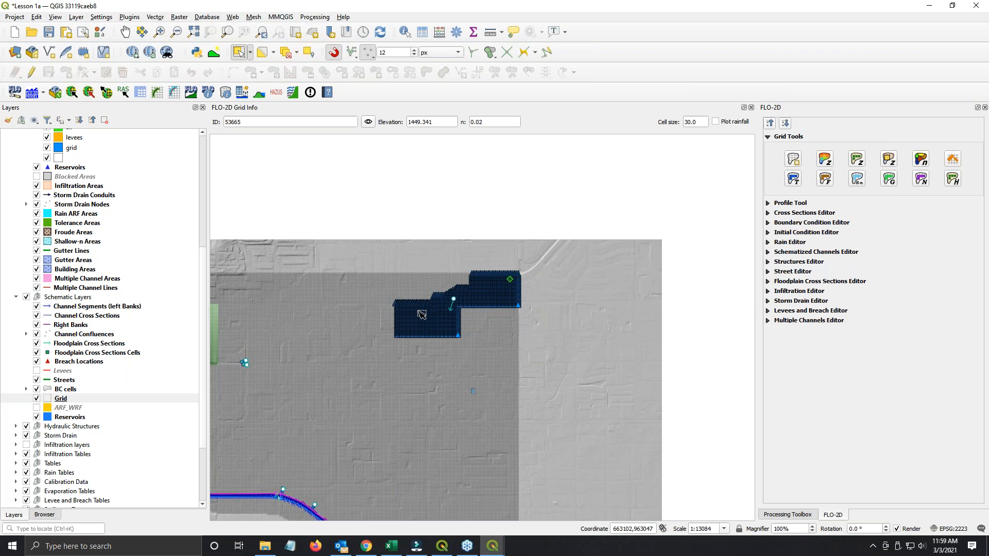
Step: Review the TIN and elevation polygon options for user layers in the Correct grid elevation tool without applying them
left_click(889, 161)
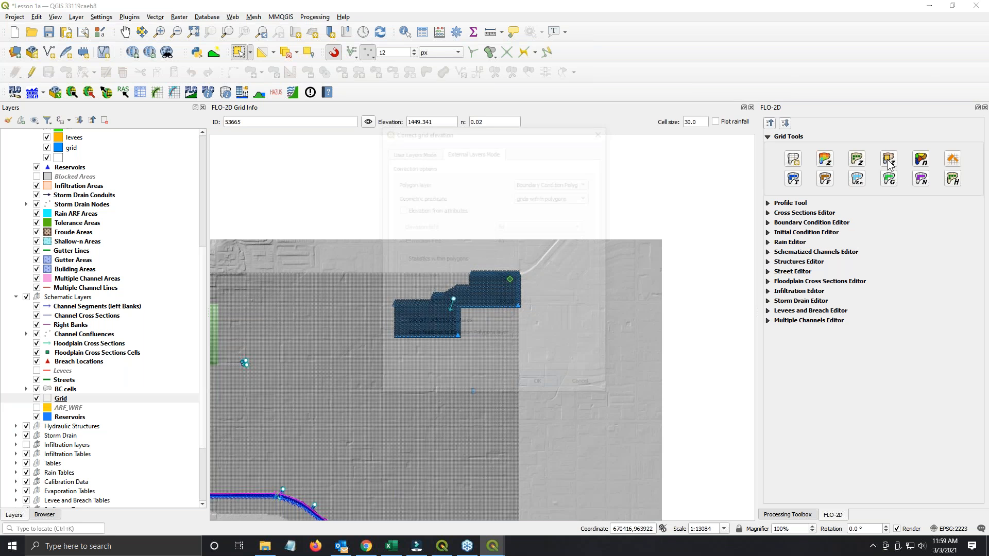
left_click(425, 152)
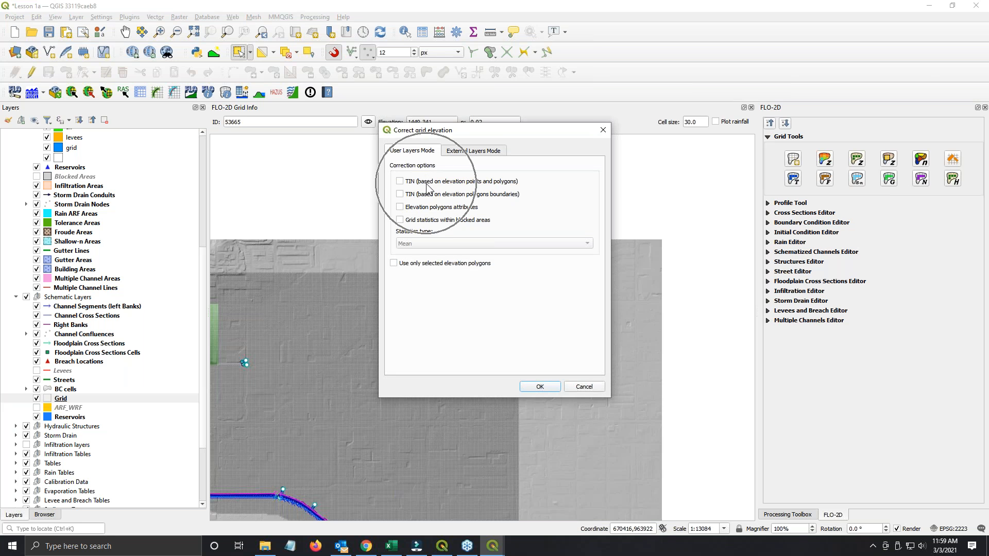
left_click(588, 389)
Step: Hide the Elevation and Clipped rasters and show the Google Hybrid imagery beneath the green elevation polygon
left_click_drag(276, 379, 499, 353)
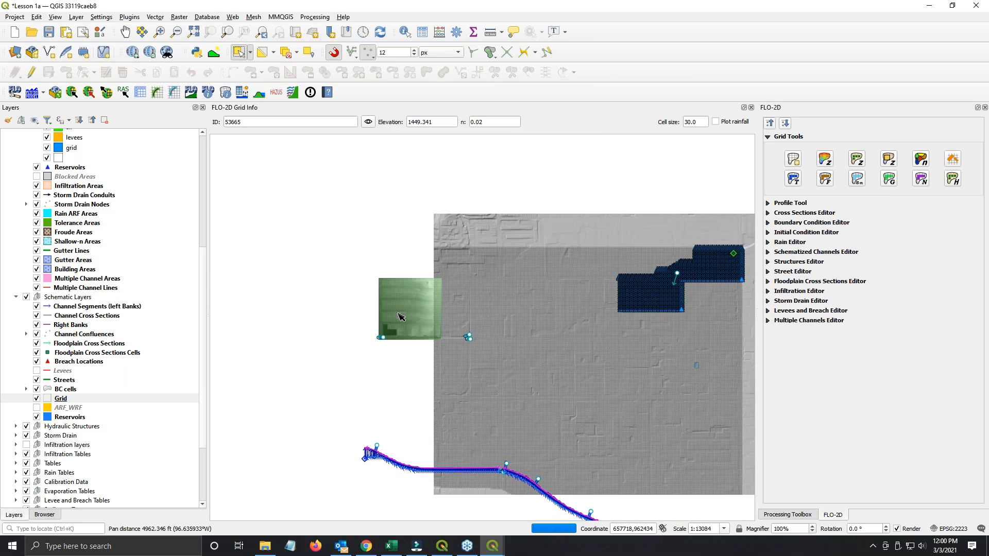
scroll(401, 316, "up", 1)
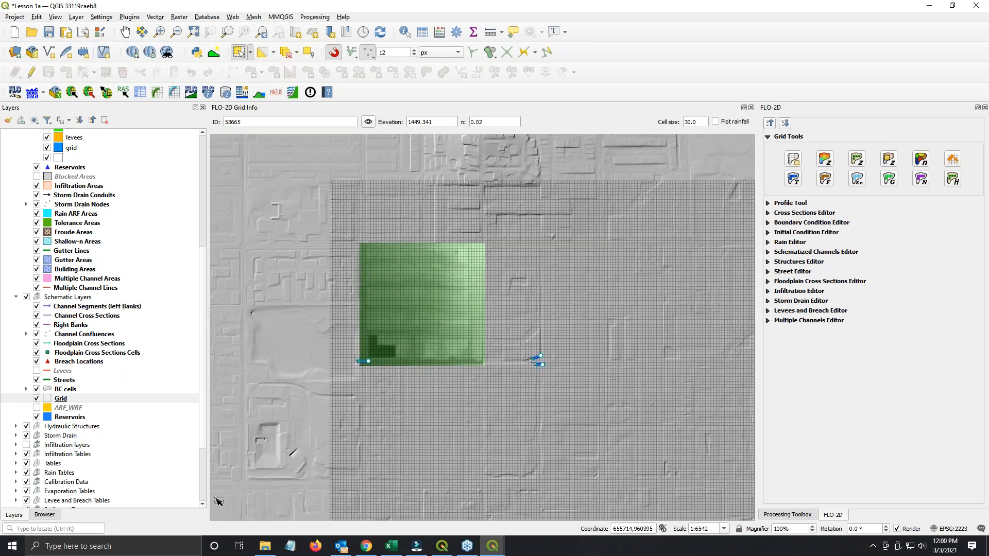
scroll(41, 432, "down", 4)
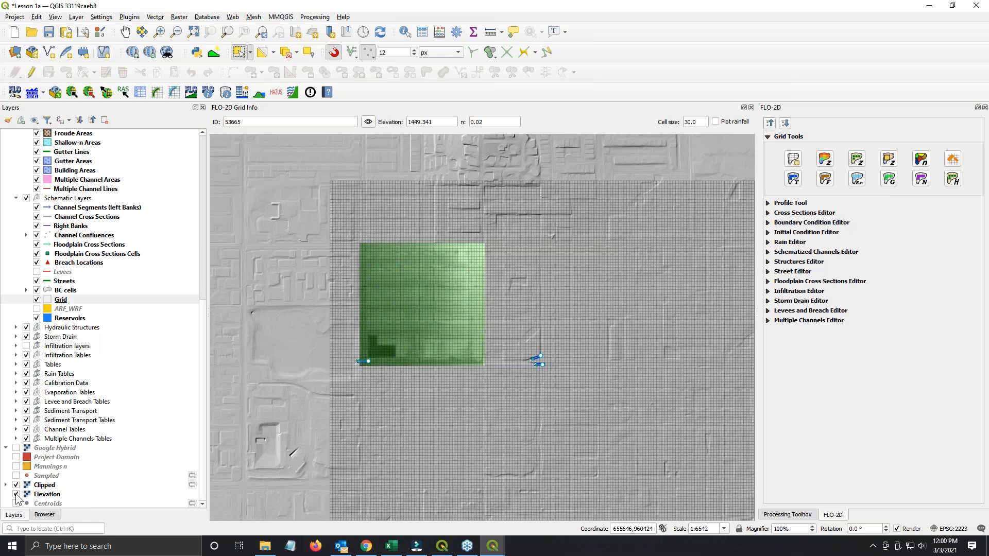
left_click(16, 494)
left_click(16, 484)
left_click(16, 448)
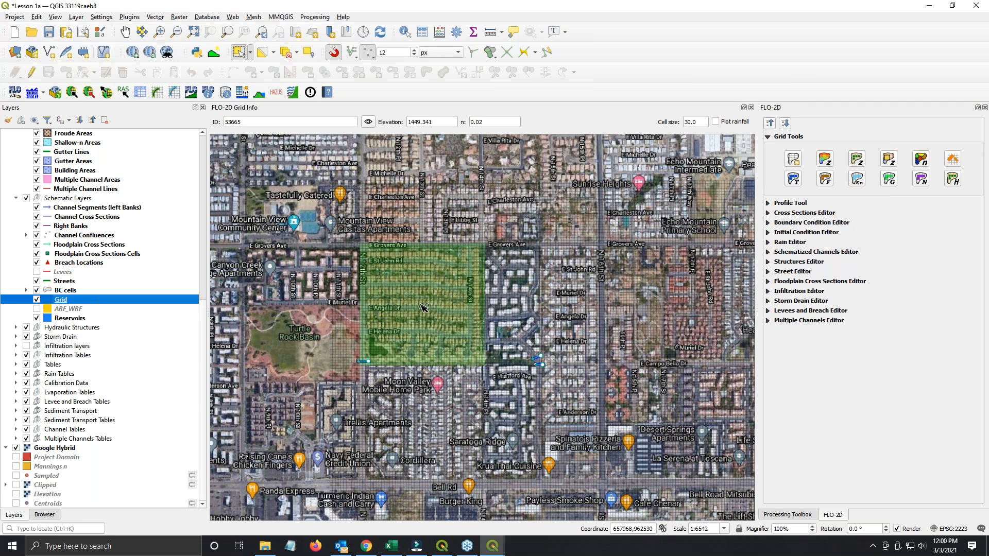
scroll(423, 306, "up", 1)
left_click_drag(460, 254, 497, 259)
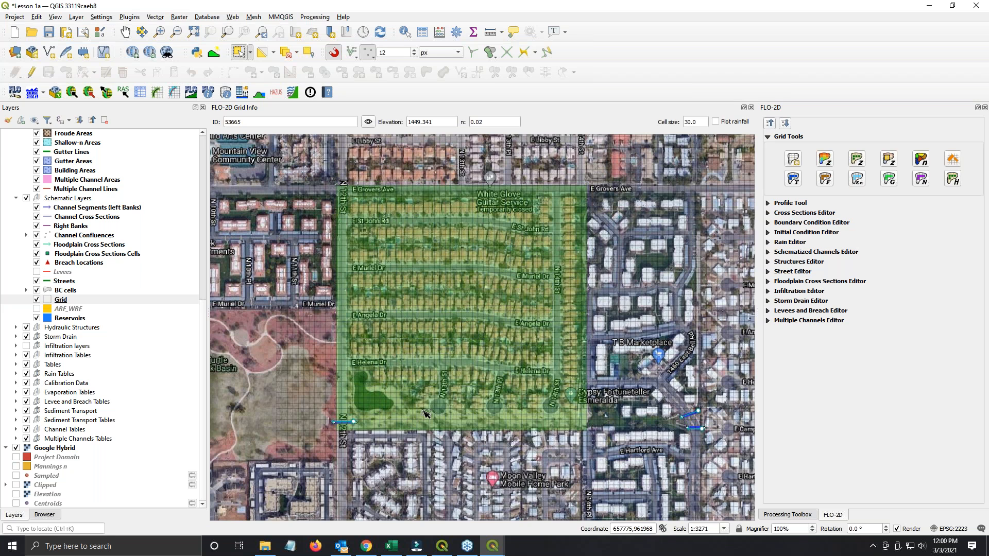
Step: Show the Clipped raster under the green polygon, and move Google Hybrid below the Centroids layer with its display off
left_click(16, 485)
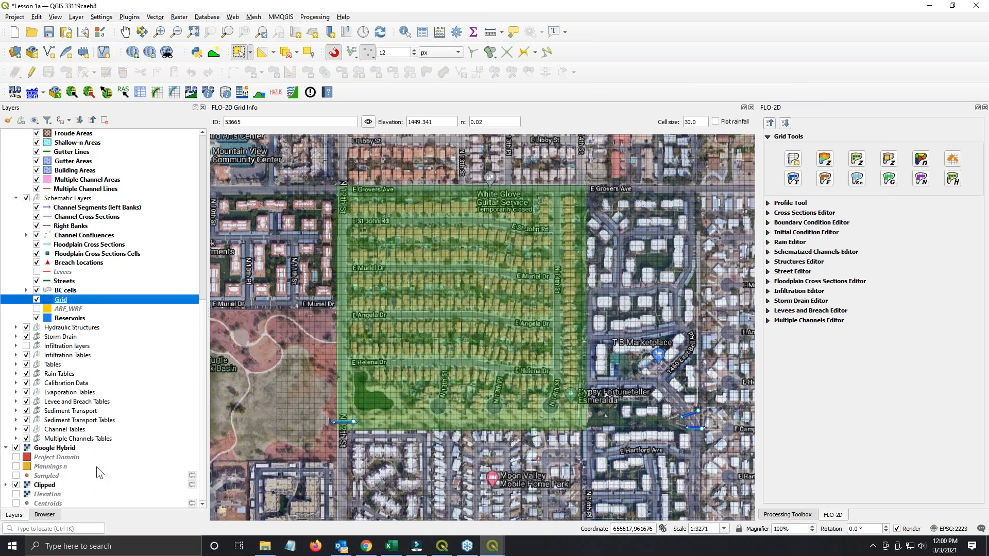
left_click(16, 448)
left_click(16, 448)
left_click_drag(37, 448, 10, 471)
scroll(32, 451, "down", 11)
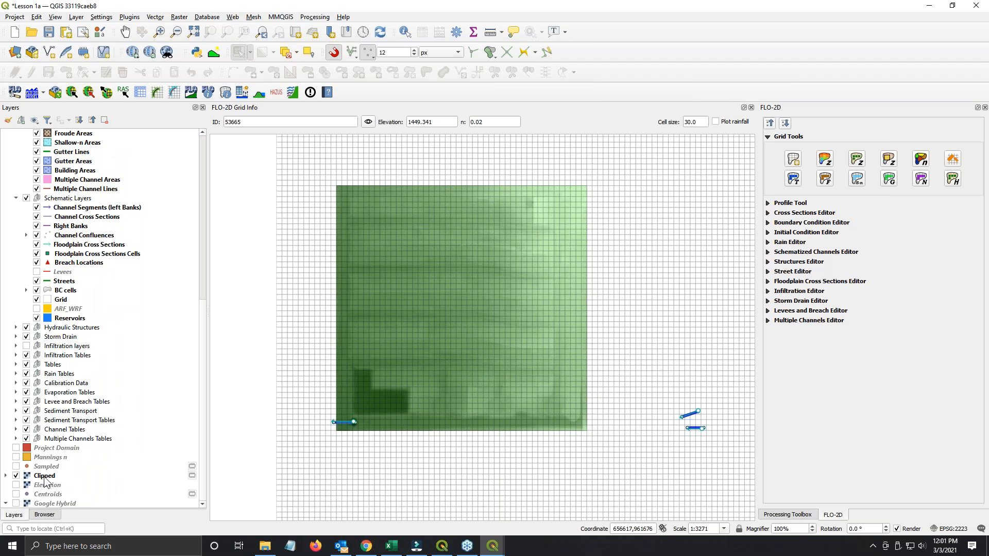
left_click(41, 504)
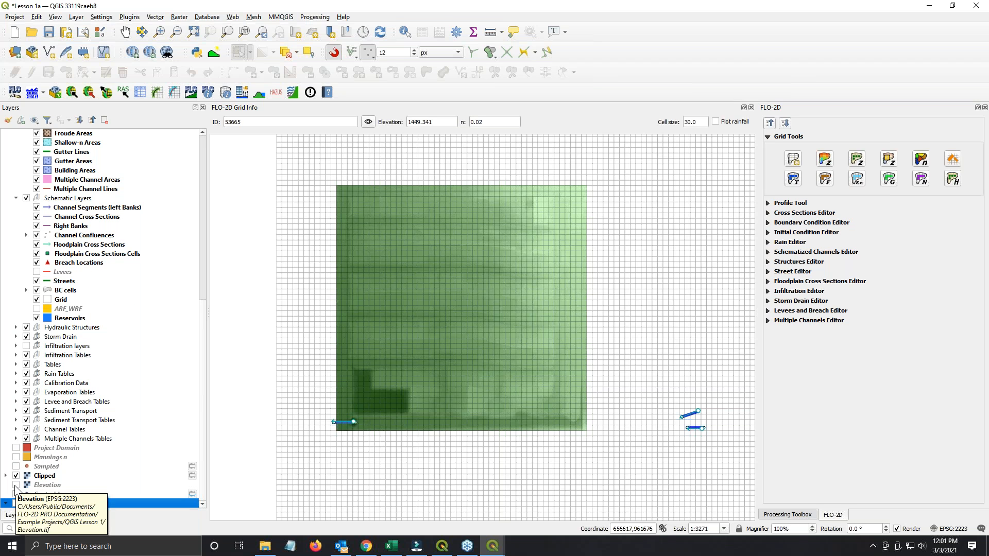
left_click(44, 477)
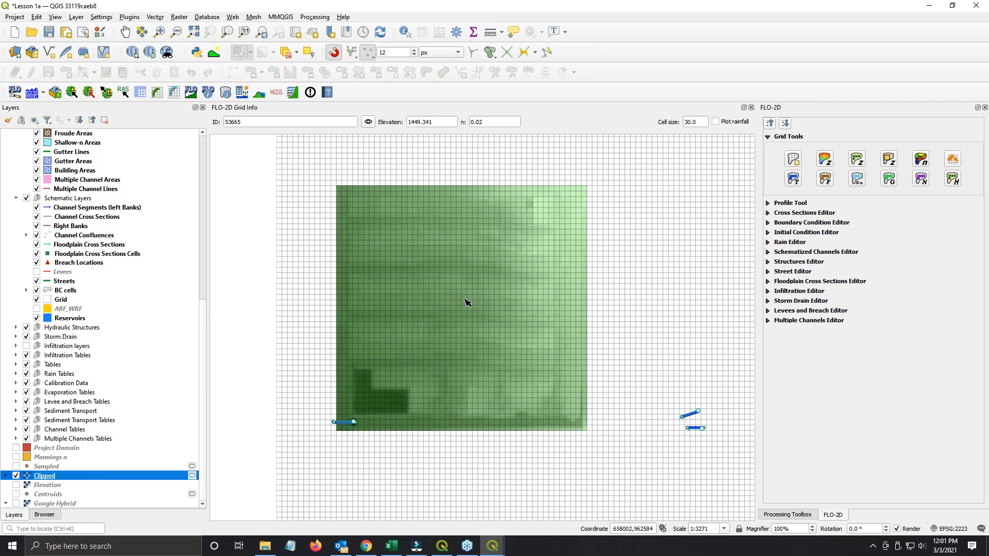
Step: Open the Elevation Polygons attribute table, sort it by name and then by correction, and widen the name column
left_click_drag(485, 311, 518, 319)
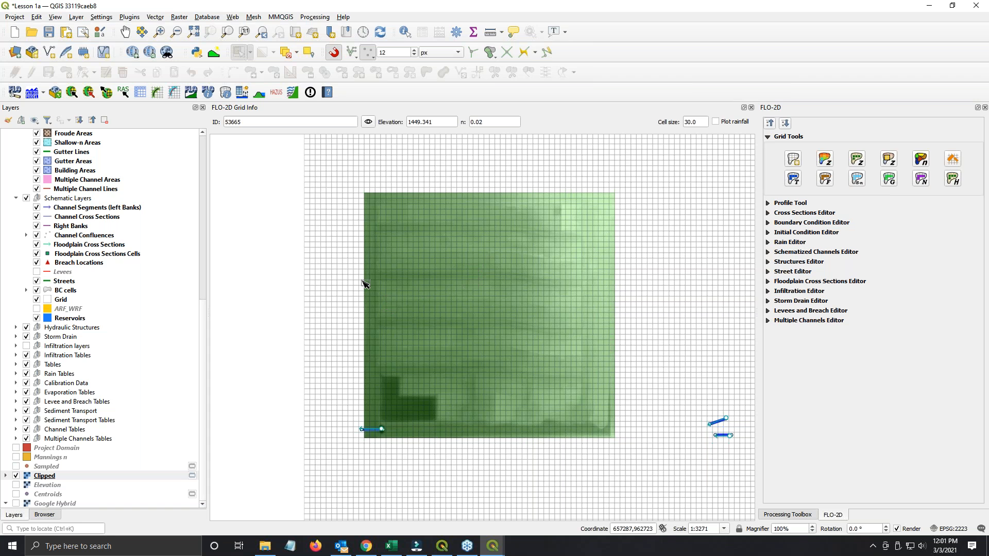
scroll(98, 321, "up", 3)
scroll(88, 308, "up", 6)
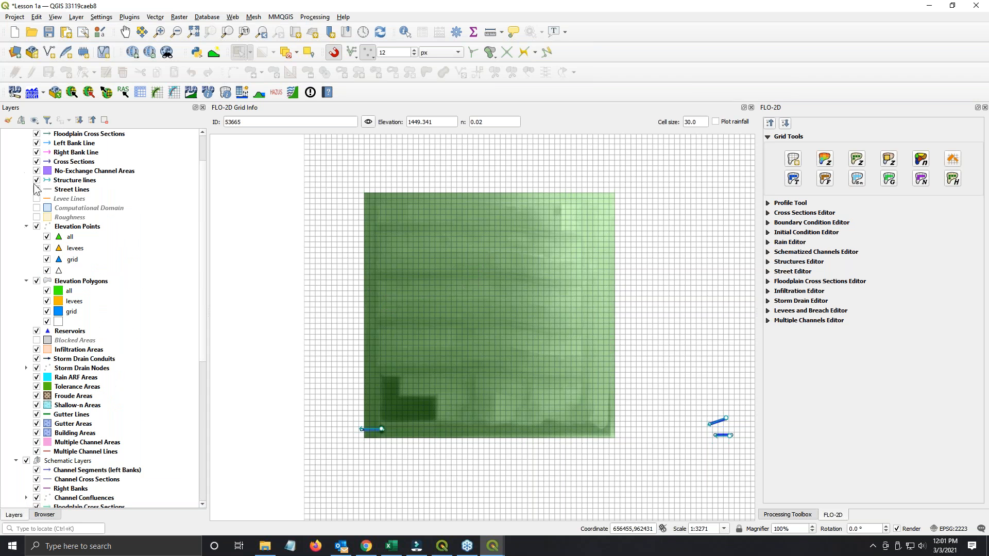
right_click(61, 282)
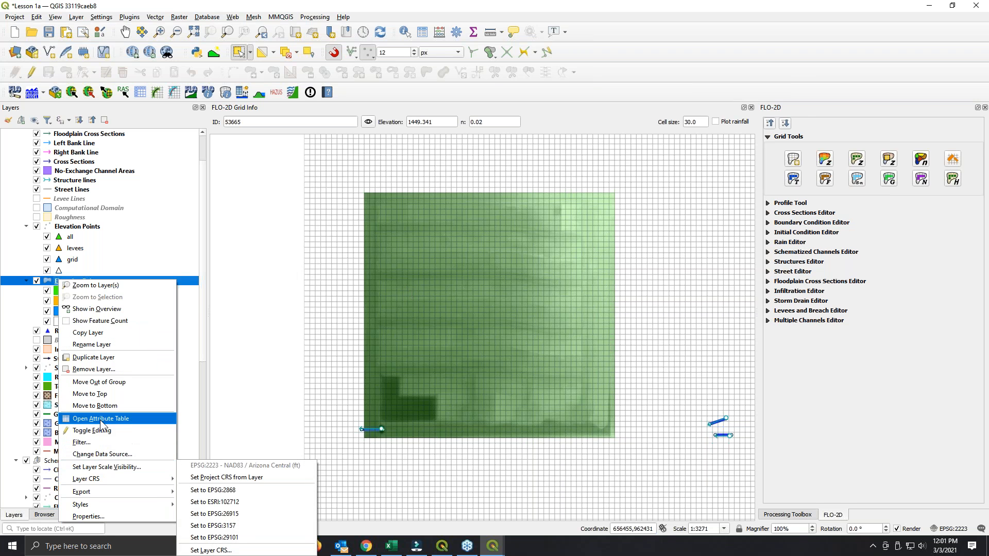
left_click(100, 418)
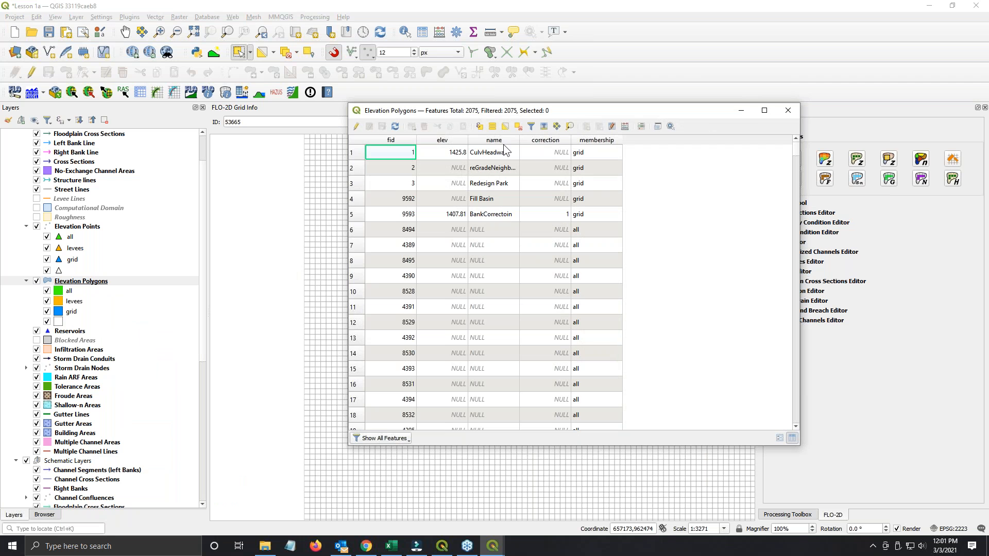
left_click(504, 147)
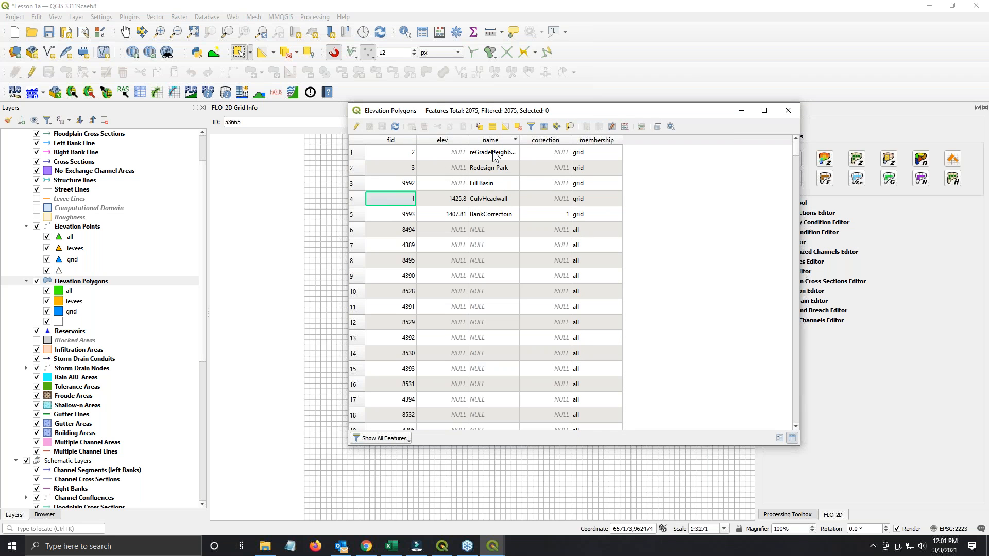
left_click(551, 142)
left_click_drag(519, 142, 608, 152)
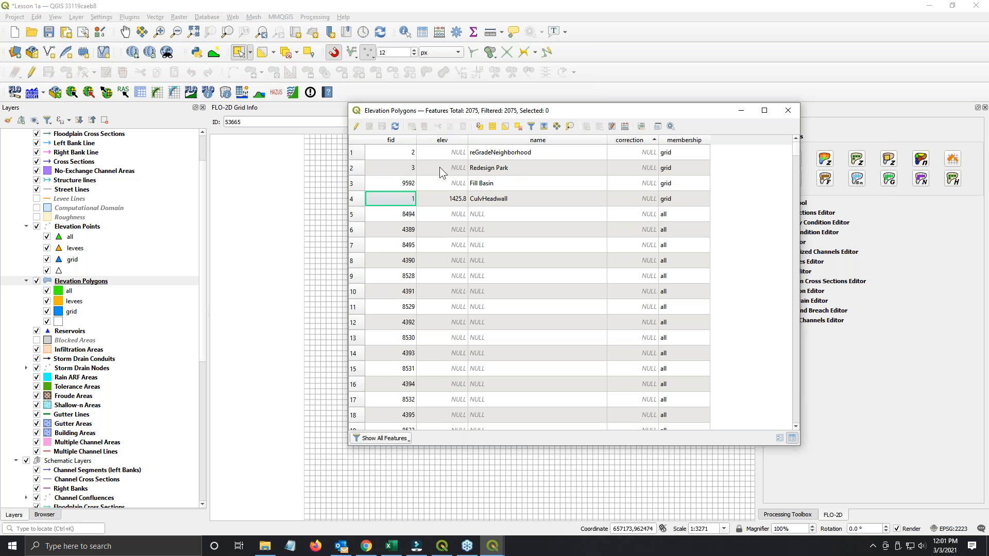
Step: Highlight the reGradeNeighborhood polygon, hide the "all" category of Elevation Polygons, and clear the polygon selection
left_click(369, 153)
left_click_drag(493, 114, 988, 130)
left_click_drag(684, 9, 988, 124)
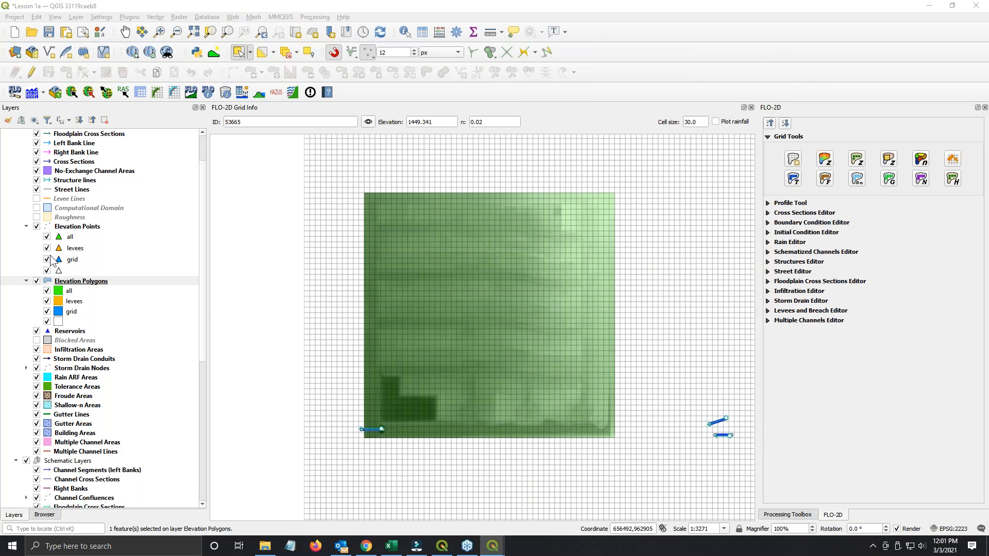
left_click(47, 291)
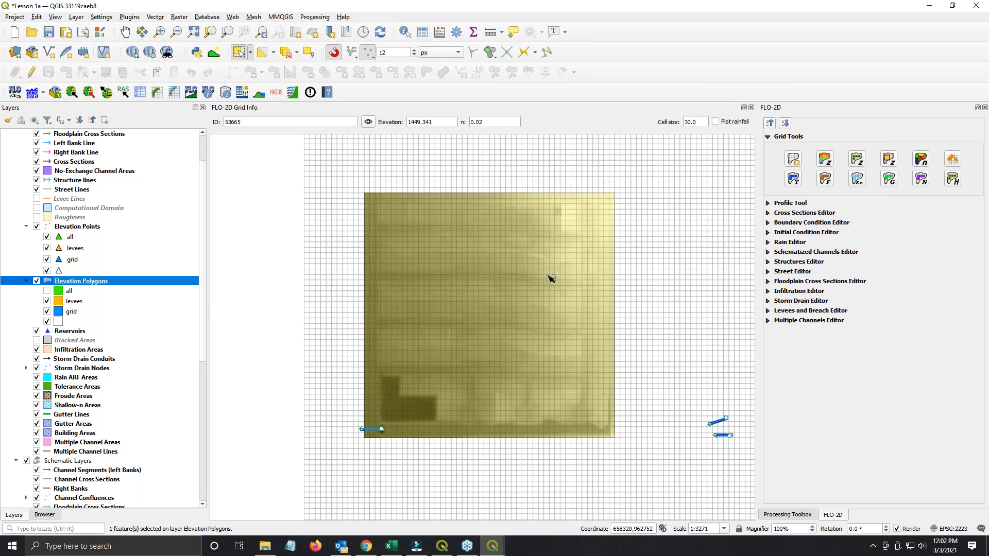
left_click(513, 273)
left_click(280, 318)
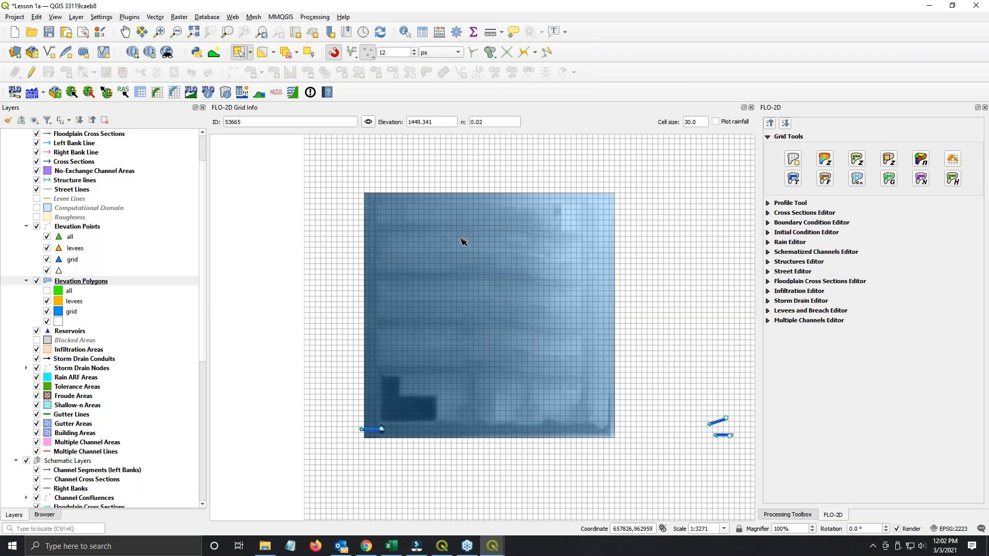
Step: Review the user layer and external layer options of the Correct grid elevation tool without applying them
left_click(889, 159)
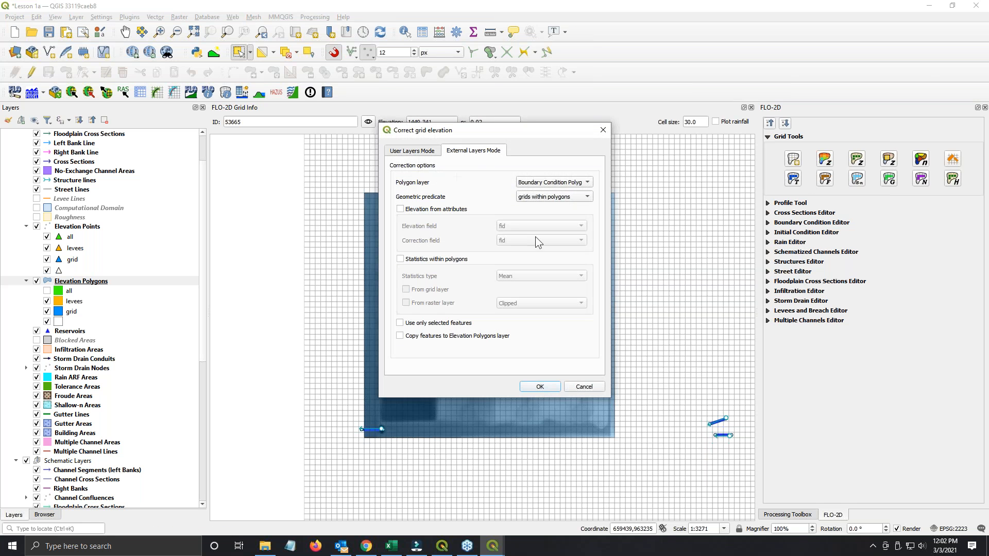
left_click(422, 151)
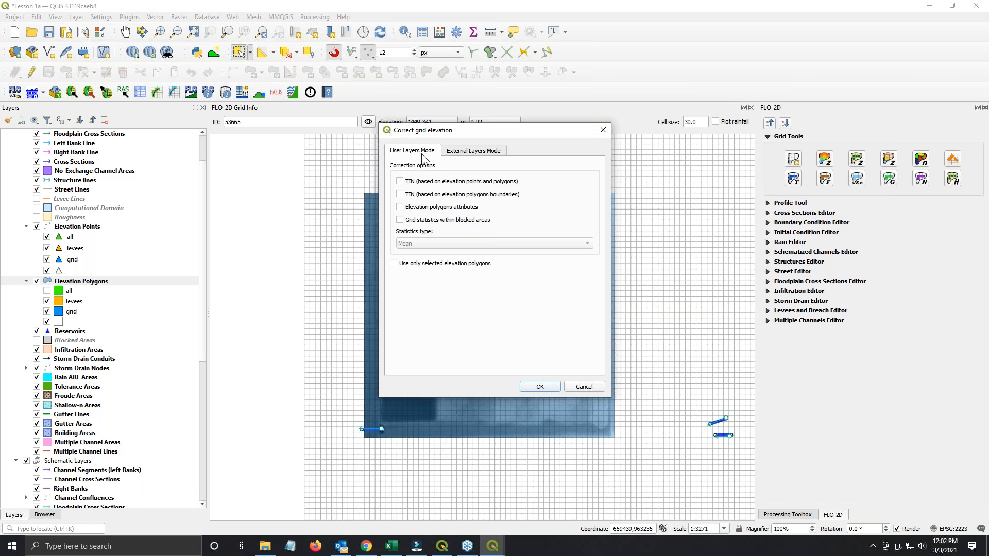
left_click(425, 211)
left_click(468, 151)
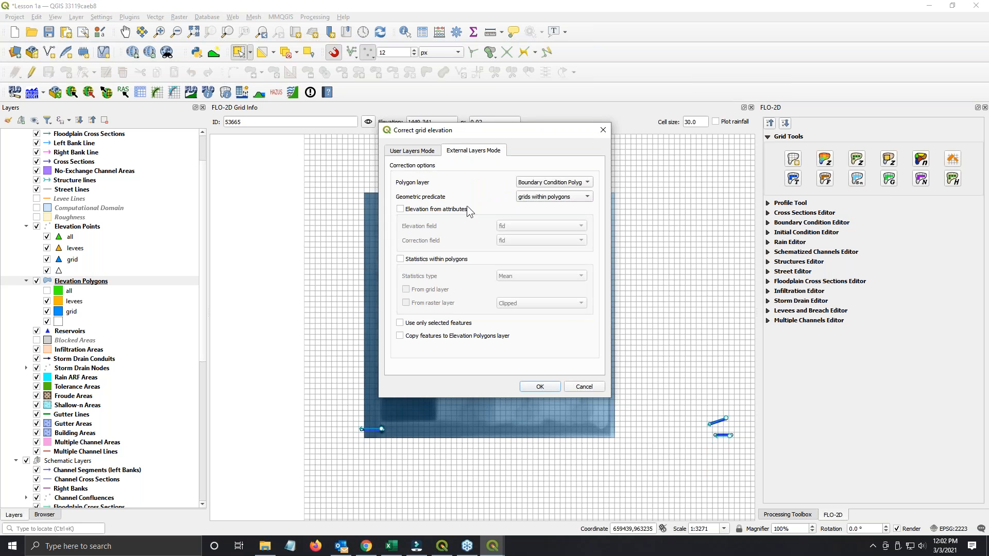
left_click(594, 387)
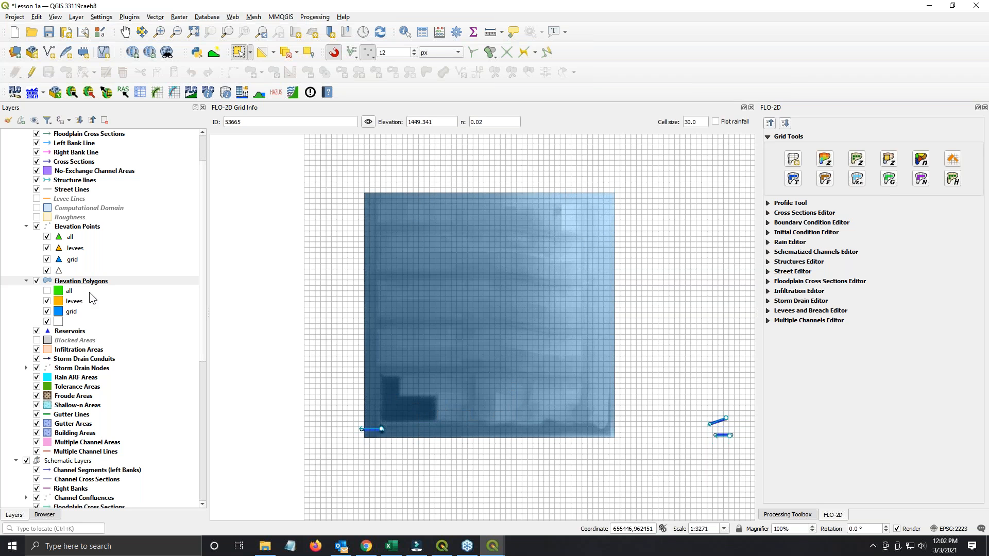
Step: Start a Select Features by Polygon outline on the Grid layer, tracing the blue elevation polygon's northern edge from its northwest corner
left_click(76, 282)
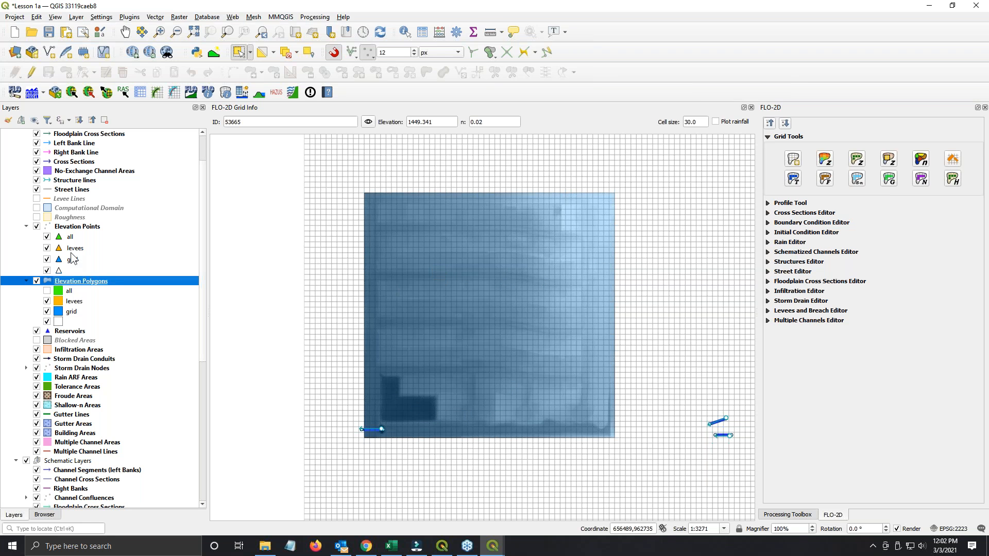
scroll(97, 412, "down", 7)
left_click(62, 381)
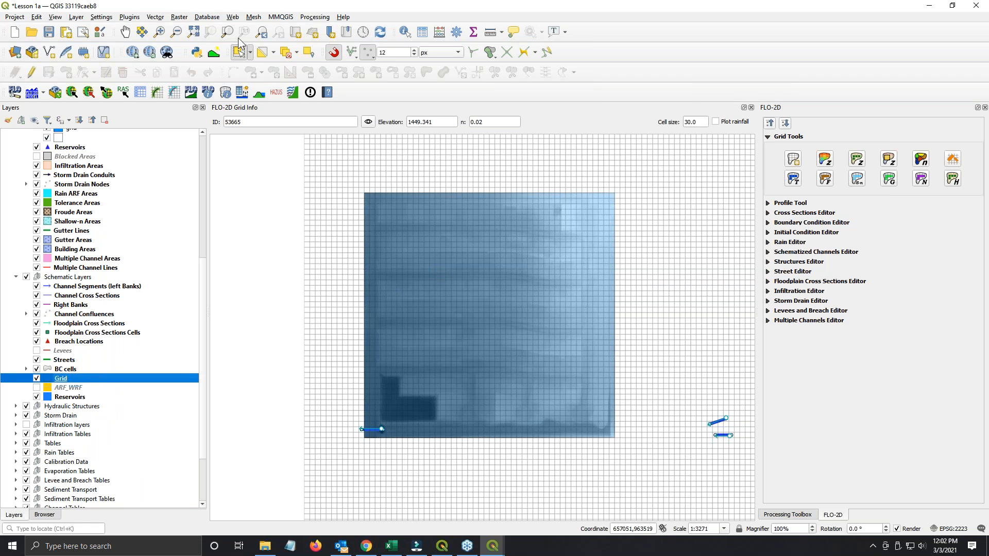
left_click(238, 54)
left_click(249, 53)
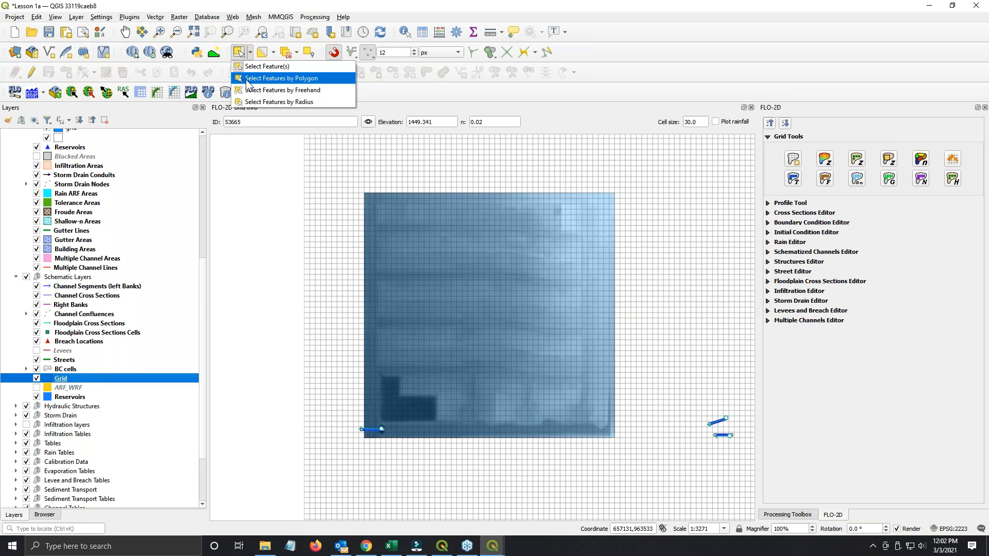
left_click(281, 78)
scroll(364, 193, "up", 1)
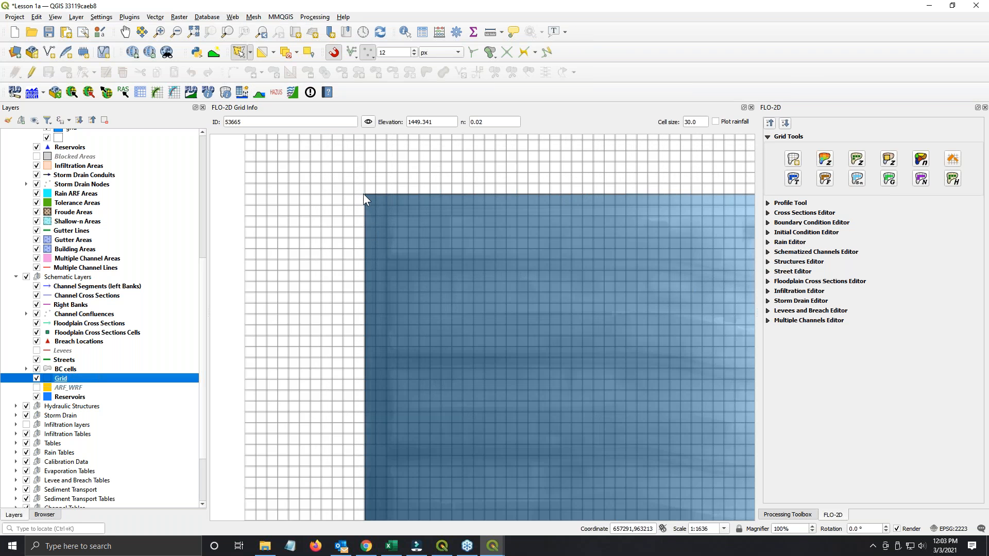
left_click(365, 195)
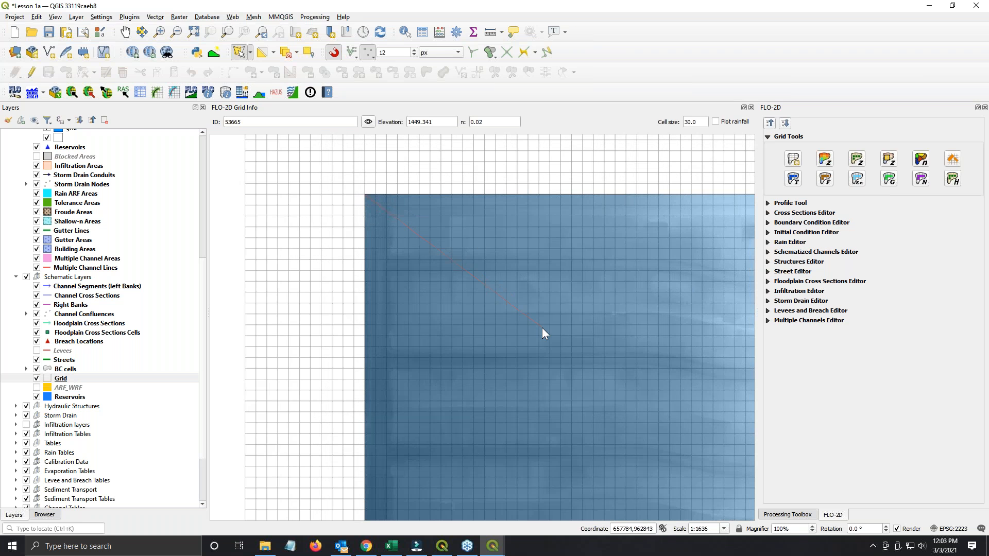
left_click_drag(527, 331, 193, 308)
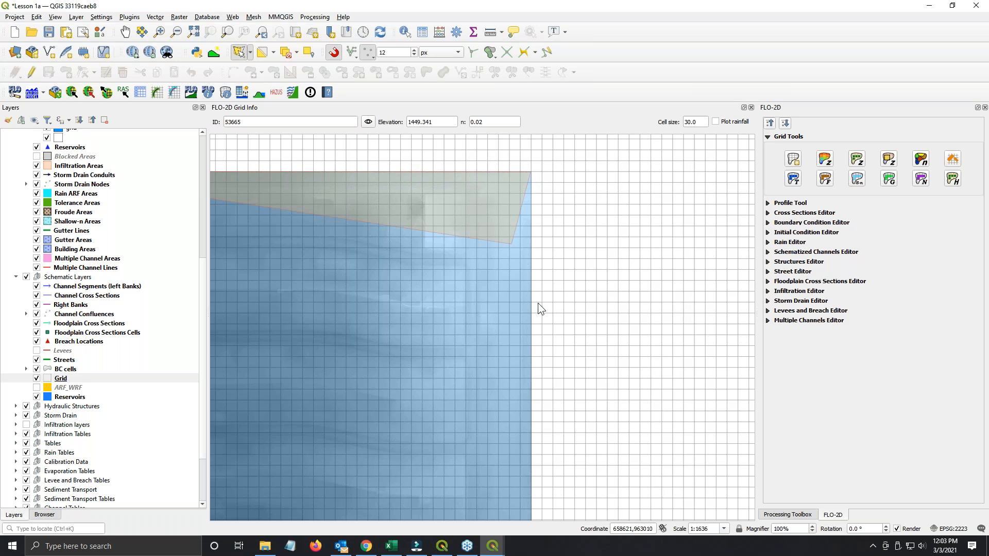
Step: Complete the selection outline along the blue polygon's east, south and west sides to select the enclosed grid cells
scroll(544, 288, "down", 2)
scroll(558, 424, "up", 2)
left_click_drag(473, 252, 537, 506)
scroll(465, 311, "down", 1)
scroll(455, 245, "up", 1)
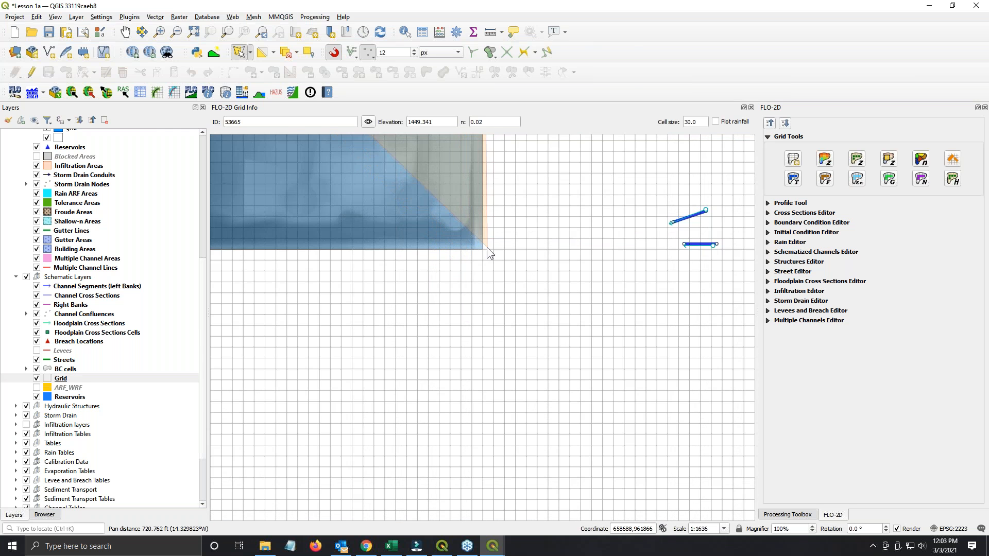
left_click(483, 249)
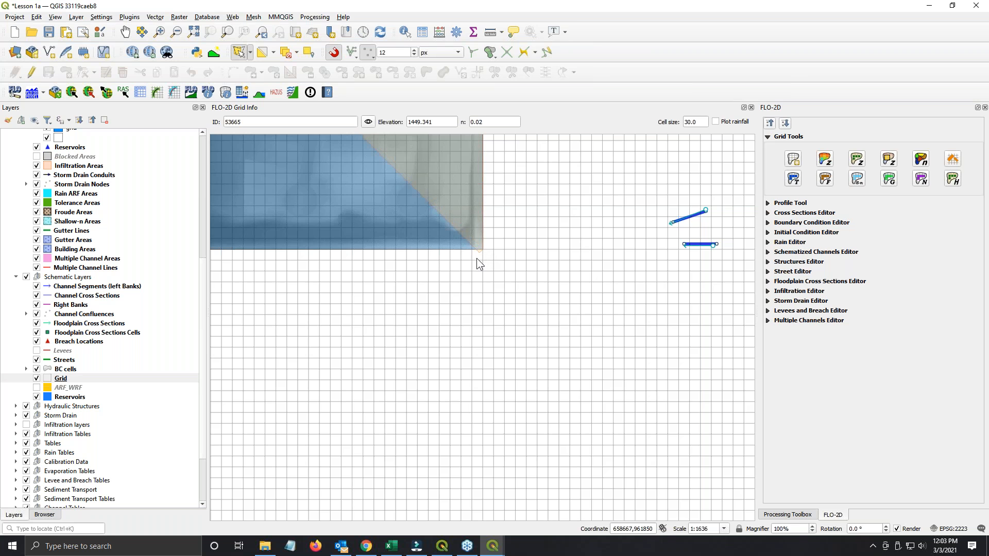
scroll(455, 281, "down", 2)
scroll(300, 273, "up", 2)
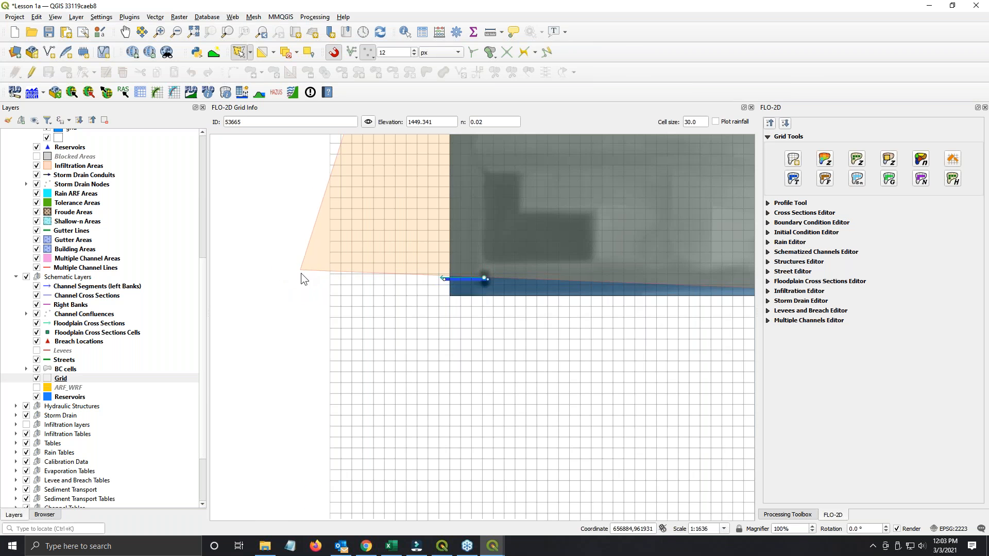
left_click(450, 297)
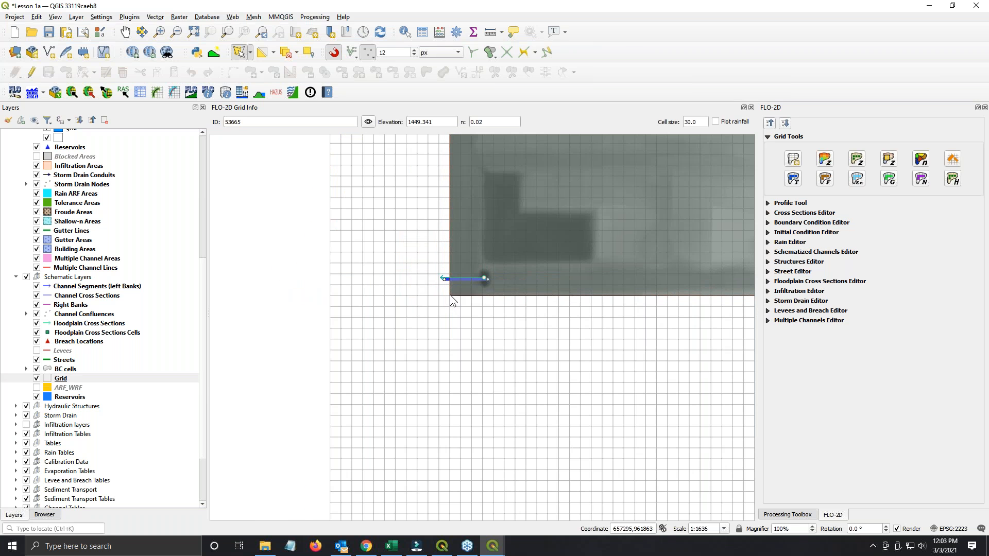
scroll(408, 378, "down", 2)
scroll(416, 243, "up", 2)
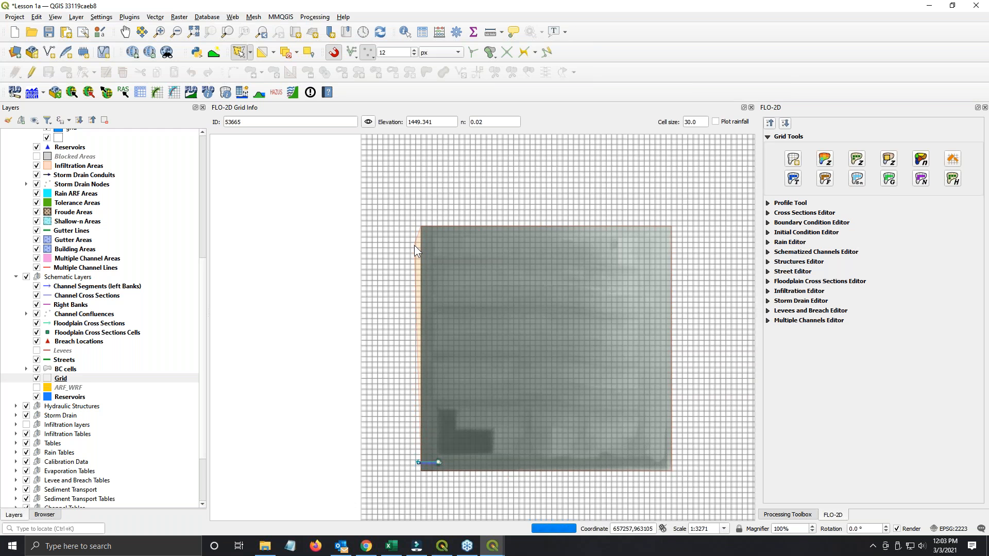
scroll(418, 257, "up", 1)
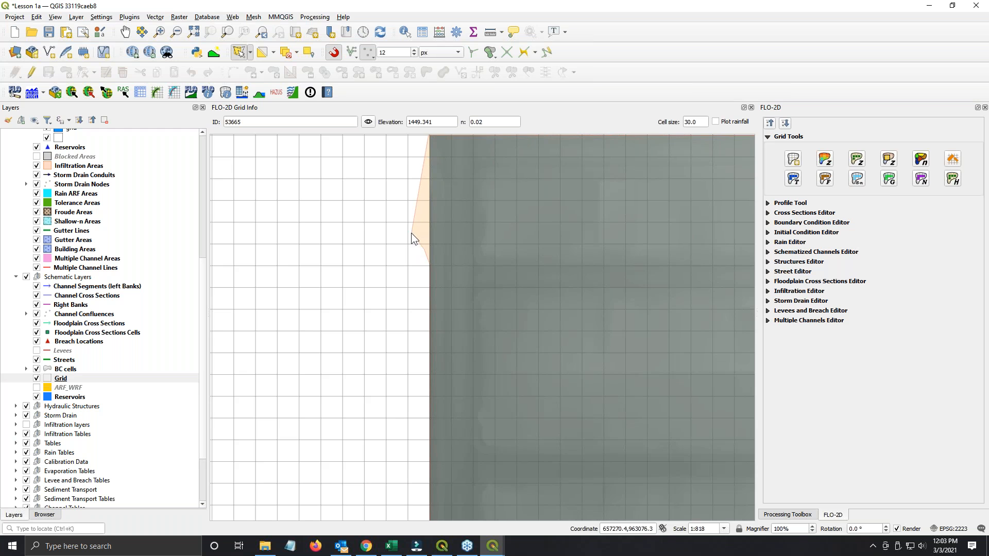
scroll(413, 241, "down", 3)
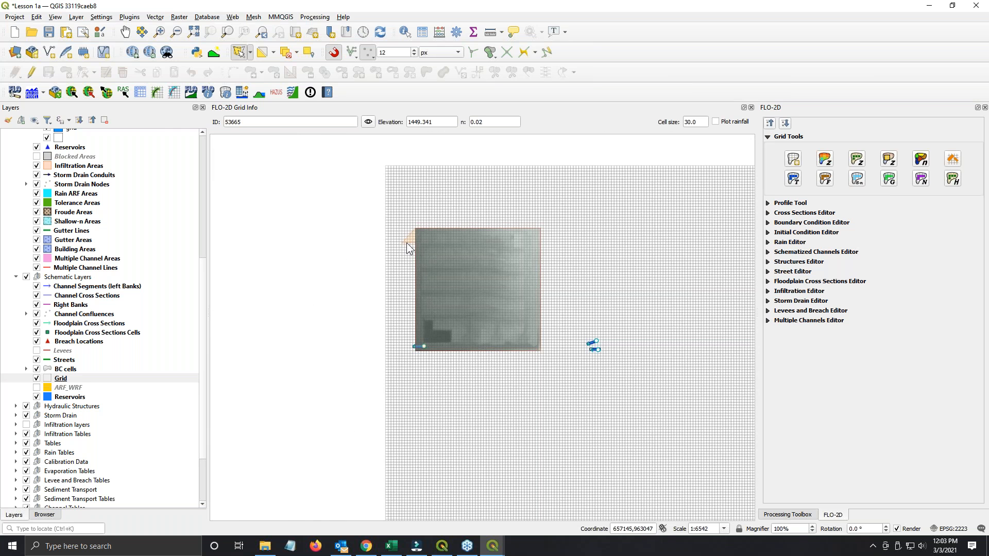
right_click(404, 239)
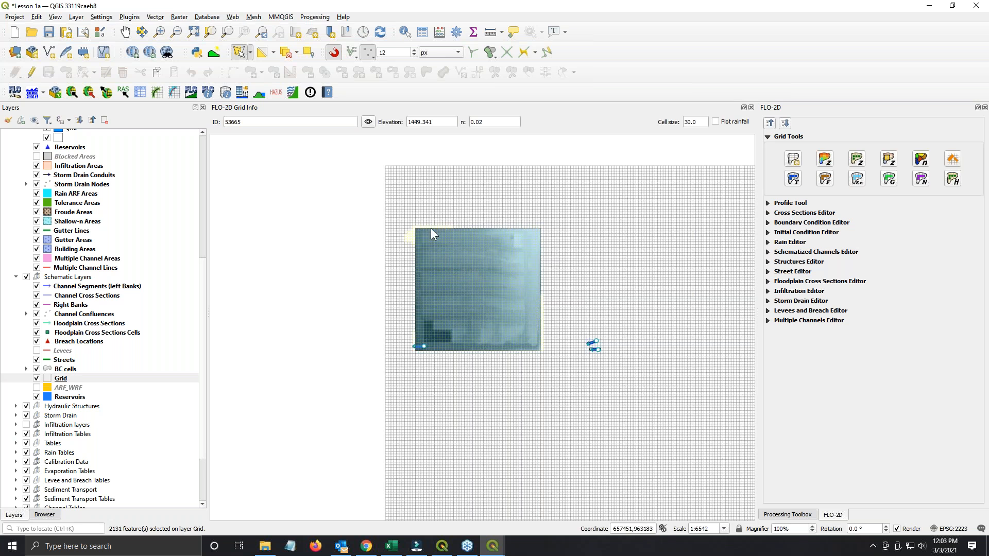
Step: Paste the selected grid cells into the Elevation Polygons layer with editing enabled, and open that layer's attribute table
scroll(433, 228, "up", 1)
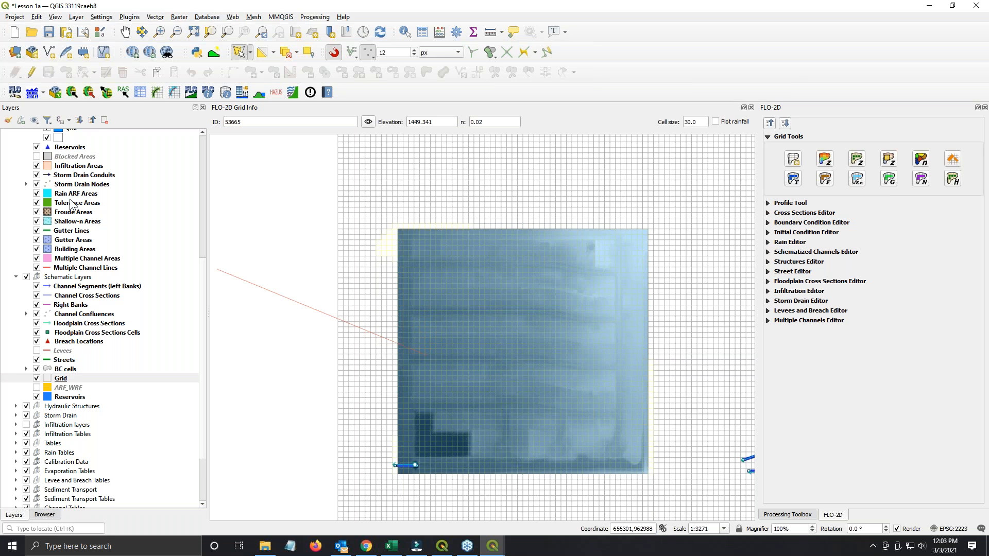
scroll(71, 211, "up", 3)
scroll(71, 211, "up", 5)
left_click(74, 254)
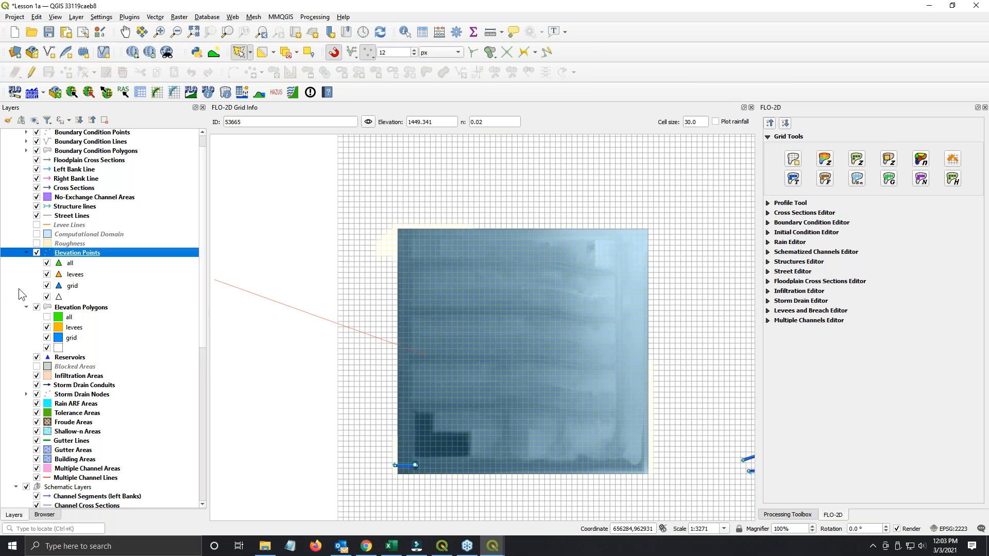
left_click(58, 311)
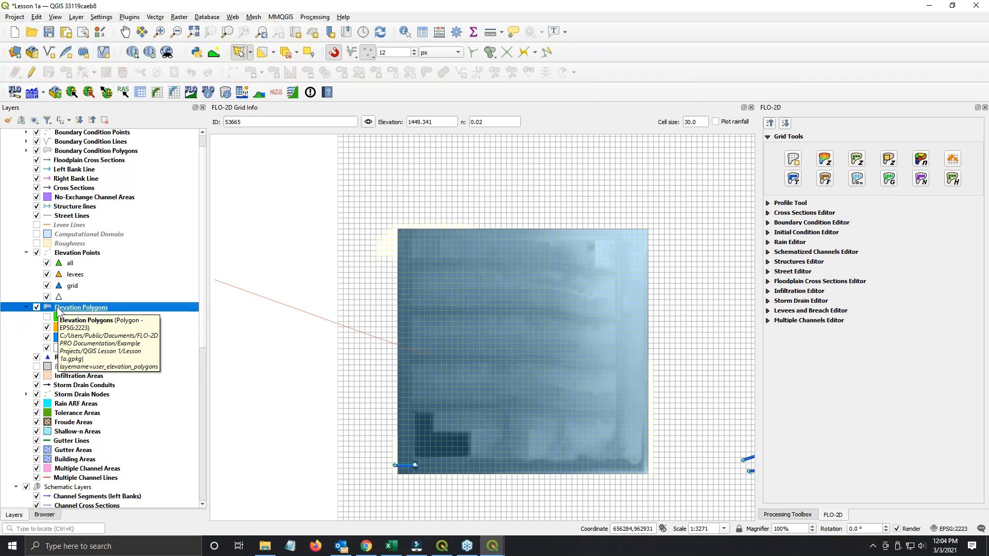
left_click(32, 74)
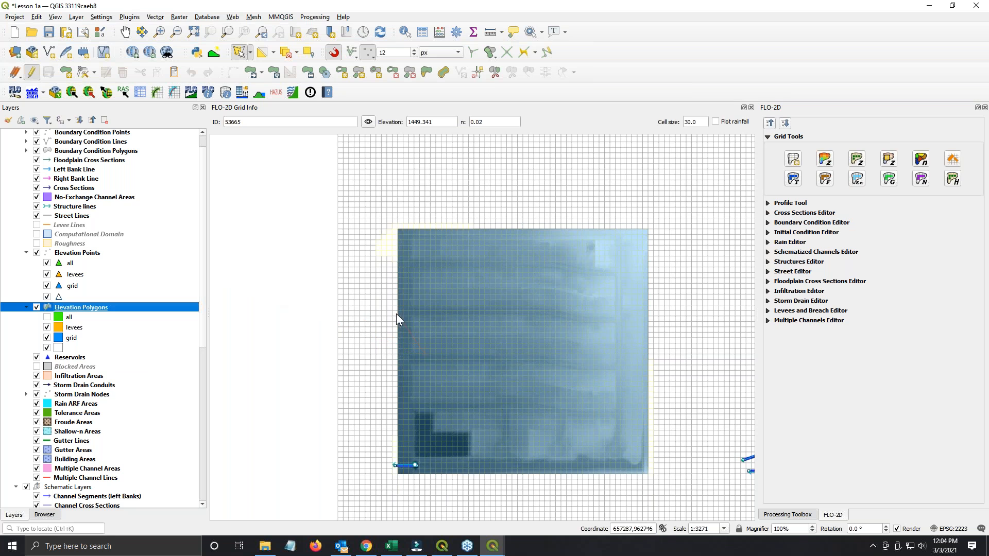
left_click(408, 327)
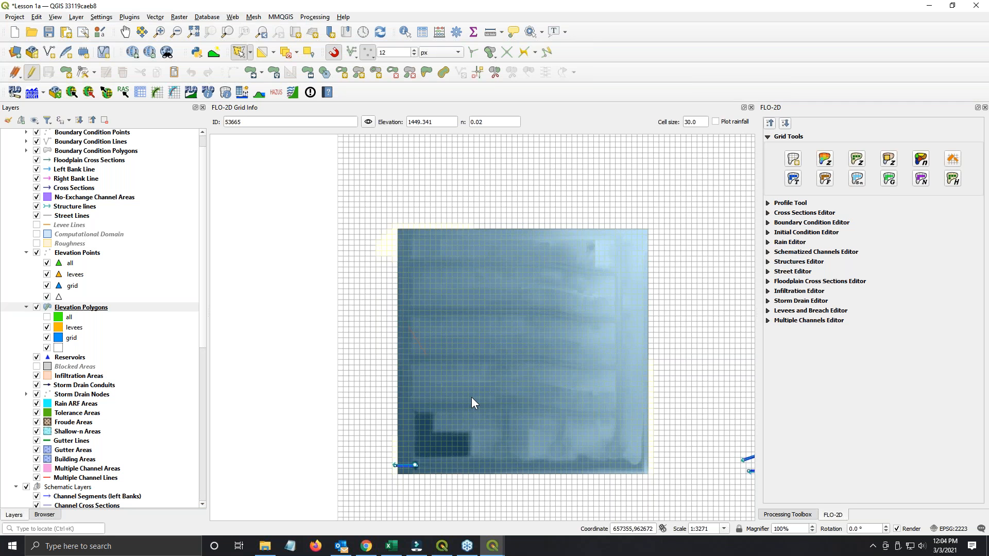
left_click(32, 70)
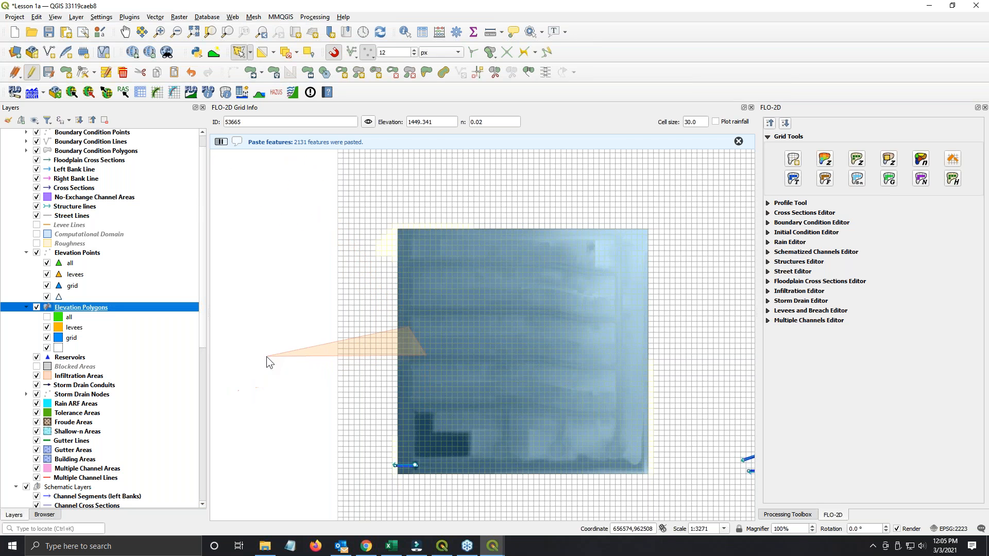
right_click(66, 306)
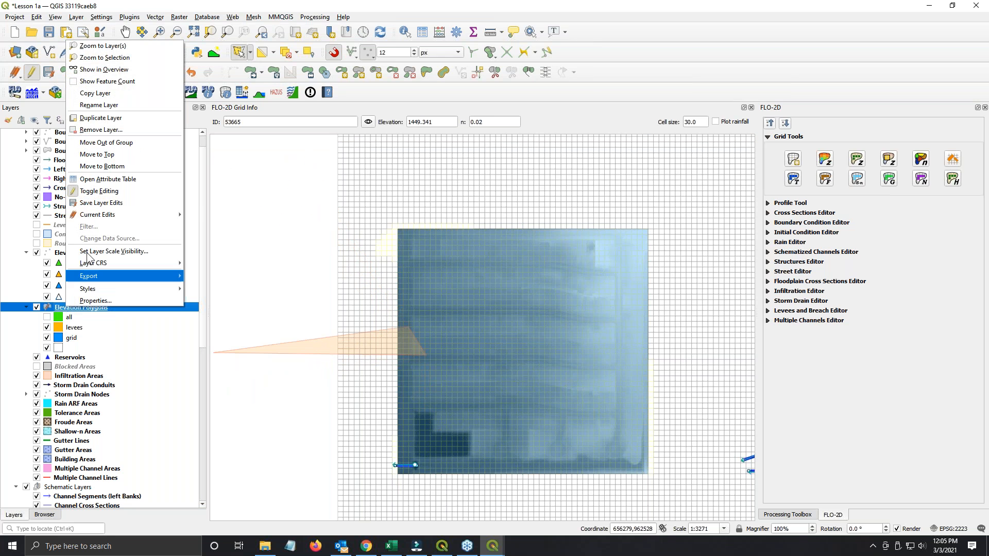
left_click(101, 181)
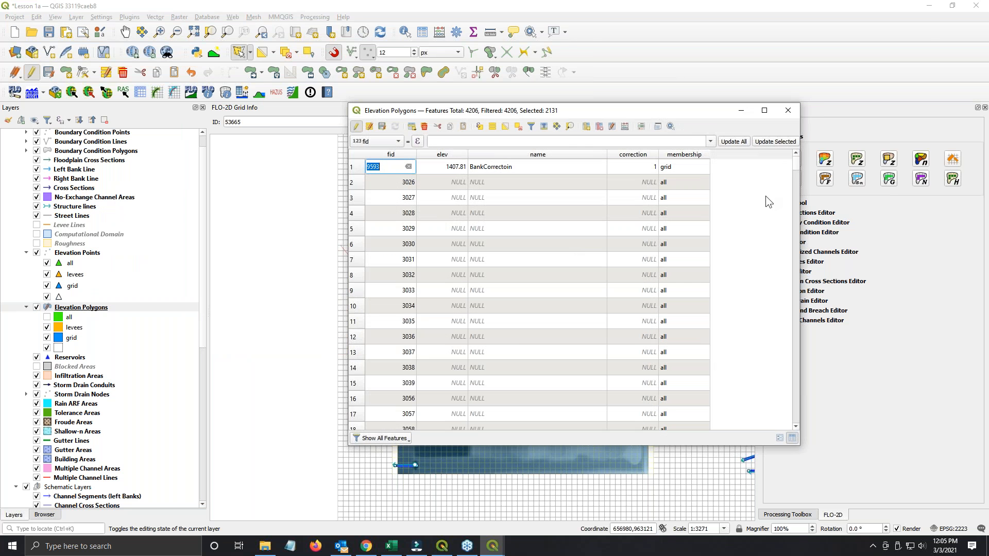
Step: Bring the selected rows to the top of the Elevation Polygons attribute table and enlarge and reposition its window
mouse_move(796, 164)
left_mouse_down()
mouse_move(789, 232)
mouse_move(788, 159)
left_mouse_up()
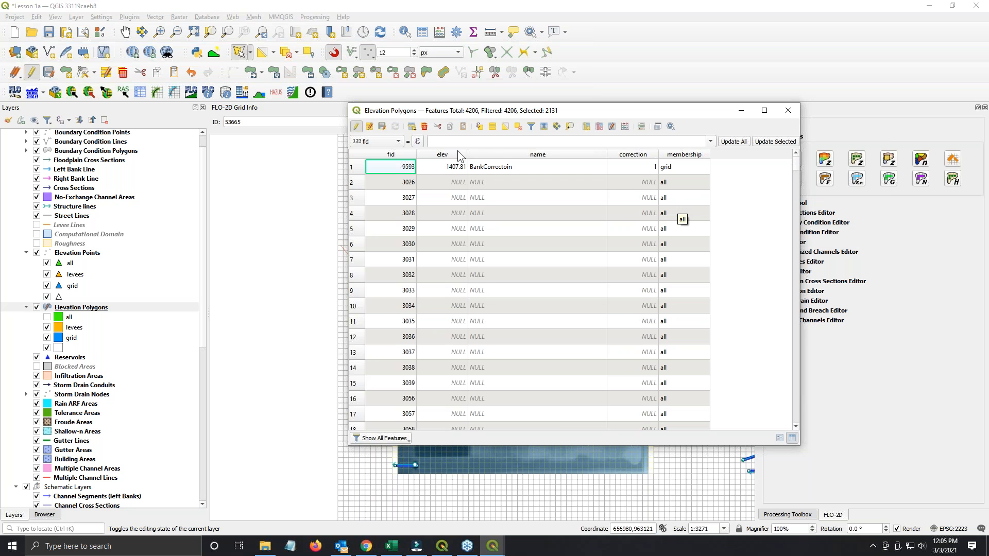
left_click(543, 126)
mouse_move(796, 165)
left_mouse_down()
mouse_move(793, 425)
mouse_move(779, 162)
left_mouse_up()
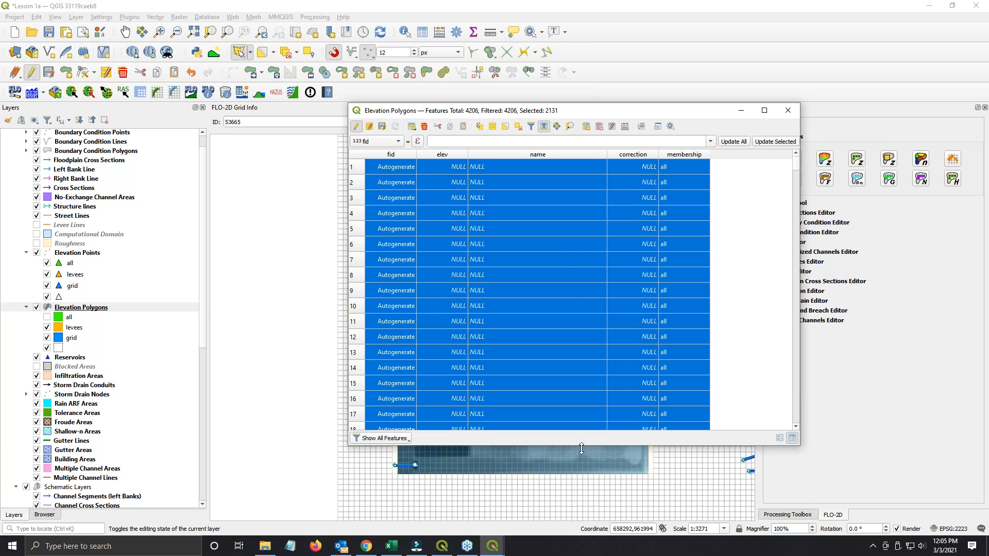
left_click_drag(580, 445, 572, 546)
left_click_drag(535, 110, 321, 19)
left_click_drag(495, 456, 518, 530)
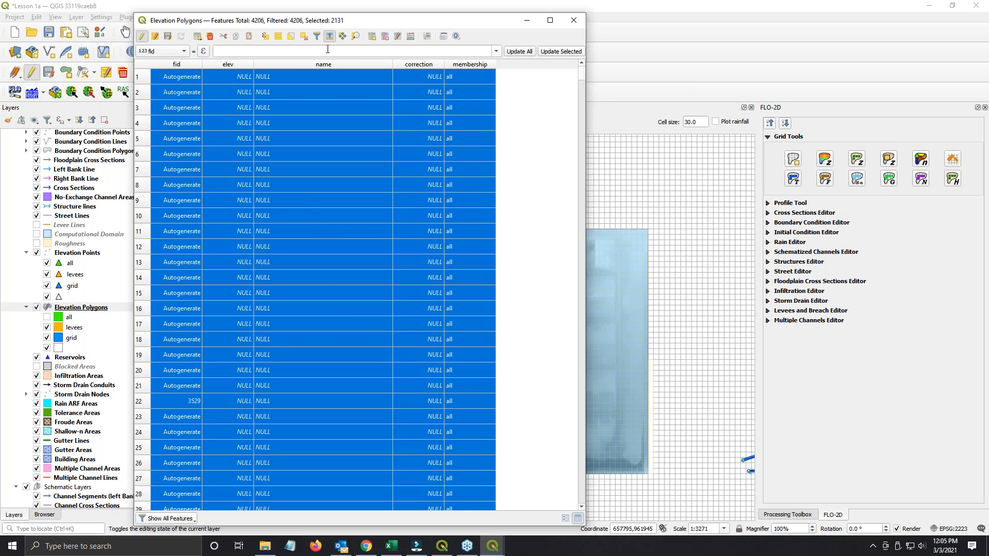
Step: Invert the selection, exclude the CulvHeadwall, reGradeNeighborhood and Redesign Park rows, and delete the remaining selected polygons
left_click(290, 37)
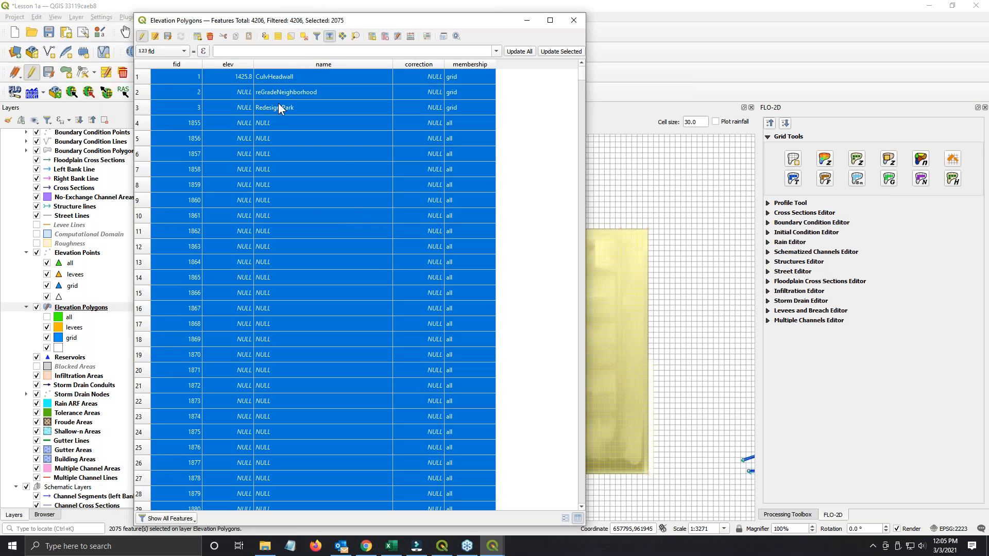
left_click(138, 77, "ctrl")
left_click(144, 78, "ctrl")
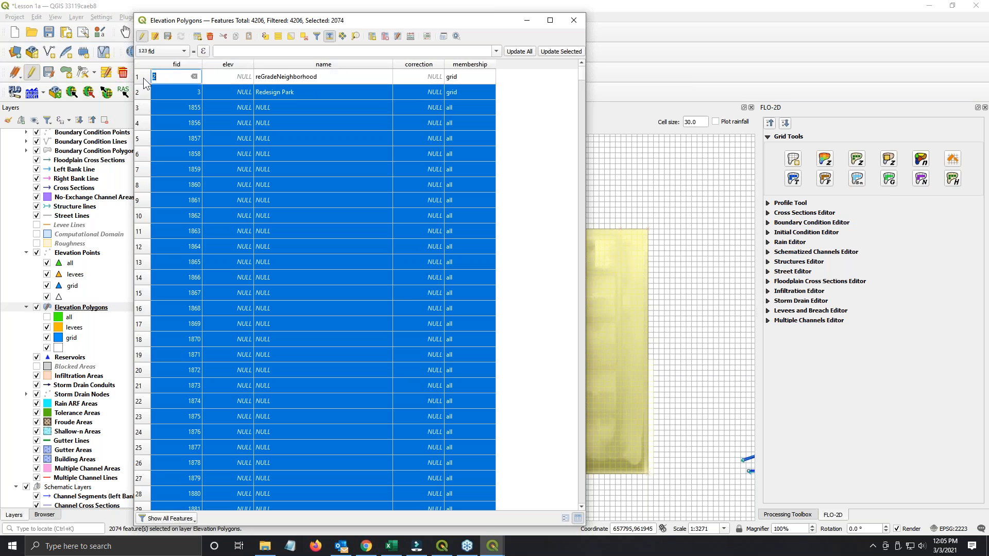
left_click(144, 82, "ctrl")
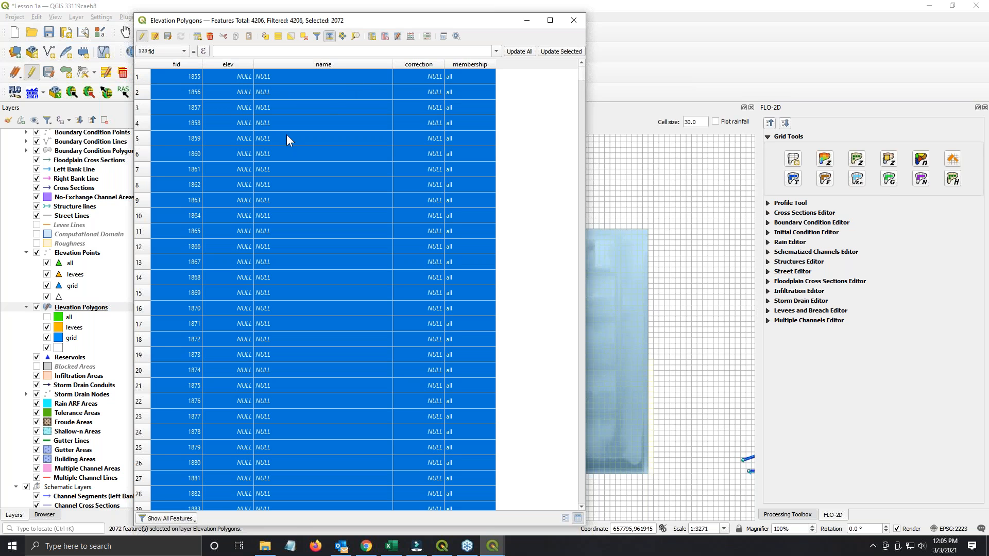
scroll(493, 301, "down", 8)
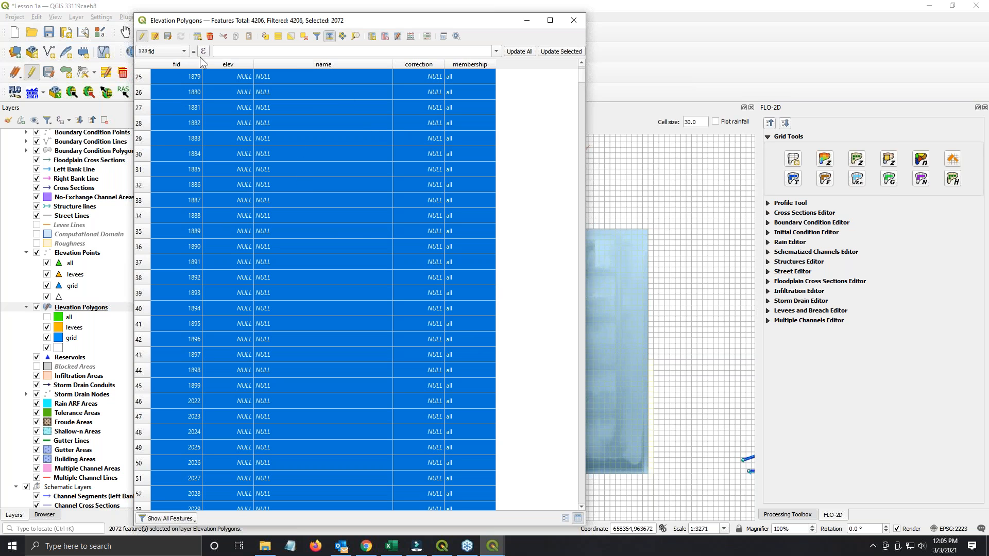
left_click(210, 36)
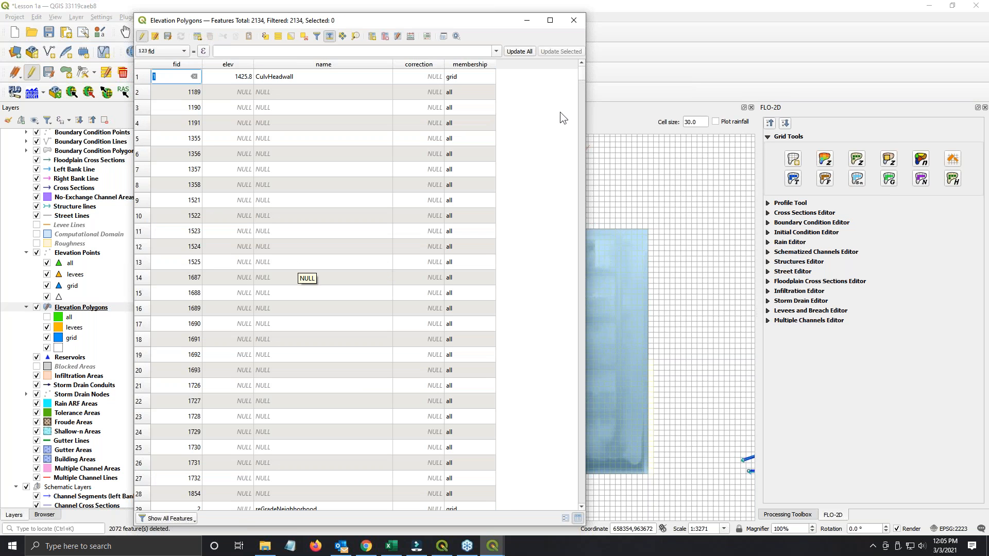
Step: Sort the Elevation Polygons table by name and select every unnamed row, leaving out the three named polygons
left_click_drag(474, 22, 599, 15)
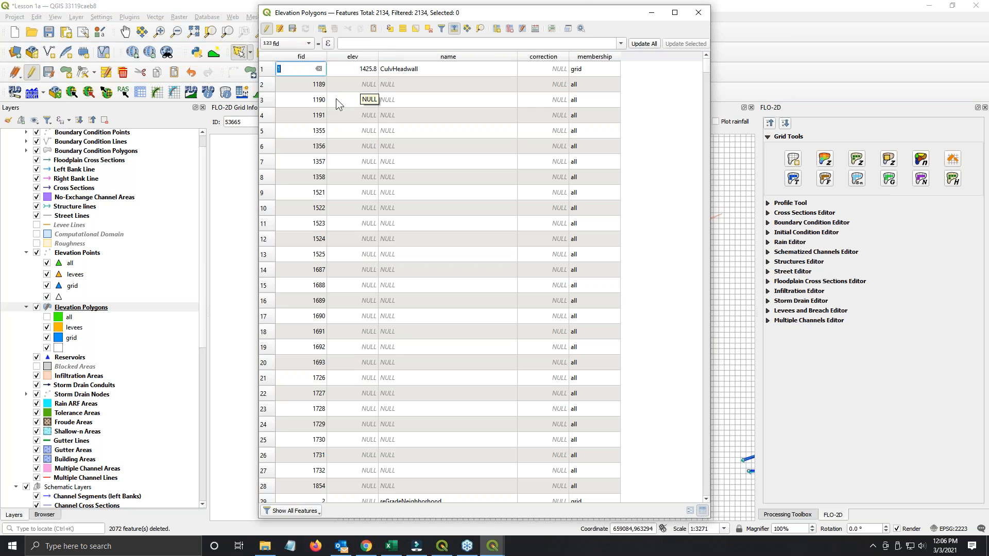
left_click(473, 57)
left_click(273, 69)
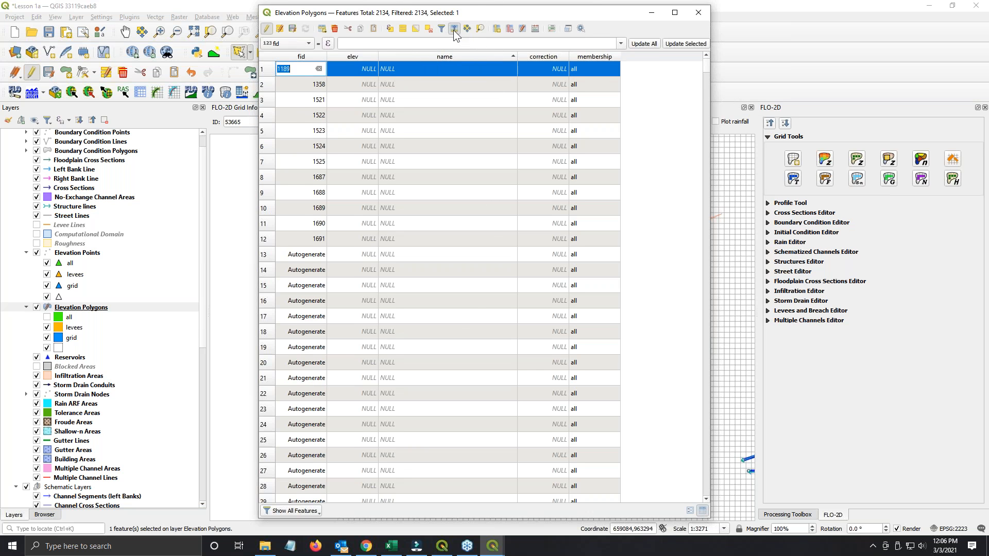
left_click(453, 29)
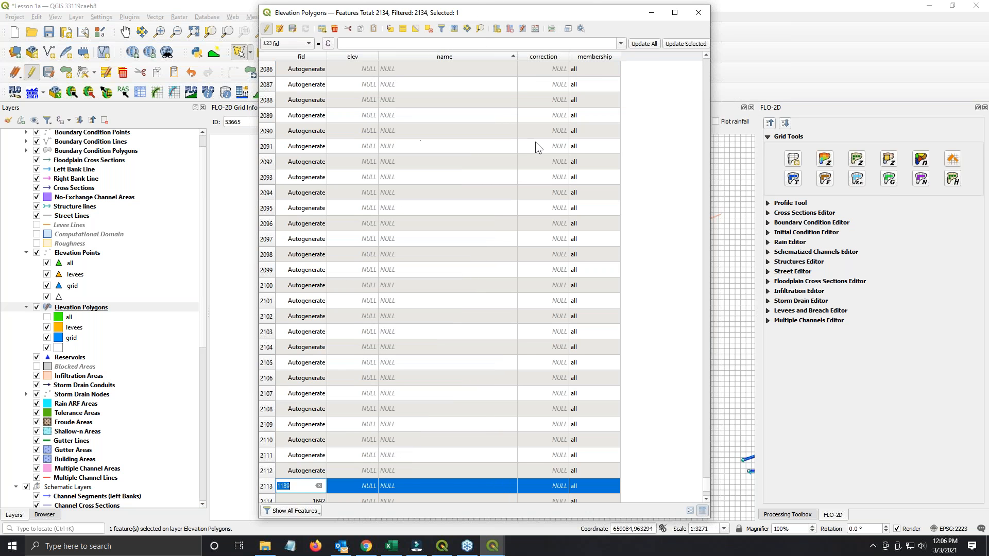
left_click_drag(705, 486, 690, 69)
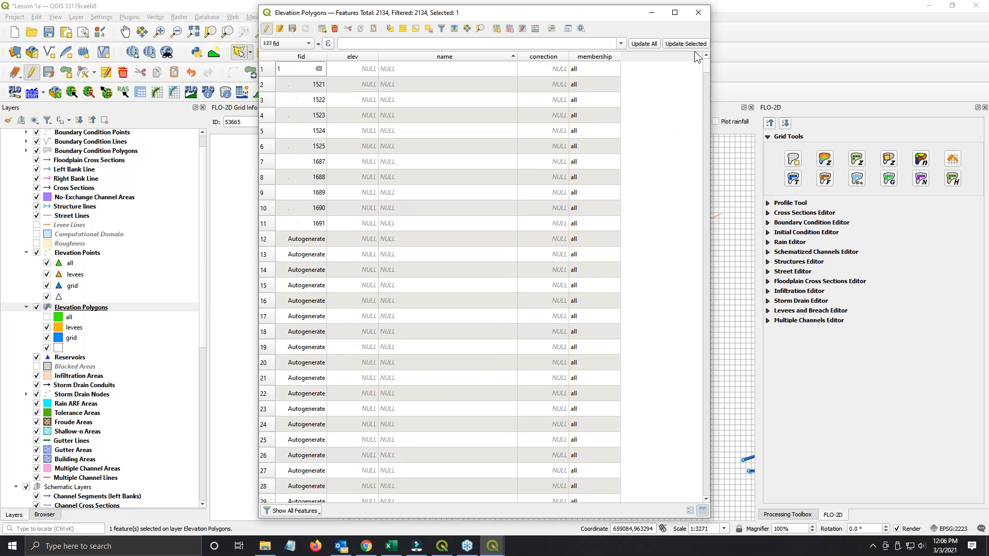
left_click(267, 69)
left_click_drag(706, 66, 703, 509)
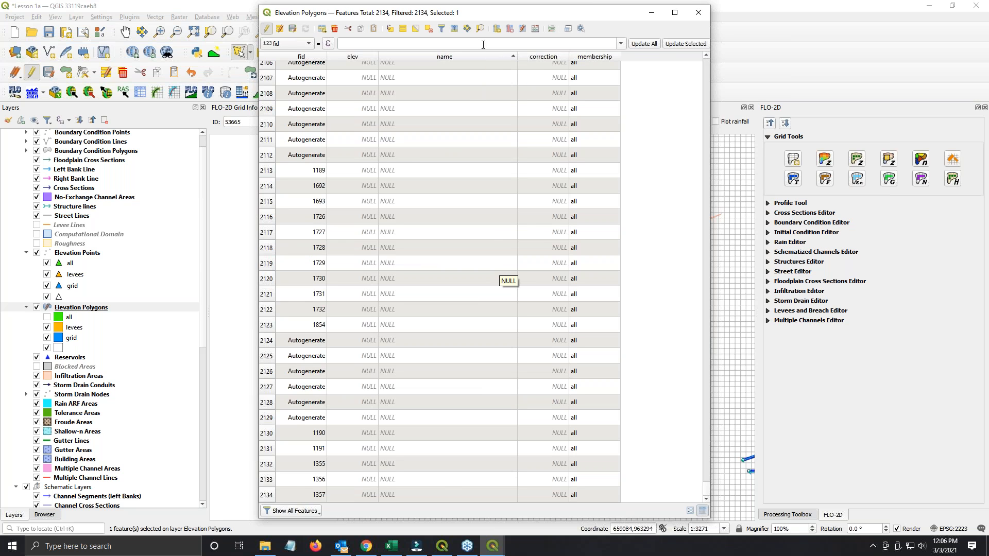
left_click(468, 57)
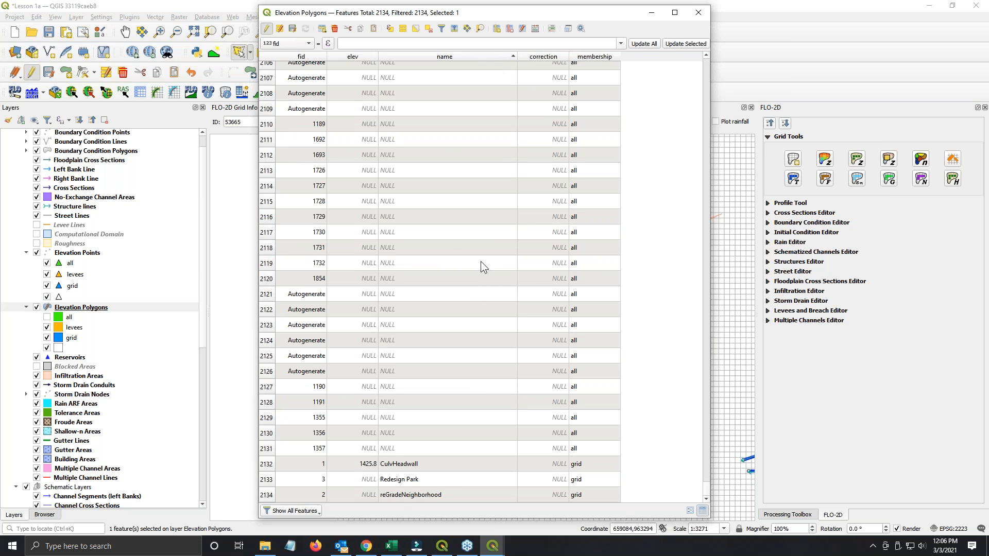
left_click(268, 448, "shift")
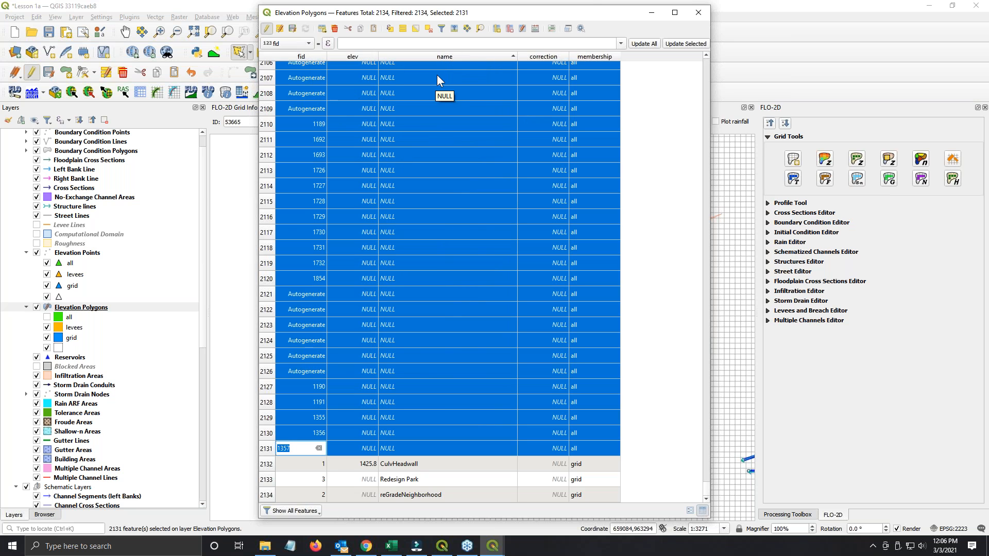
Step: Set the name field of the selected rows to 'ResurfaceNewDevelopment'
left_click(297, 46)
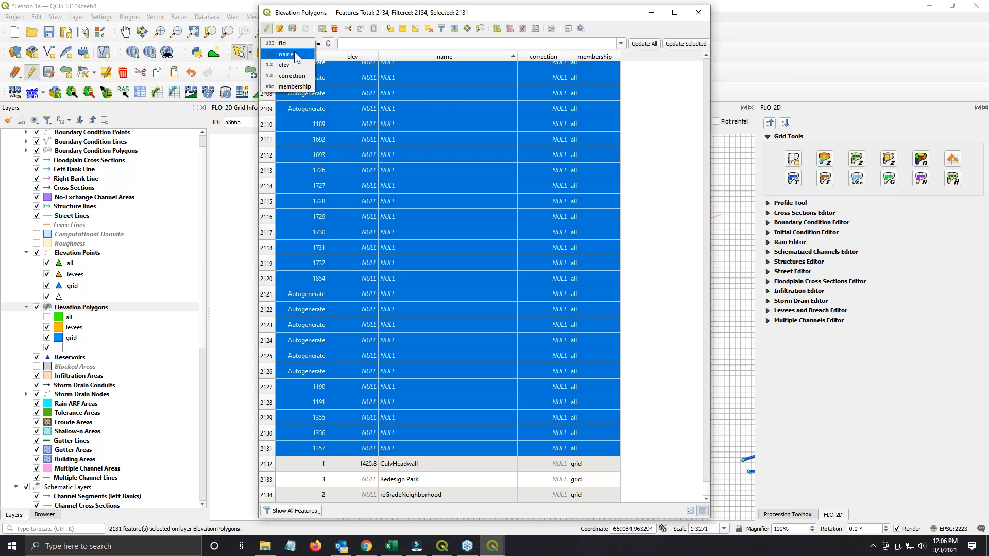
left_click(294, 53)
left_click(399, 46)
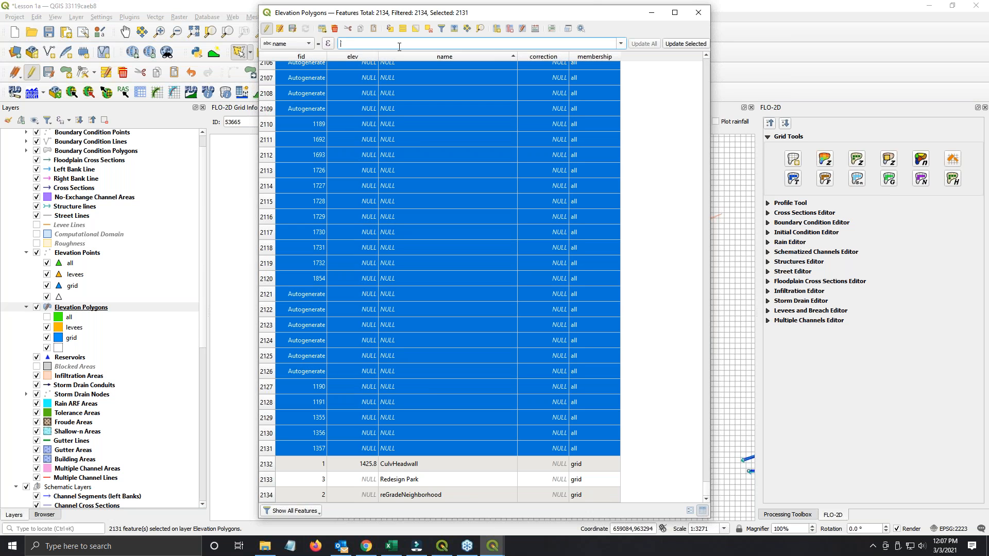
type("'ResurfaceNewDevelopment'")
left_click(673, 45)
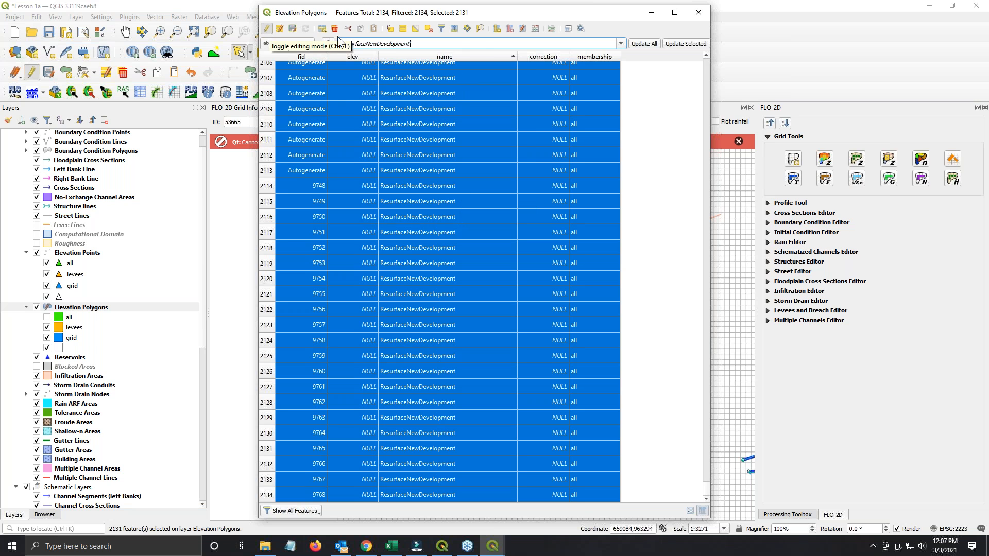
Step: Clear the row selection, save the Elevation Polygons edits and try to end the layer's editing session
left_click(428, 29)
left_click(292, 29)
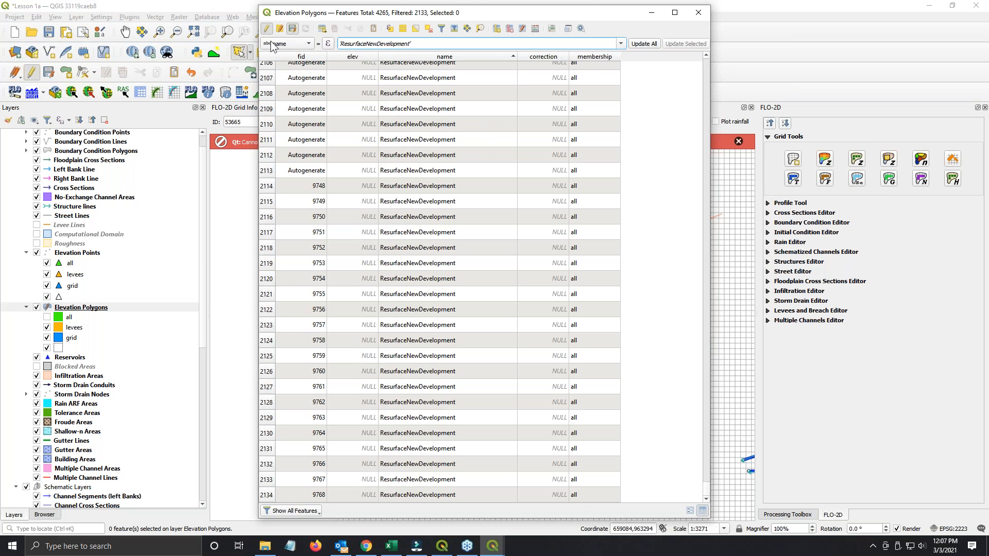
key("ctrl")
key("ctrl")
key("ctrl")
key("ctrl")
key("ctrl")
key("ctrl")
left_click(267, 31)
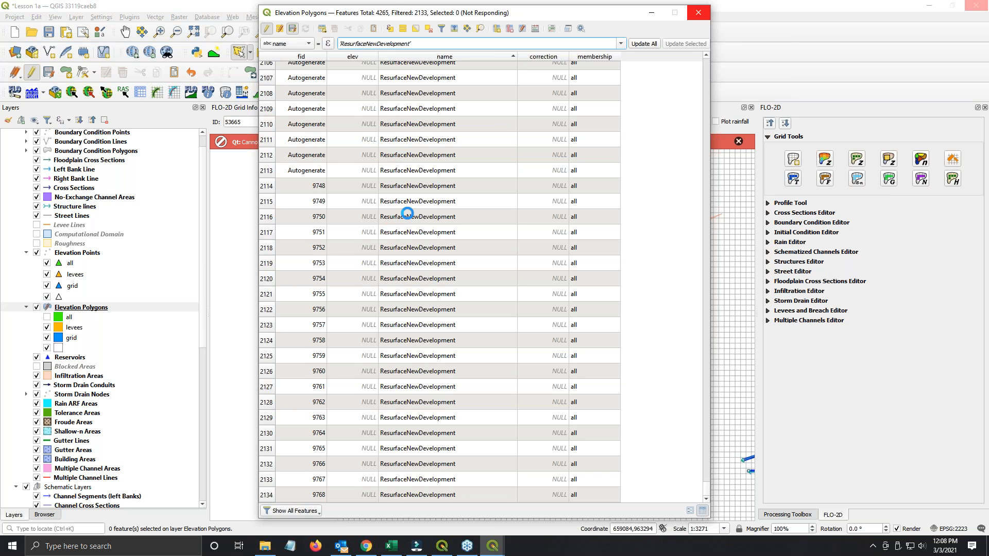
left_click_drag(502, 16, 511, 168)
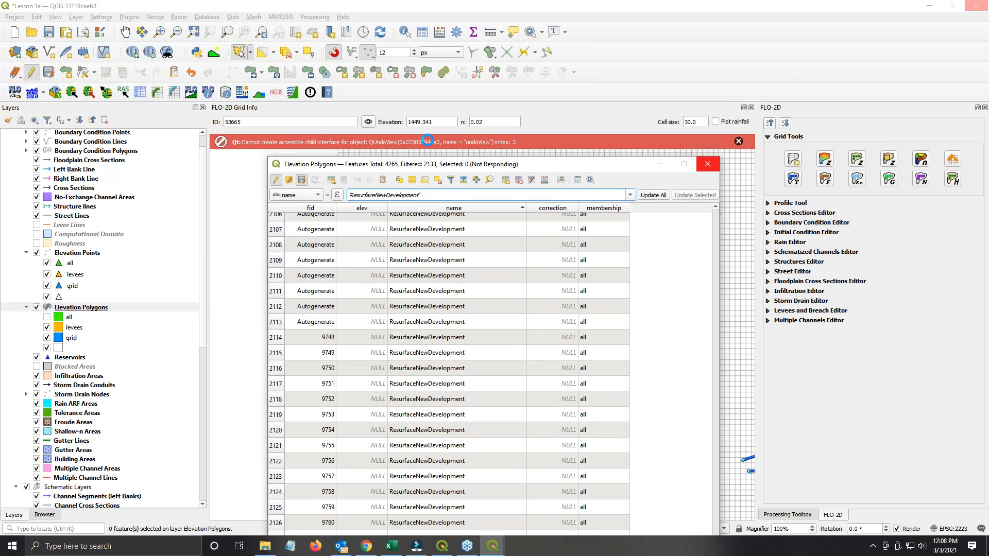
key("ctrl")
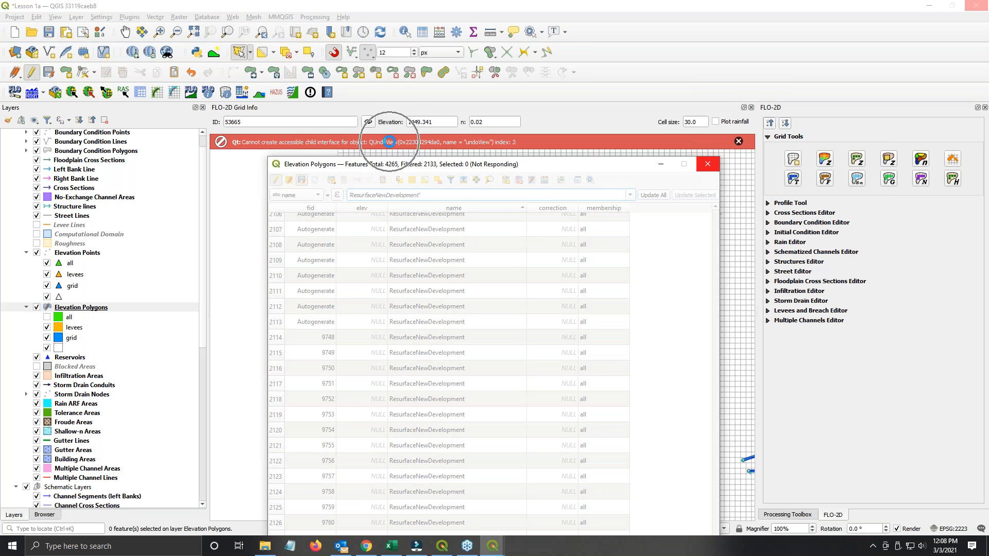
key("ctrl")
key("ctrl")
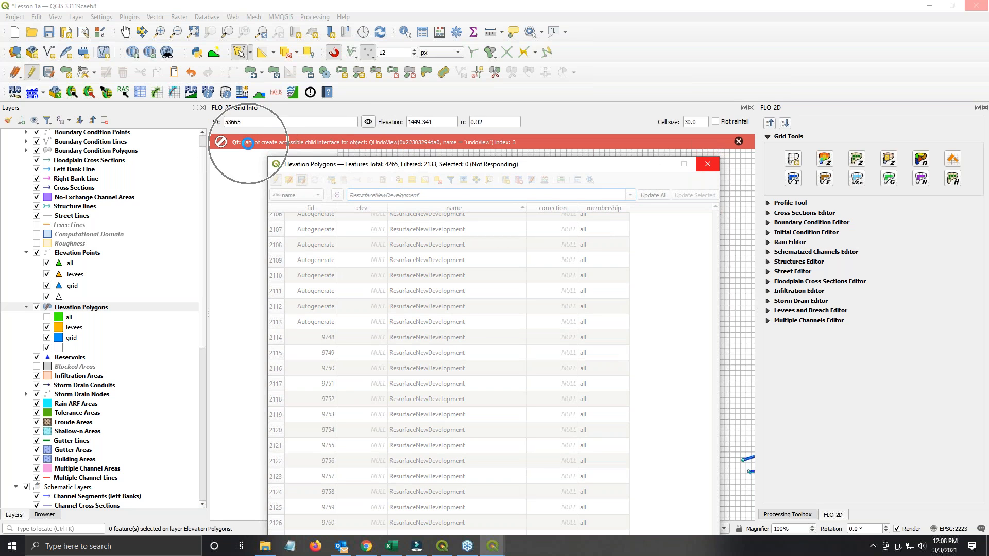
key("ctrl")
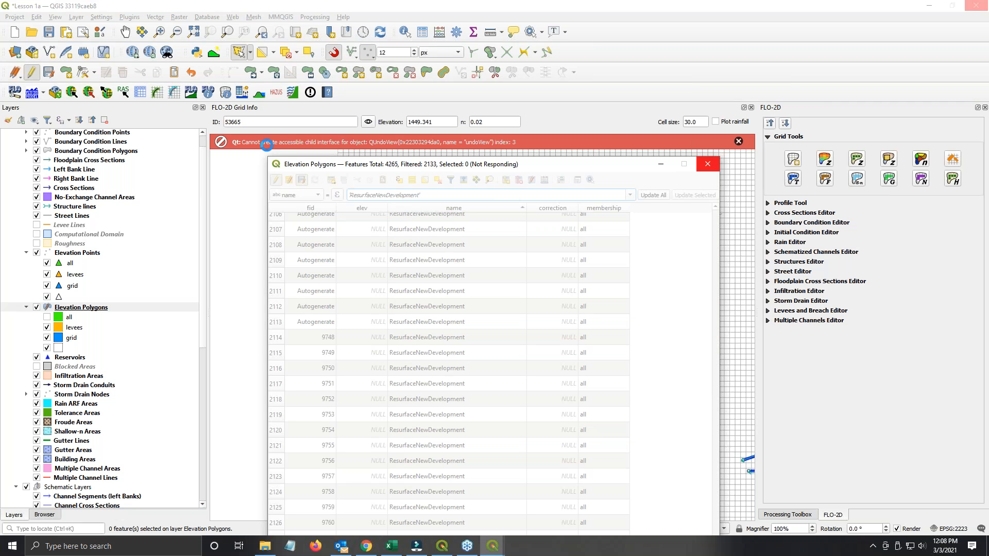
key("ctrl")
left_click_drag(529, 163, 543, 182)
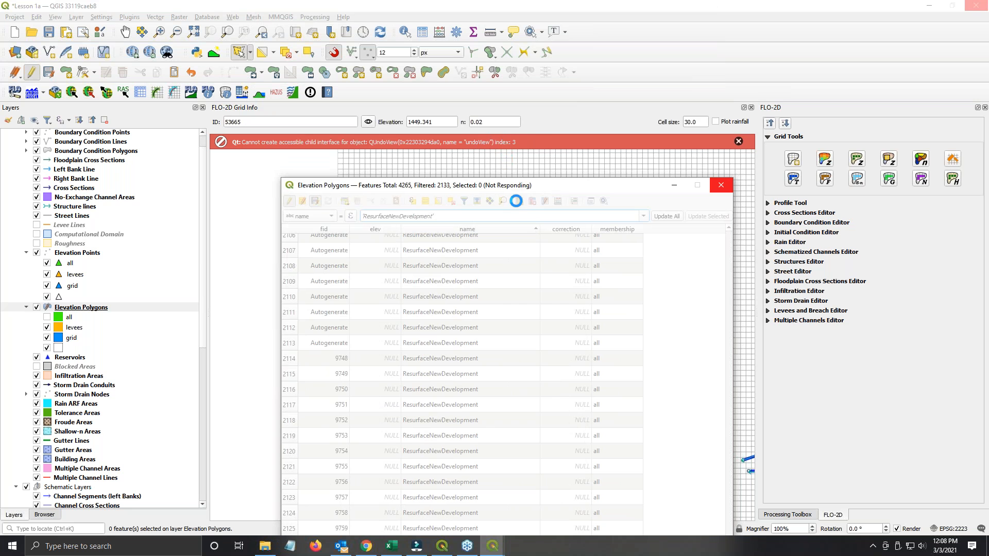
left_click(518, 144)
left_click(518, 144)
left_click_drag(536, 185, 540, 168)
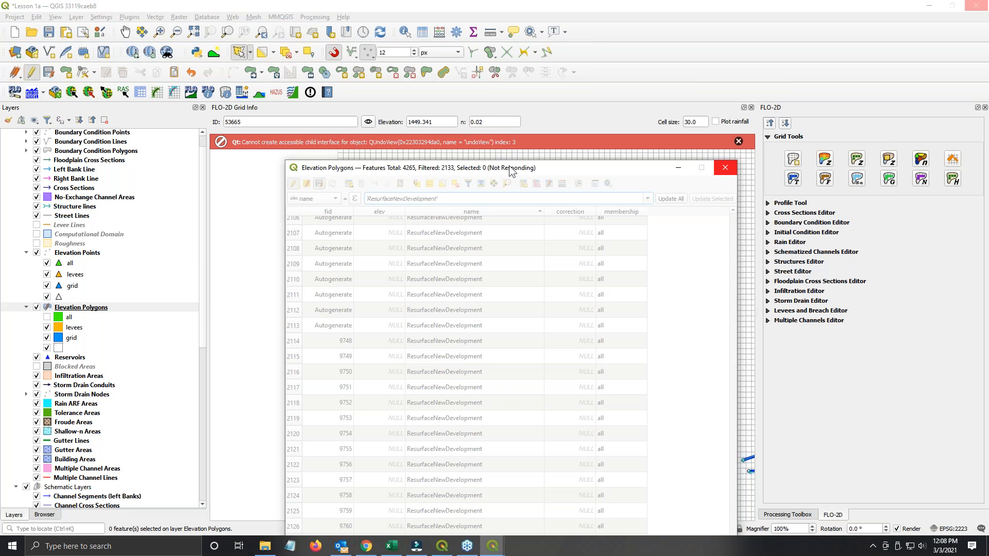
left_click_drag(507, 170, 473, 42)
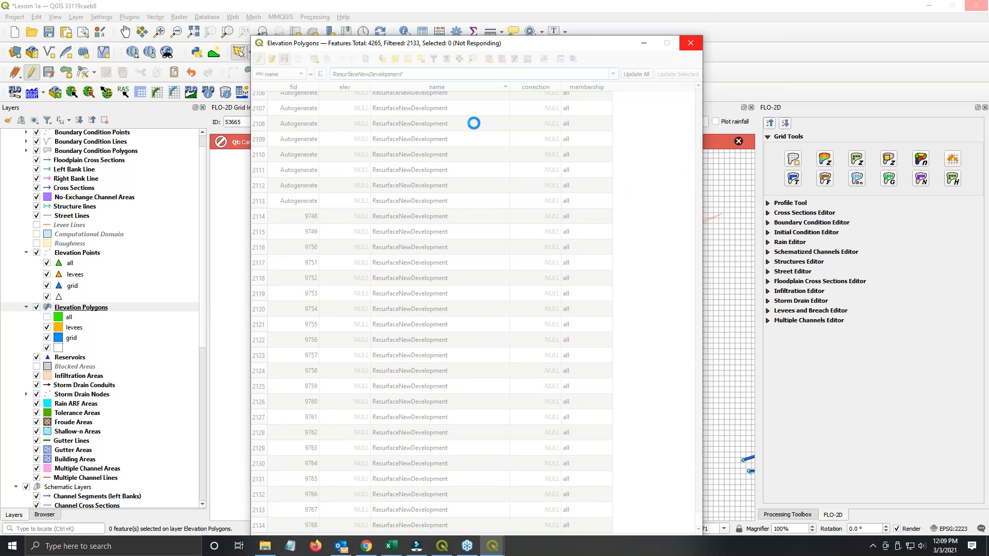
mouse_move(598, 39)
left_mouse_down()
mouse_move(613, 3)
mouse_move(599, 45)
left_mouse_up()
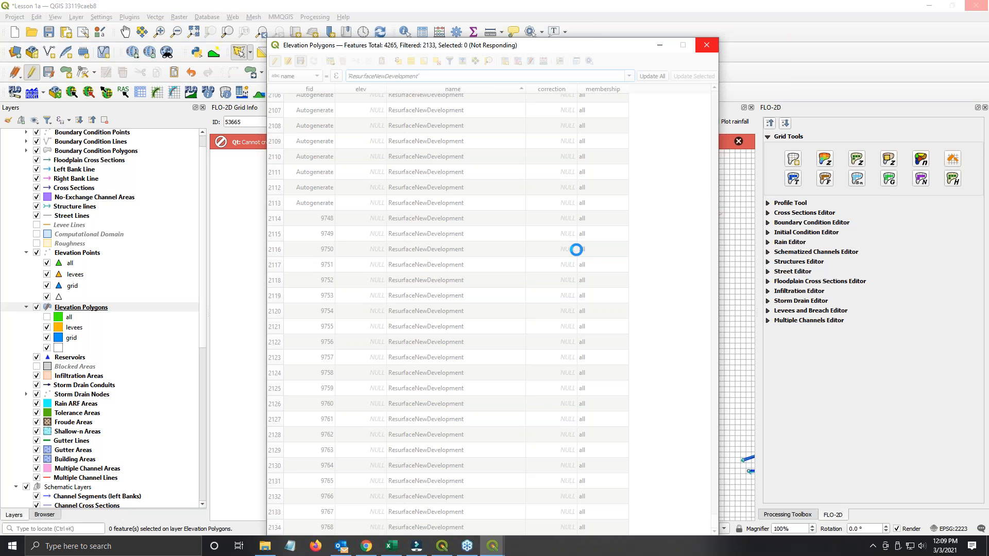
Step: Bring the Lesson 1a project window back to the front among the open QGIS windows
left_click(494, 550)
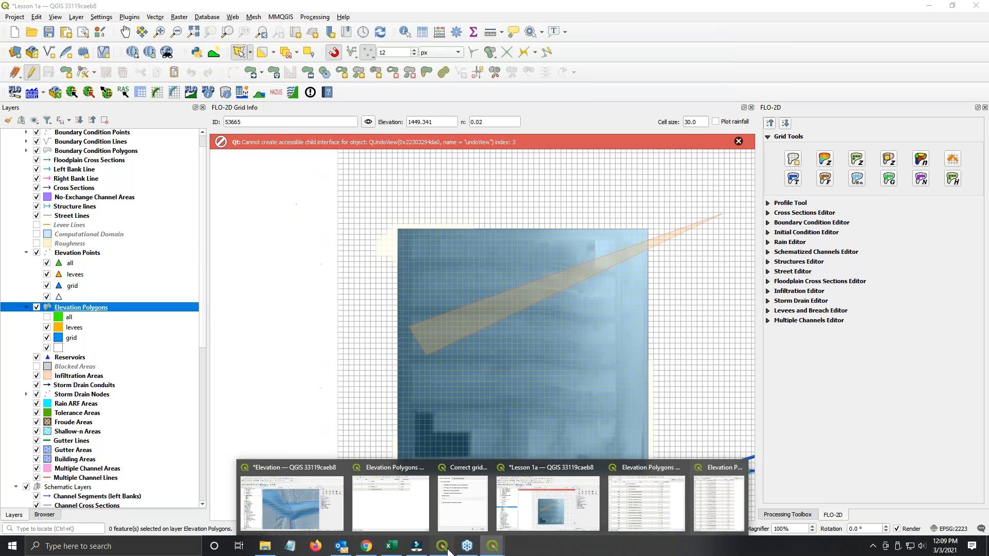
left_click(442, 548)
left_click(489, 548)
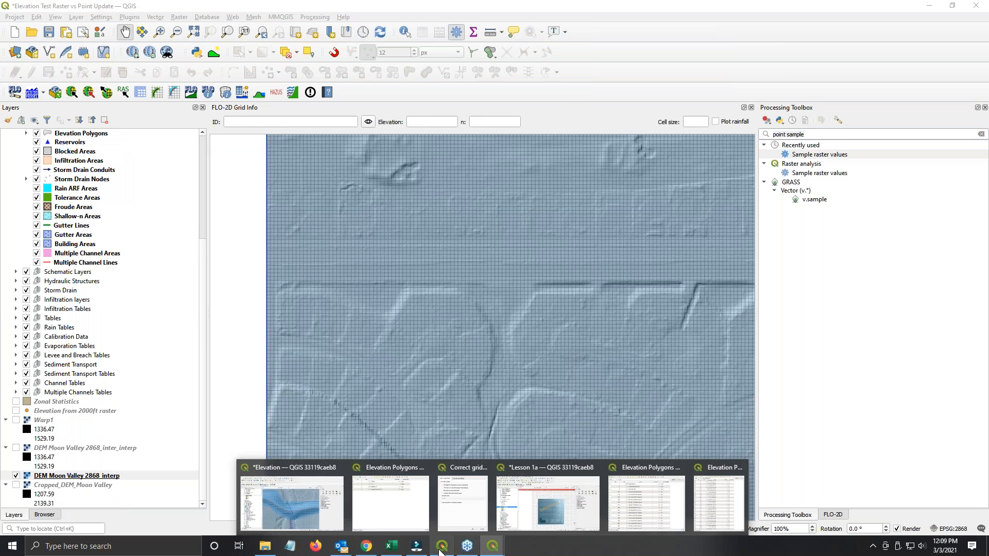
left_click(283, 496)
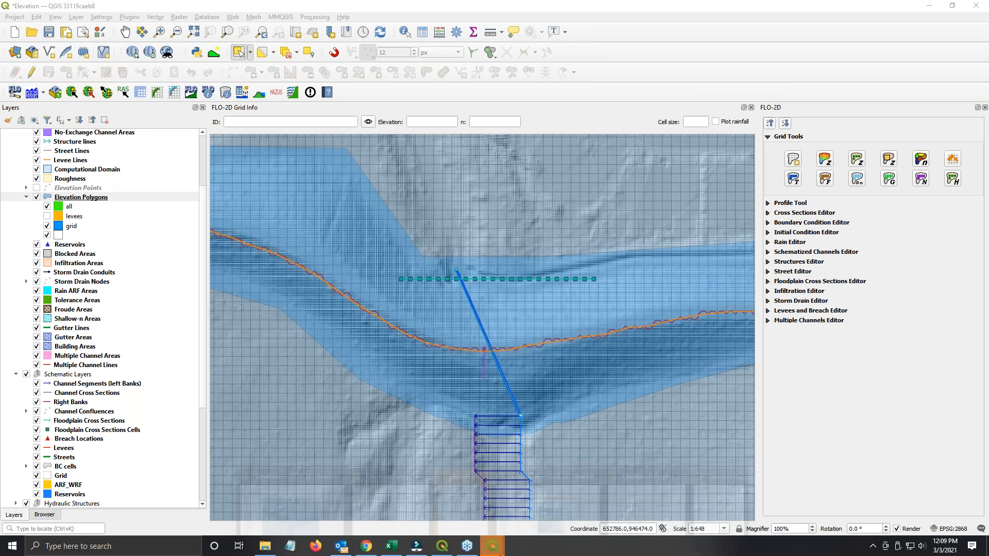
mouse_move(493, 547)
left_click(545, 512)
left_click(425, 354)
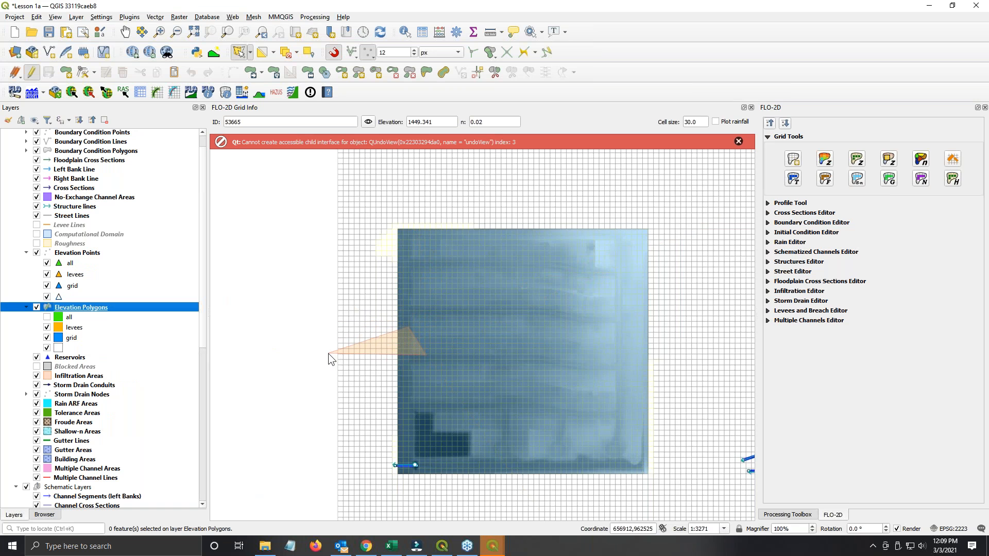
right_click(363, 336)
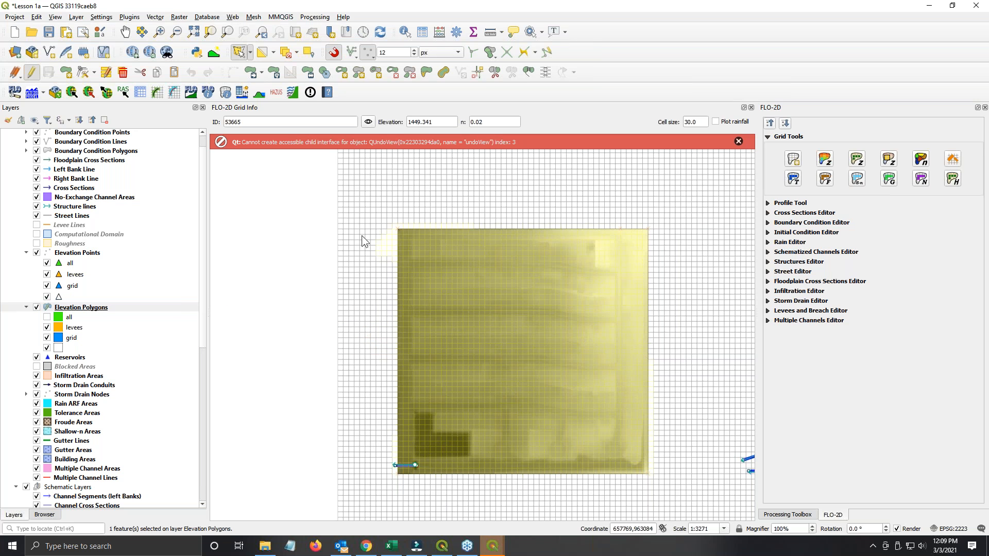
left_click(286, 52)
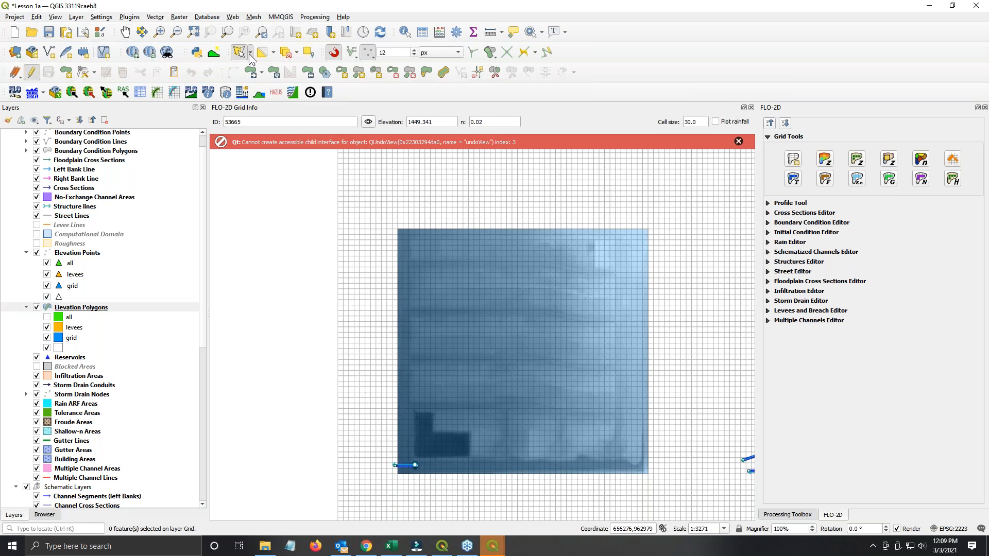
Step: Switch to the Select Features tool and show the "all" category of Elevation Polygons in place of "grid"
left_click(251, 52)
left_click(251, 72)
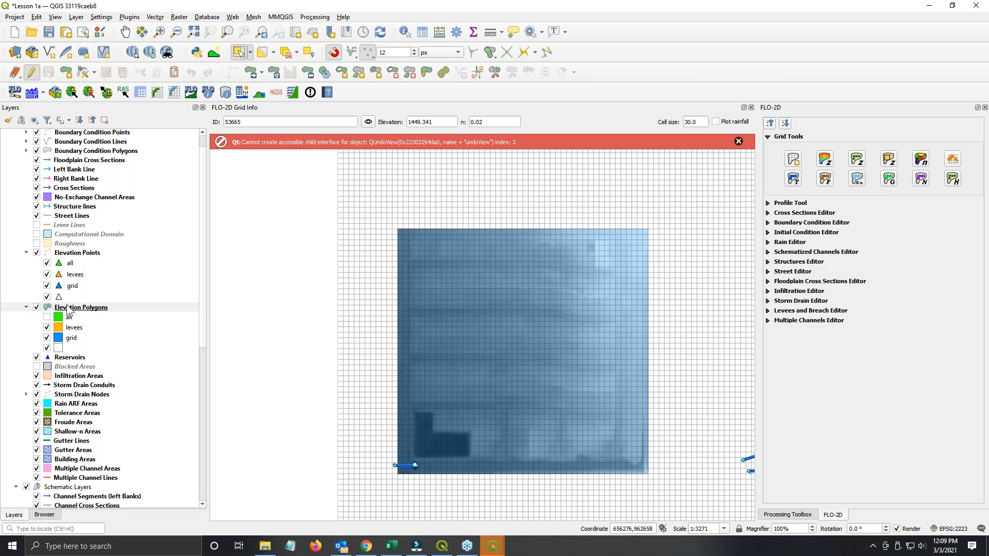
left_click(405, 243)
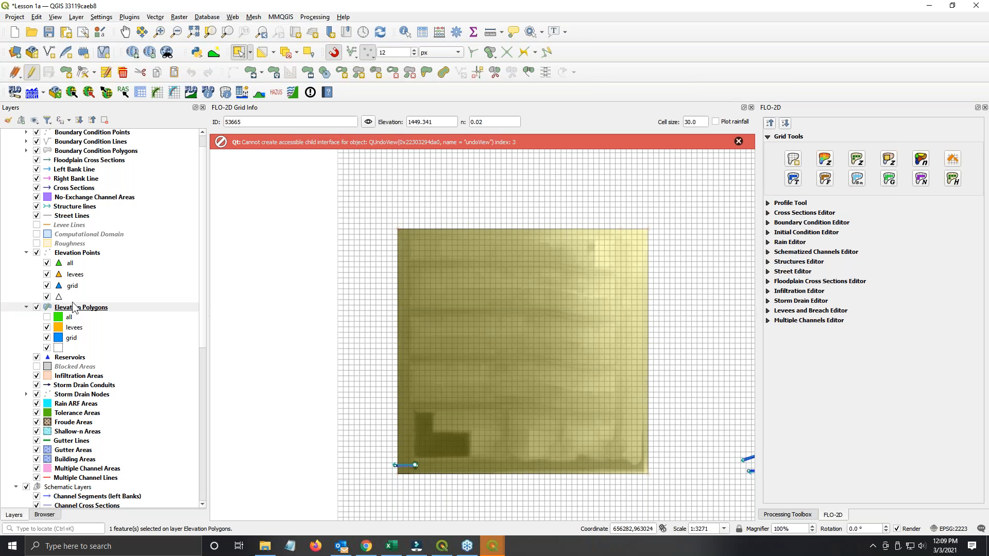
left_click(47, 337)
left_click(47, 316)
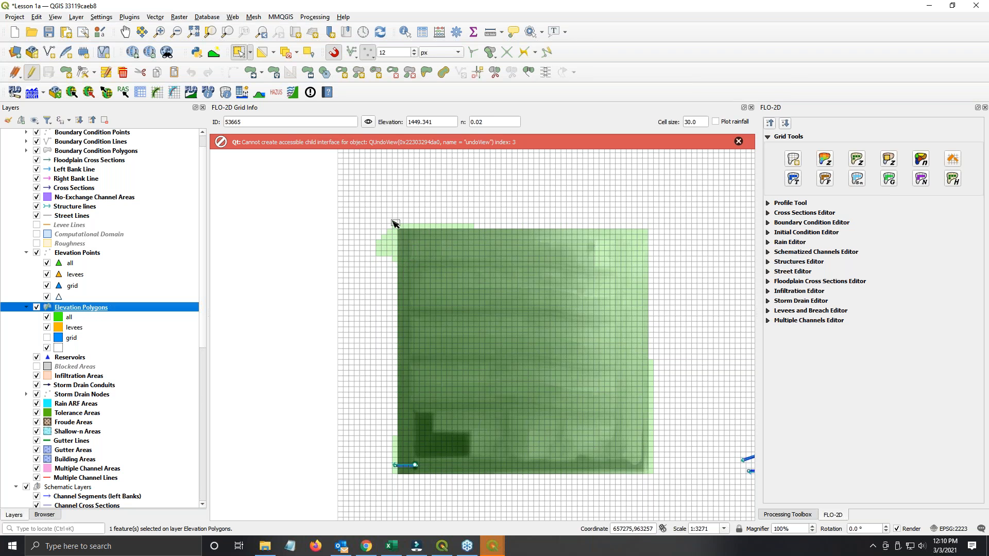
Step: Delete the stray Elevation Polygons cells outside the raster's upper-left corner and along its top edge
scroll(386, 249, "up", 1)
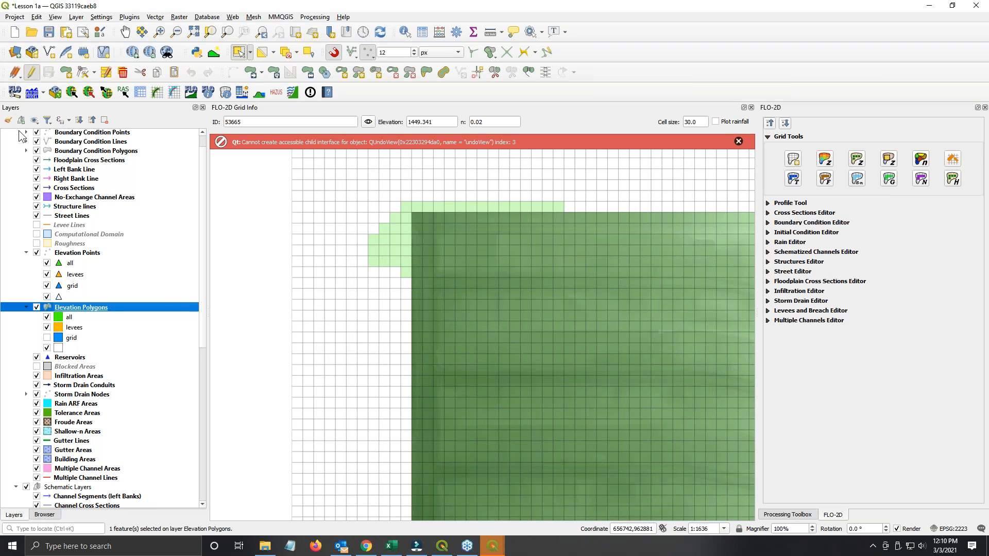
left_click(71, 309)
left_click_drag(366, 188, 411, 285)
key("Delete")
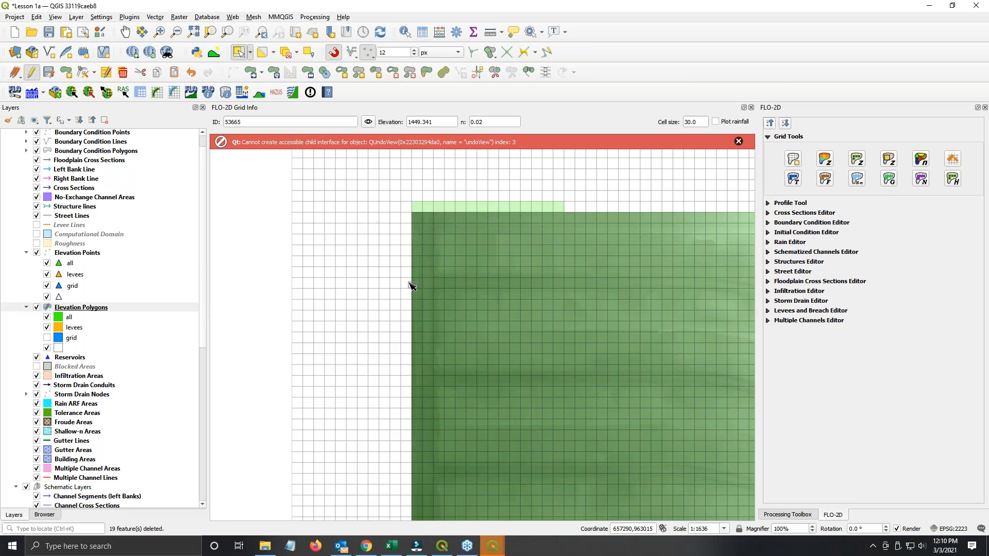
left_click_drag(404, 190, 578, 211)
key("Delete")
Step: Delete the column of Elevation Polygons cells that lies outside the raster's right edge
scroll(548, 354, "down", 2)
left_click_drag(607, 493, 444, 353)
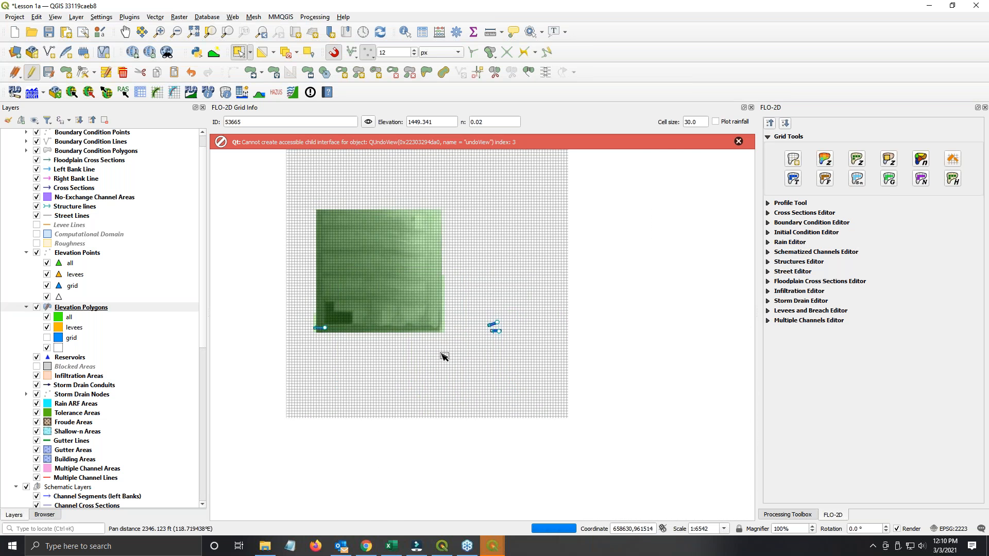
scroll(444, 353, "up", 1)
left_click_drag(442, 206, 442, 347)
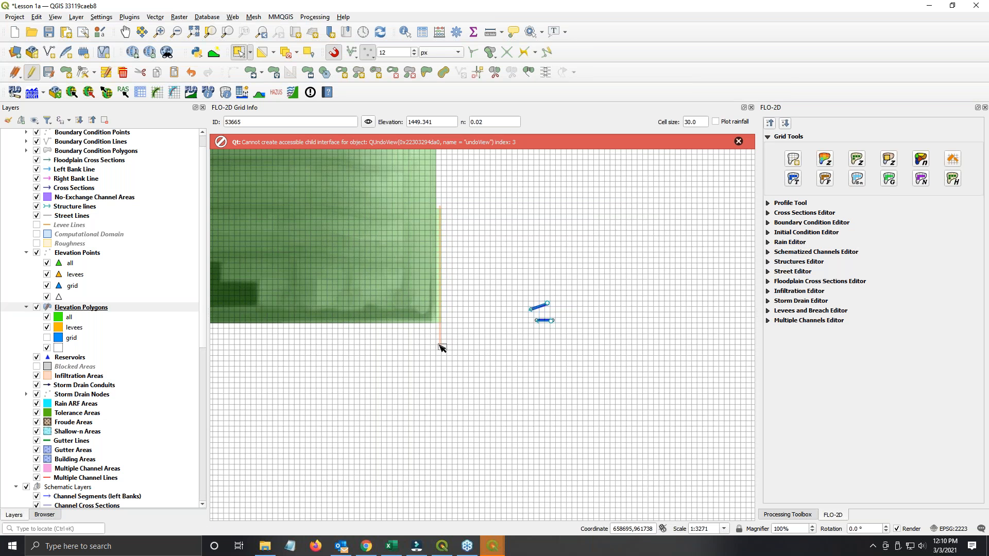
key("Delete")
Step: Delete the stray Elevation Polygons cells outside the raster's left edge near its lower corner
scroll(442, 349, "down", 2)
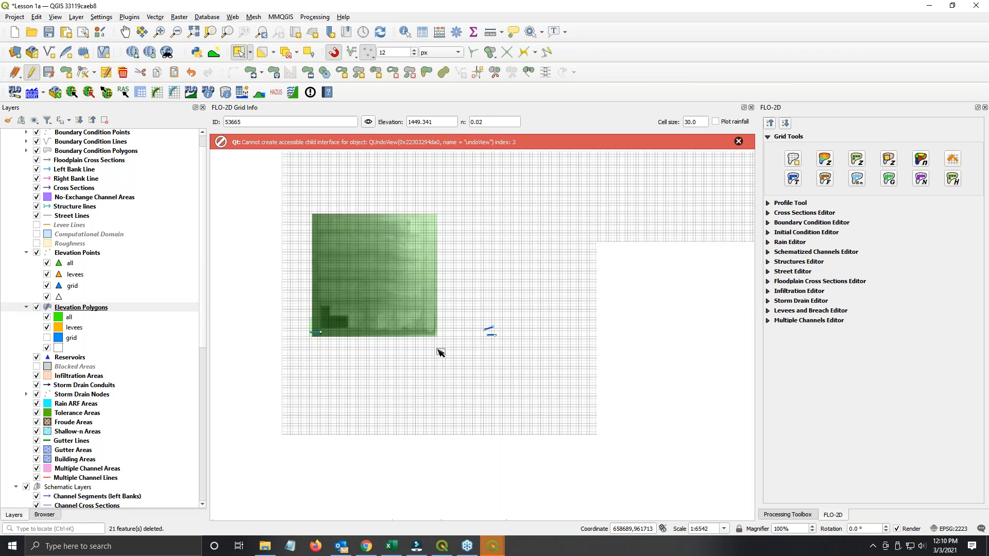
scroll(364, 348, "up", 2)
left_click_drag(400, 272, 416, 340)
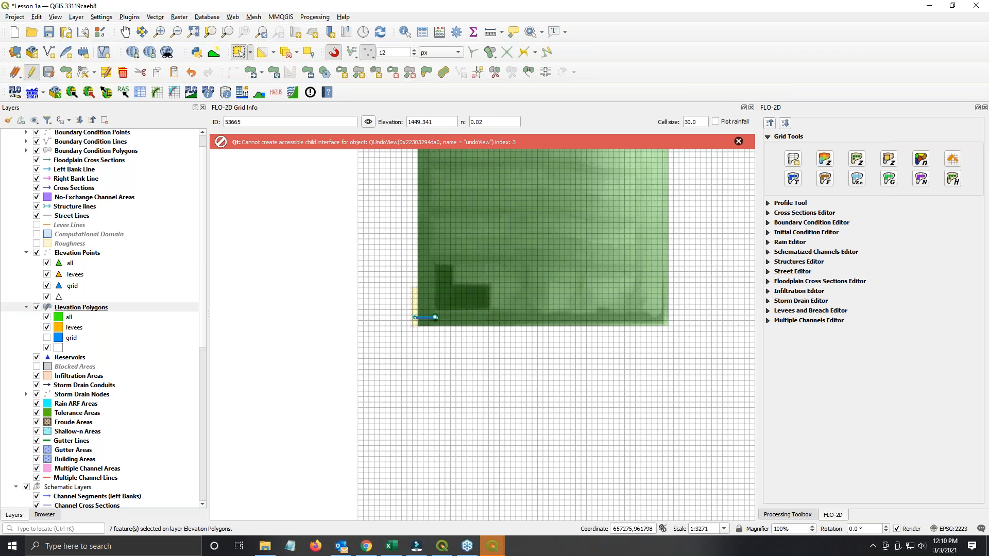
key("Delete")
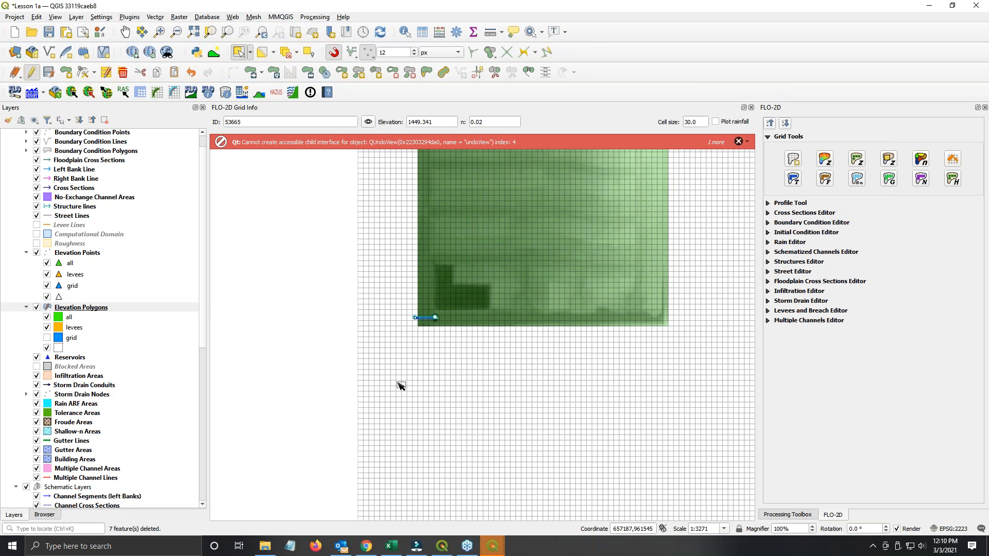
Step: Save the deletions and end the editing session on the Elevation Polygons layer
scroll(399, 383, "down", 1)
scroll(427, 293, "up", 1)
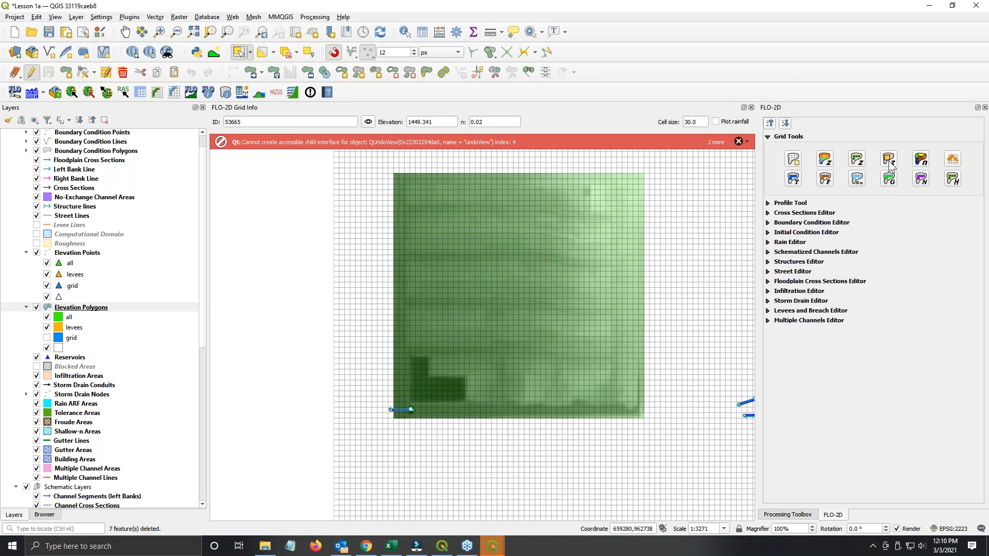
left_click(31, 73)
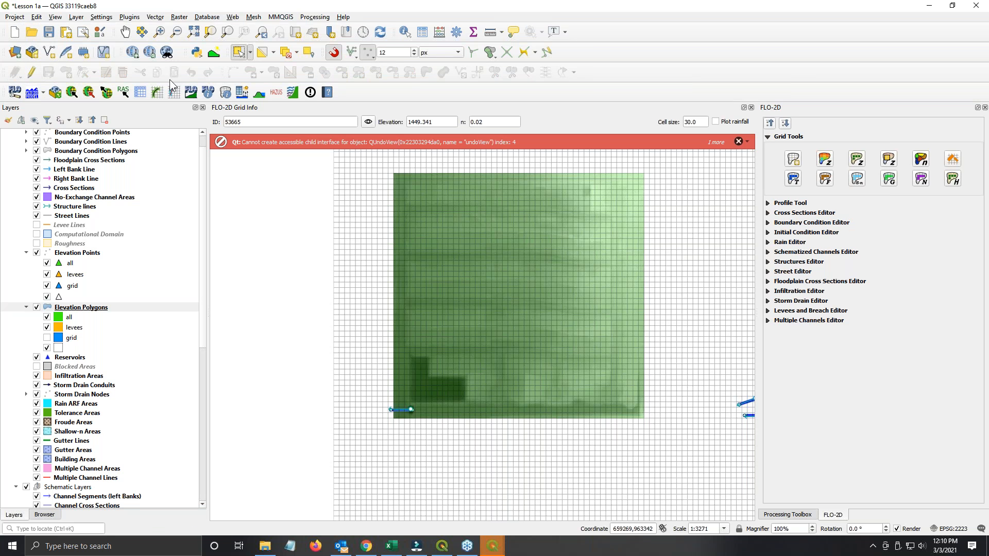
Step: Set up an external-layer grid elevation correction with Elevation Polygons as polygon layer and centroids within polygons as geometric predicate
left_click(893, 161)
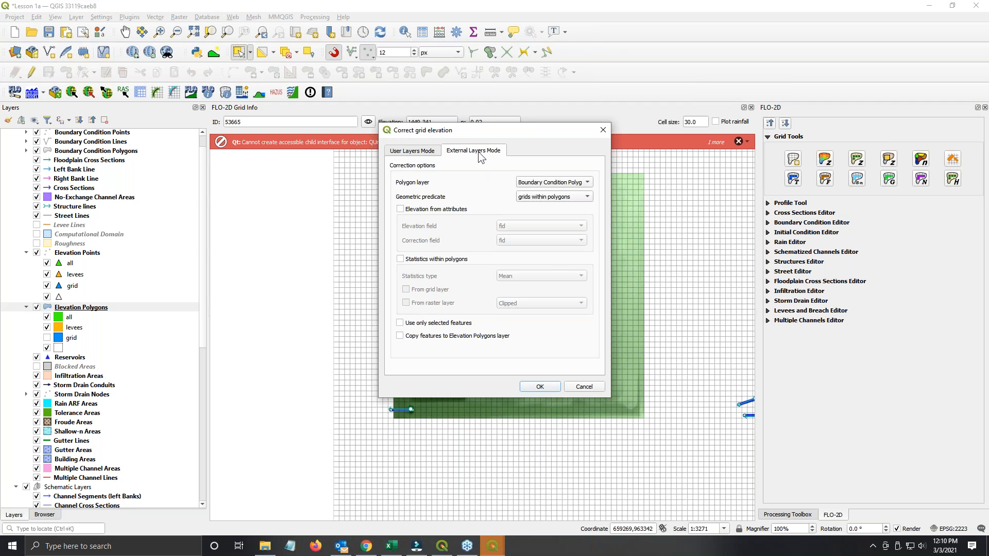
left_click(557, 182)
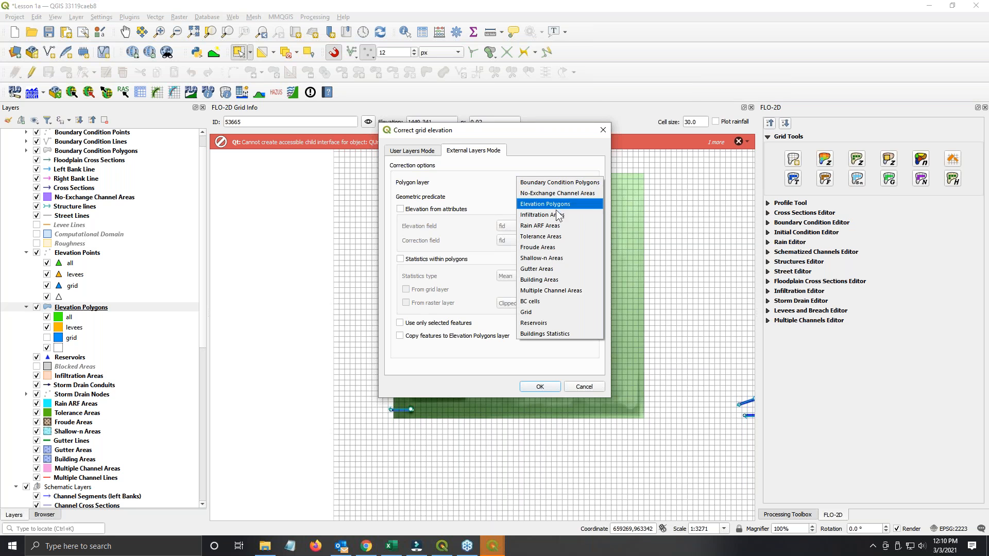
left_click(564, 205)
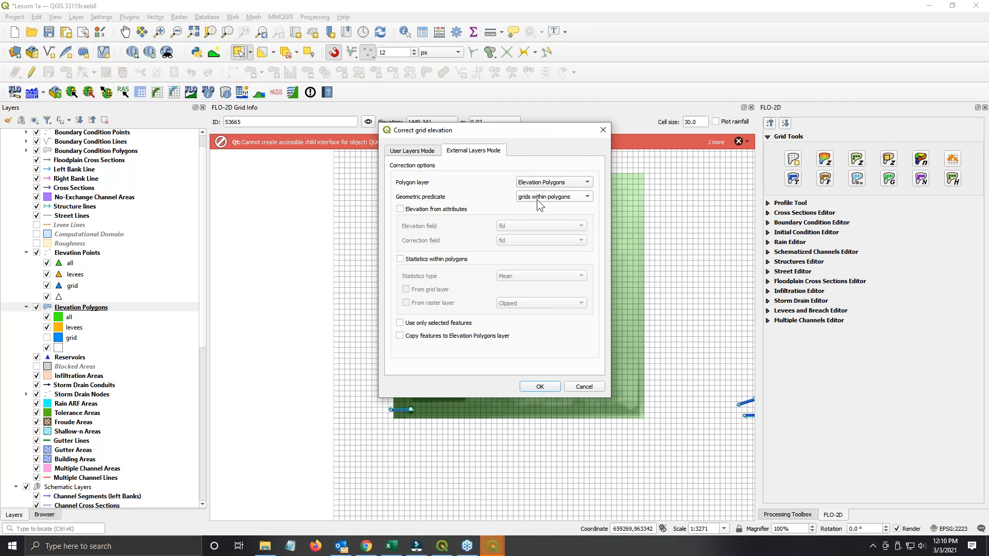
left_click_drag(539, 135, 294, 138)
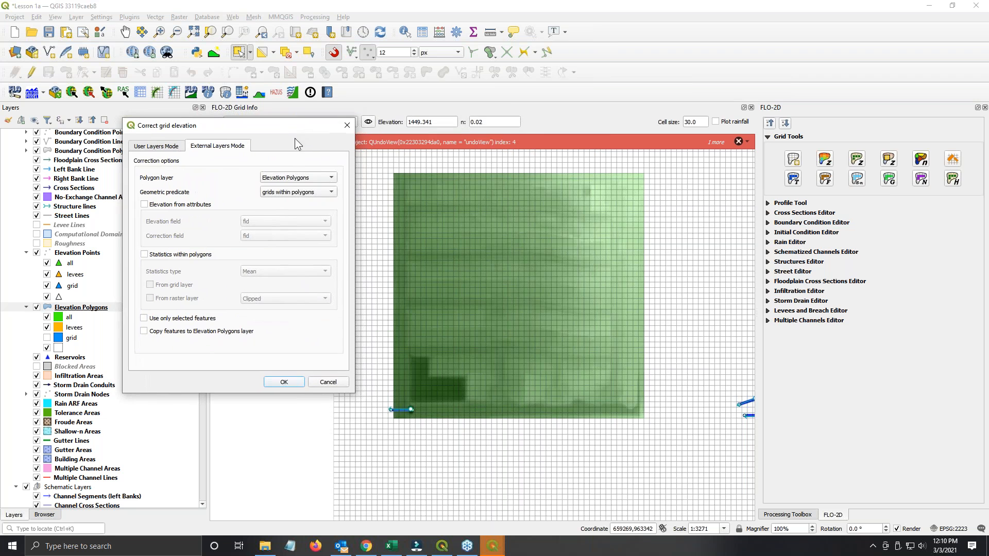
left_click(306, 193)
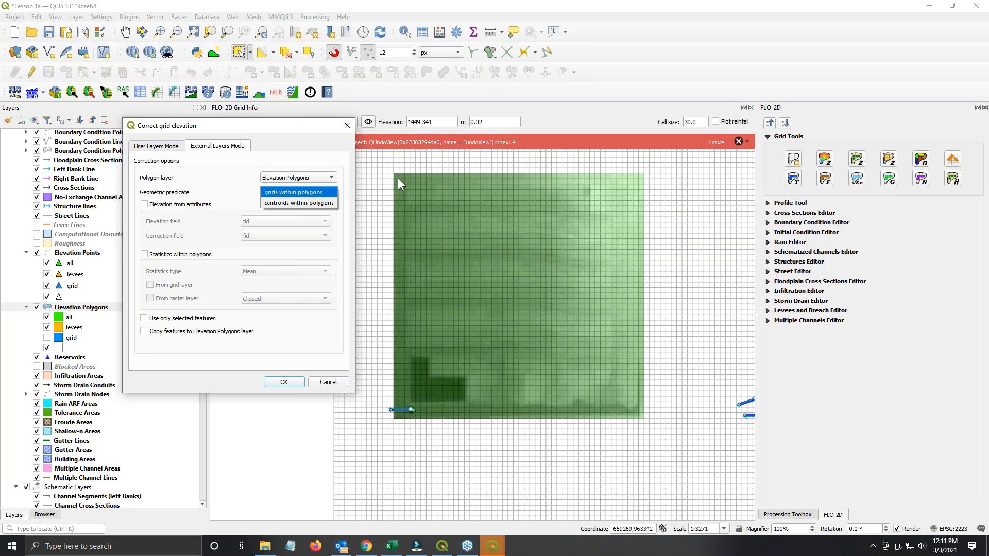
left_click(317, 203)
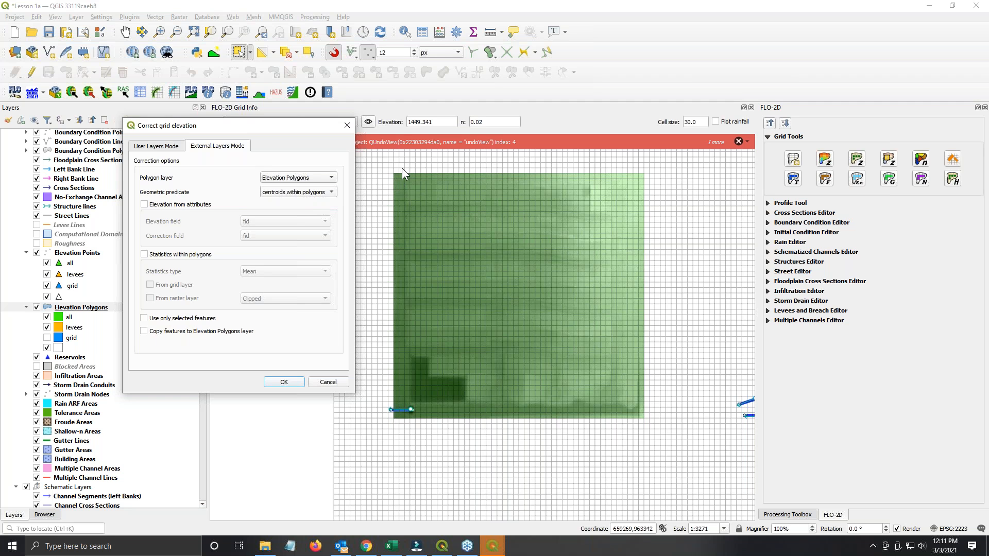
left_click(299, 193)
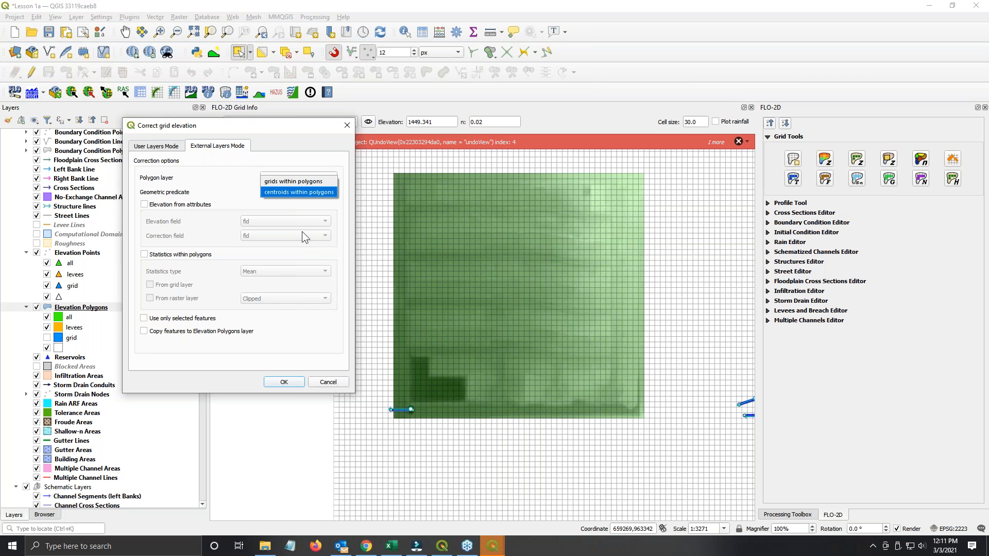
left_click(287, 192)
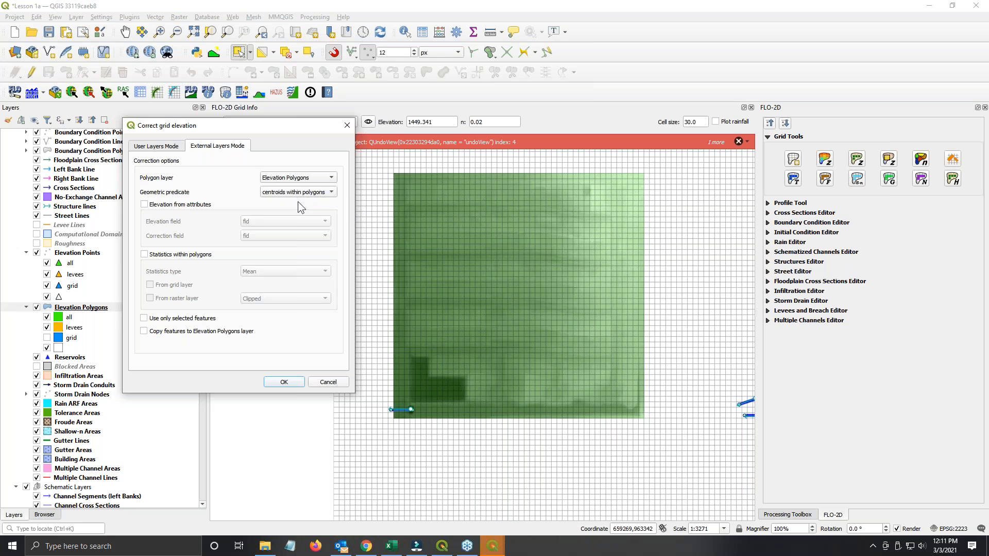
Step: Enable statistics within polygons from the raster layer in the elevation correction, and dismiss the dialog without applying it
left_click(144, 253)
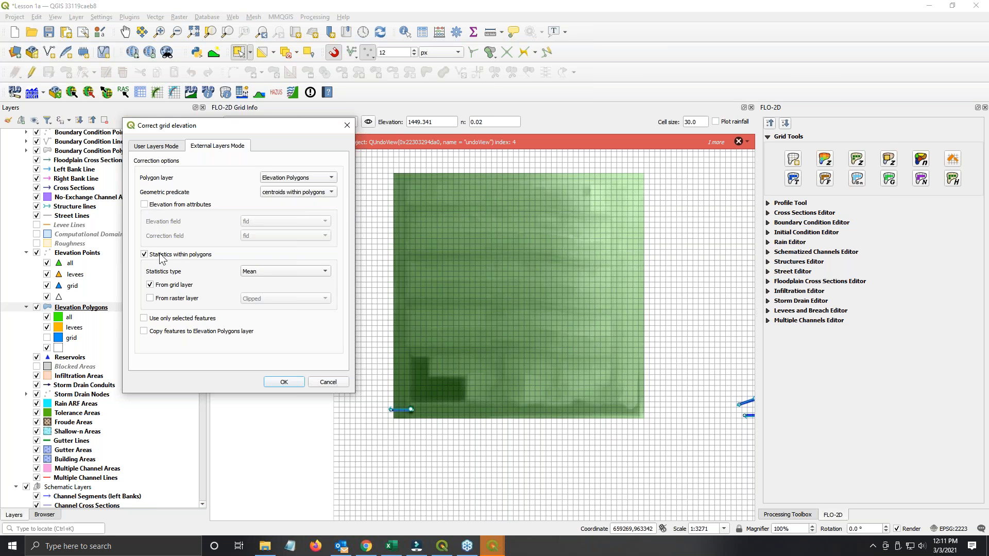
left_click(150, 299)
left_click(328, 382)
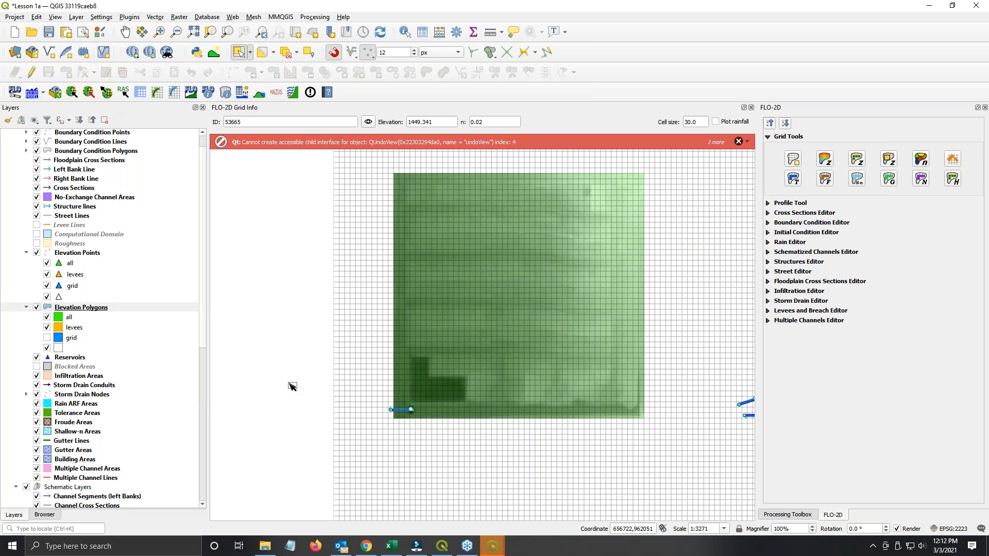
Step: Hide the levees and unnamed categories of the Elevation Polygons layer
left_click(69, 308)
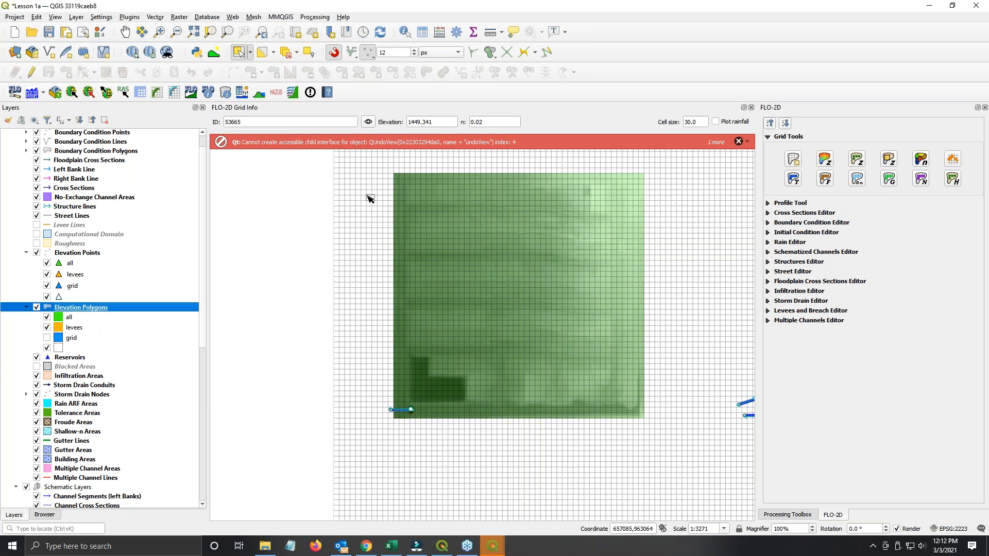
left_click(47, 328)
left_click(46, 349)
Step: Select all the small grid-cell polygons covering the raster and bring up the Elevation Polygons attribute table
left_click_drag(388, 177, 654, 429)
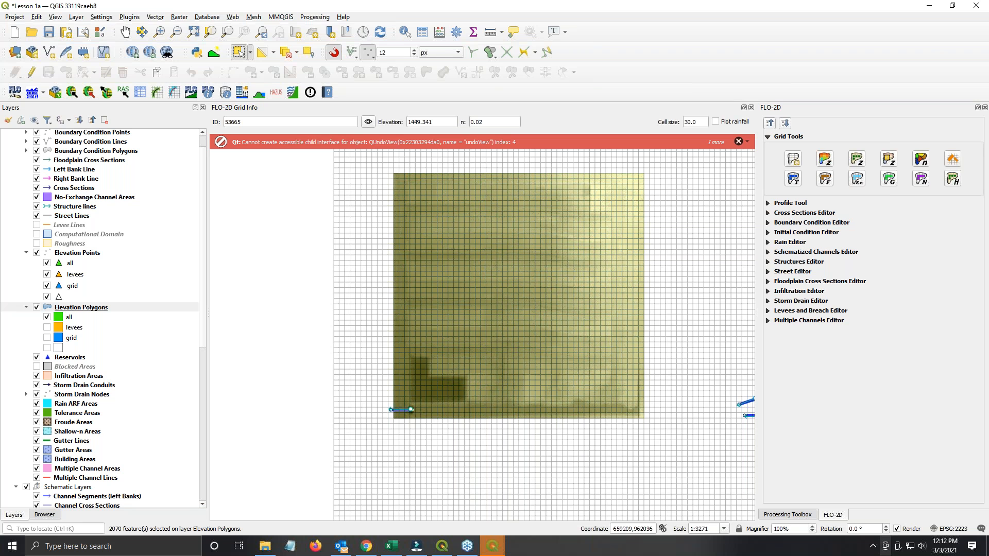
left_click(486, 553)
left_click(661, 517)
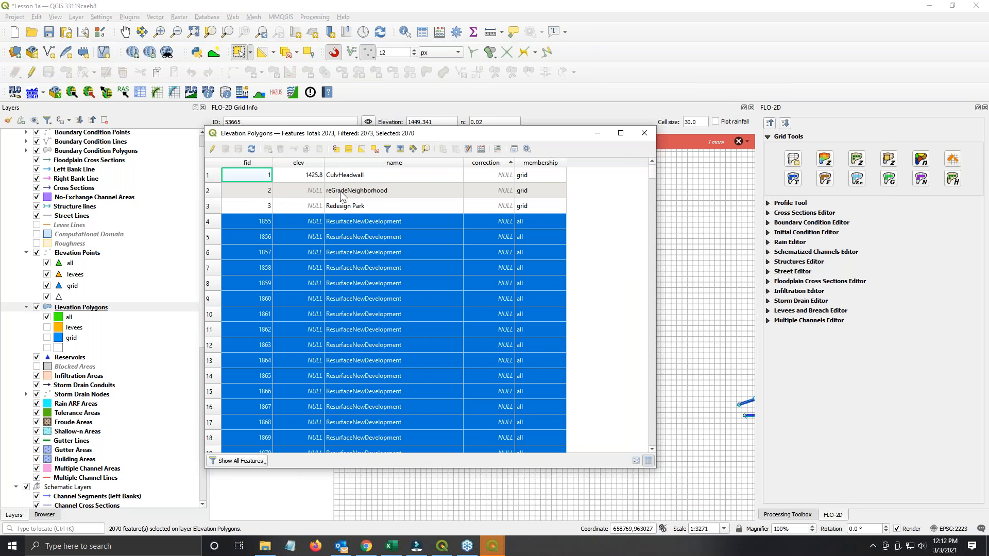
Step: Move the attribute table off the map and set up an external-layer elevation correction on Elevation Polygons with centroids within polygons
left_click(341, 191)
key("ctrl")
left_click_drag(376, 133, 988, 196)
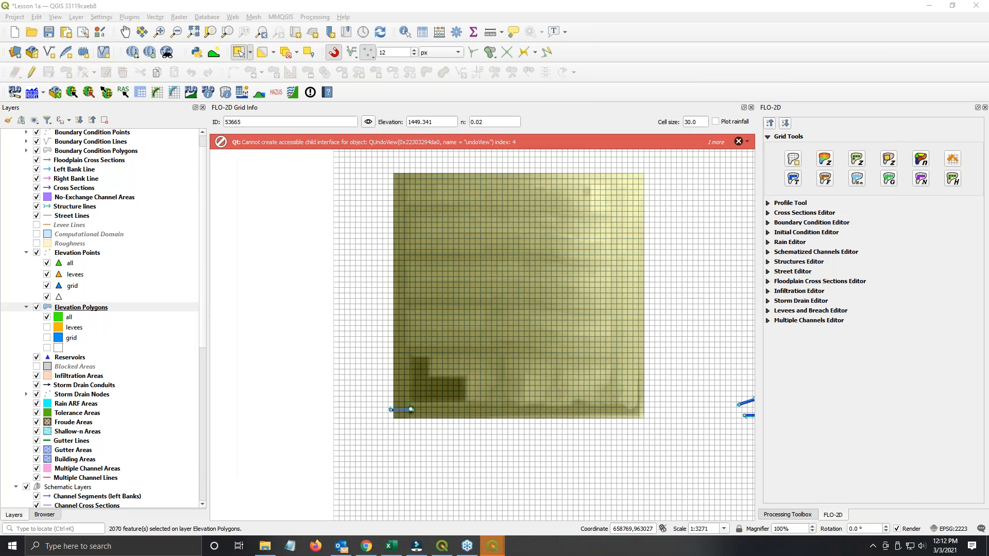
left_click(889, 160)
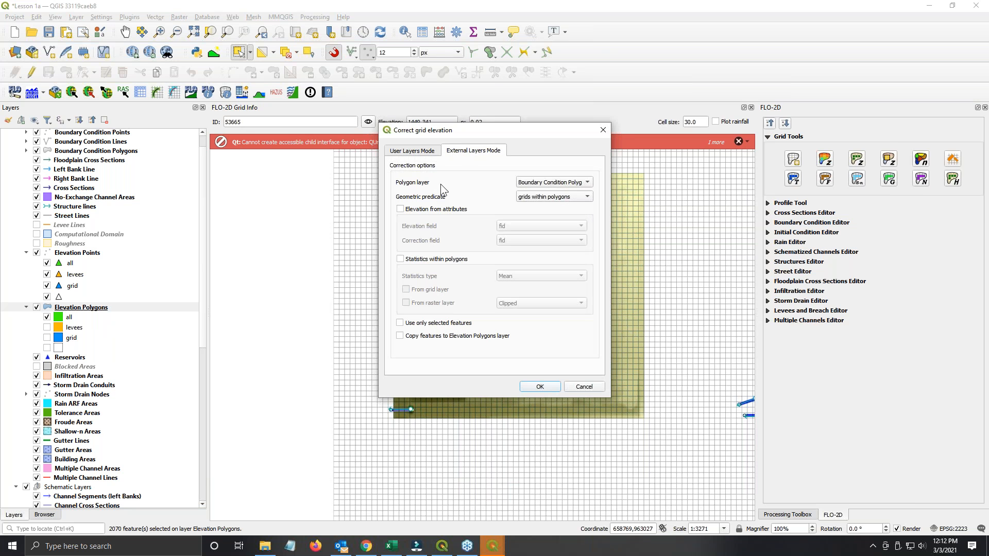
left_click(561, 187)
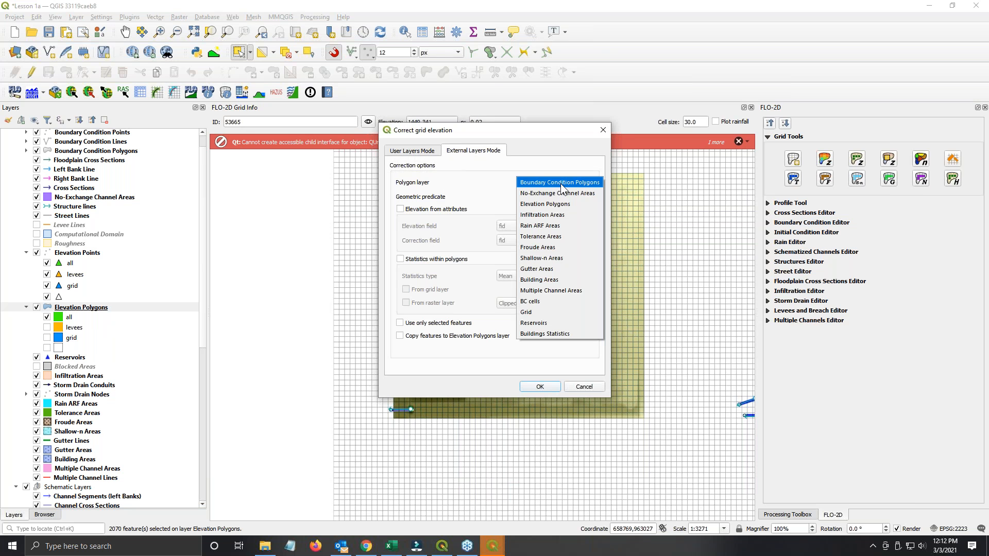
left_click(563, 206)
left_click(555, 199)
left_click(555, 205)
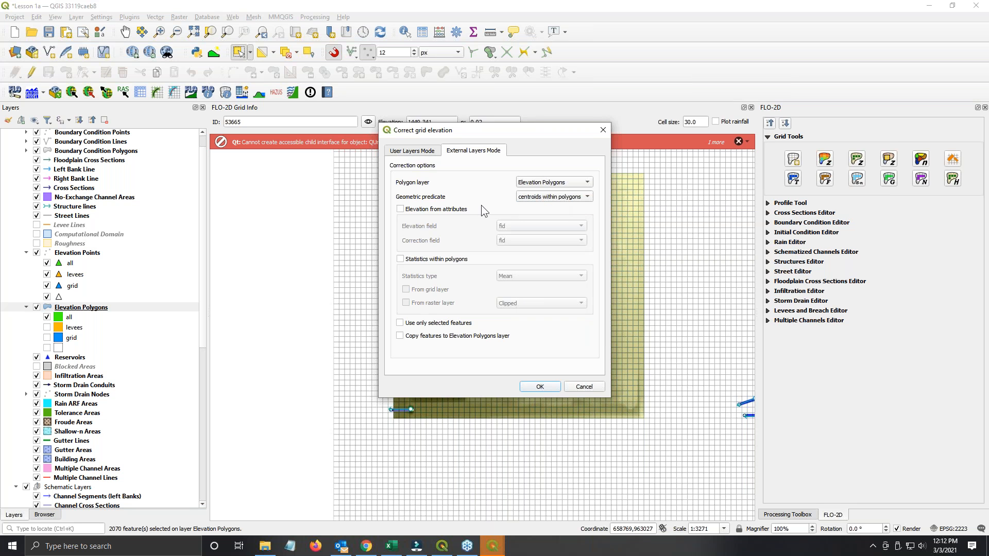
Step: Correct the grid elevations with mean statistics from the Clipped raster, using only selected features, and dismiss the messages
left_click(400, 259)
left_click(405, 302)
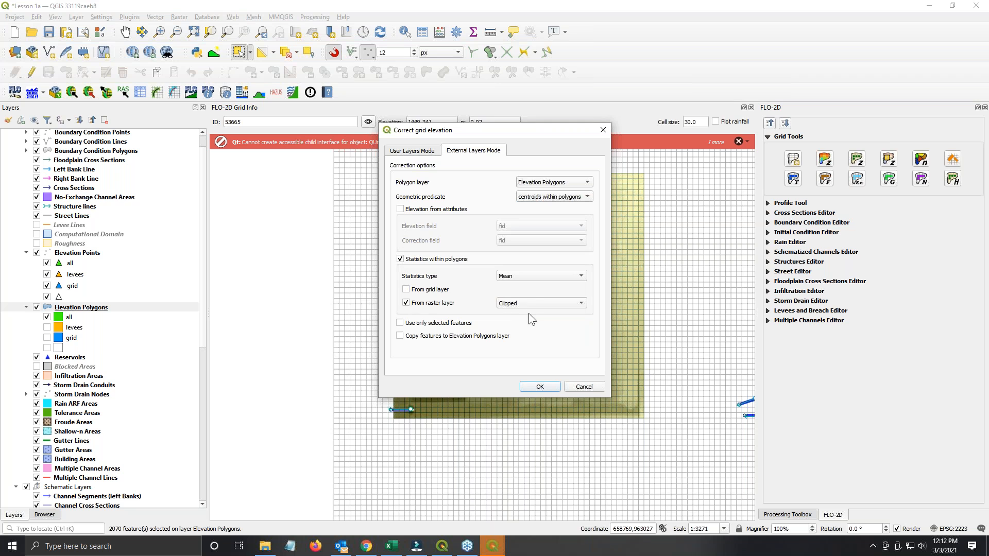
left_click(436, 323)
left_click(539, 387)
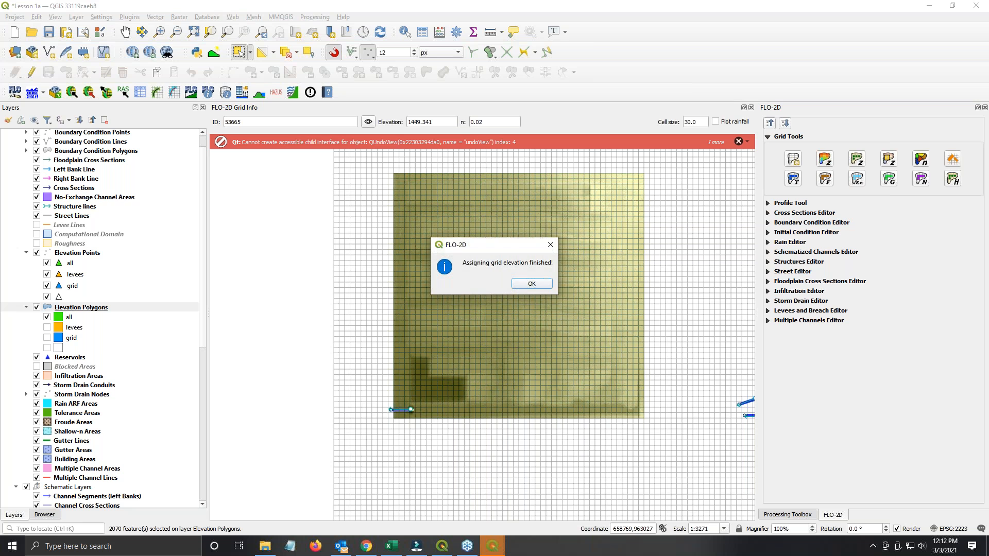
left_click(535, 284)
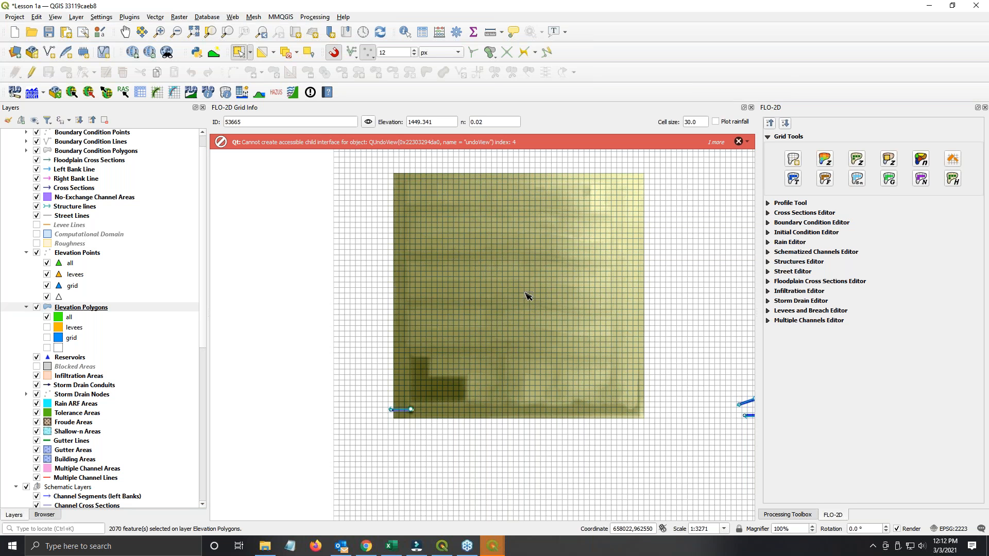
left_click(738, 142)
left_click(737, 141)
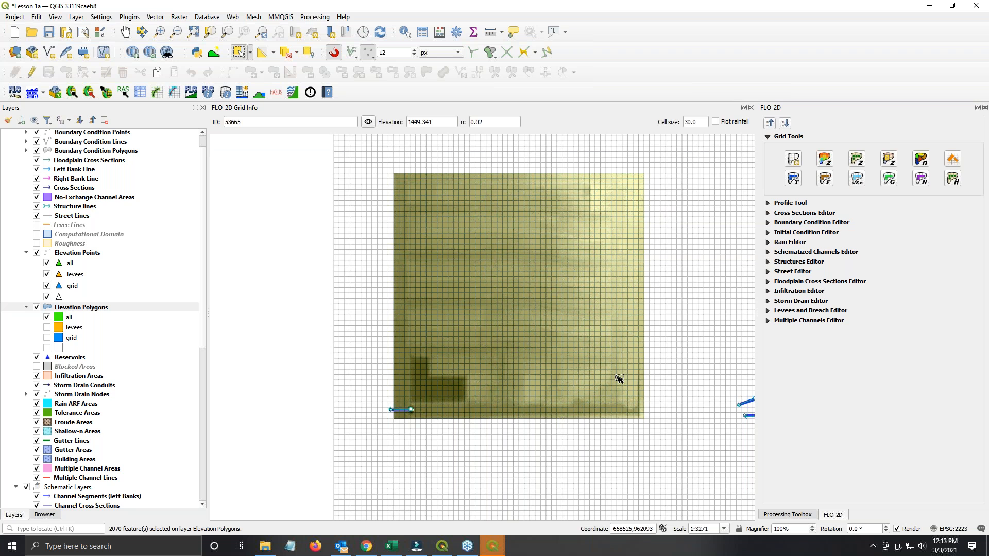
left_click(496, 546)
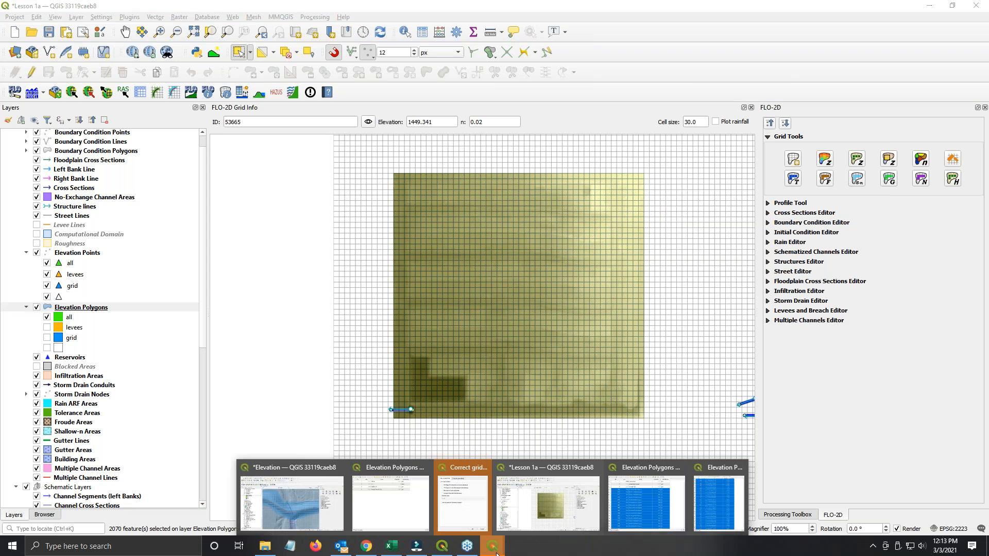
left_click(470, 502)
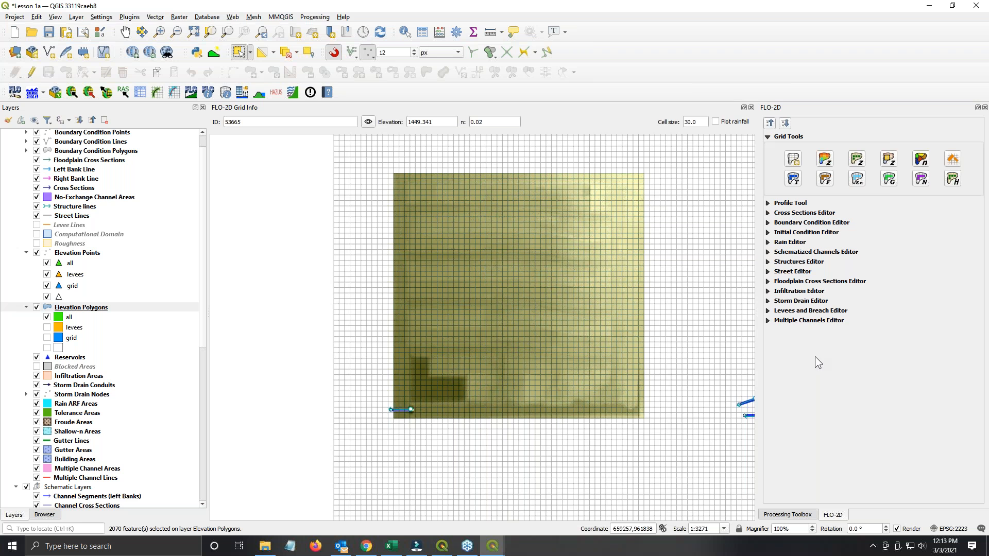
Step: Show the levees, grid and unnamed categories of the Elevation Polygons layer across the whole grid
scroll(523, 344, "down", 2)
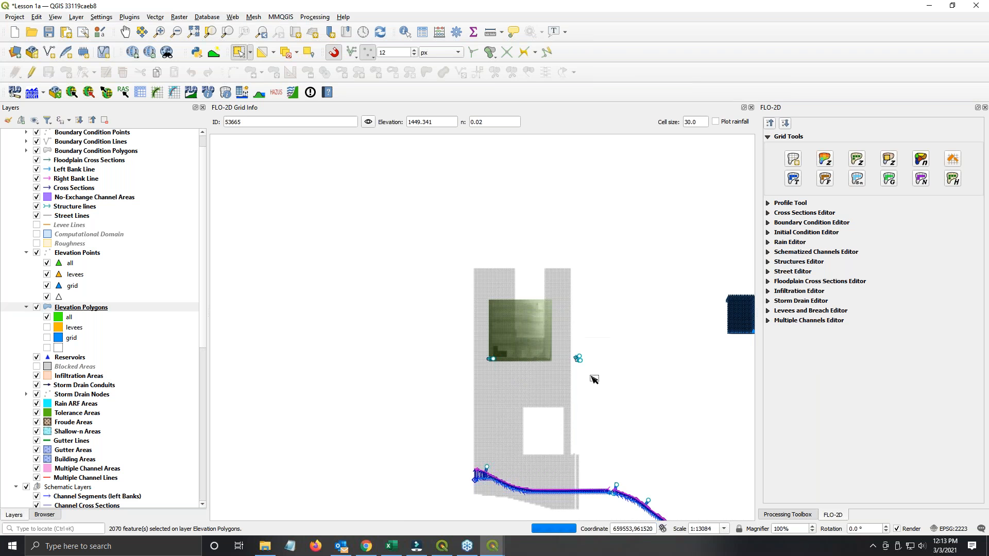
left_click_drag(658, 400, 438, 299)
scroll(442, 422, "up", 1)
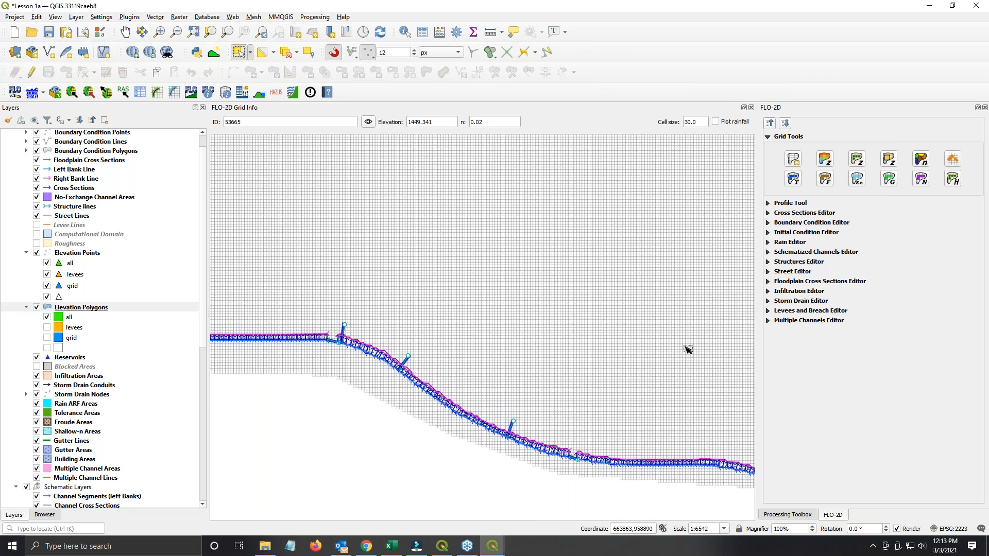
scroll(687, 349, "down", 1)
left_click_drag(697, 304, 556, 342)
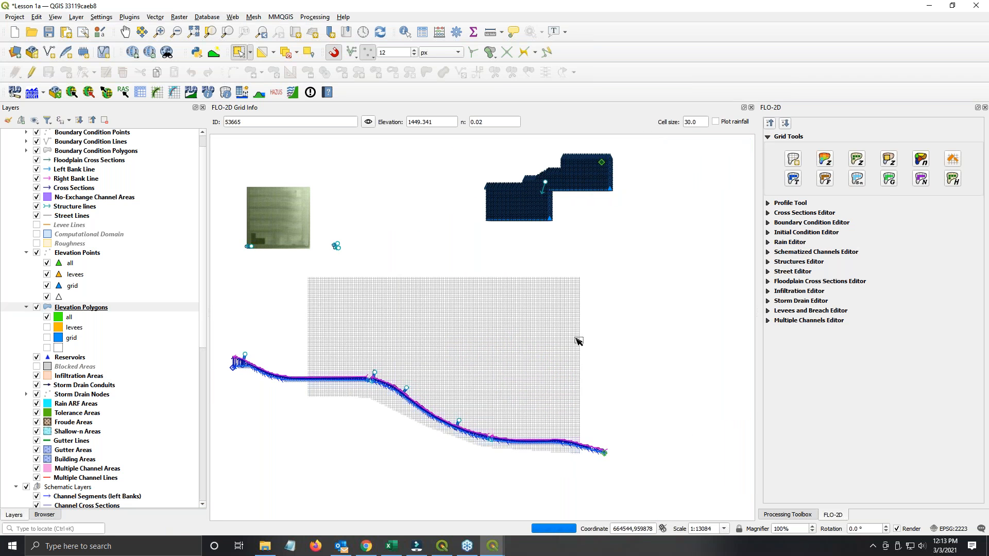
scroll(569, 322, "down", 1)
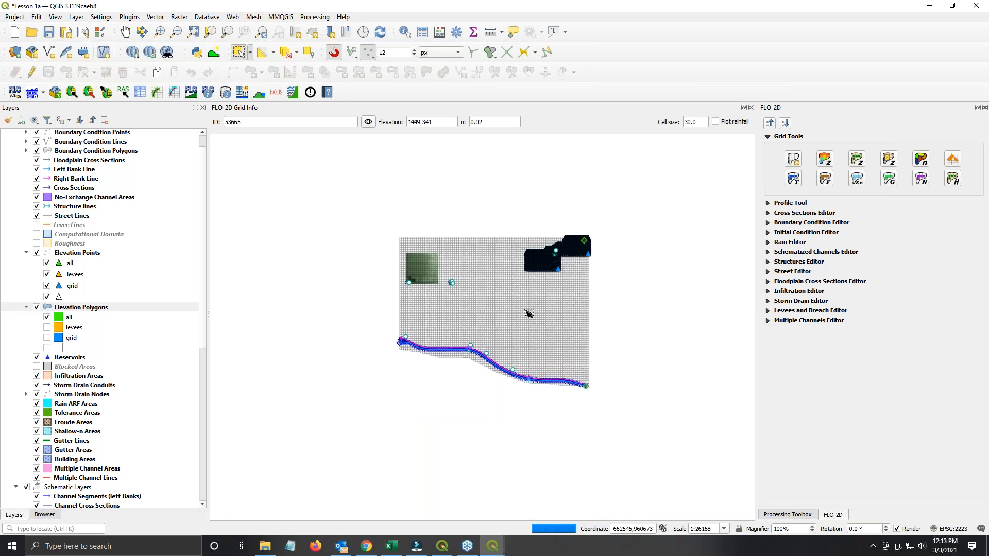
scroll(533, 330, "up", 1)
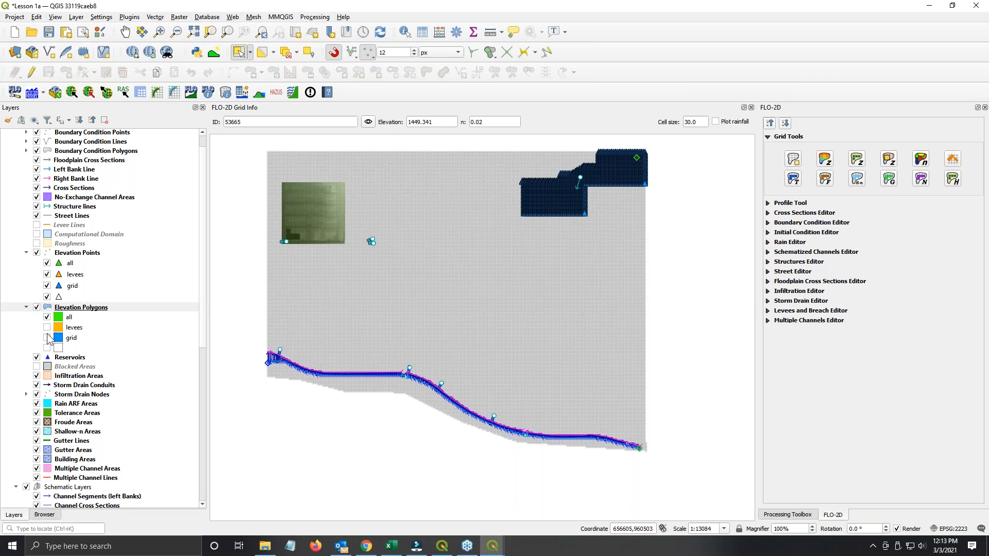
left_click(47, 327)
left_click(47, 337)
left_click(47, 348)
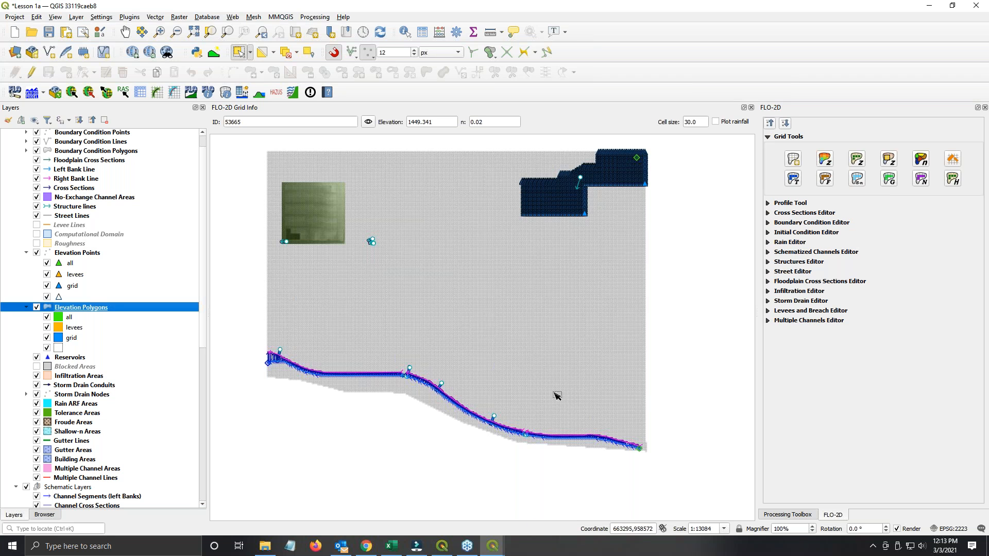
scroll(633, 353, "up", 1)
scroll(596, 399, "down", 1)
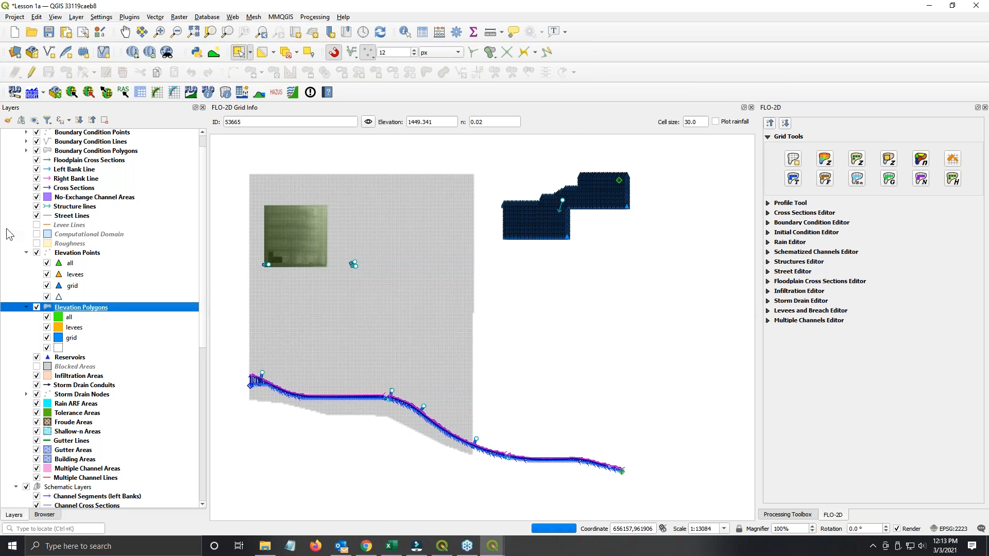
Step: Hide the Elevation Points layer and the Clipped raster, and show the Elevation raster under the grid
left_click(36, 253)
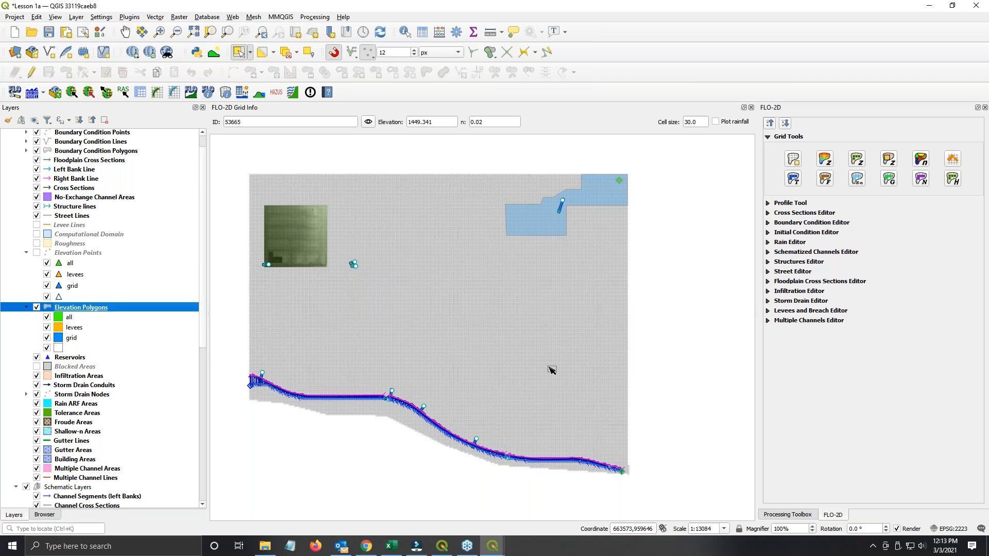
scroll(78, 412, "down", 10)
scroll(60, 490, "down", 1)
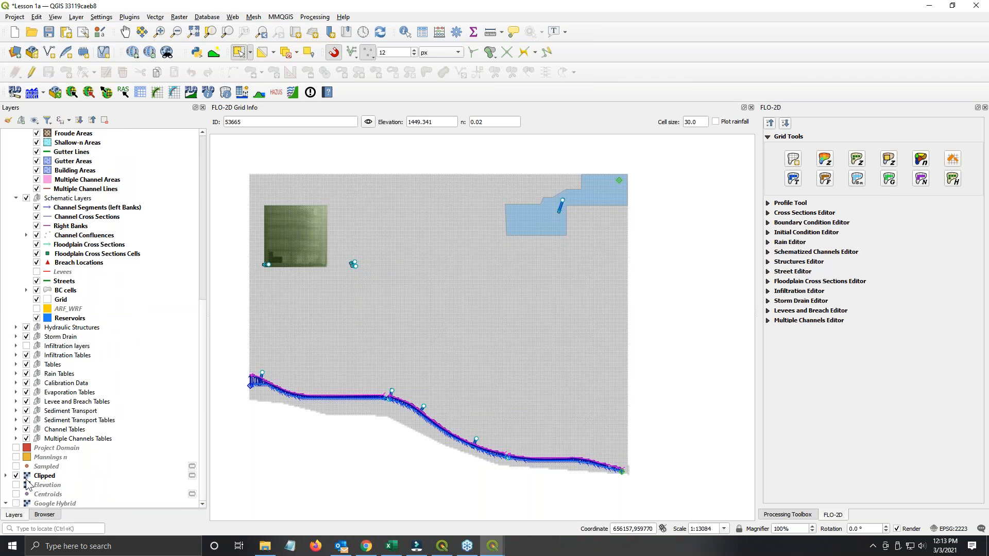
left_click(16, 475)
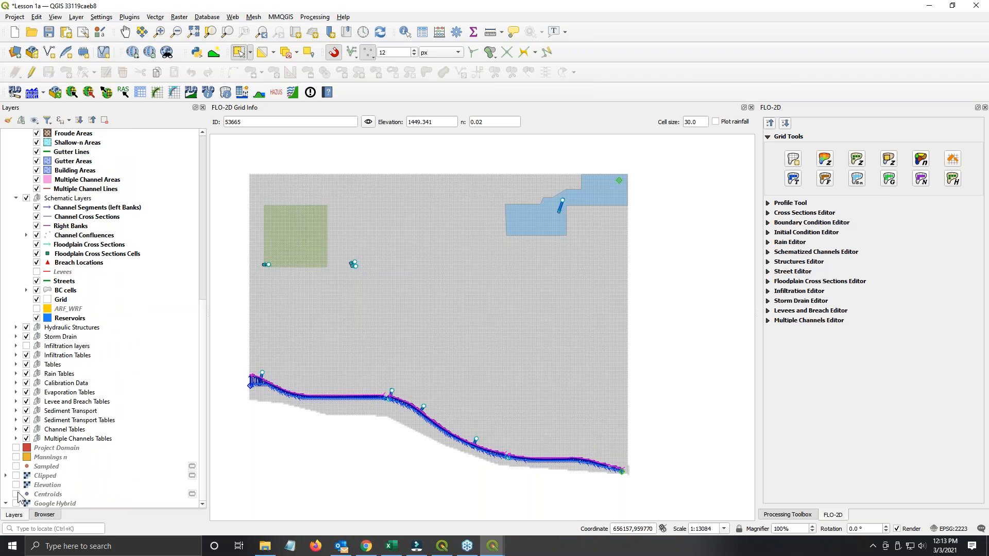
left_click(15, 484)
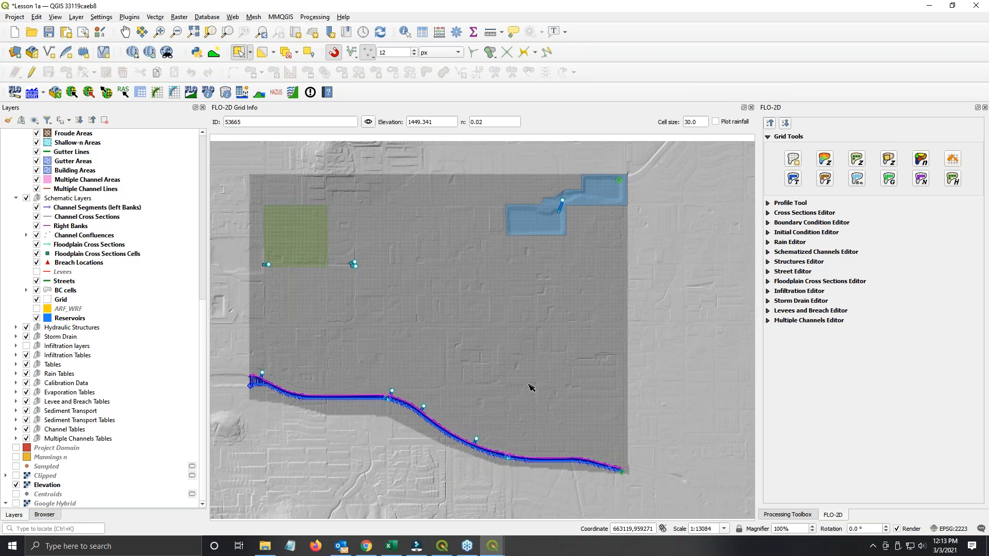
Step: Turn on the Google Hybrid imagery and toggle the Elevation raster over it to compare the park beside N 19th Terrace
scroll(530, 386, "up", 1)
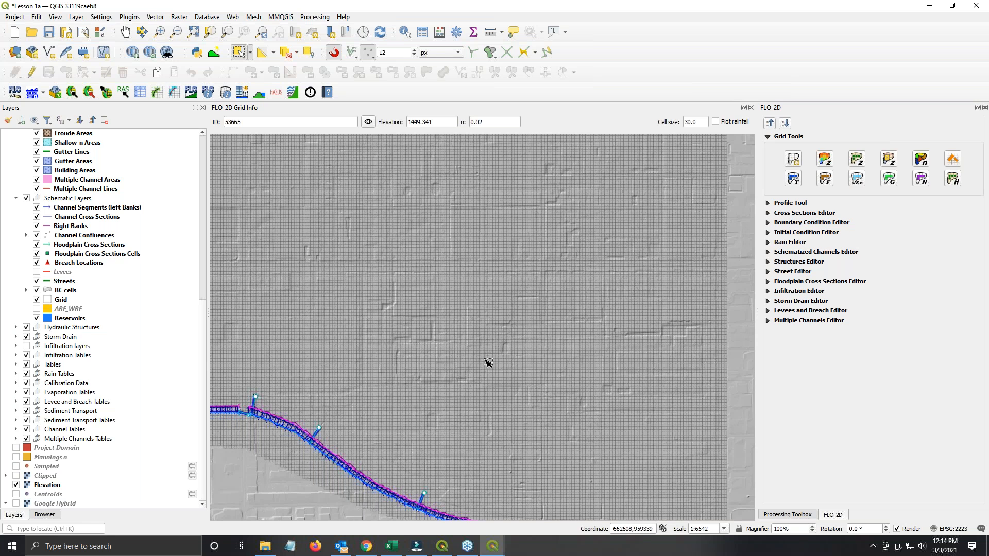
scroll(423, 179, "up", 1)
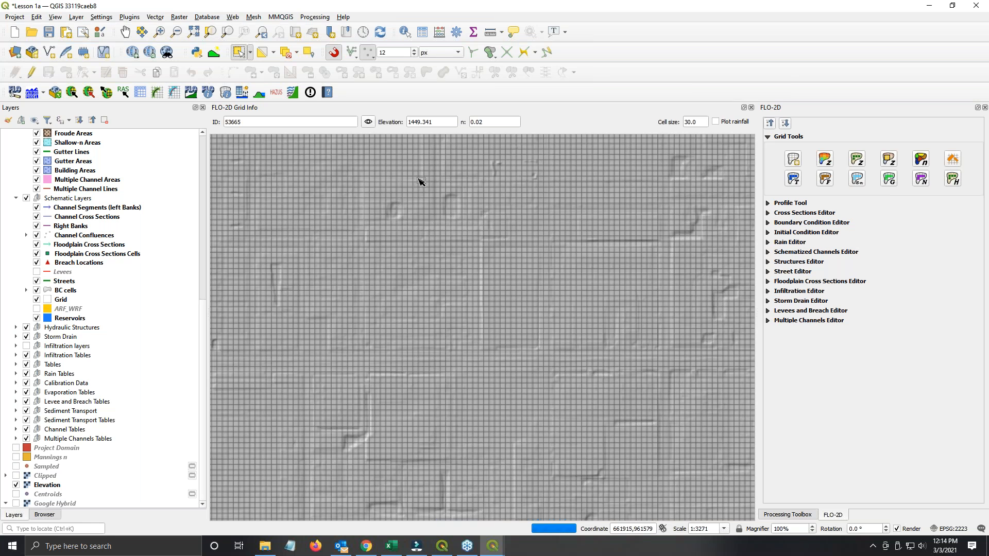
left_click(16, 485)
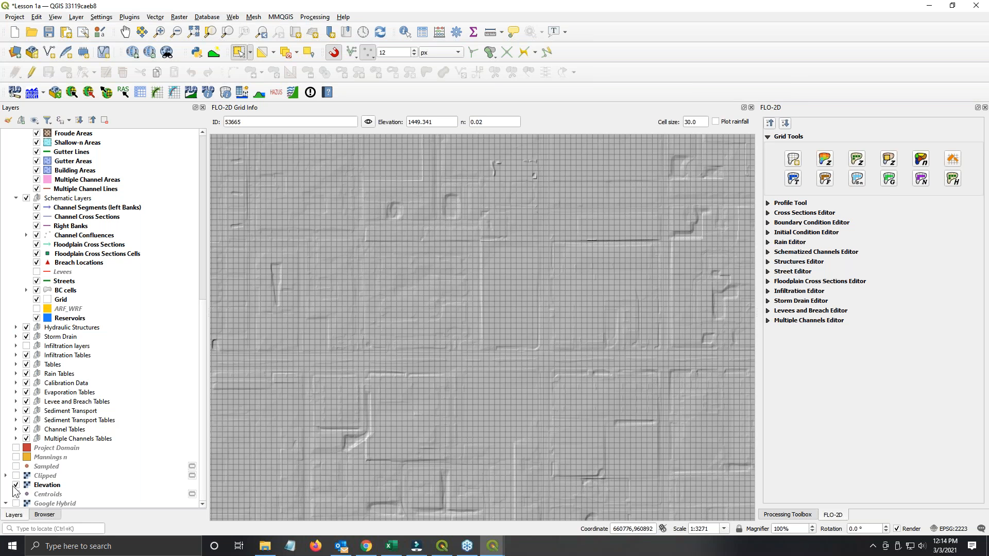
left_click(16, 503)
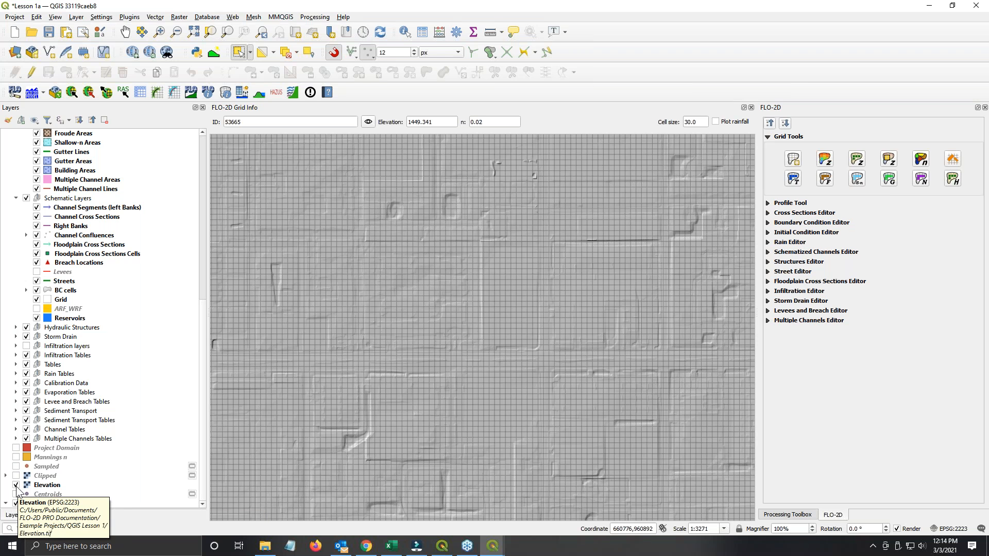
left_click(16, 485)
left_click(16, 485)
left_click(16, 485)
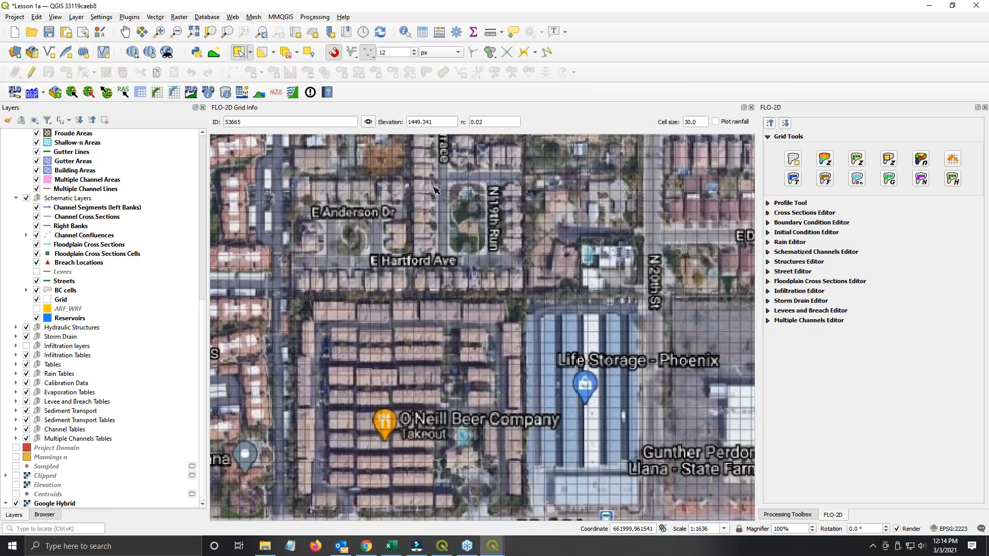
scroll(436, 187, "up", 1)
left_click_drag(486, 188, 493, 240)
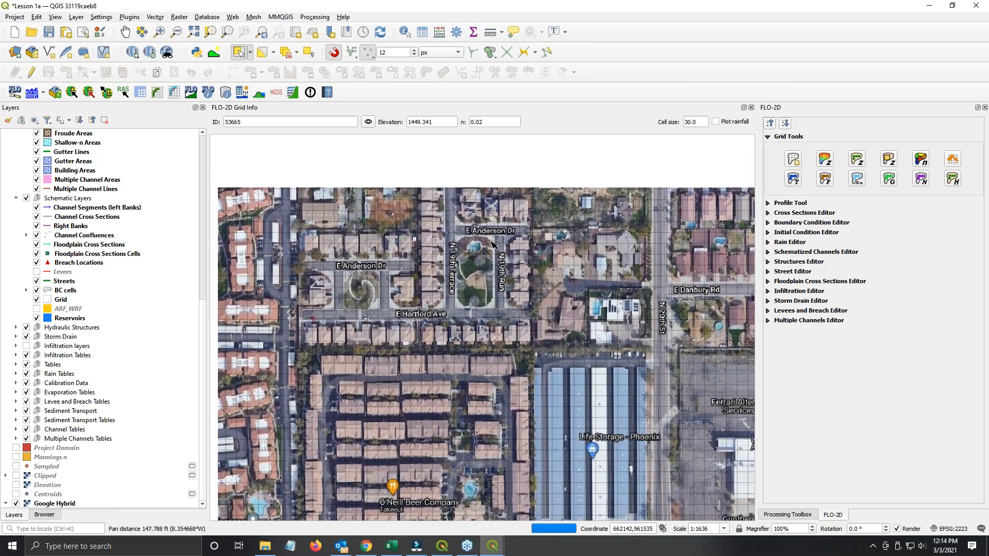
scroll(493, 241, "up", 1)
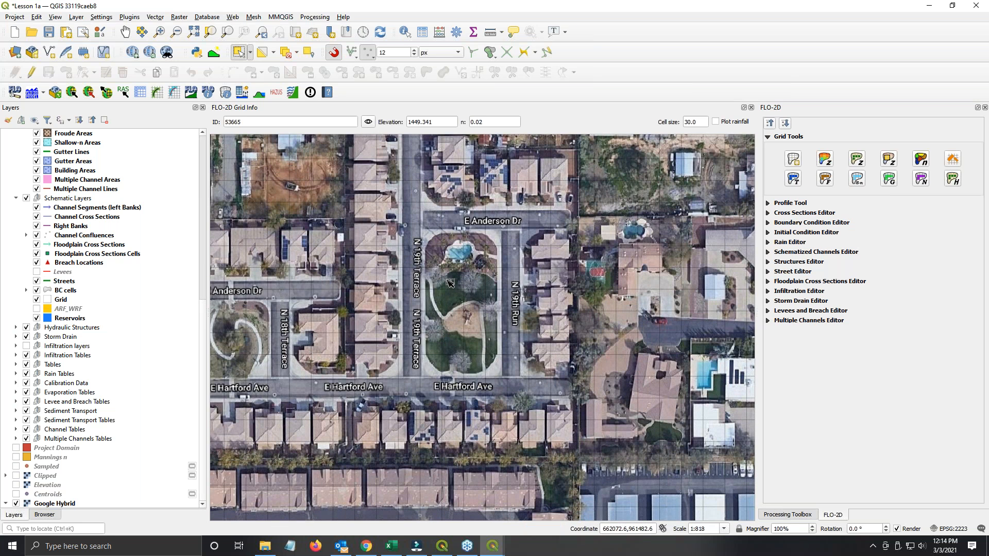
left_click(16, 485)
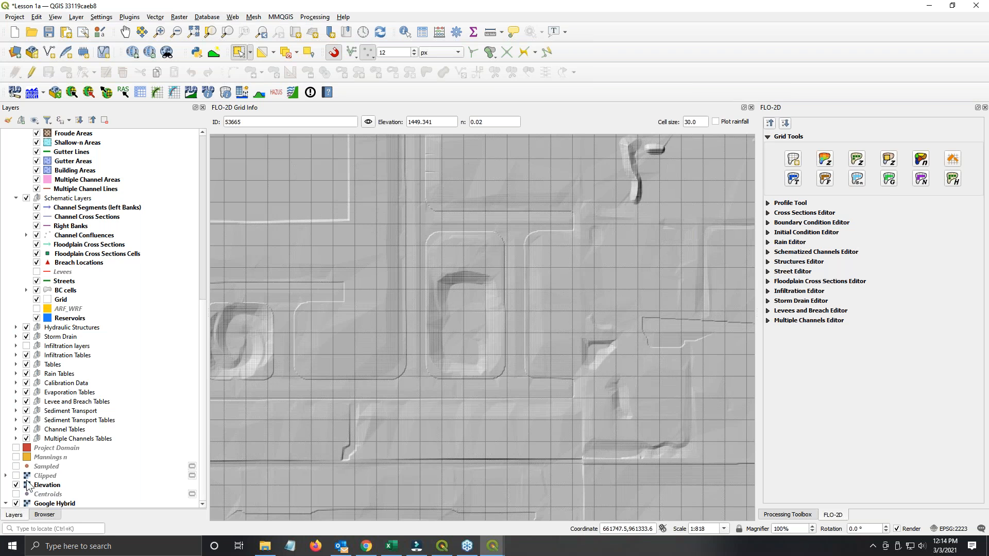
Step: Draw a four-corner polygon around the park basin in the Elevation Polygons layer
scroll(56, 193, "up", 2)
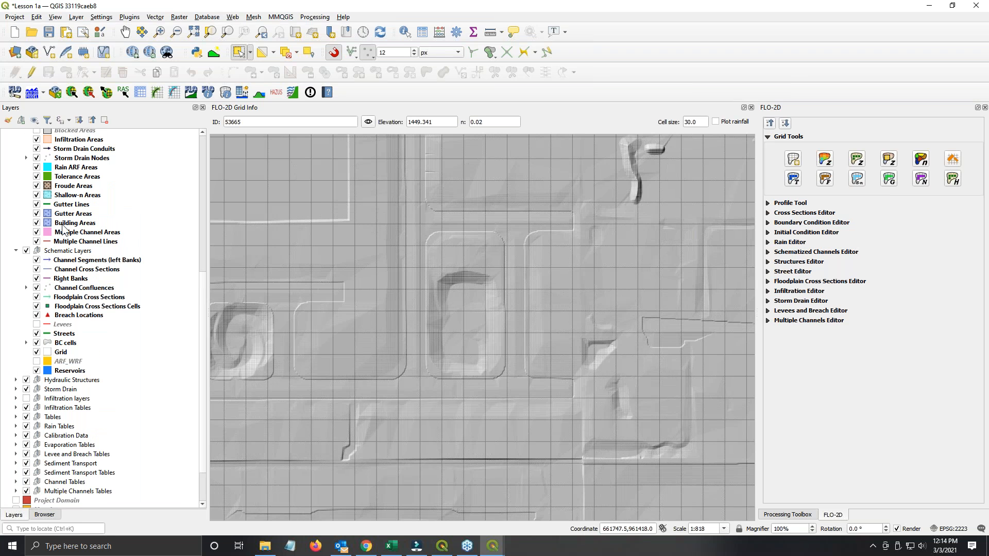
scroll(67, 257, "up", 2)
scroll(66, 202, "up", 3)
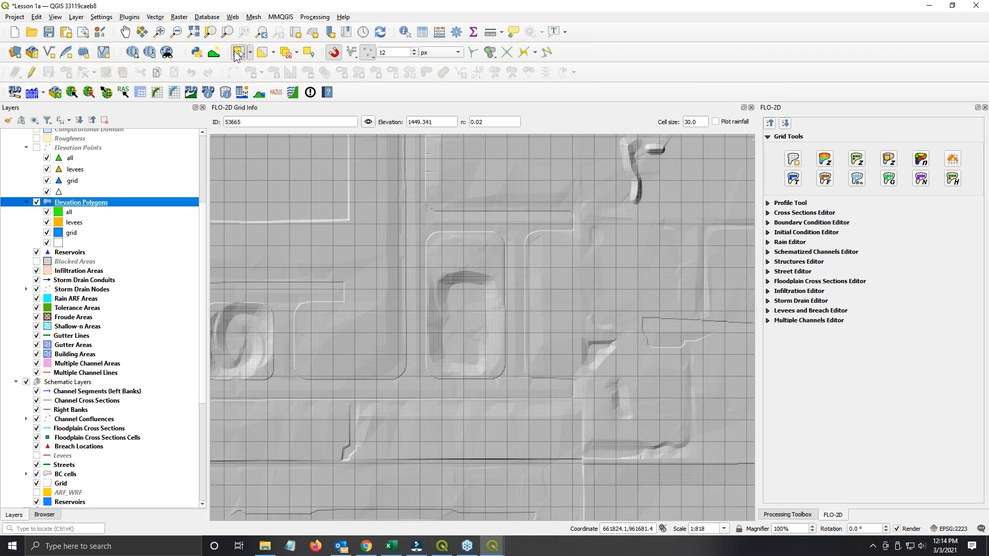
left_click(33, 73)
left_click(64, 73)
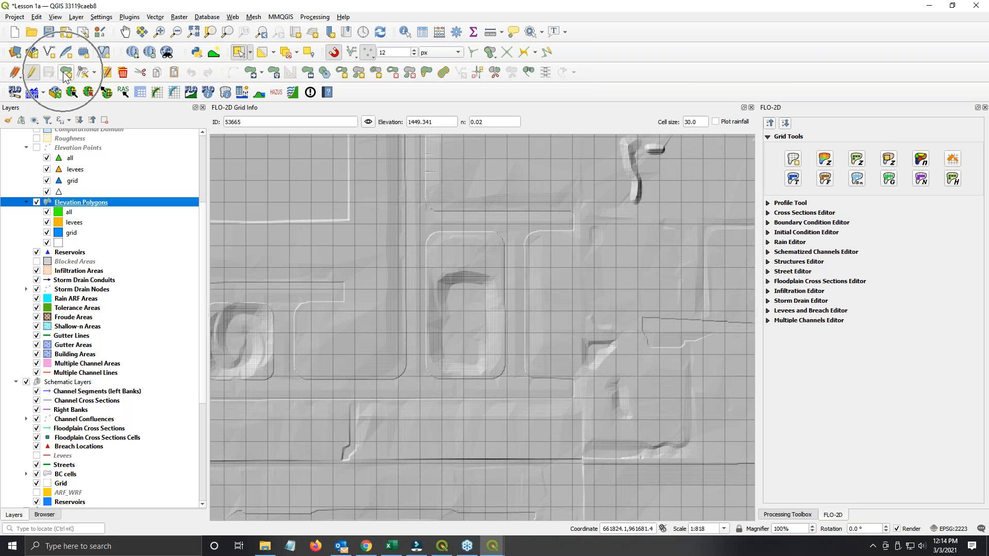
left_click(430, 273)
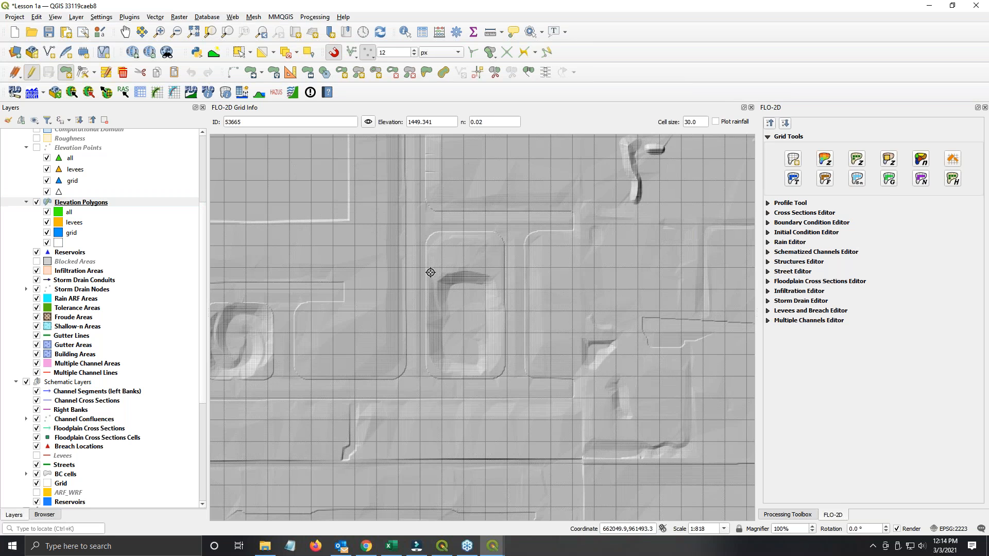
left_click(500, 272)
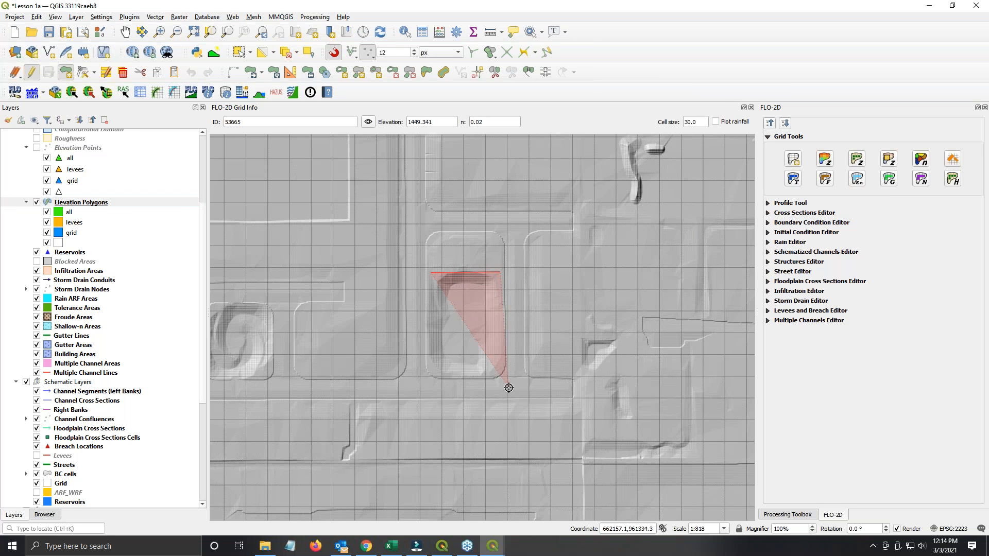
left_click(506, 377)
left_click(416, 380)
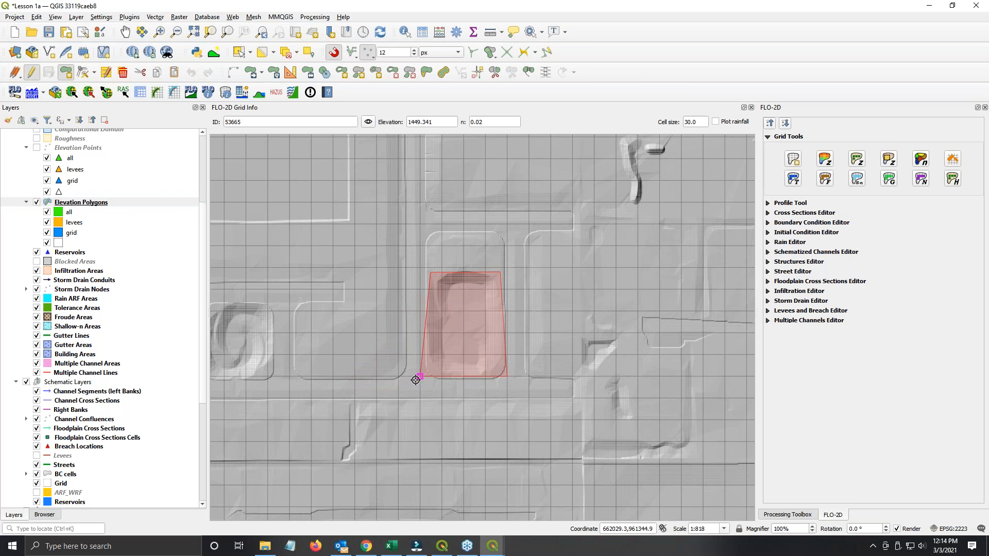
left_click(83, 75)
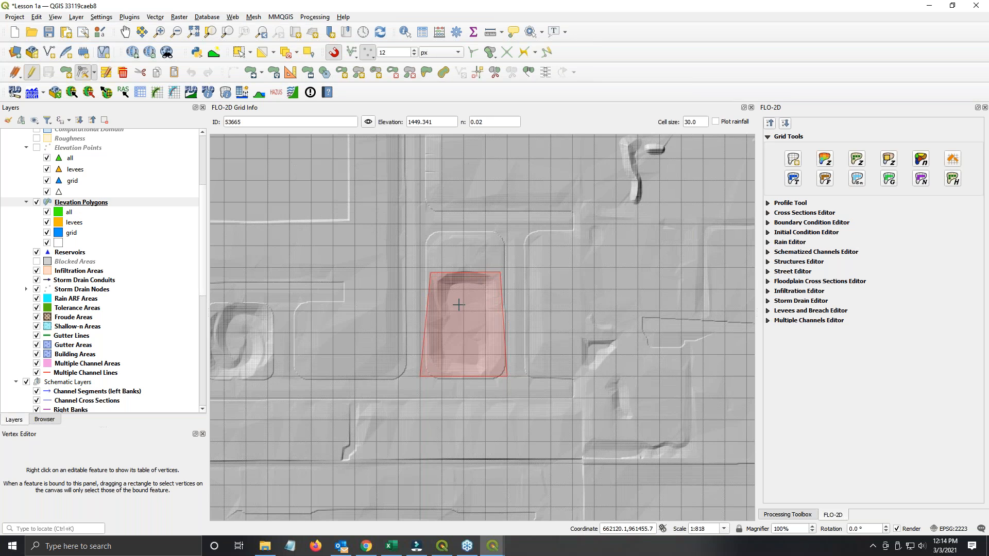
left_click(66, 72)
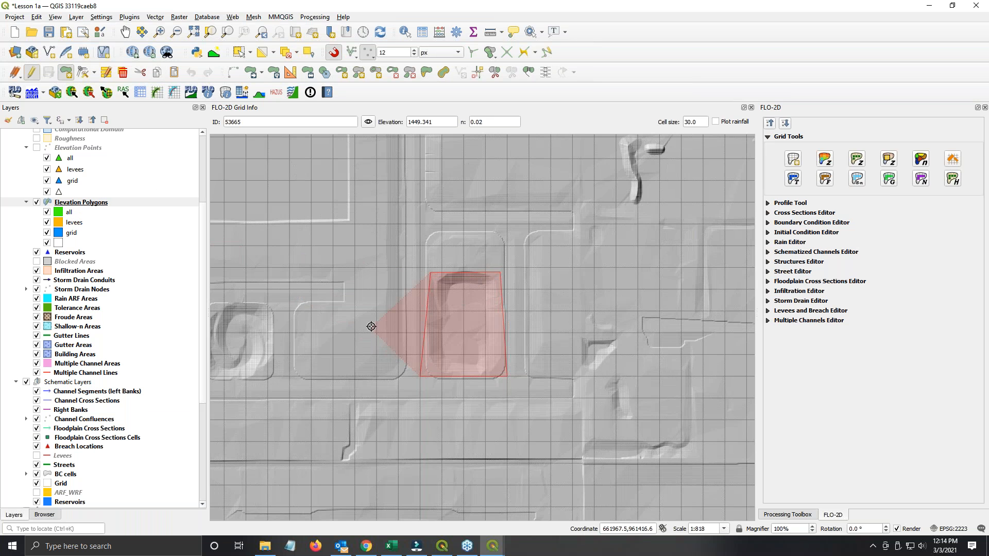
right_click(395, 310)
Step: Set the new basin polygon's membership to grid and its name to FillBasin, and accept the attributes
left_click(461, 245)
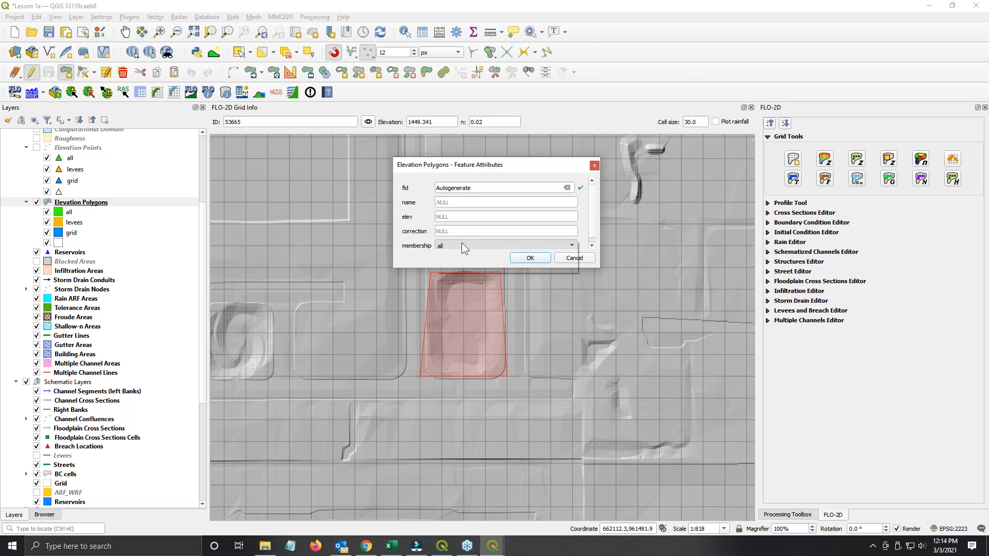
left_click(462, 256)
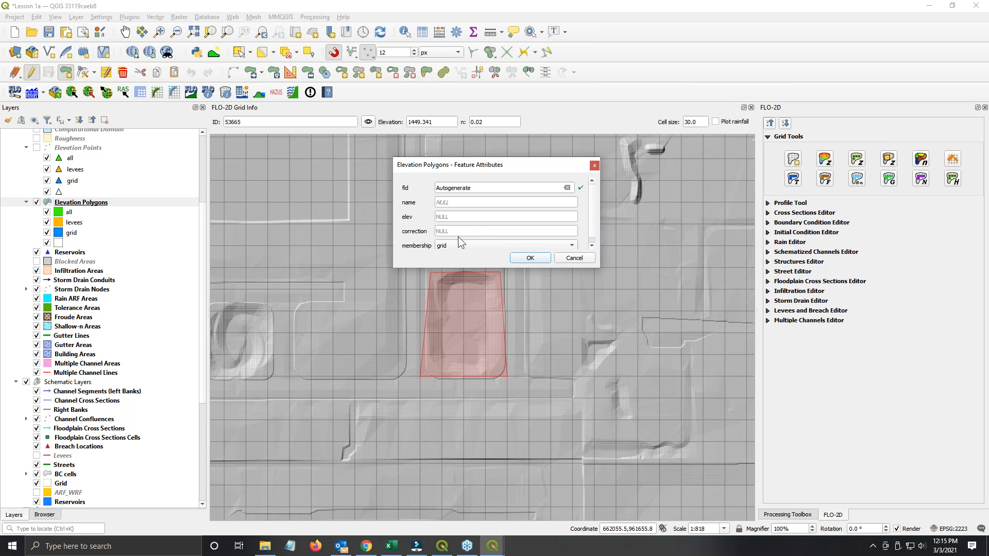
left_click(447, 203)
type("FillBasin")
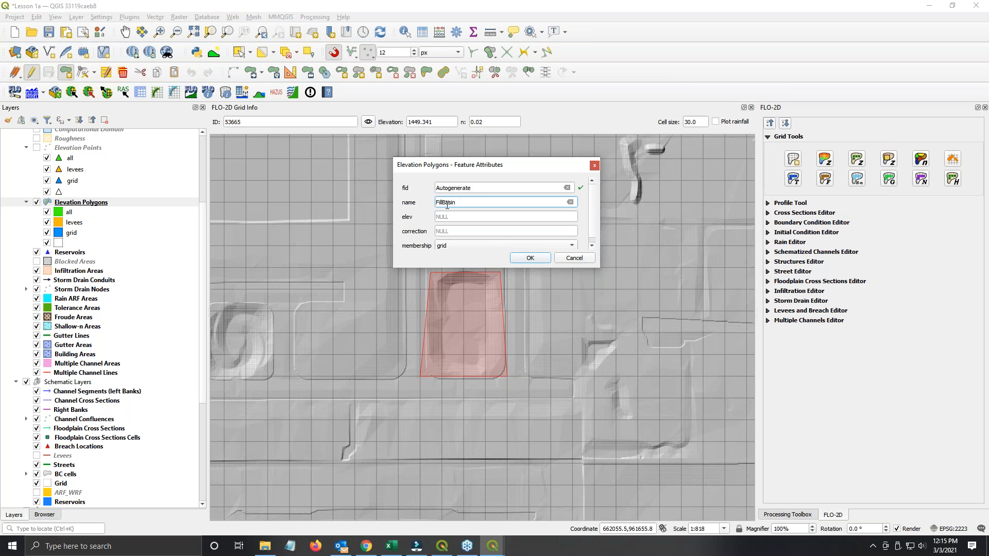
left_click(530, 258)
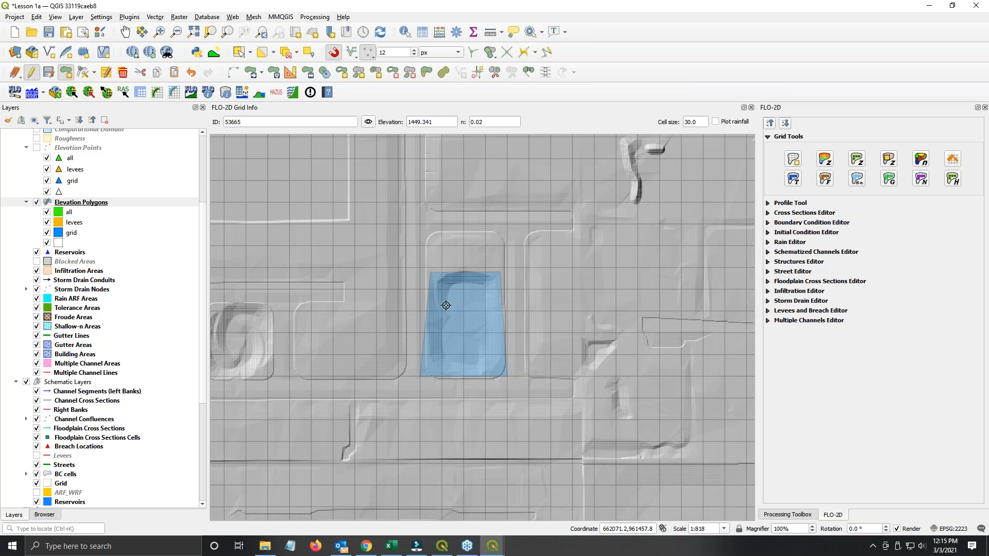
Step: Move the basin polygon's two upper vertices outward onto the grid corners and finish editing the Elevation Polygons layer
left_click(83, 72)
left_click_drag(429, 272, 419, 268)
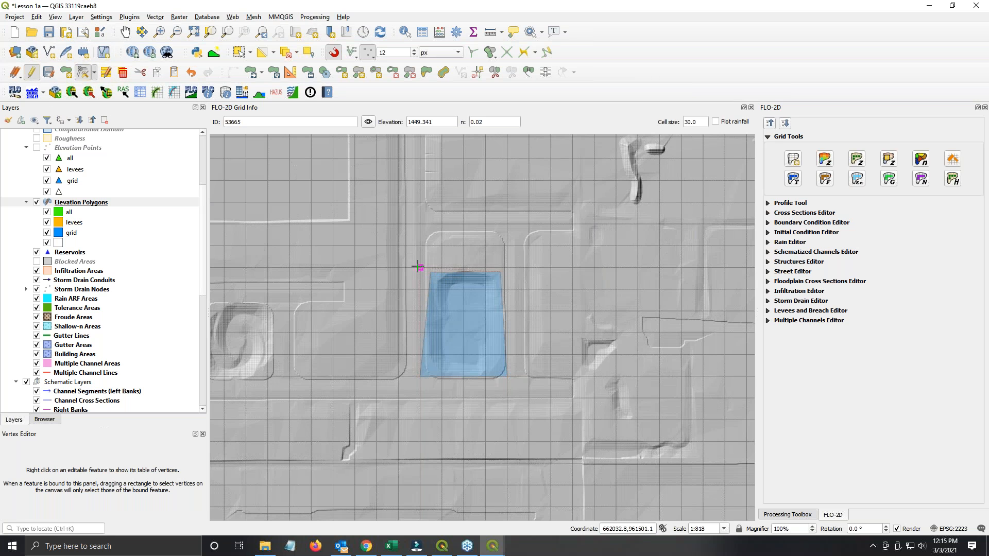
left_click(507, 268)
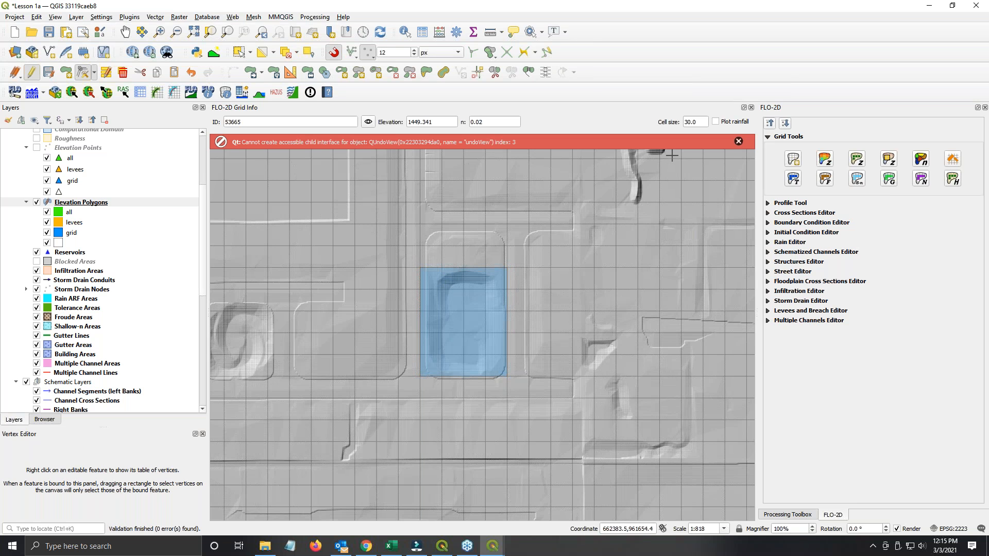
left_click(737, 141)
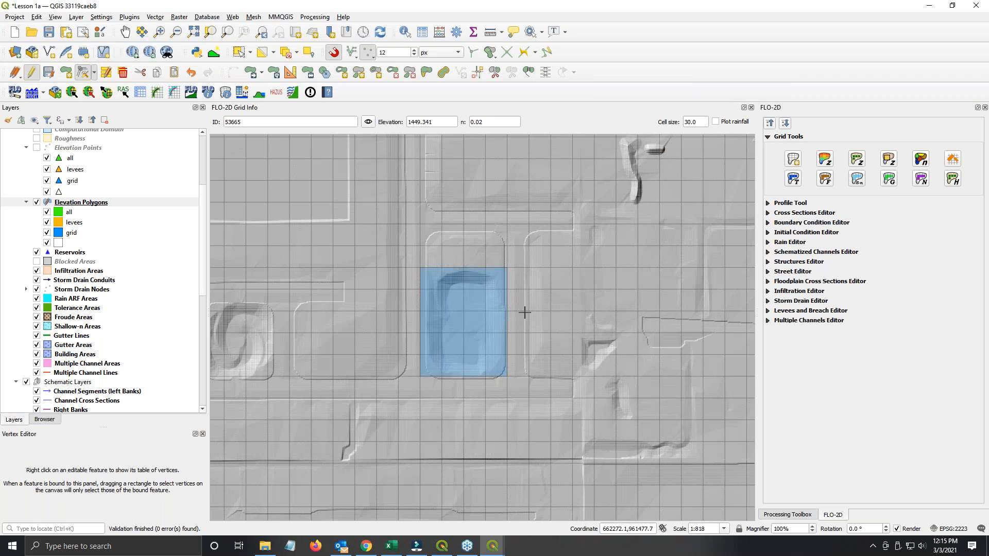
left_click(34, 72)
left_click(895, 161)
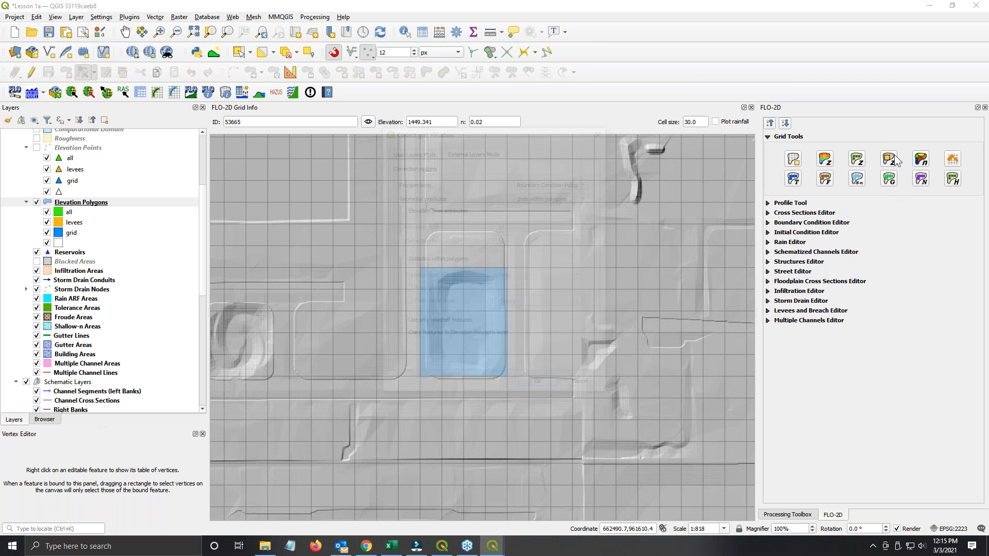
left_click_drag(450, 131, 662, 147)
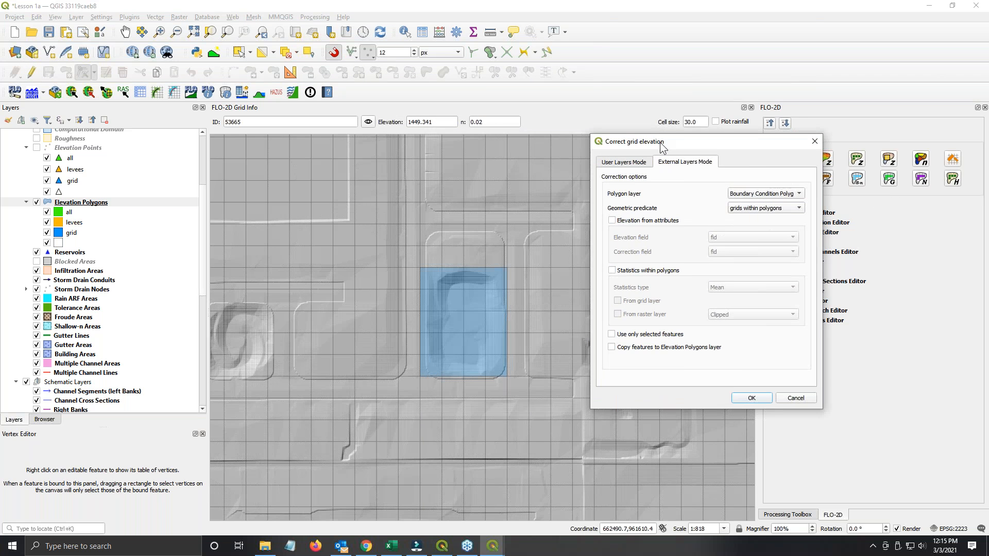
left_click(640, 164)
left_click(640, 206)
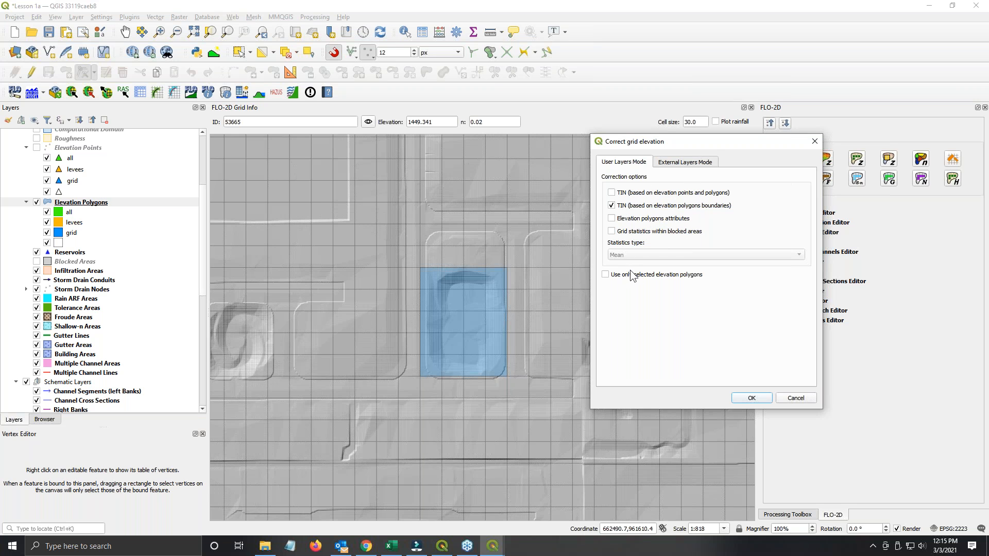
left_click(795, 398)
Step: Select the basin polygon, correct the grid elevations with the TIN based on elevation polygons boundaries, and dismiss the message
left_click(70, 204)
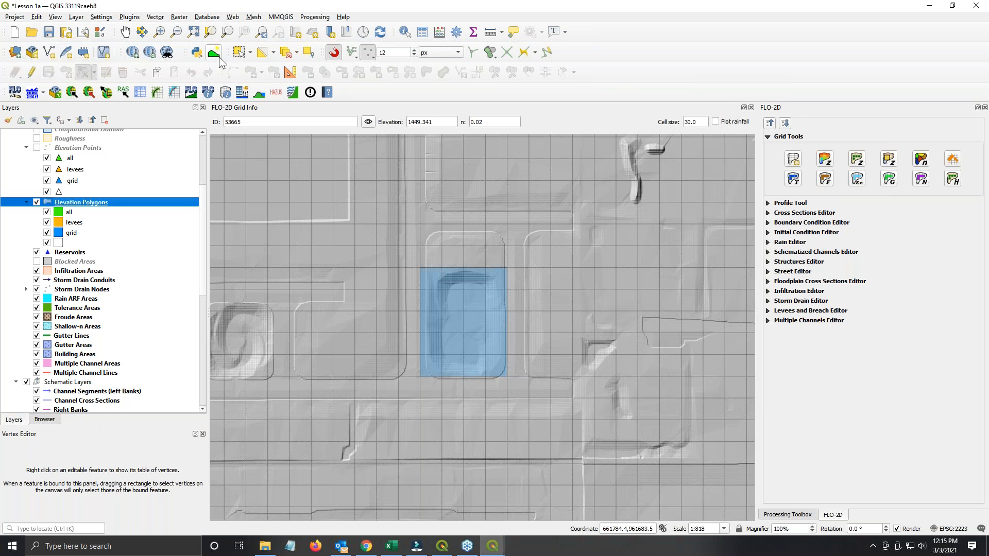
left_click(238, 52)
left_click(498, 311)
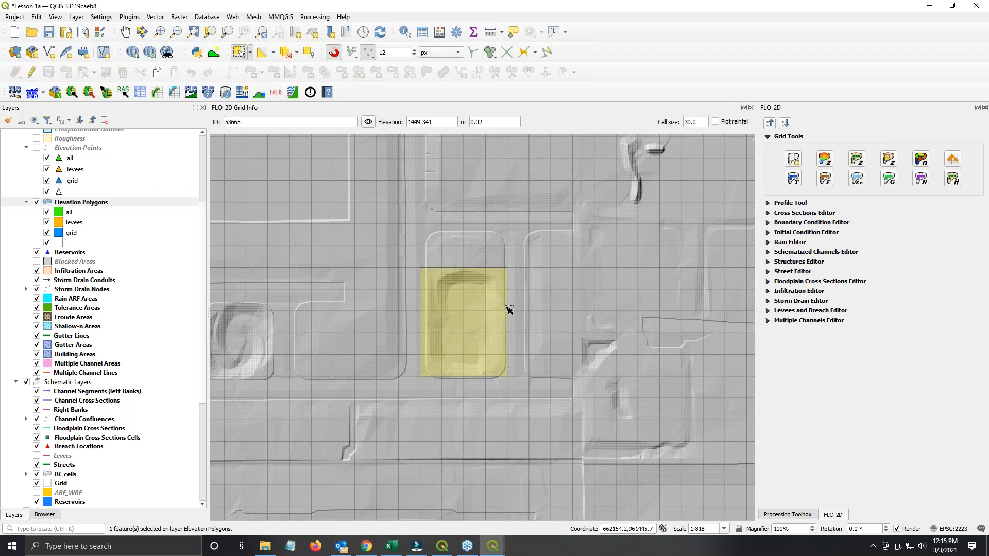
left_click(889, 157)
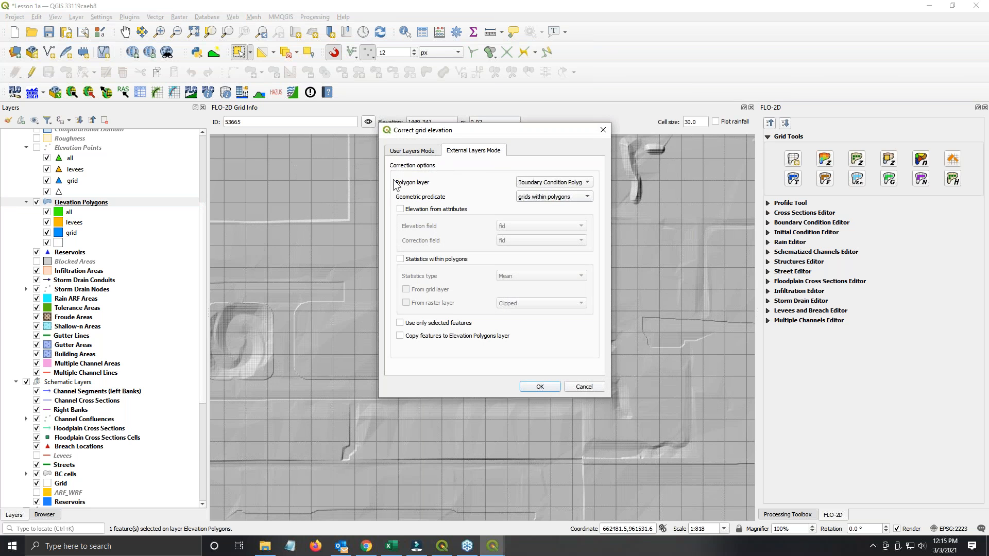
left_click(407, 154)
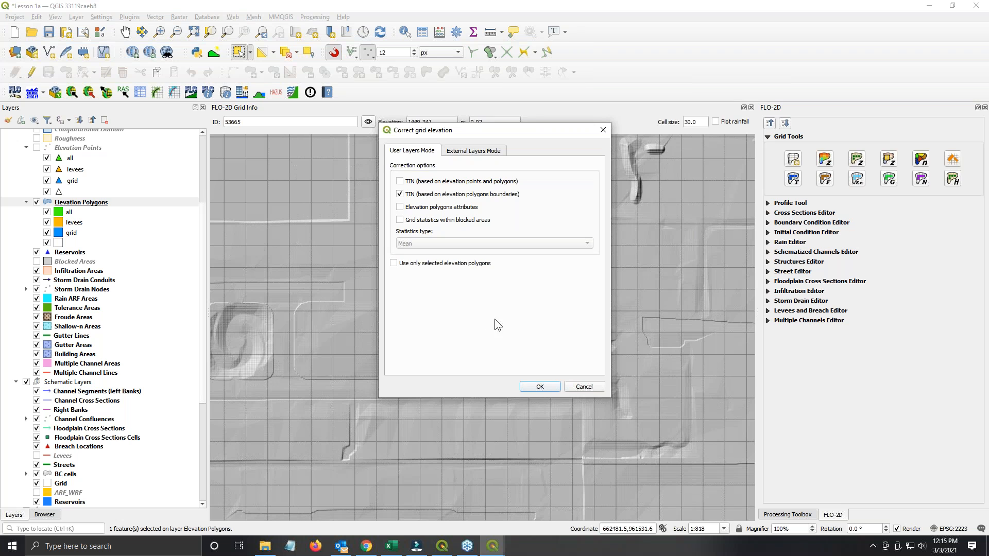
left_click(540, 386)
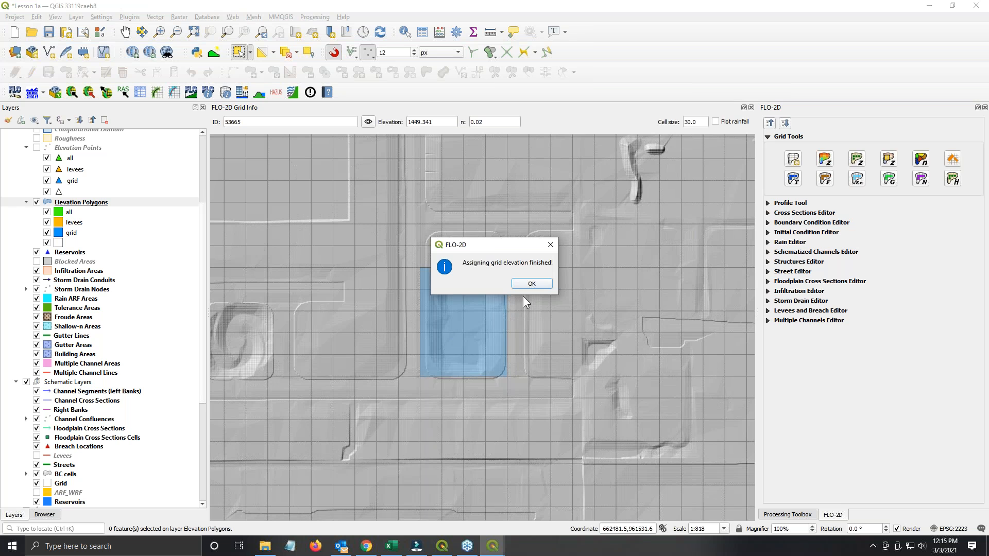
left_click(534, 284)
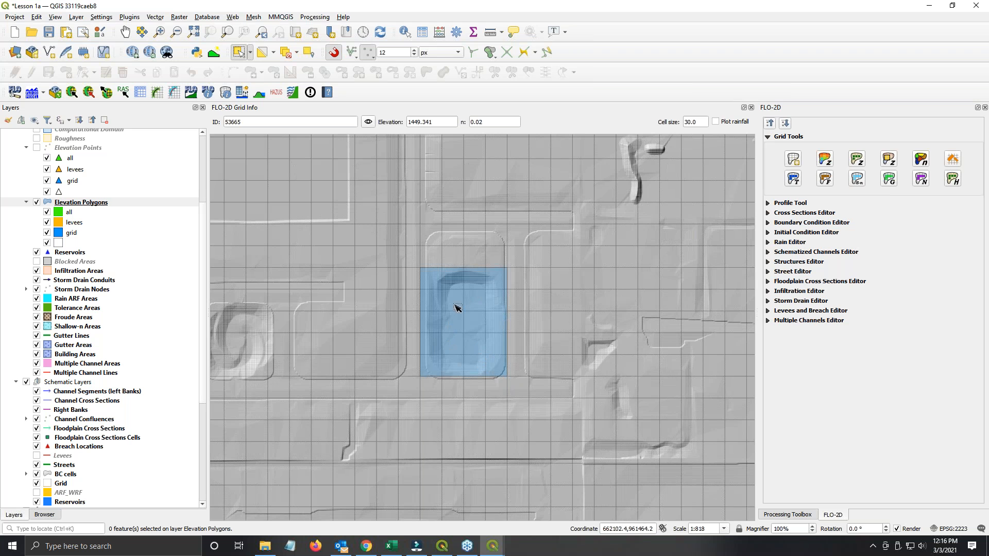
Step: Show the Processing Toolbox and select the FillBasin elevation polygon again
scroll(447, 310, "up", 1)
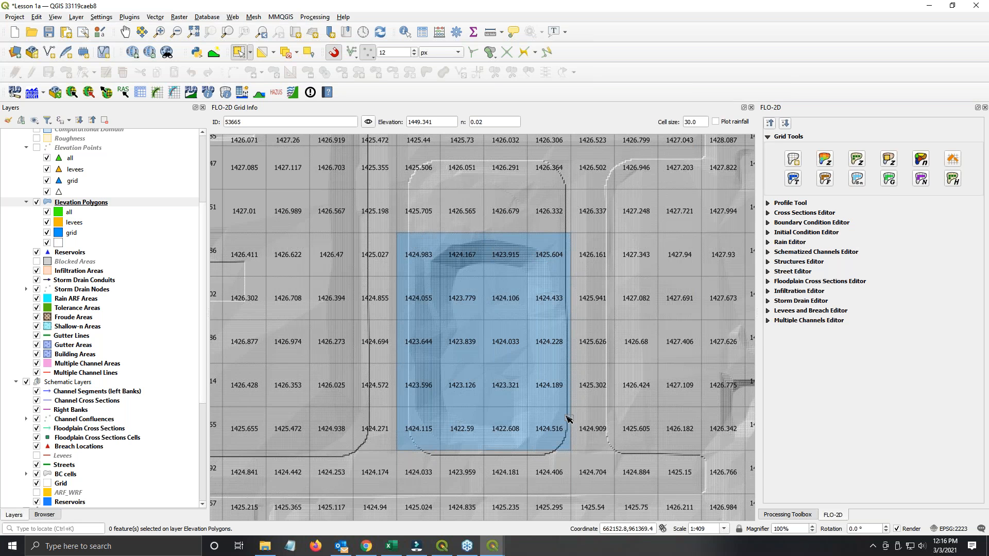
left_click(777, 514)
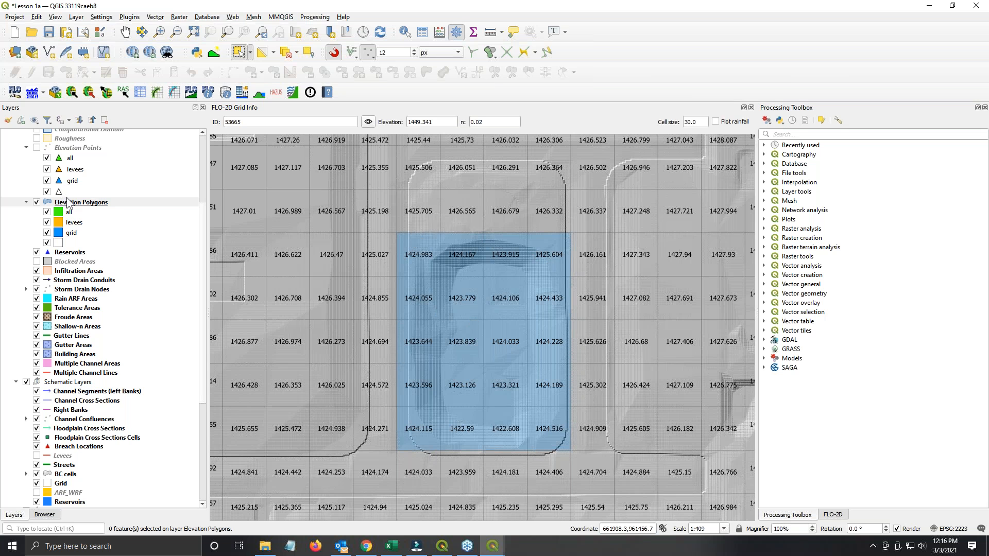
left_click(484, 330)
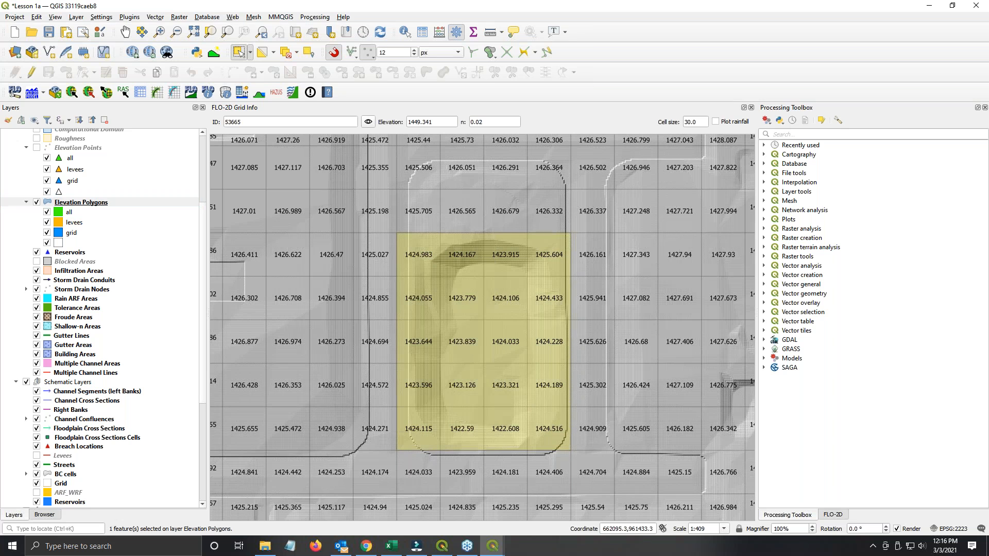
left_click(788, 135)
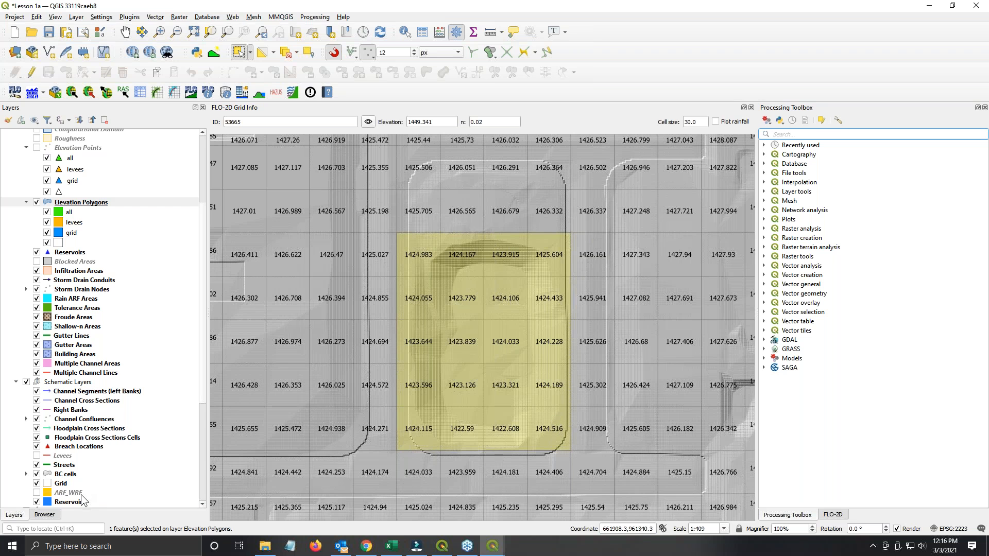
Step: Identify the Elevation raster's value at the basin's upper edge to compare it with the grid elevation there
scroll(82, 500, "down", 4)
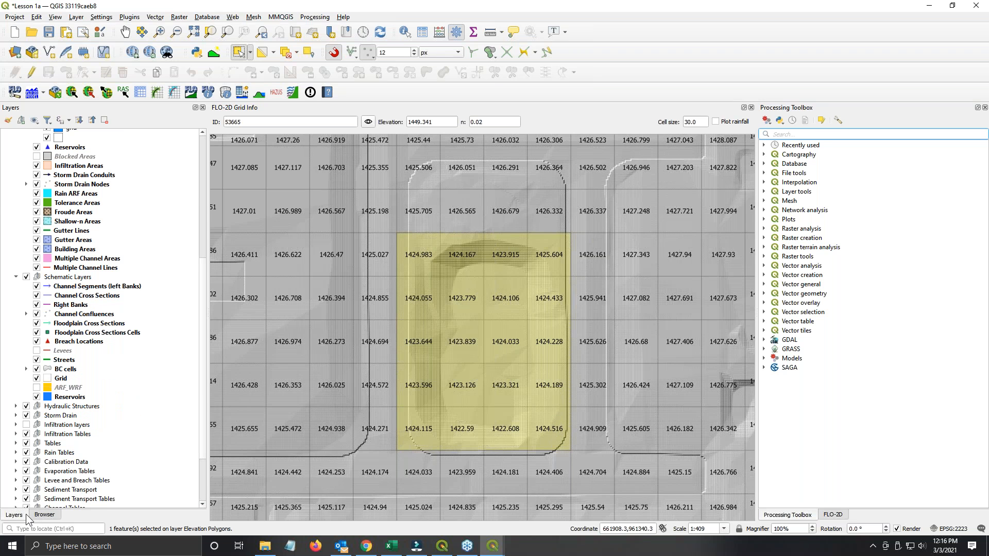
scroll(44, 485, "down", 3)
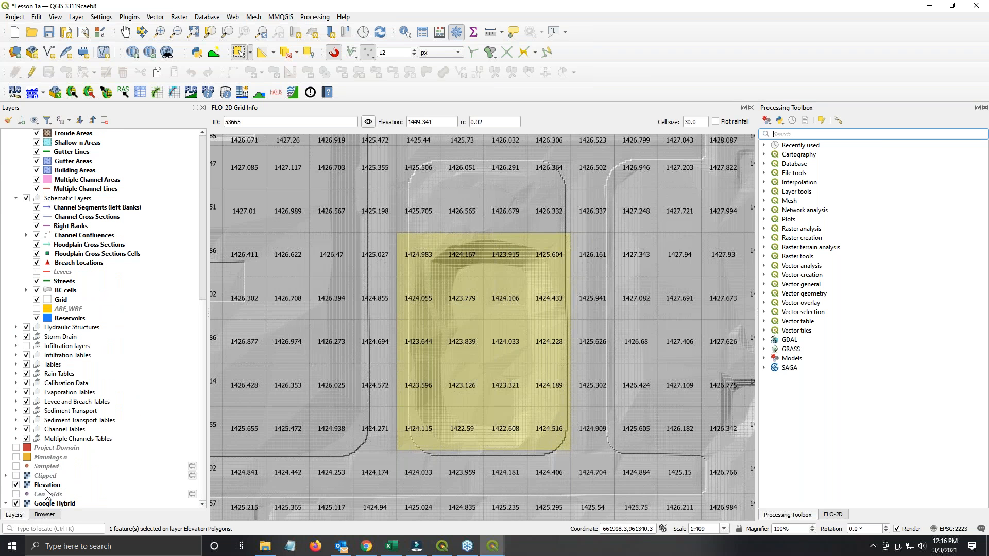
left_click(46, 486)
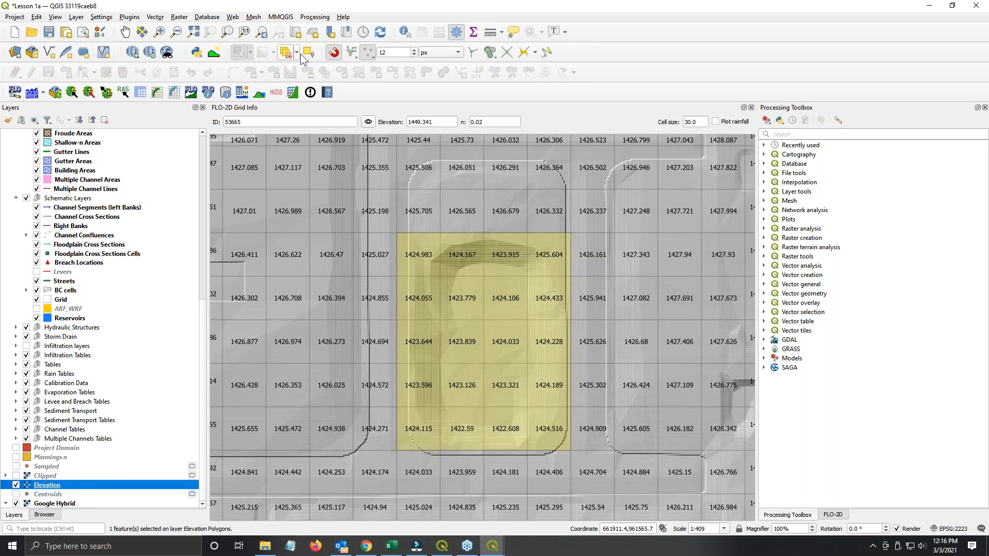
left_click(405, 33)
left_click(462, 239)
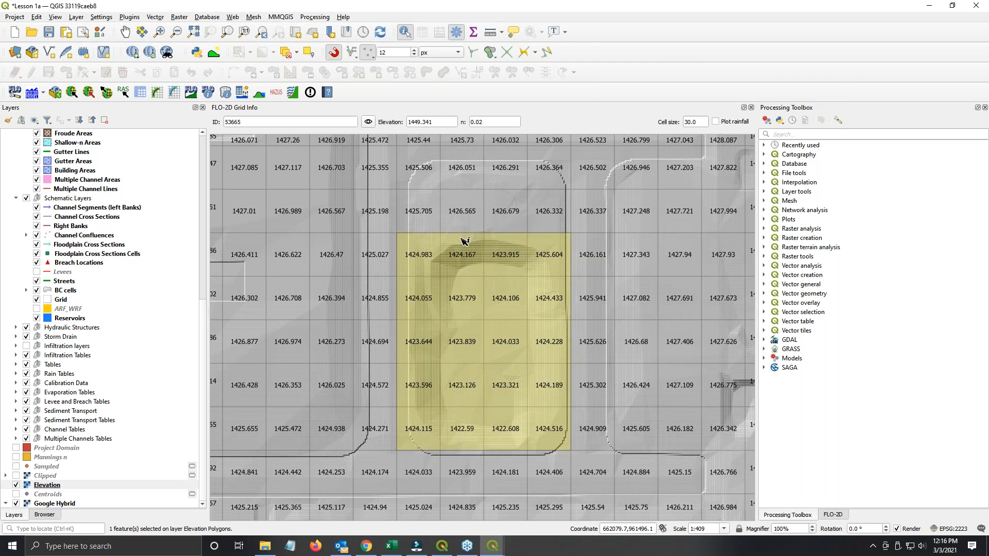
left_click(695, 246)
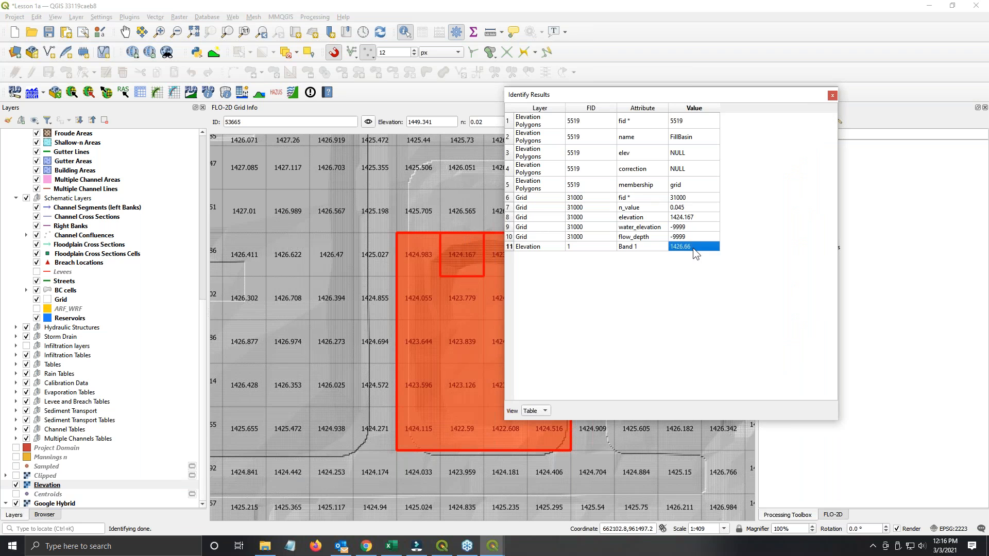
left_click(832, 95)
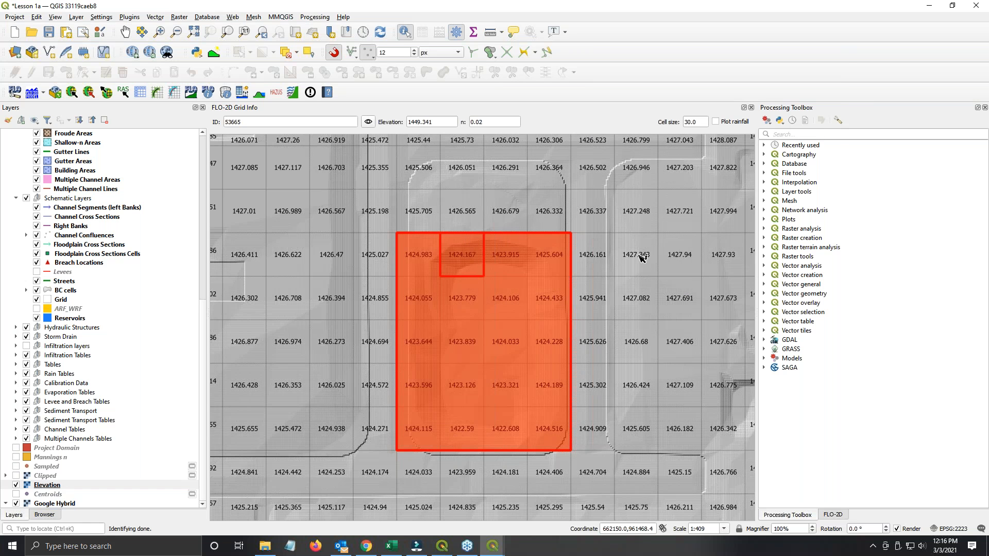
Step: Search the toolbox for volume tools and open Raster surface volume for the Elevation raster, clear of the basin polygon
left_click(807, 134)
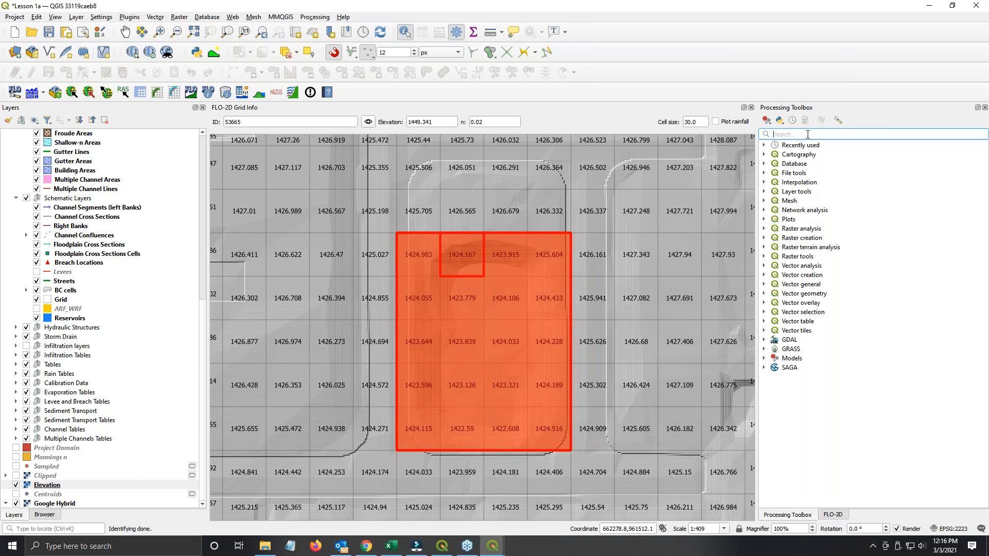
type("volu")
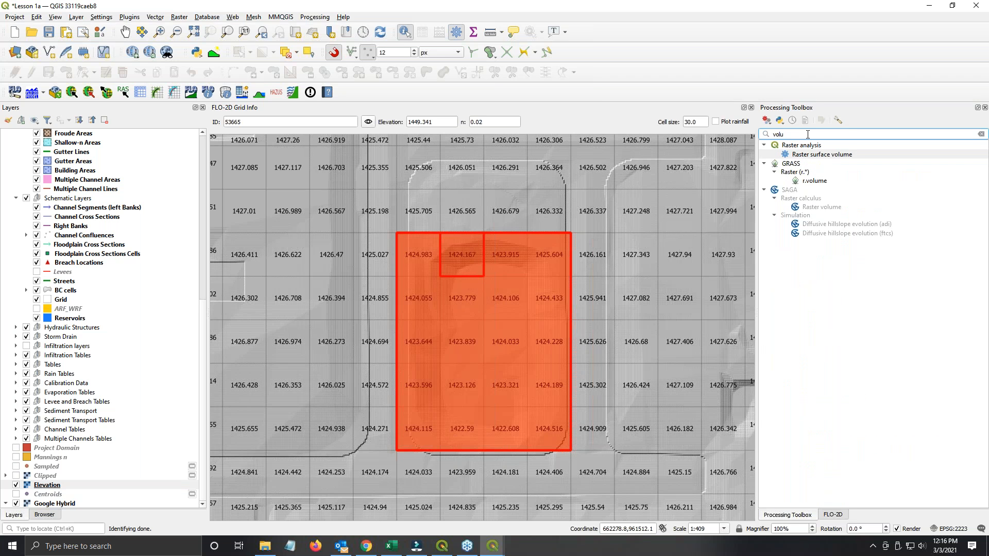
type("lu")
key("BackSpace")
type("me")
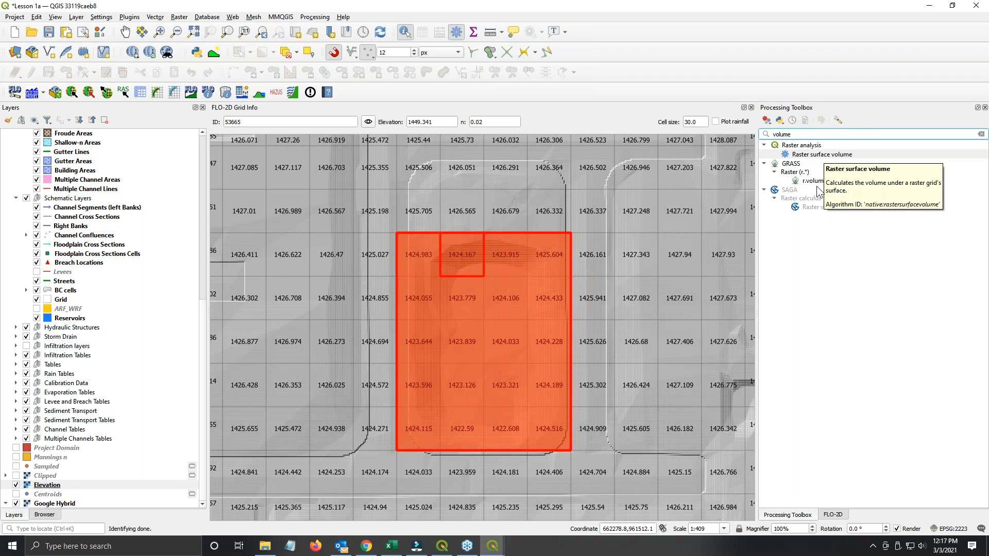
double_click(805, 155)
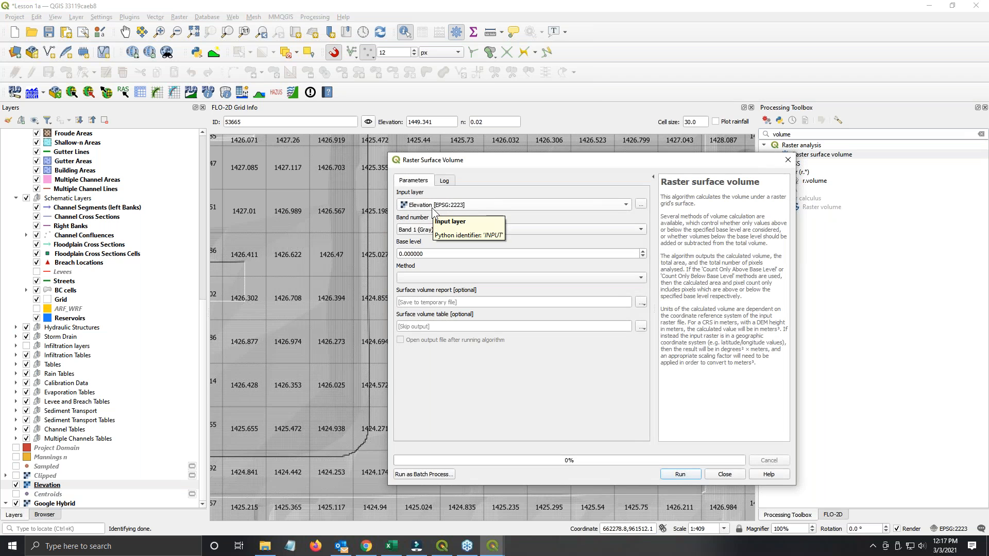
double_click(427, 254)
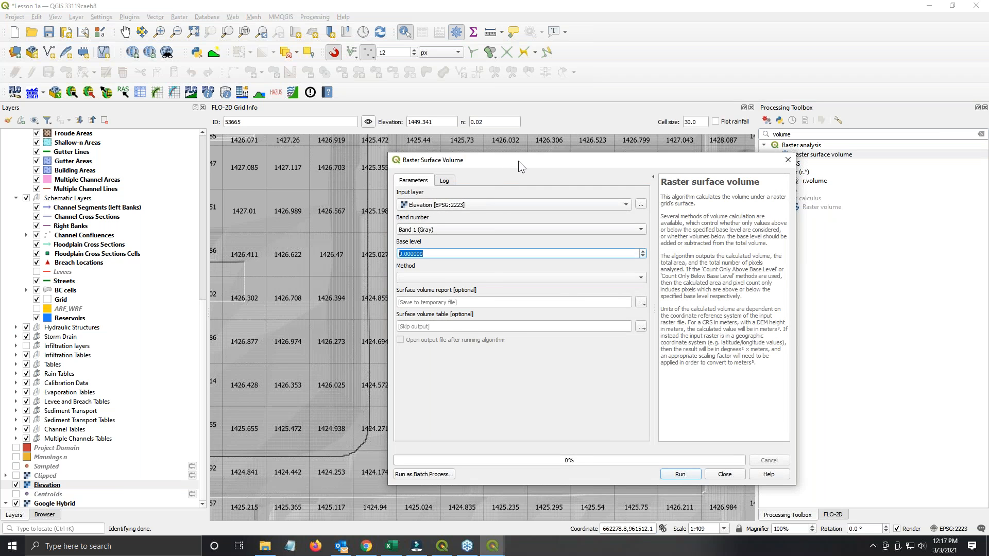
left_click_drag(518, 161, 675, 139)
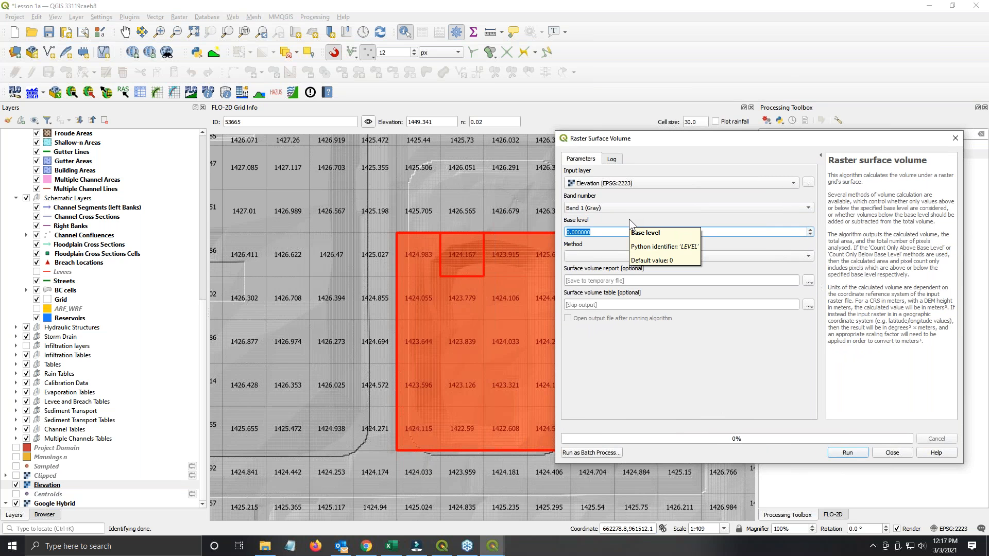
Step: Identify the Elevation raster's values at several points along the basin polygon's upper edge to choose a base level
left_click(492, 546)
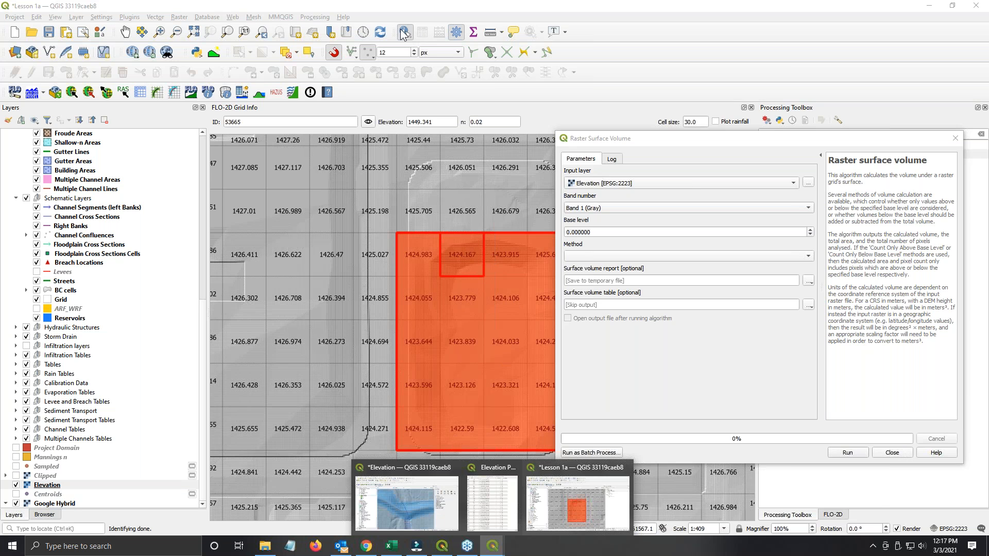
left_click(454, 243)
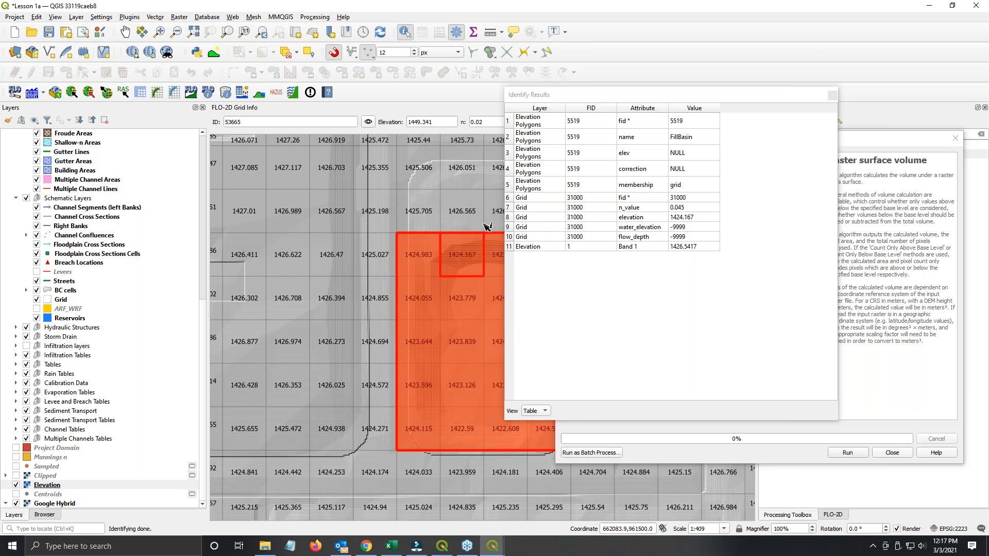
left_click(703, 246)
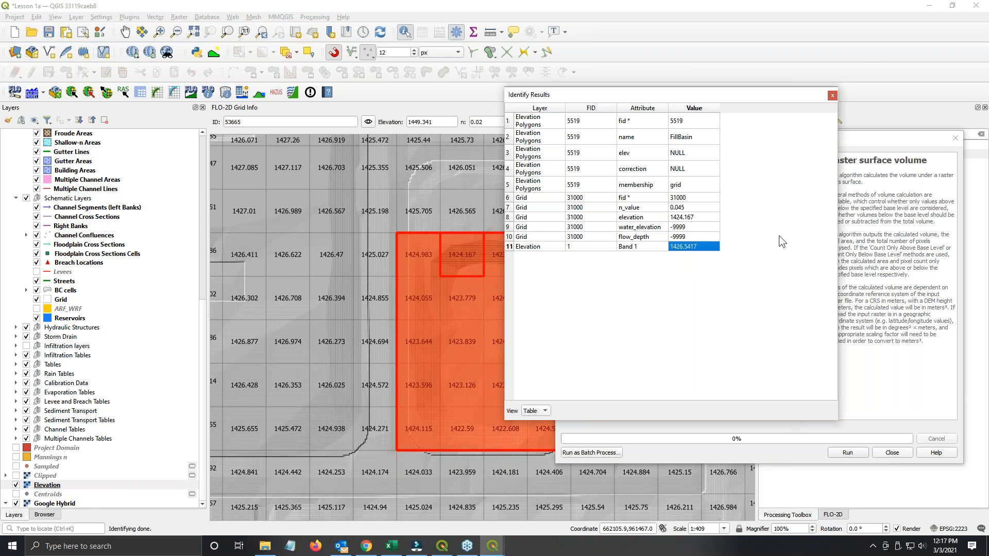
left_click(832, 95)
left_click(520, 242)
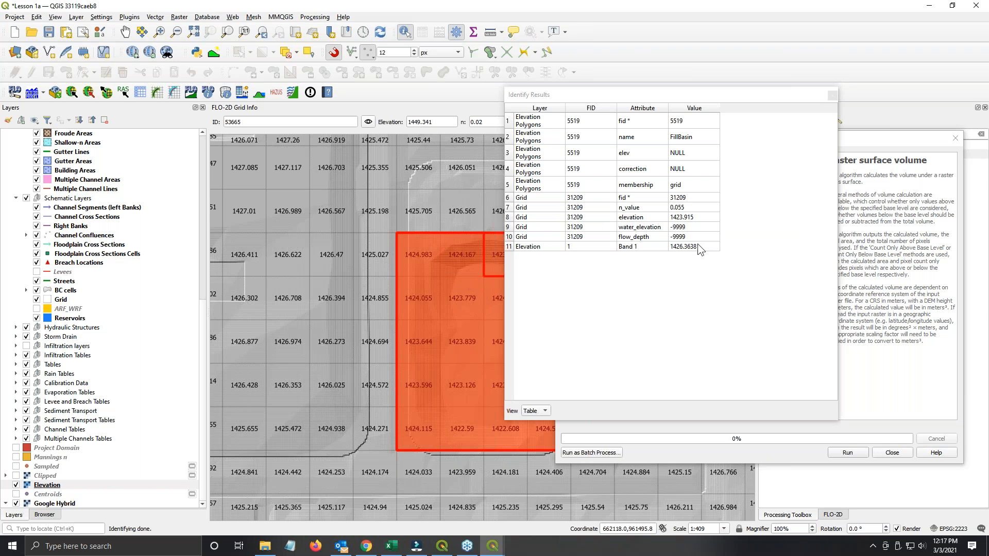
left_click(434, 250)
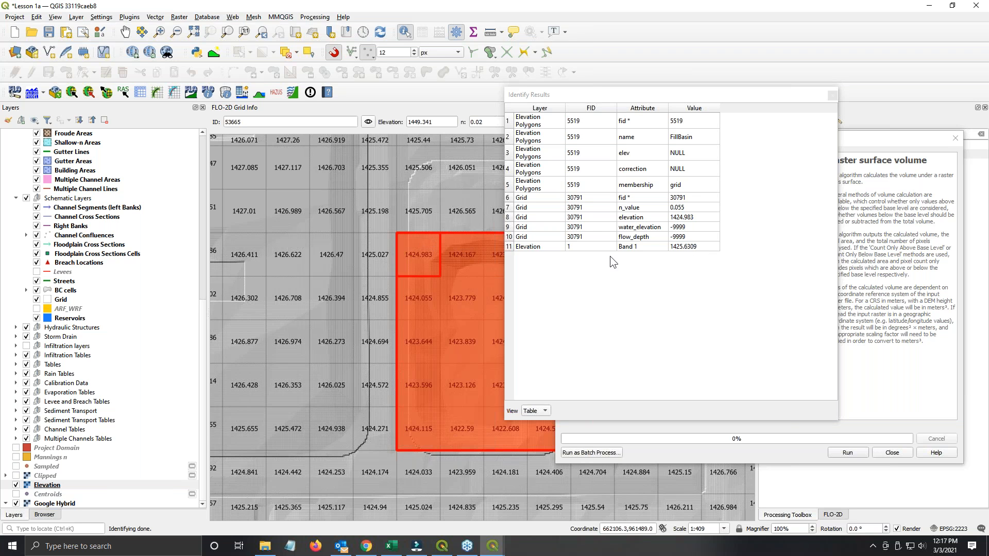
left_click(832, 97)
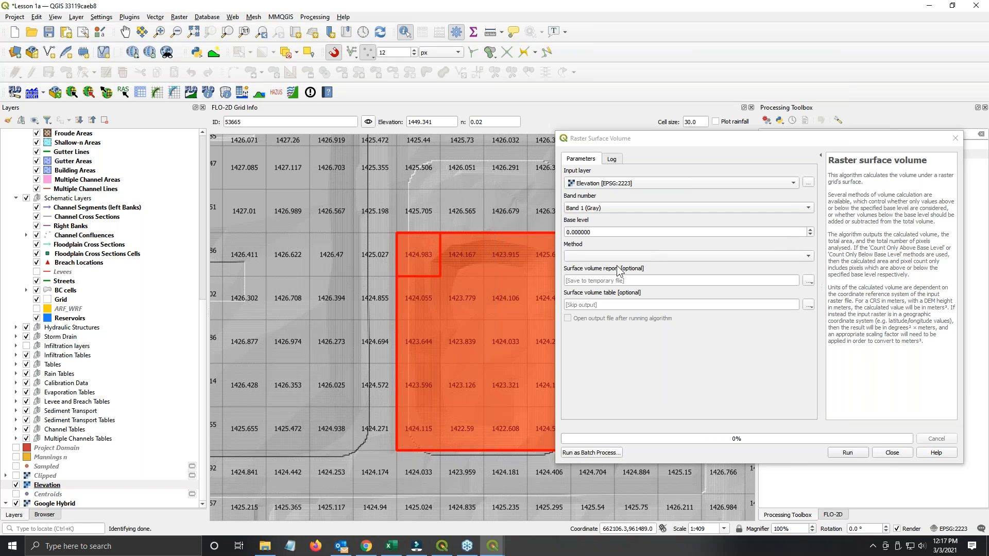
left_click(453, 241)
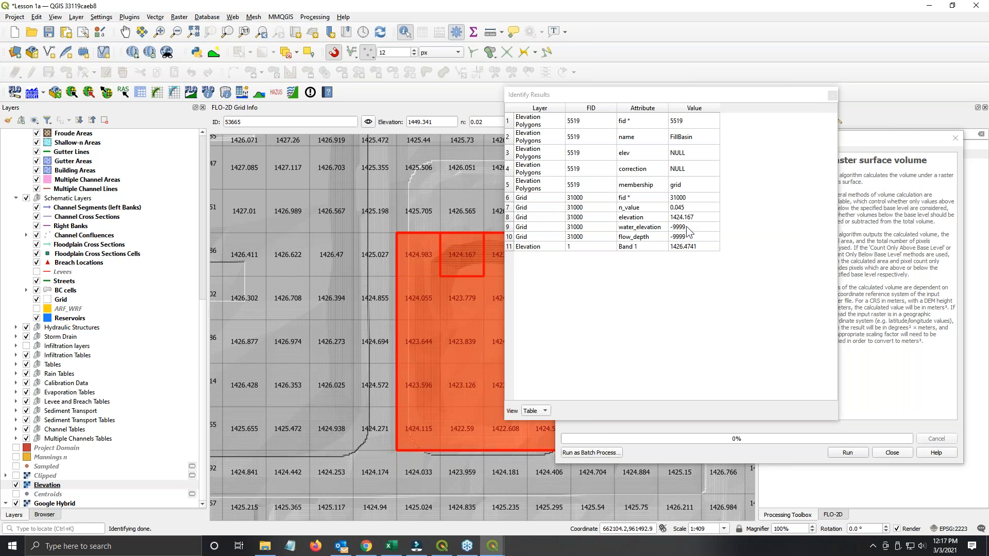
left_click(834, 96)
Step: Try a surface volume setup with base level 1426.4 and method Count Only Below Base Level, and close the tool without running it
double_click(609, 233)
type("1426.4")
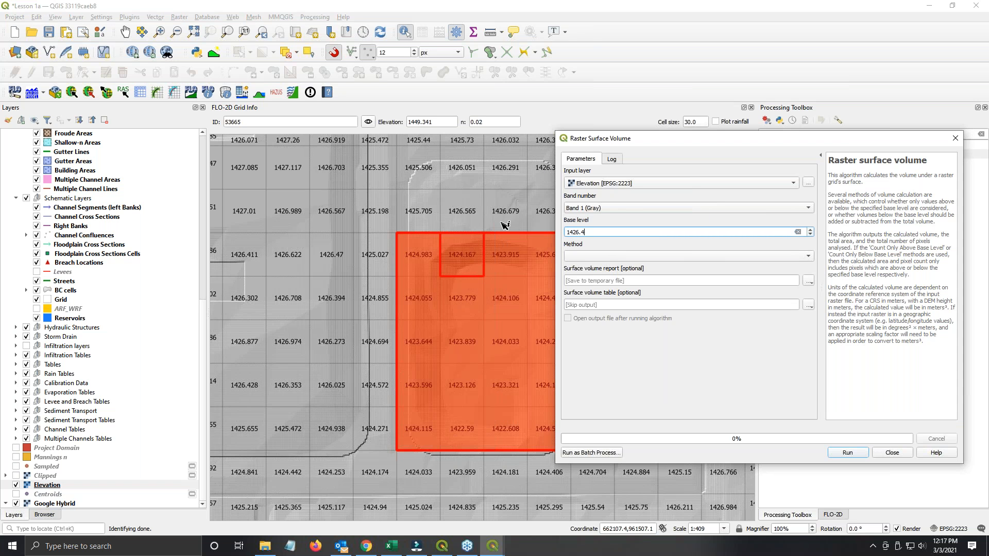
left_click(588, 254)
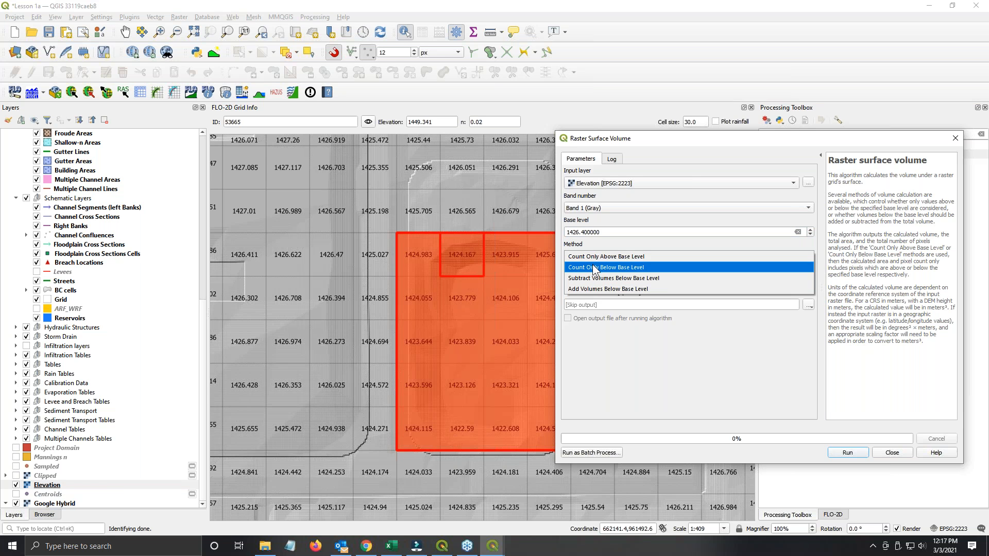
left_click(596, 267)
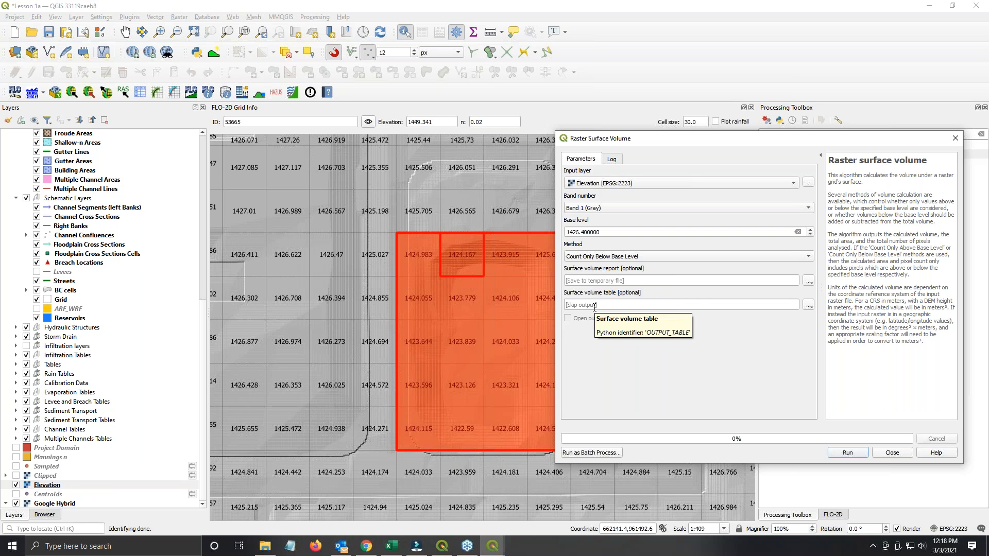
left_click(892, 453)
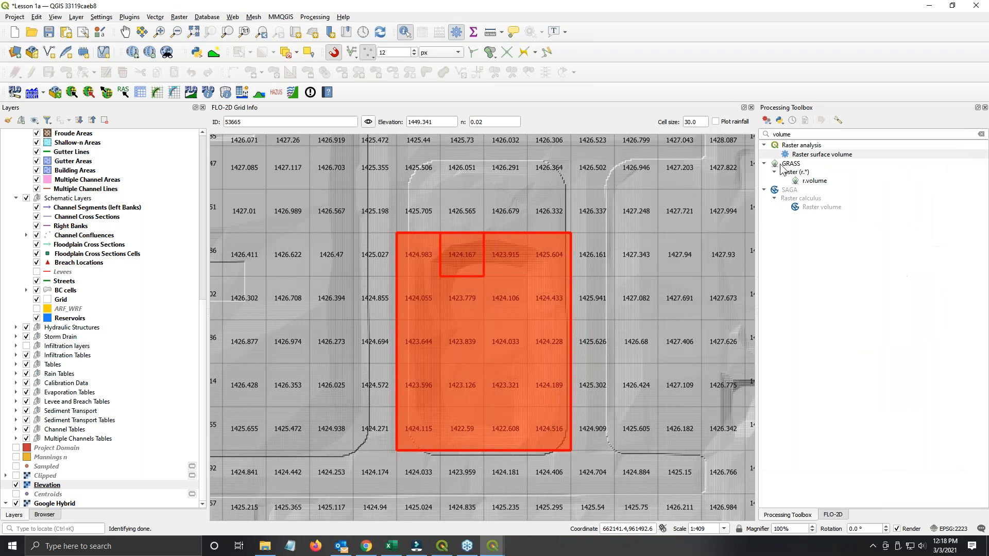
Step: Examine the parameters of the GRASS r.volume and SAGA Raster volume tools, and close both without running them
left_click(814, 181)
double_click(814, 180)
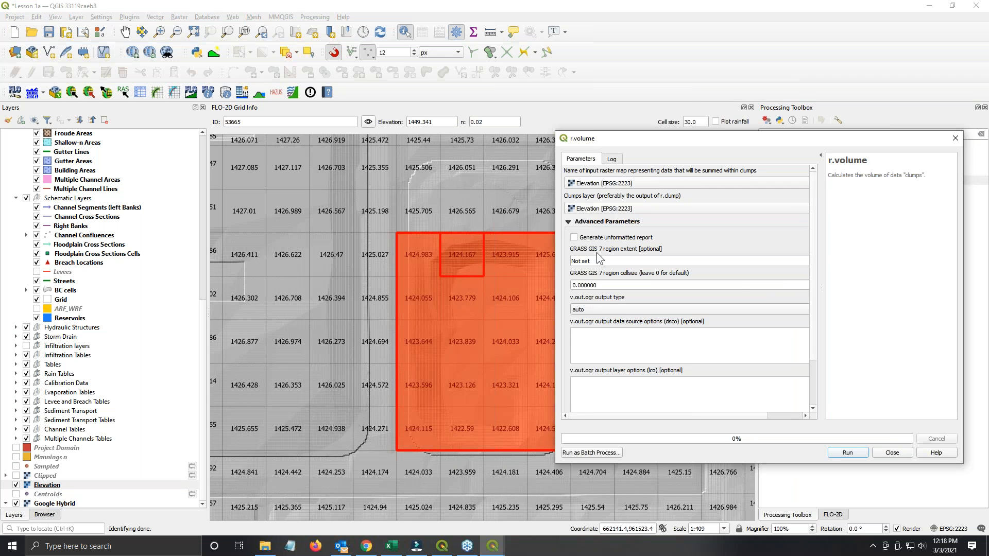
scroll(607, 325, "down", 1)
scroll(606, 325, "down", 1)
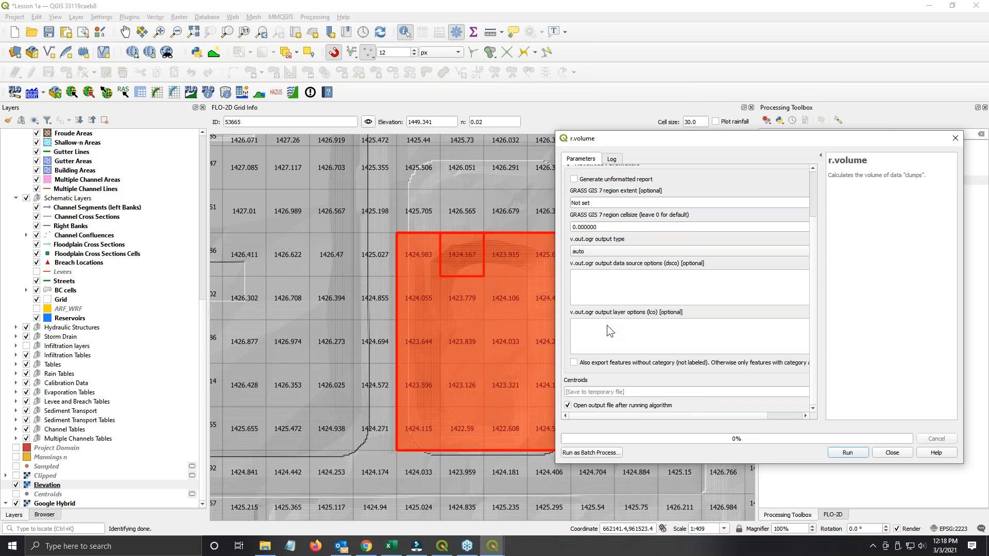
scroll(598, 400, "up", 2)
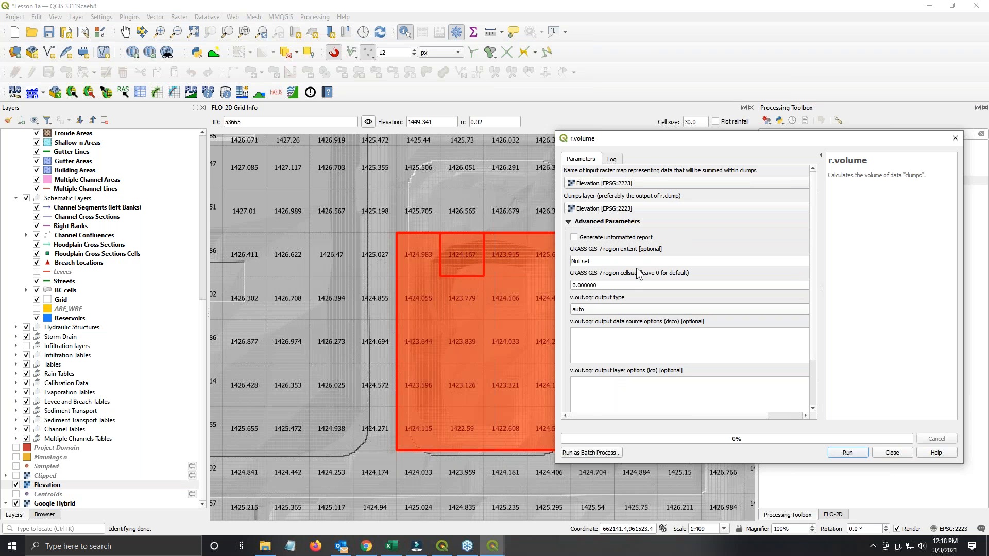
left_click(891, 453)
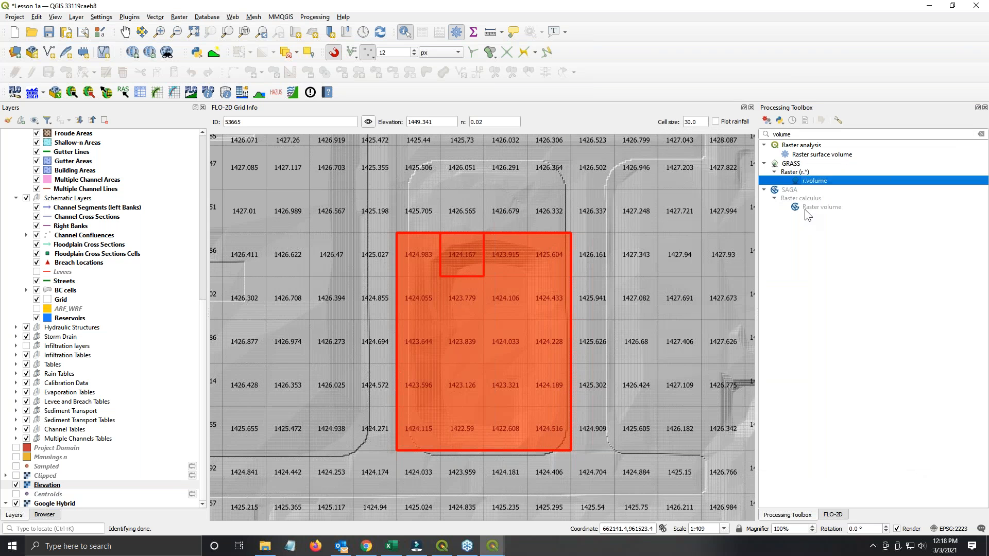
left_click(808, 208)
double_click(816, 208)
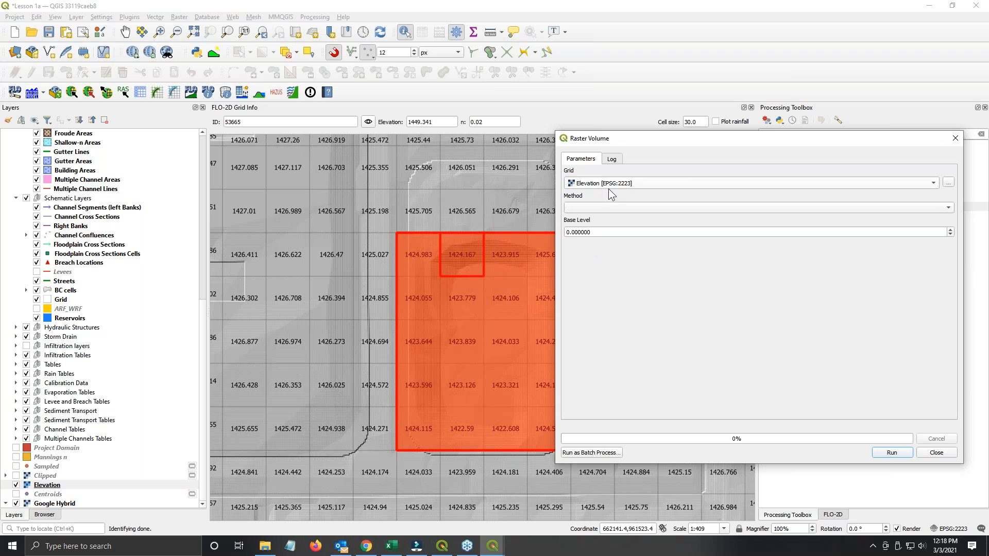
left_click(926, 453)
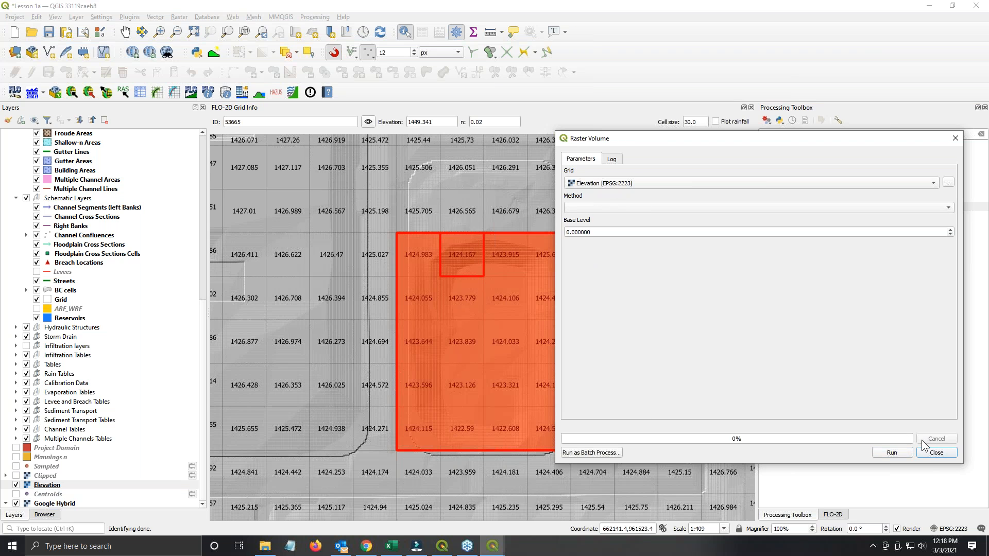
left_click(948, 454)
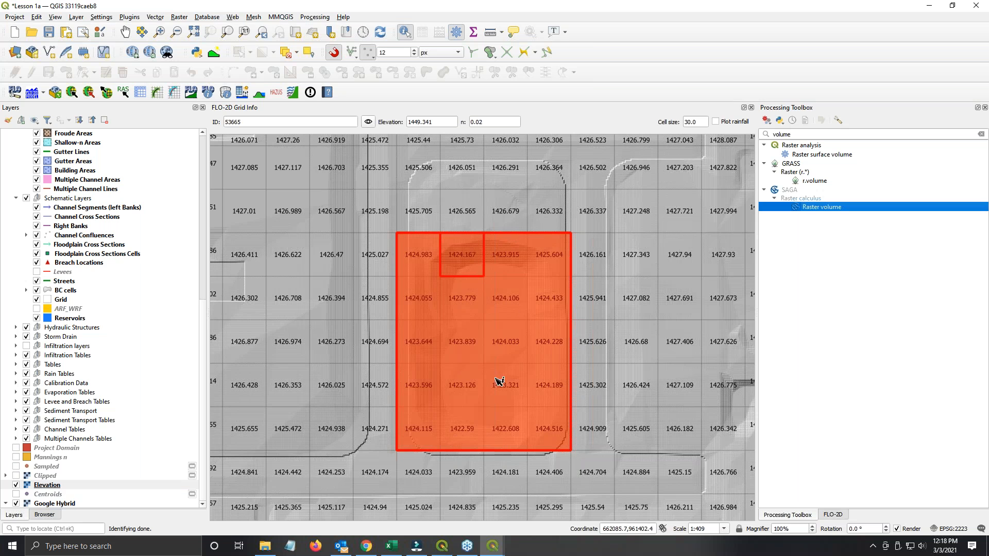
Step: Search the toolbox for "clip" and open Clip raster with polygon for the Elevation raster
left_click(803, 136)
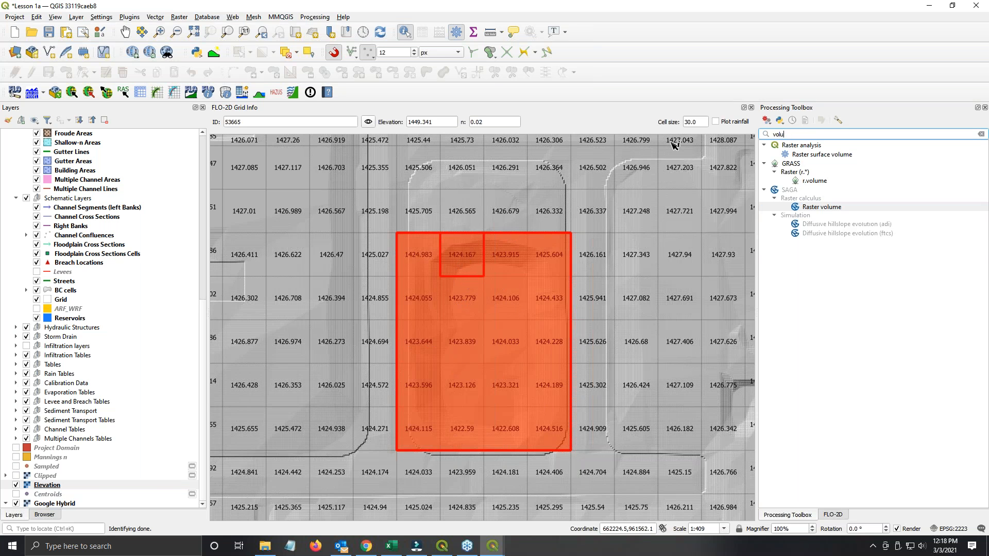
key("BackSpace")
key("BackSpace")
key("BackSpace")
key("BackSpace")
key("BackSpace")
type("clip")
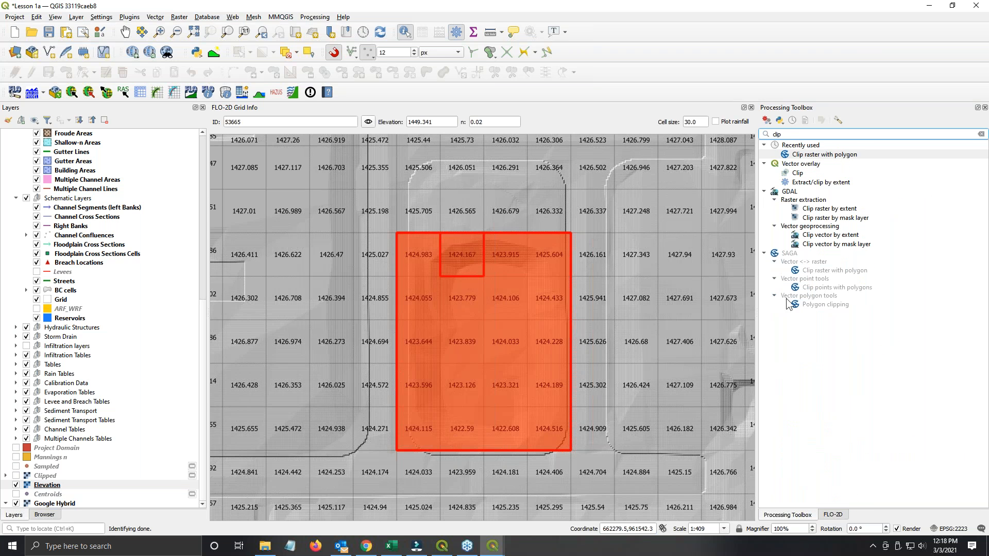
double_click(808, 153)
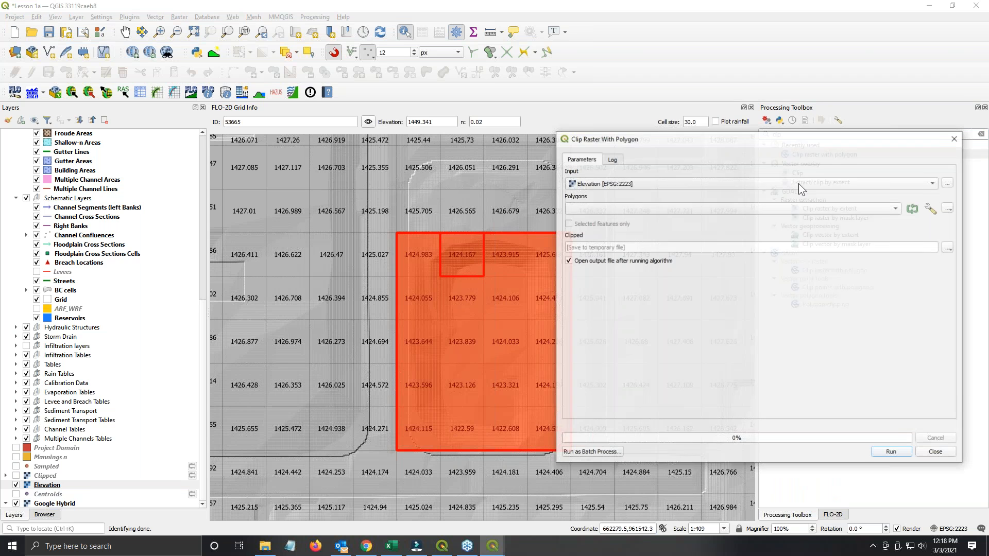
Step: Clip the Elevation raster with only the selected feature of Elevation Polygons into a temporary file, and close the tool
left_click(613, 209)
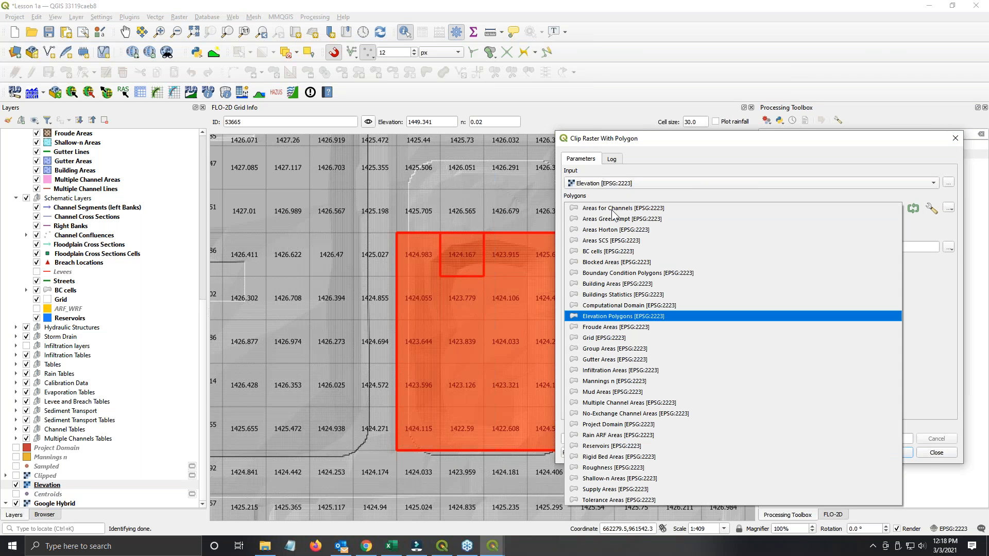
left_click(612, 316)
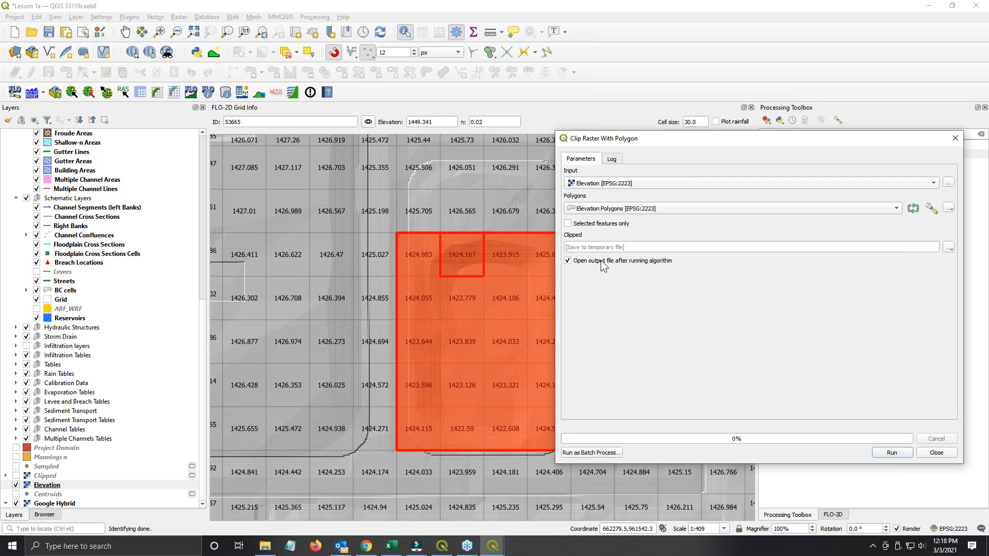
left_click(576, 225)
left_click(892, 453)
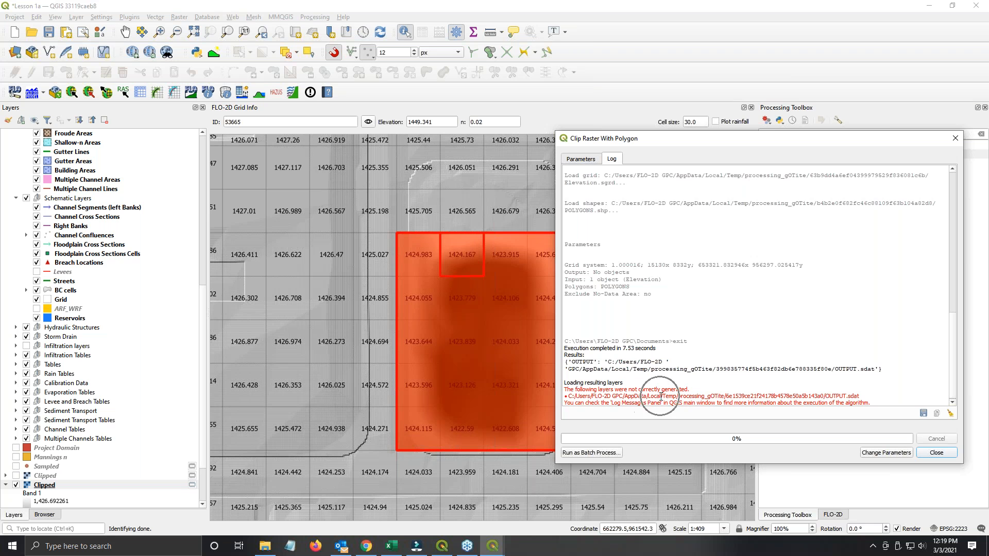
left_click(937, 452)
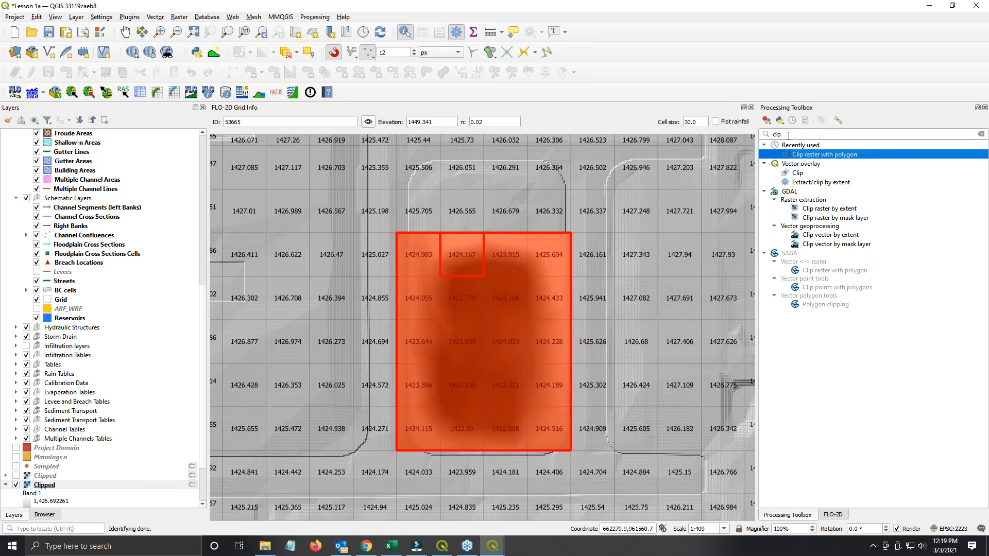
Step: Run SAGA Raster volume on the Clipped grid with method Subtract Volumes Below Base Level and base level 1426
left_click(762, 134)
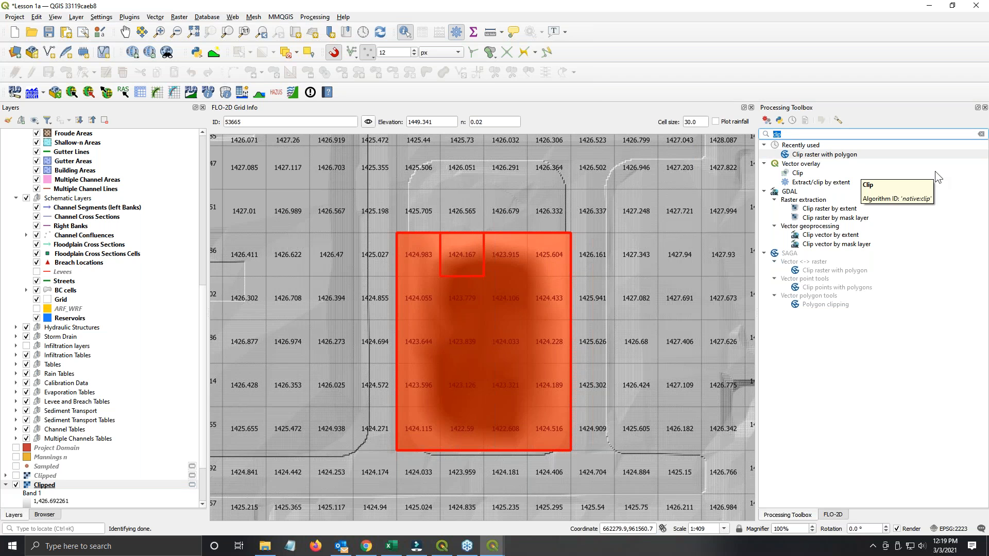
type("volume")
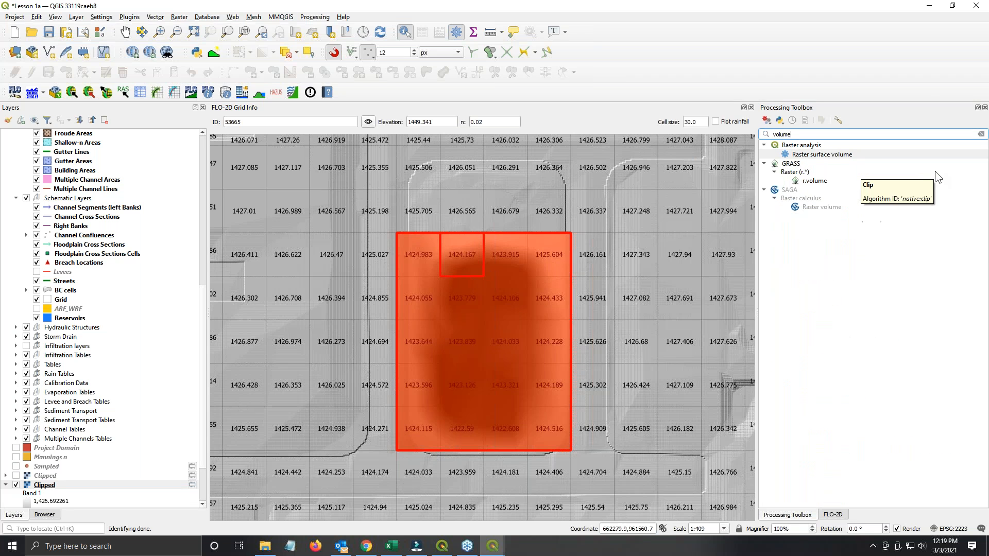
double_click(808, 208)
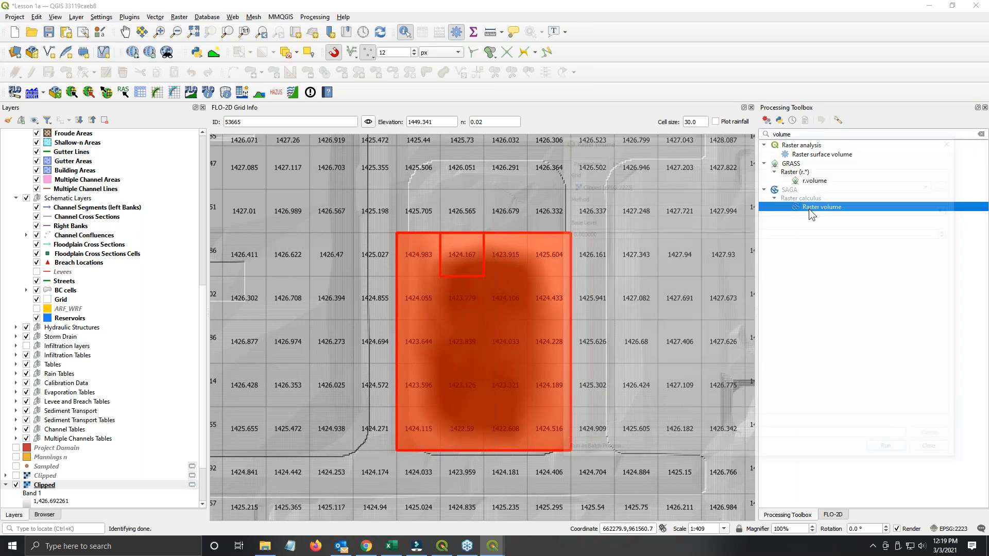
left_click(588, 208)
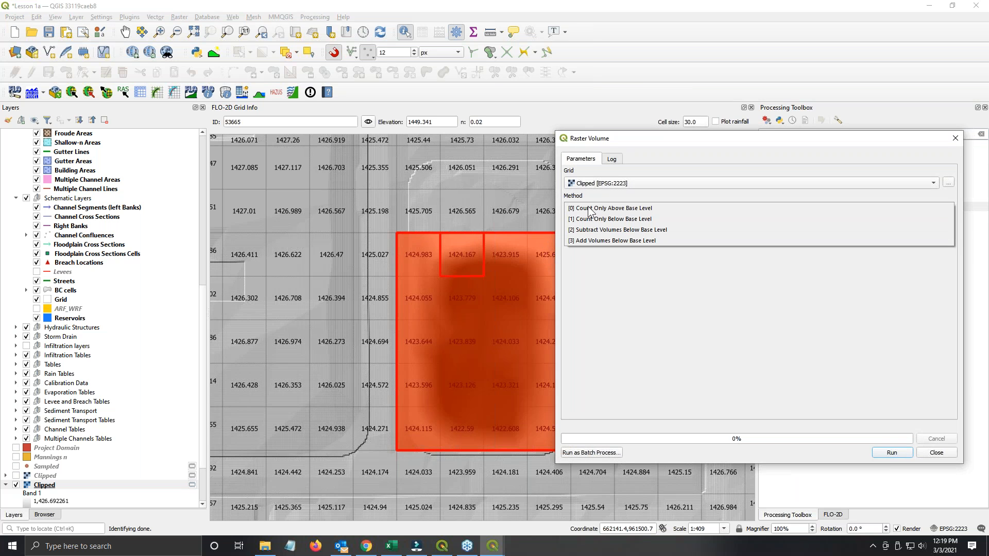
left_click(598, 229)
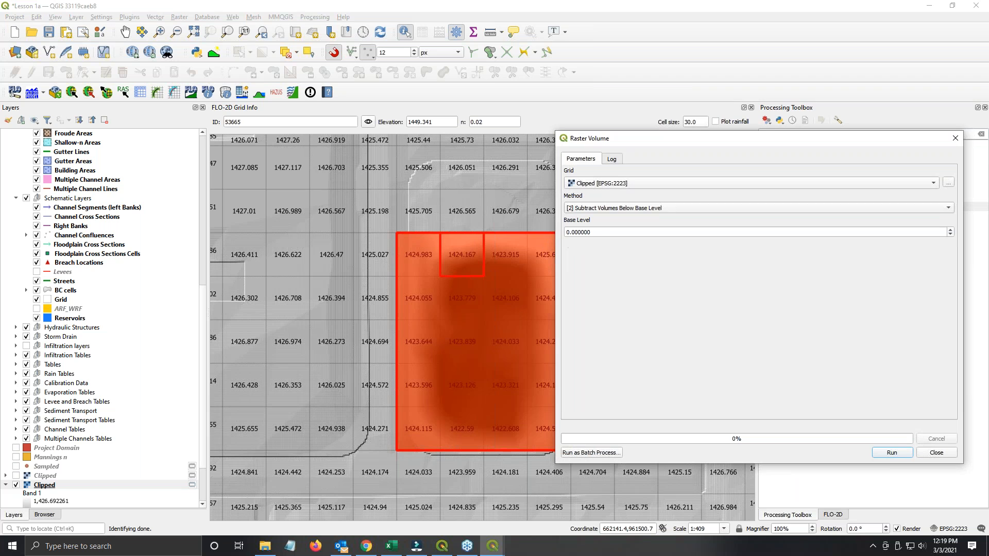
left_click_drag(603, 233, 557, 228)
type("1426")
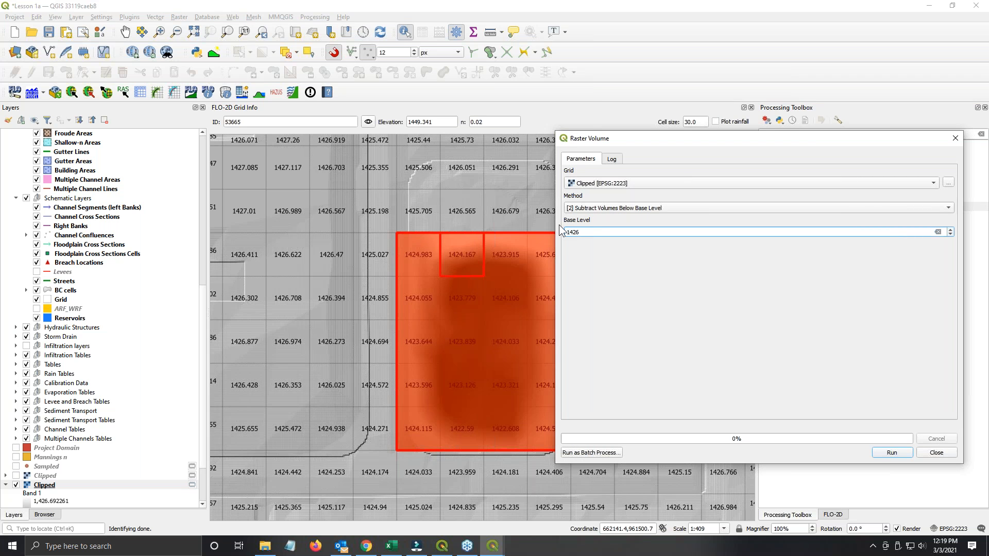
left_click(885, 452)
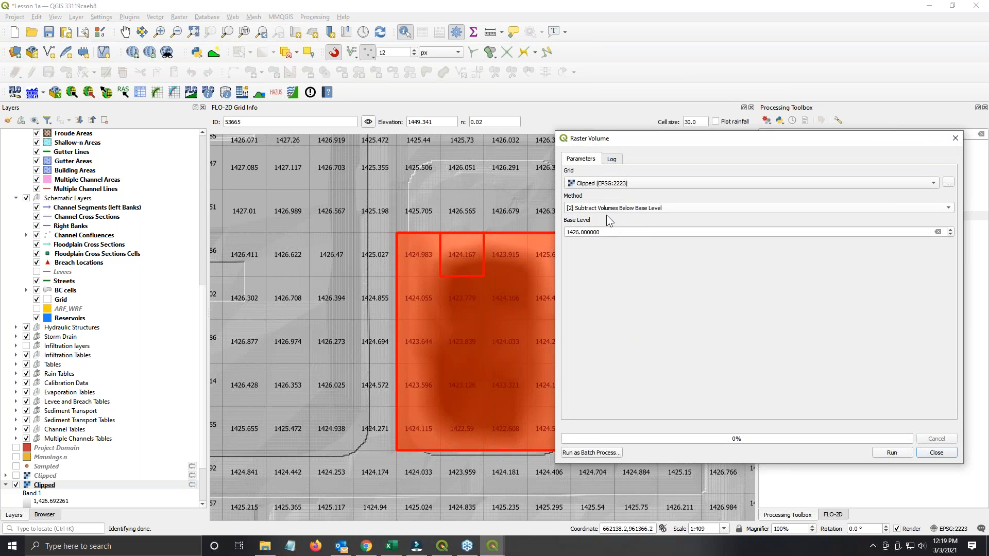
Step: Read the grid volume and base level in the Raster Volume log, and close the tool
left_click(938, 453)
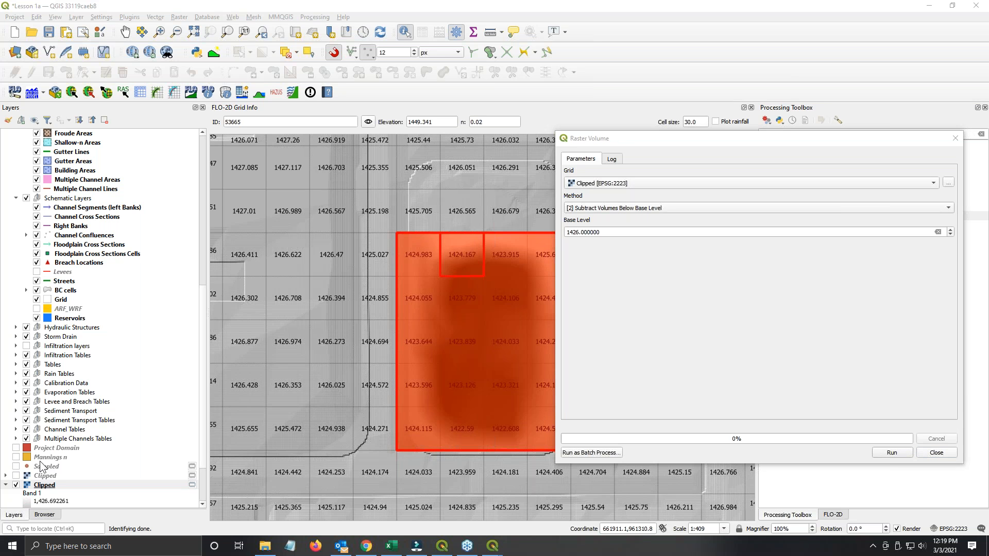
left_click(580, 386)
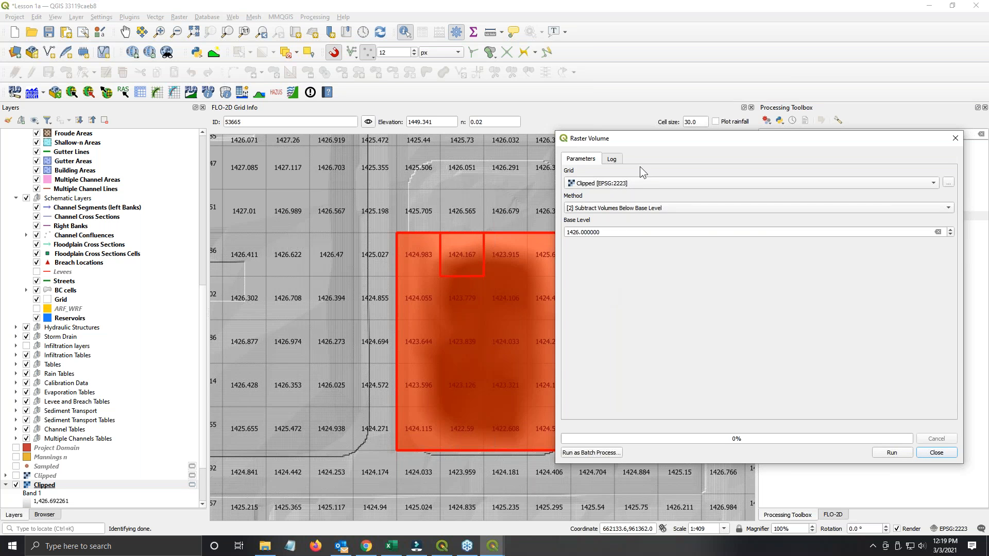
left_click(611, 159)
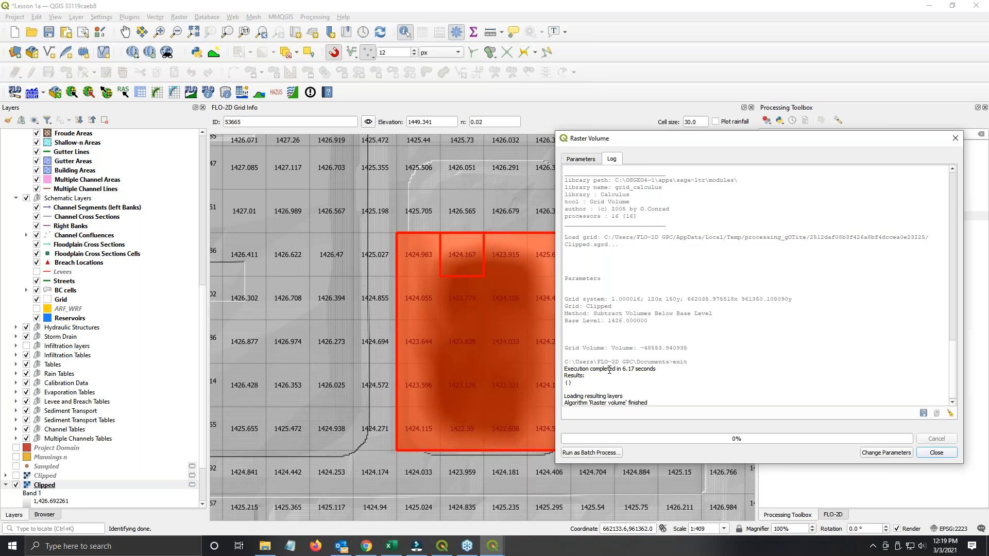
scroll(586, 397, "down", 1)
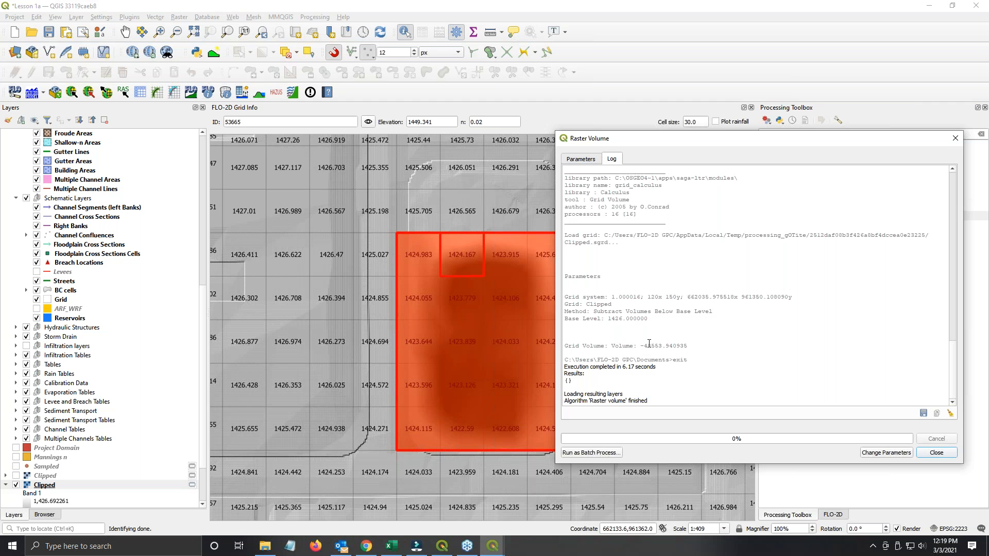
left_click_drag(641, 346, 723, 346)
left_click(652, 346)
left_click_drag(656, 320, 554, 317)
left_click_drag(647, 347, 698, 341)
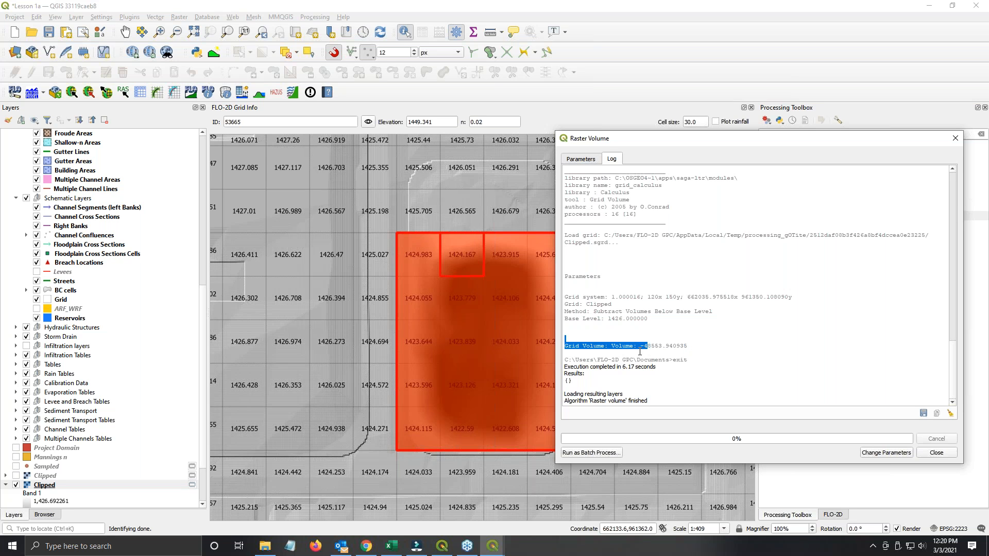
left_click(777, 371)
left_click(942, 454)
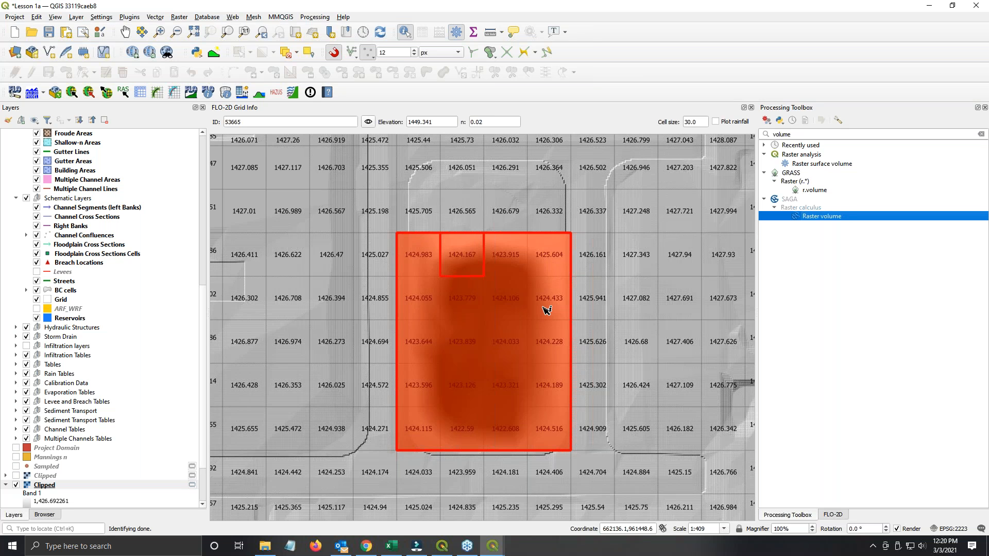
Step: Close the Processing Toolbox and collapse the legend of the visible Clipped raster layer
left_click(803, 134)
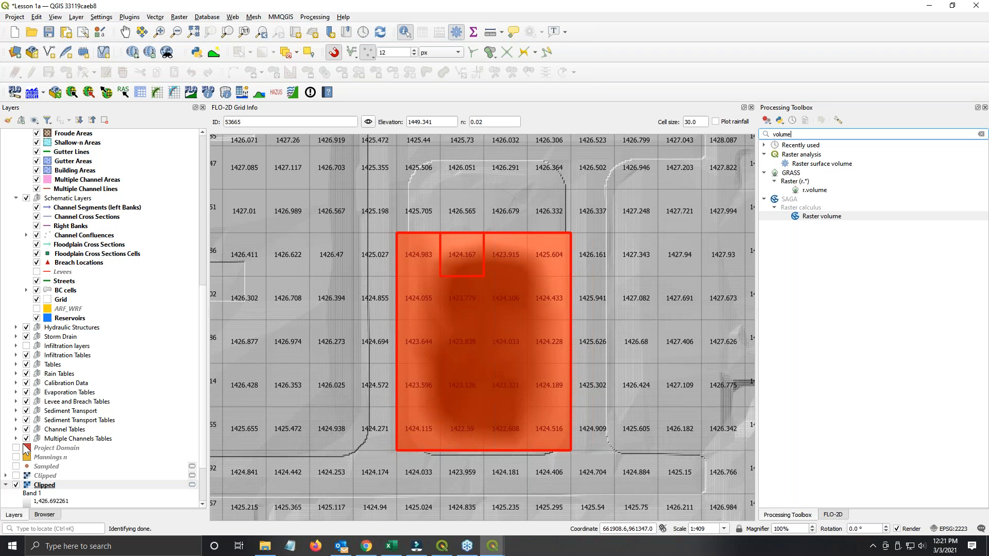
scroll(304, 410, "down", 2)
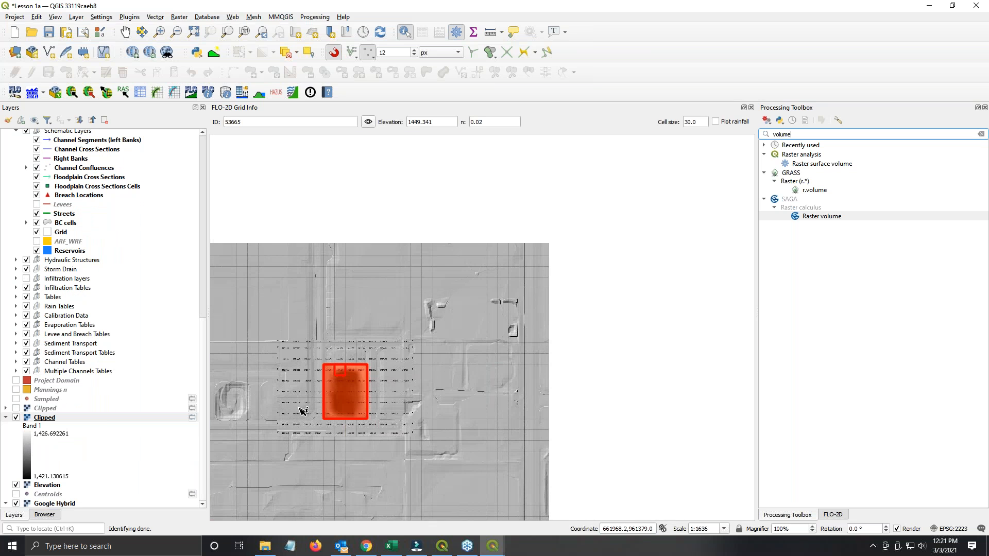
left_click_drag(303, 411, 441, 340)
scroll(441, 341, "down", 1)
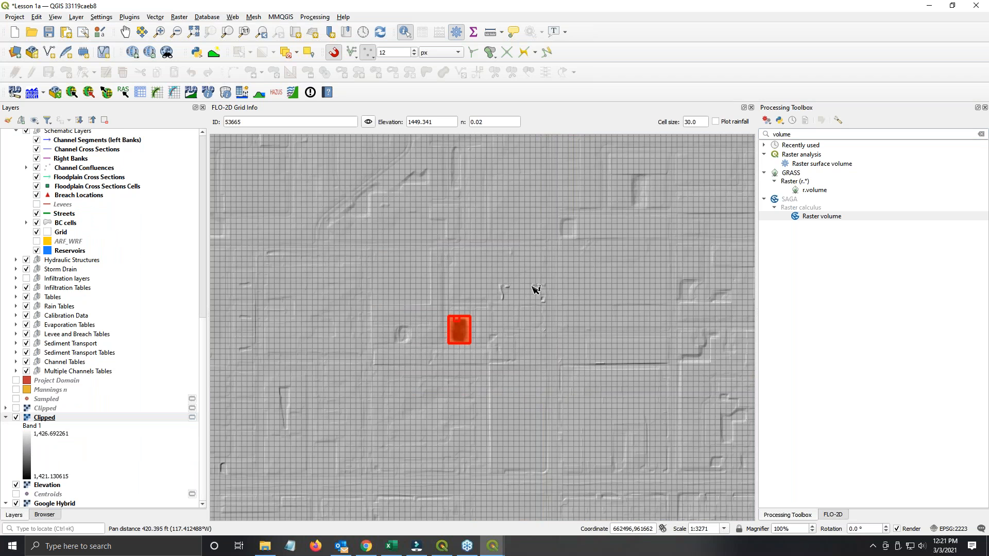
scroll(534, 286, "down", 1)
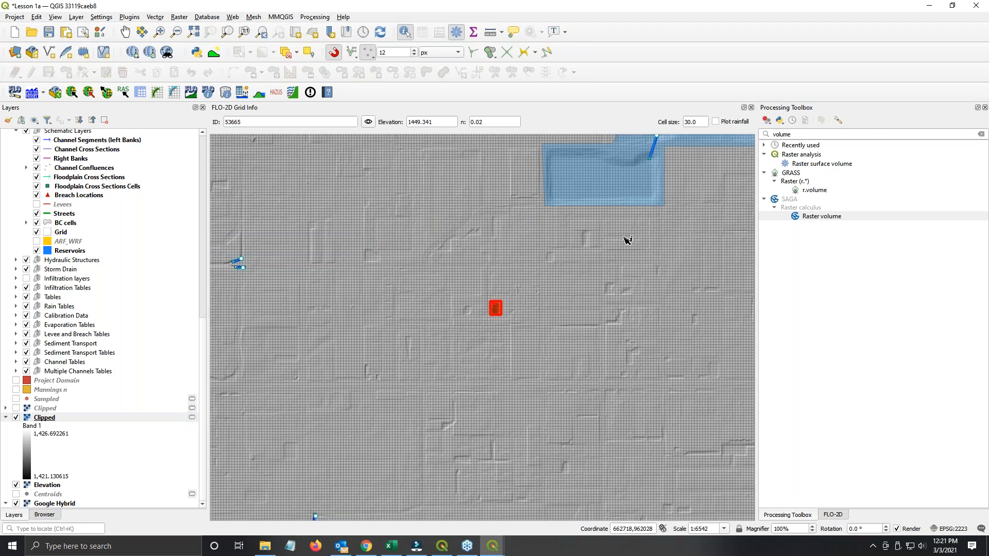
left_click(984, 108)
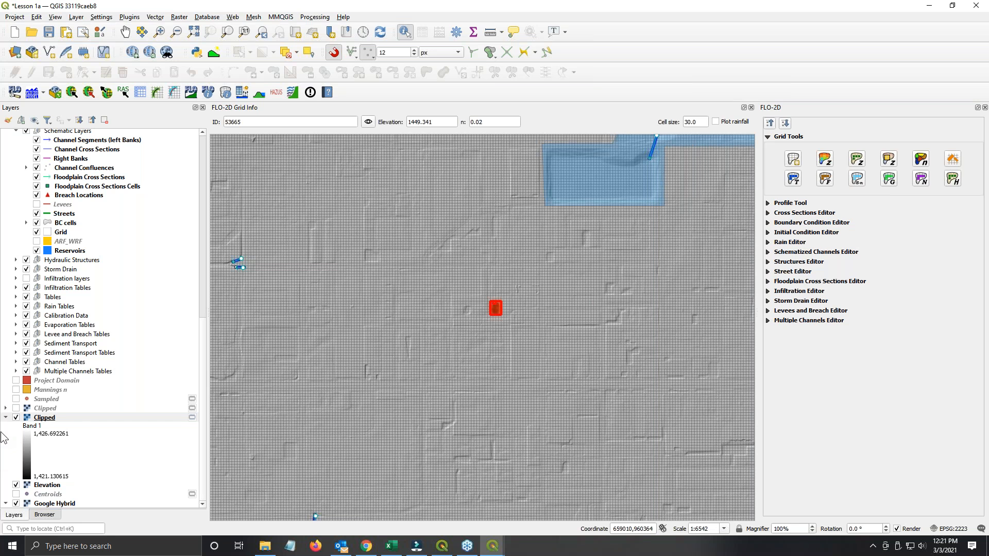
left_click(6, 417)
scroll(14, 306, "up", 10)
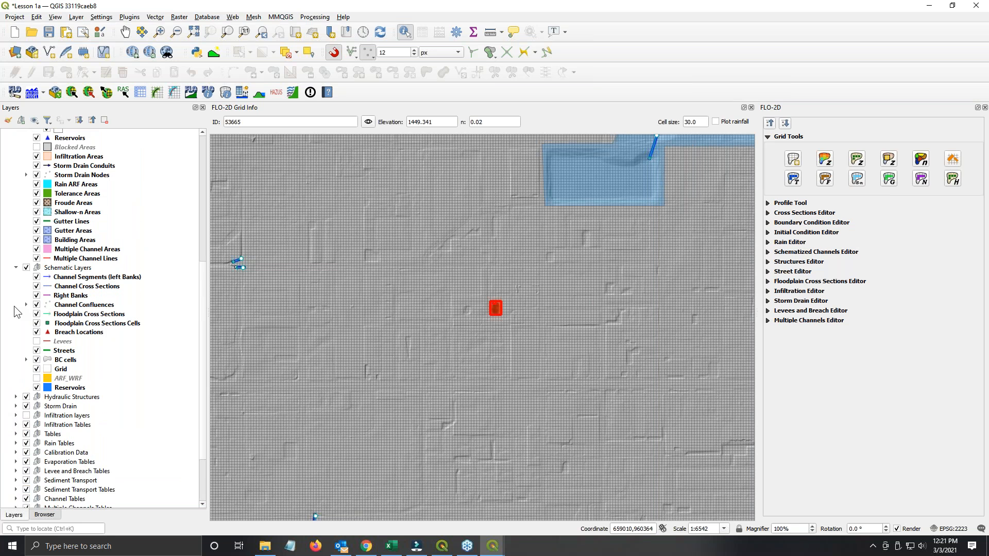
scroll(14, 306, "up", 2)
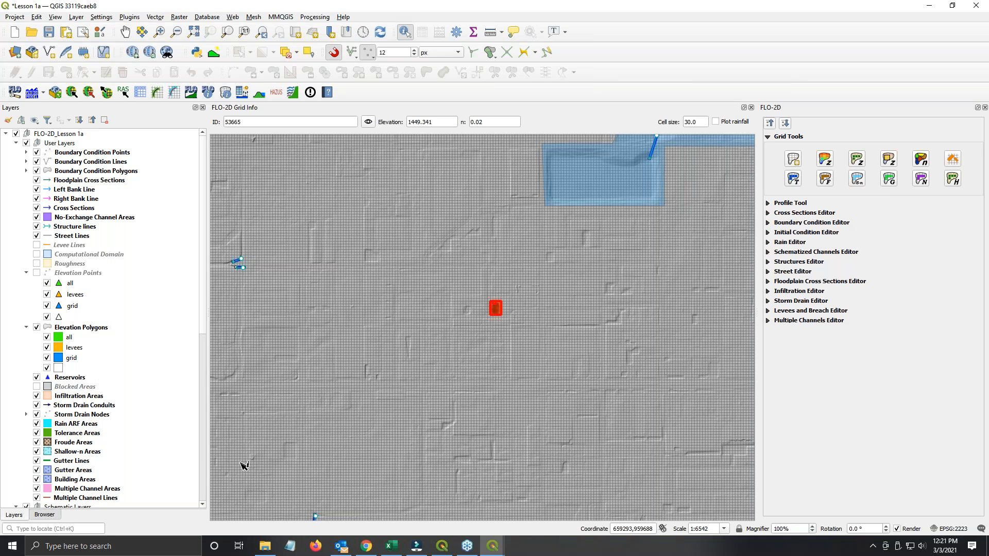
Step: Switch to File Explorer and open the Example Projects folder inside FLO-2D PRO Documentation
left_click(264, 549)
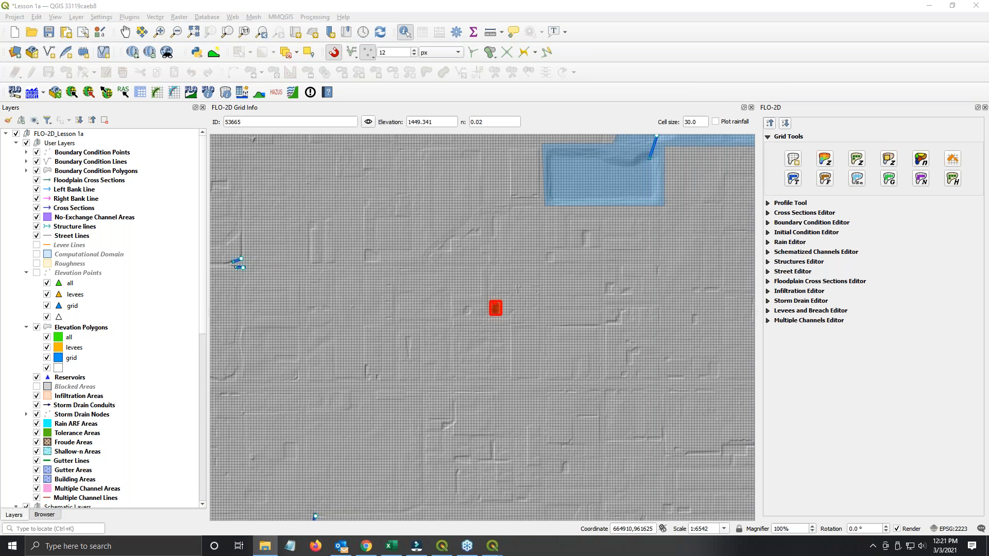
left_click_drag(988, 31, 856, 51)
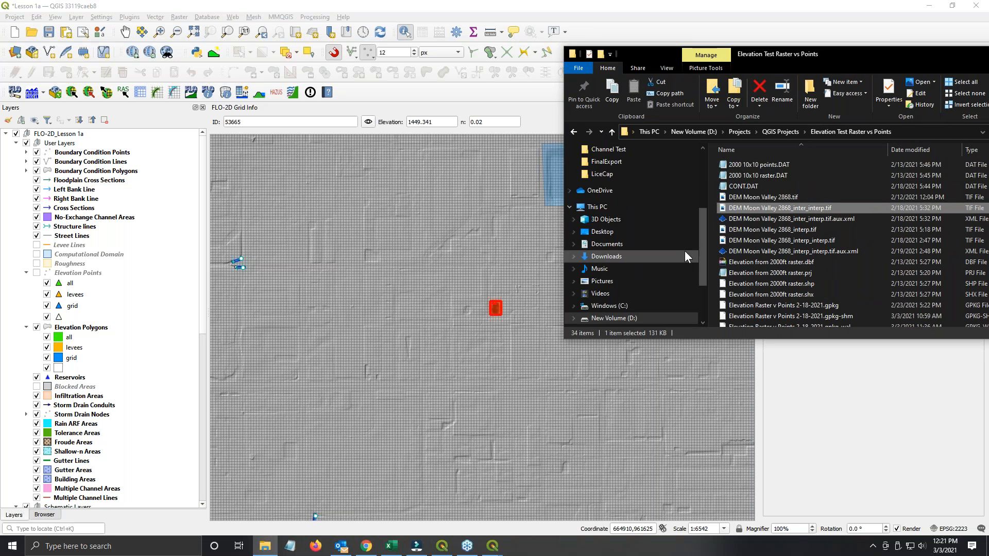
left_click_drag(703, 236, 723, 141)
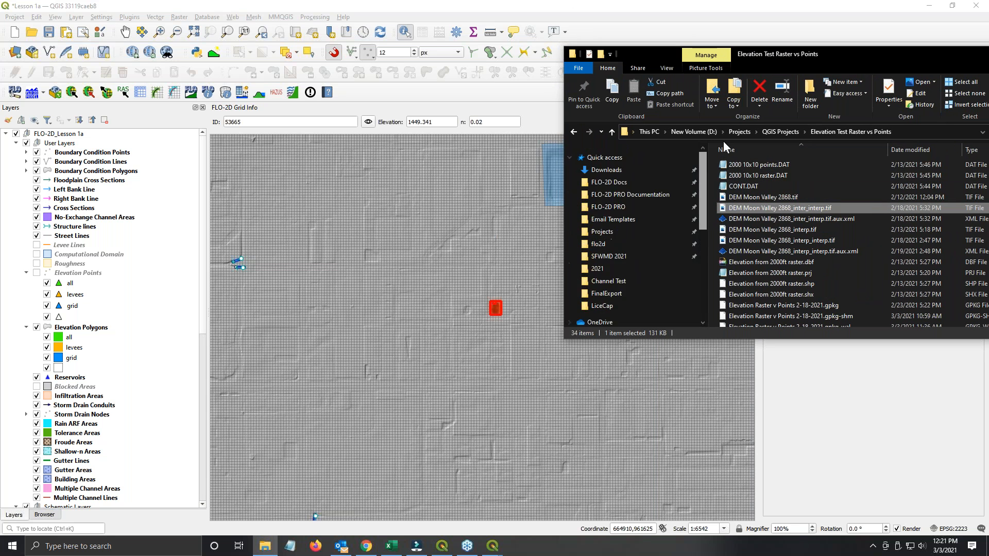
left_click(623, 183)
left_click(631, 206)
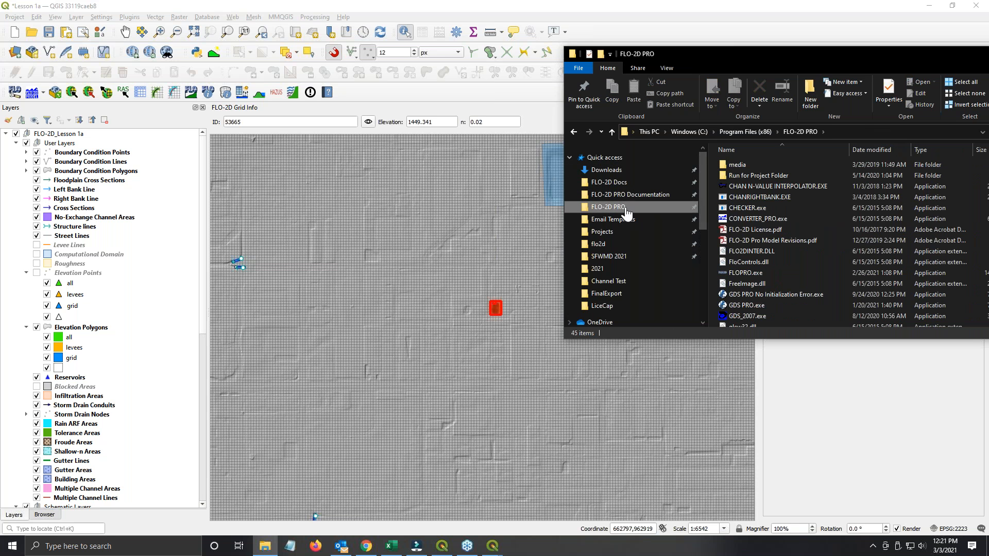
left_click(639, 232)
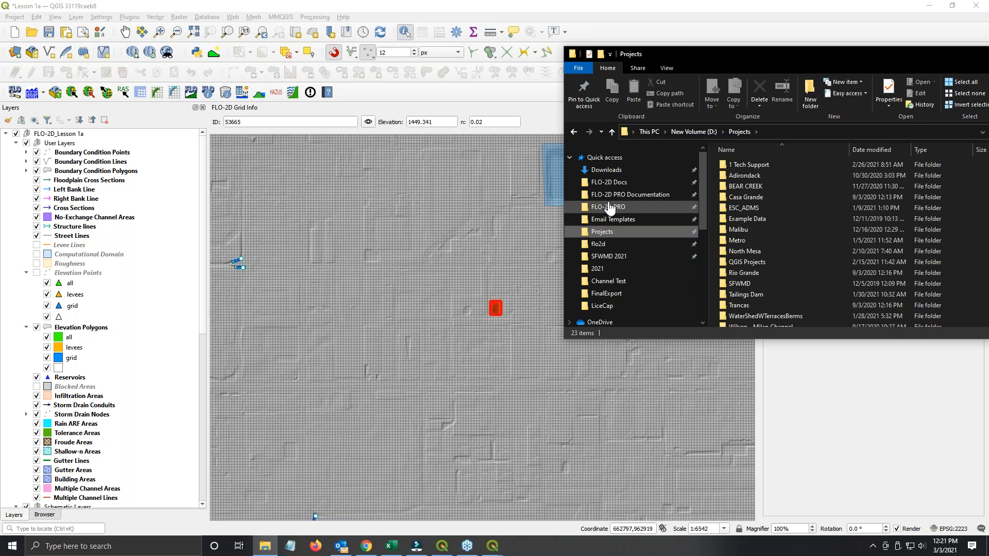
left_click(629, 194)
left_click(739, 164)
double_click(739, 165)
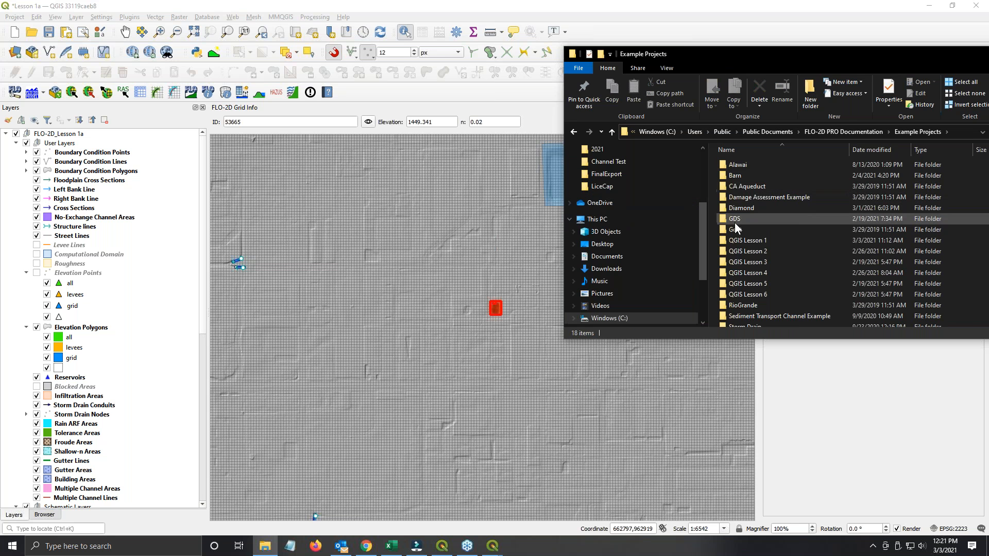
Step: Open the QGIS Lesson 1 Export folder inside QGIS Lesson 1 and find its result shapefiles
double_click(739, 239)
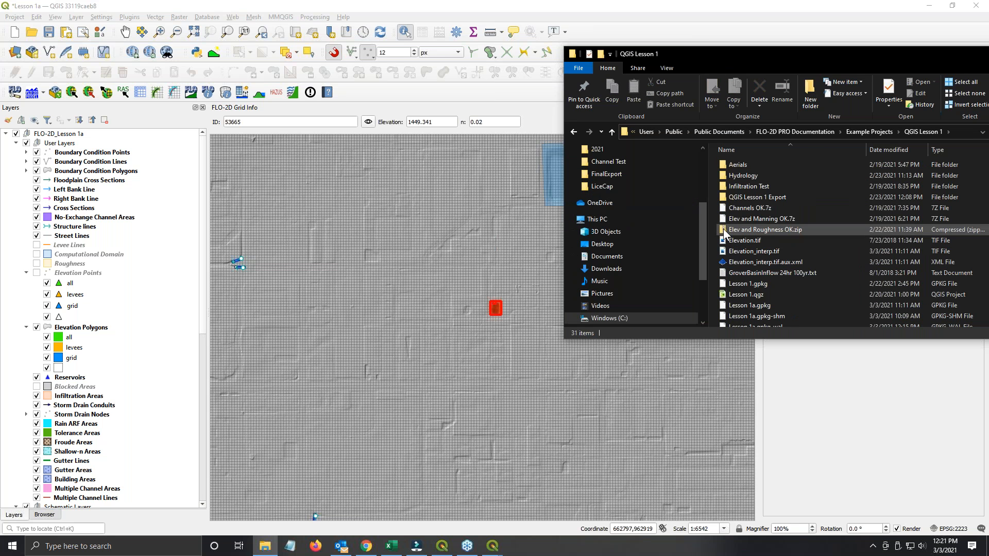
double_click(746, 198)
scroll(746, 198, "down", 5)
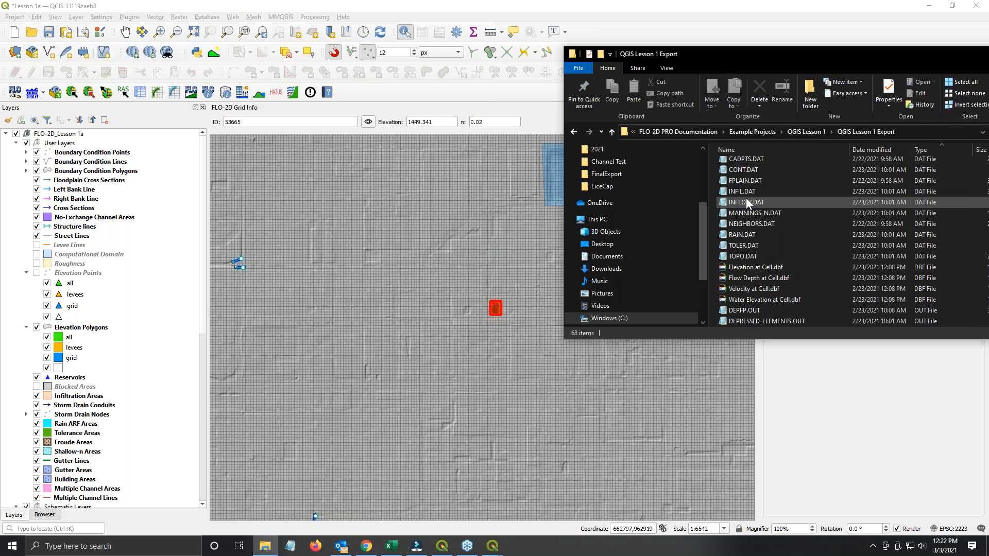
scroll(746, 199, "down", 10)
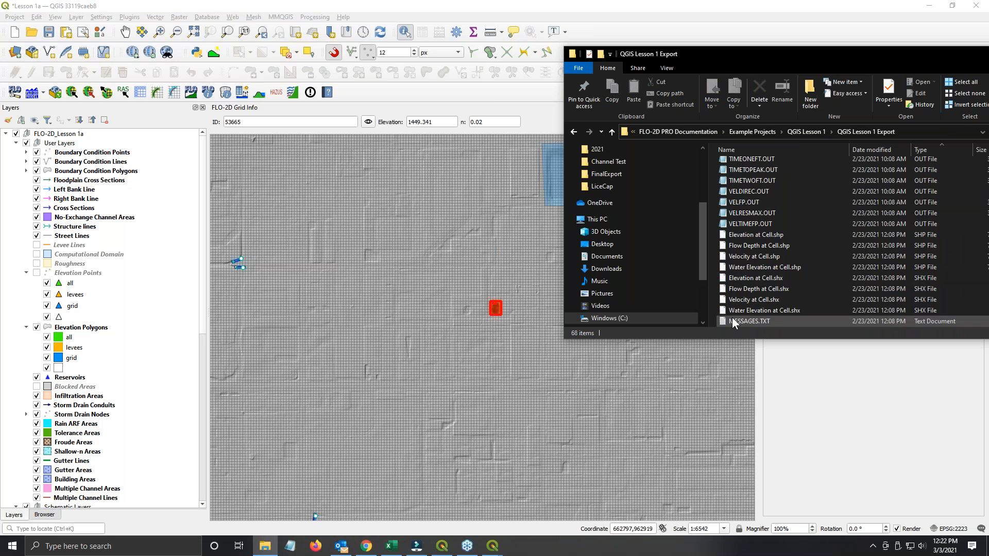
scroll(758, 225, "down", 2)
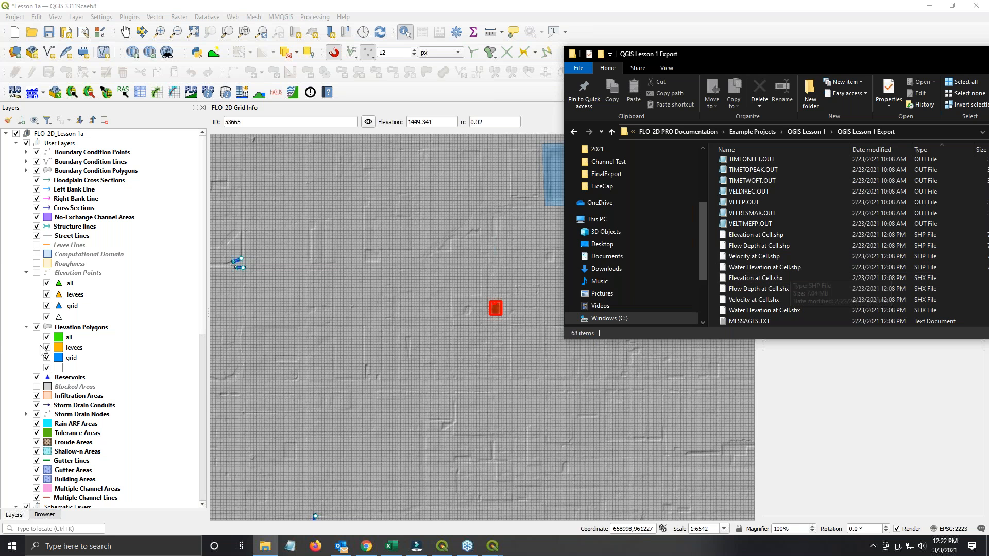
Step: Add Flow Depth at Cell.shp from the export folder to the QGIS project, directly above the Project Domain layer
scroll(47, 428, "down", 11)
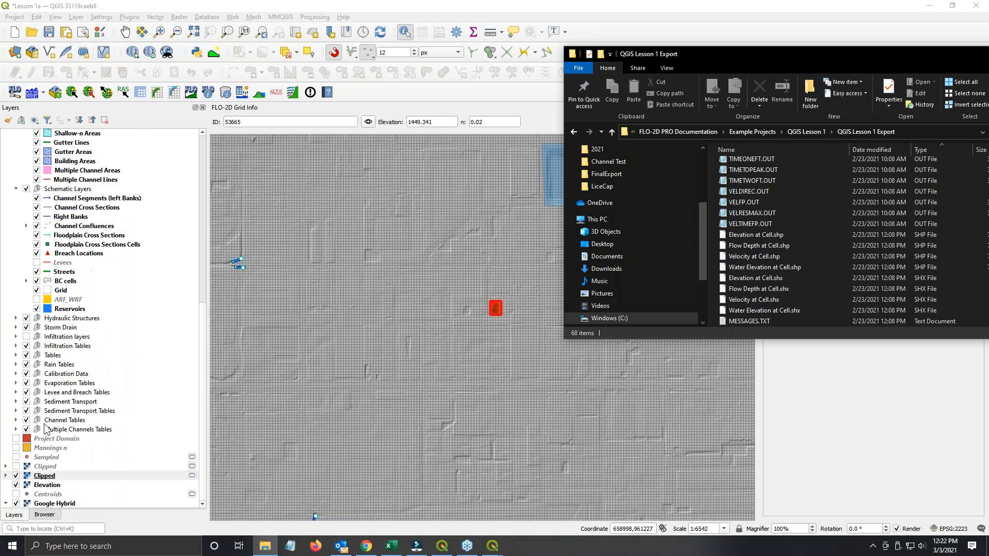
left_click(52, 446)
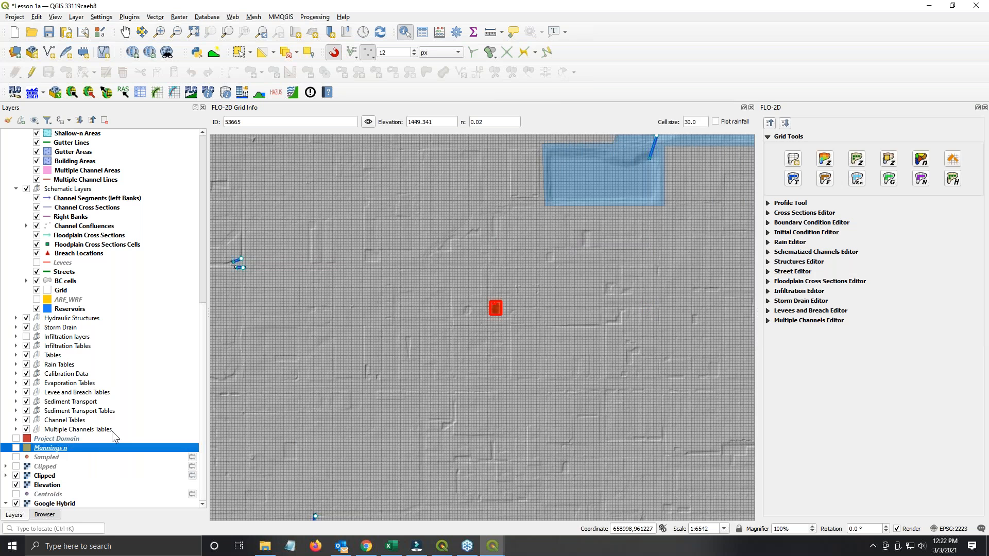
left_click(79, 439)
left_click(265, 547)
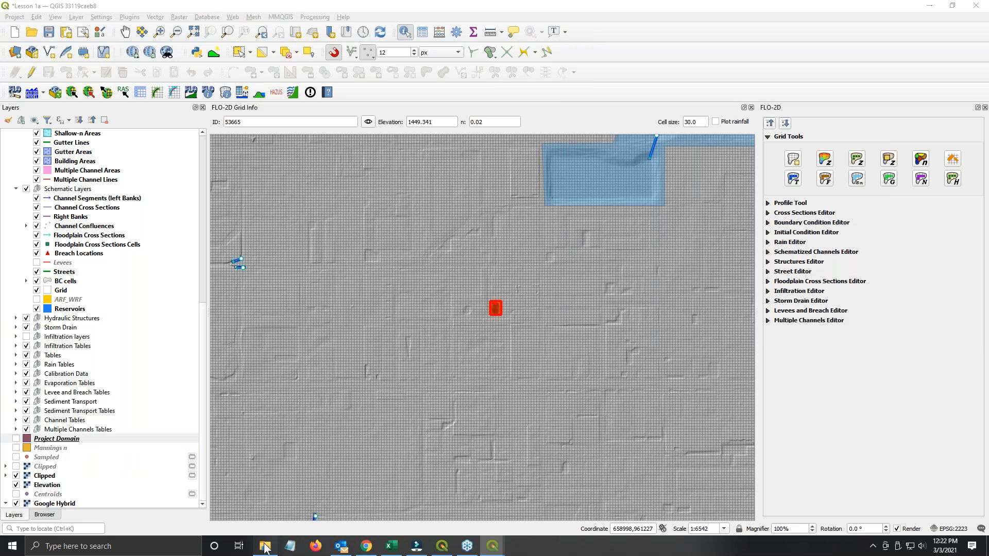
left_click_drag(764, 246, 452, 304)
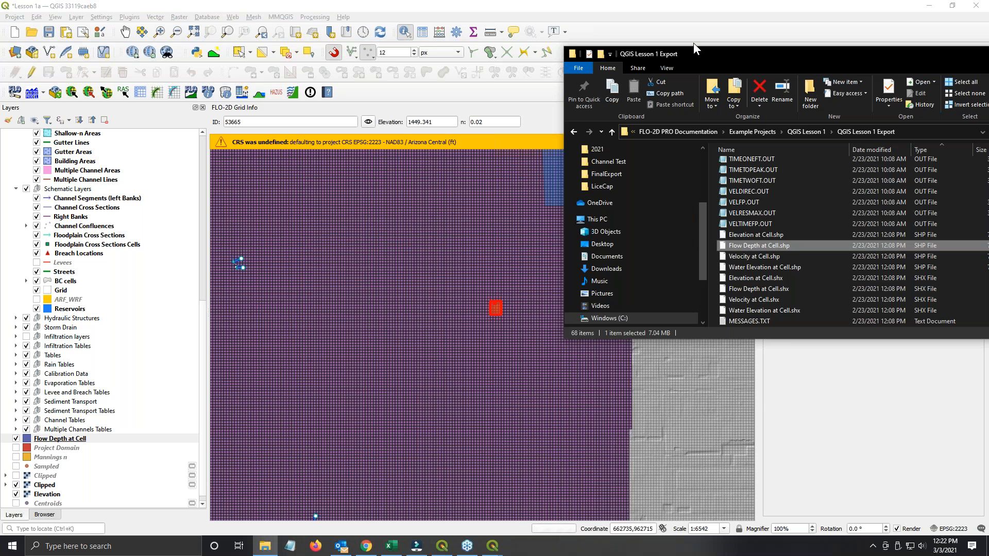
left_click_drag(841, 59, 988, 258)
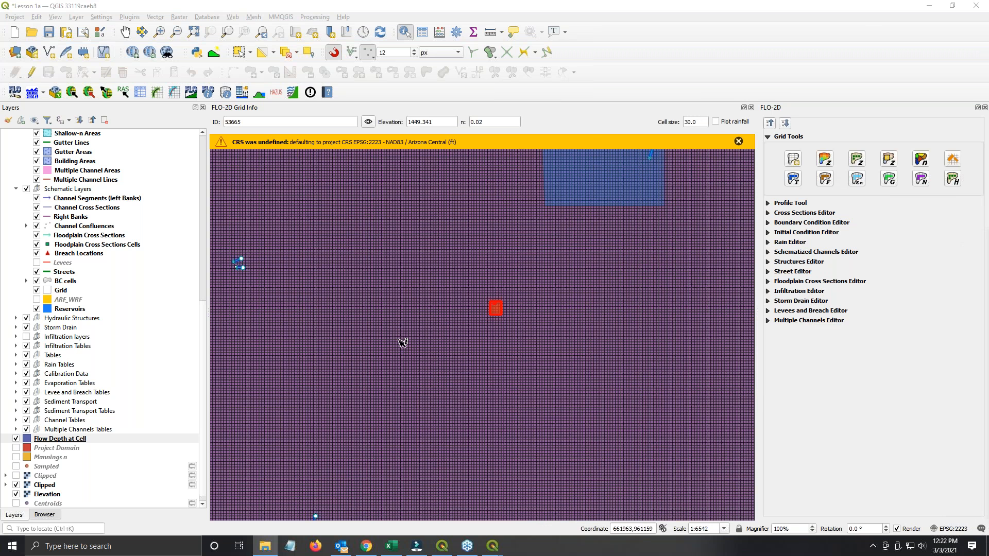
Step: Open the symbology of the Flow Depth at Cell layer and set its simple fill's stroke style to No Pen
double_click(42, 439)
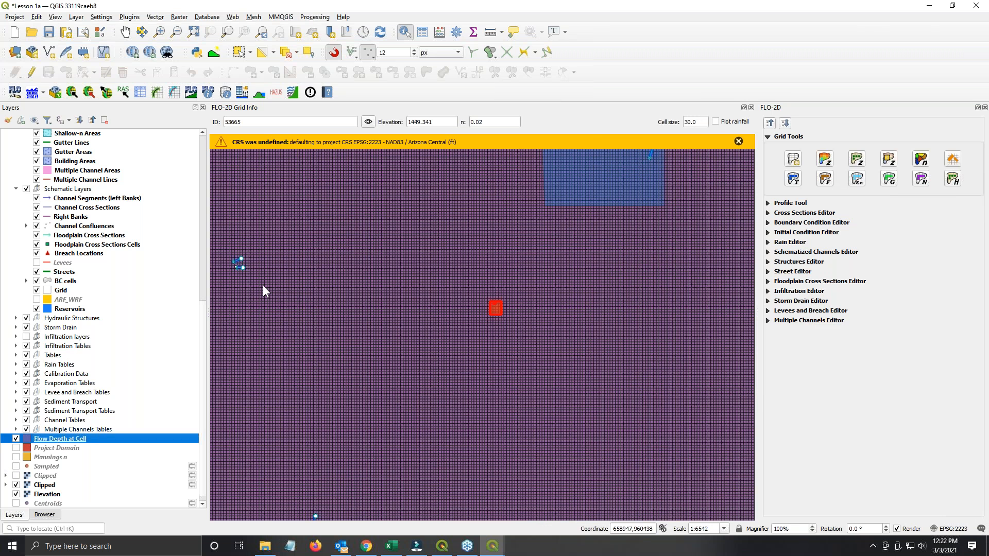
left_click(224, 204)
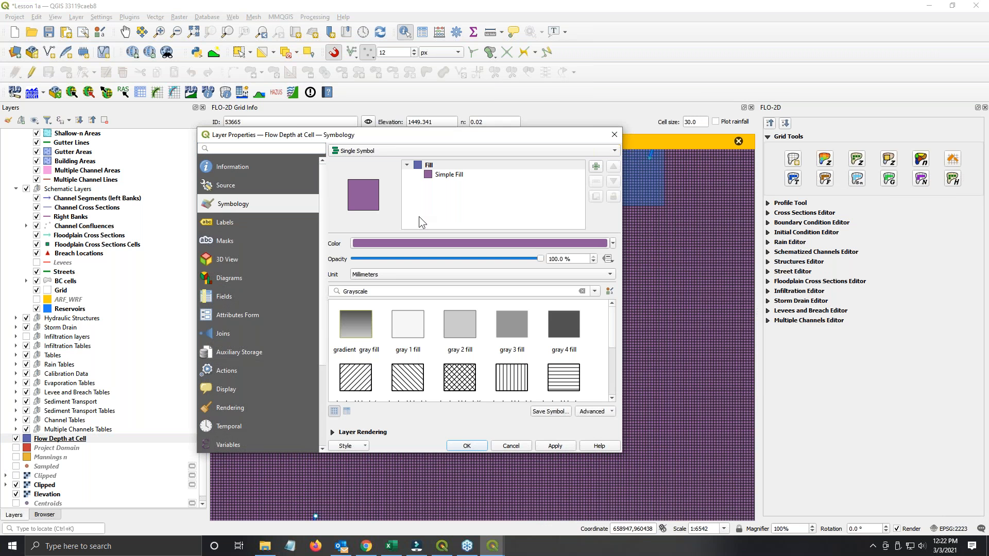
left_click(423, 175)
left_click(475, 328)
left_click(475, 327)
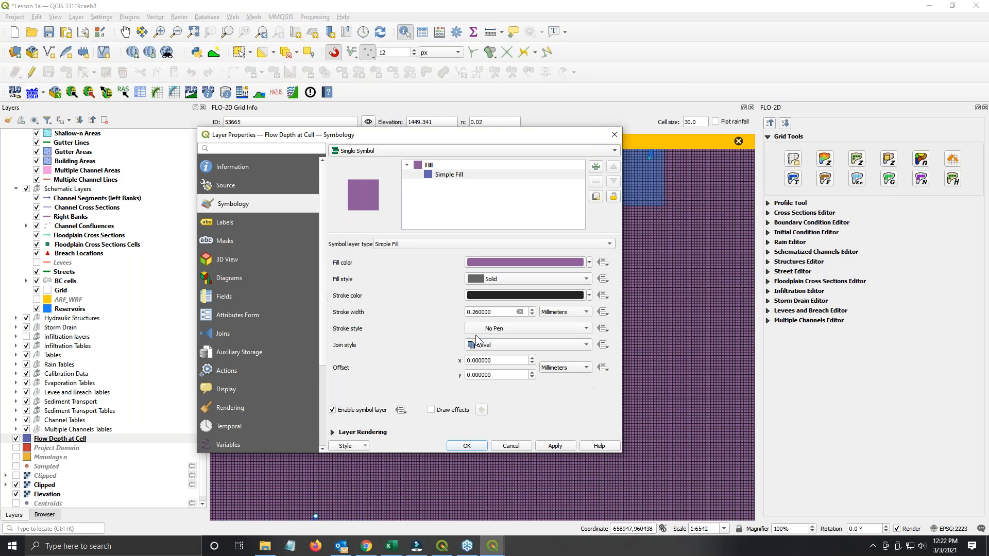
left_click(401, 149)
left_click(360, 170)
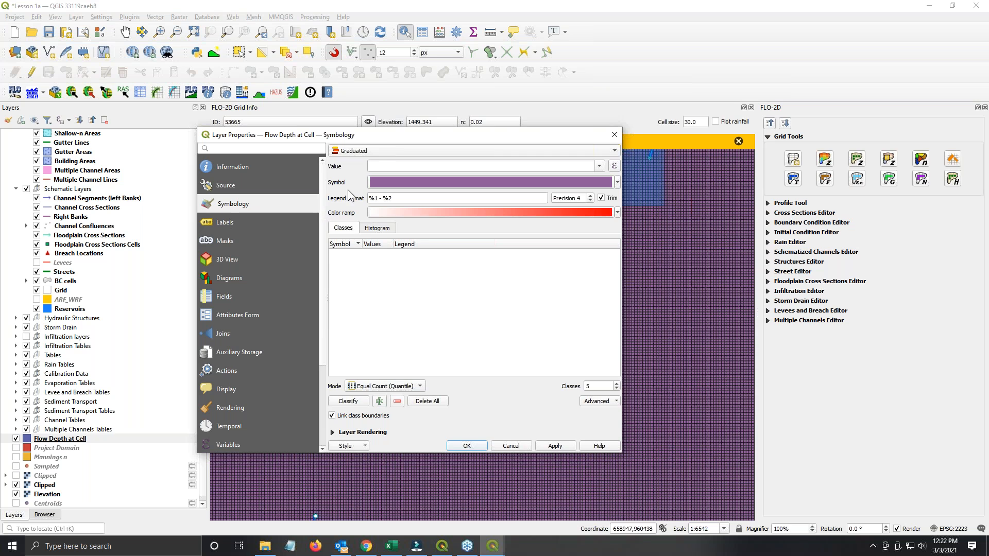
left_click(376, 151)
left_click(378, 121)
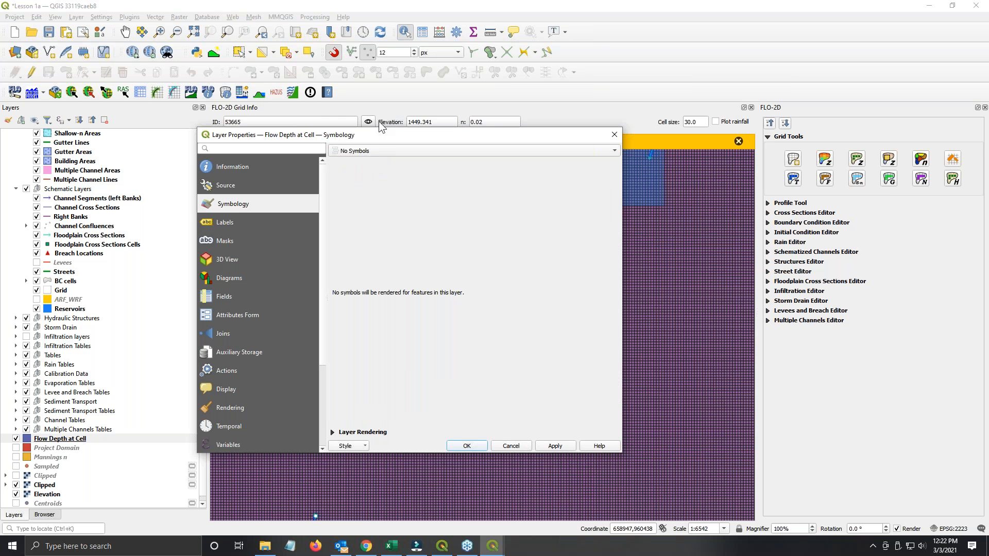
left_click(369, 150)
left_click(368, 161)
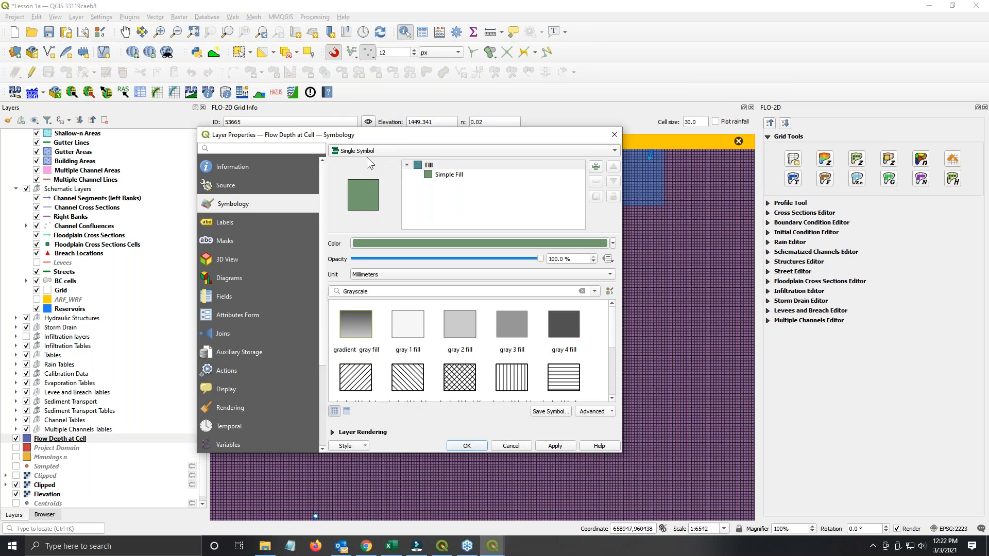
Step: Set the stroke style of the green single-symbol simple fill to No Pen and apply it to the layer
left_click(449, 175)
left_click(484, 328)
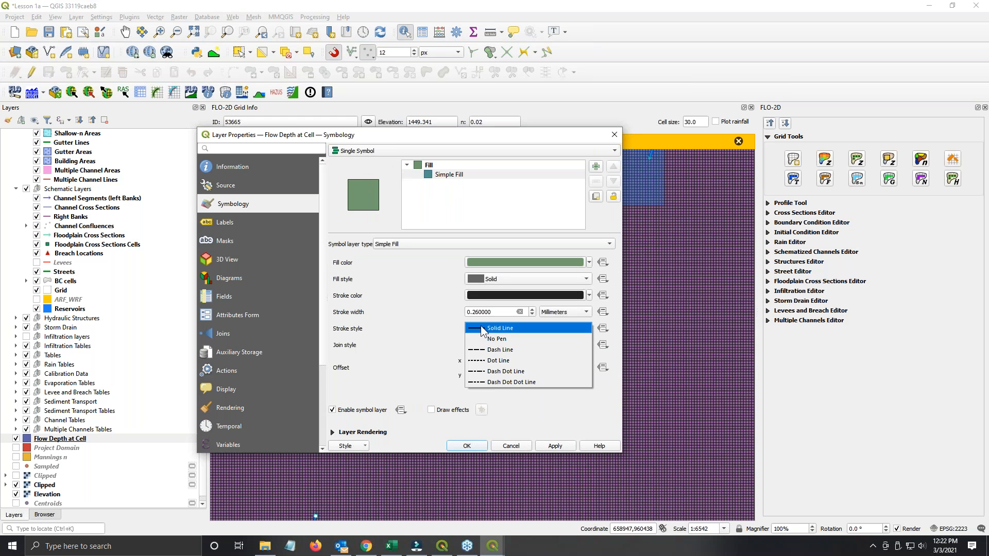
left_click(481, 327)
left_click(555, 446)
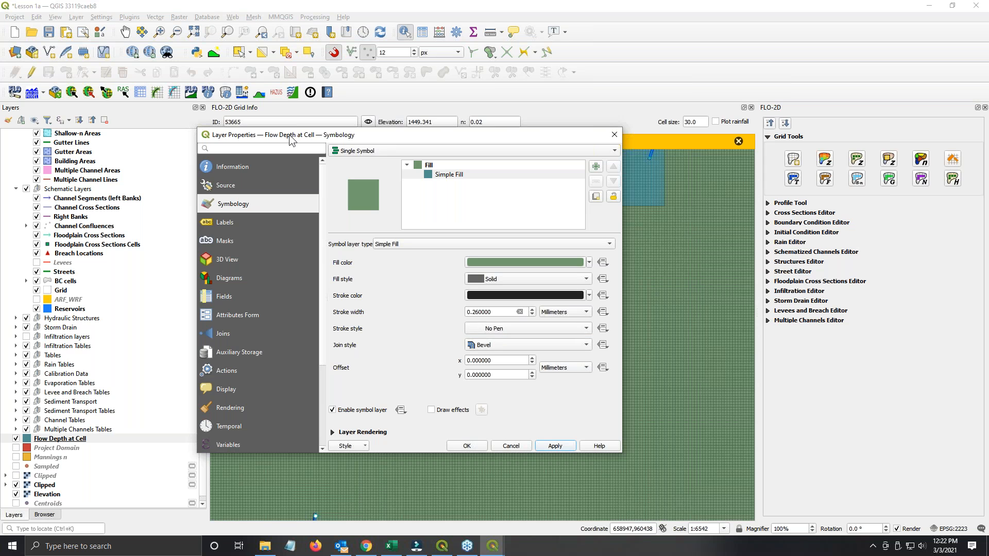
Step: Switch the layer to Graduated symbology with a white-to-dark-blue color ramp and Var as the value field
left_click(356, 149)
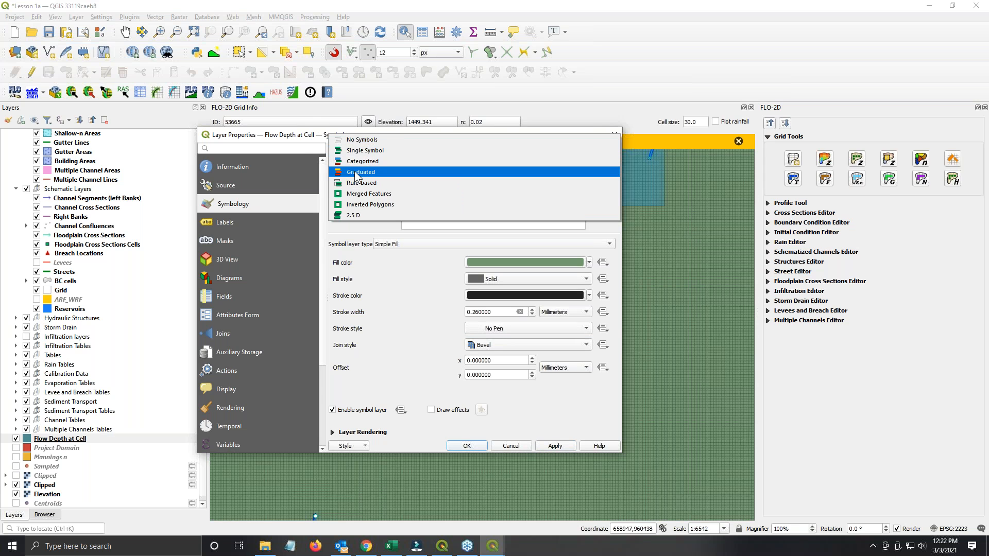
left_click(354, 164)
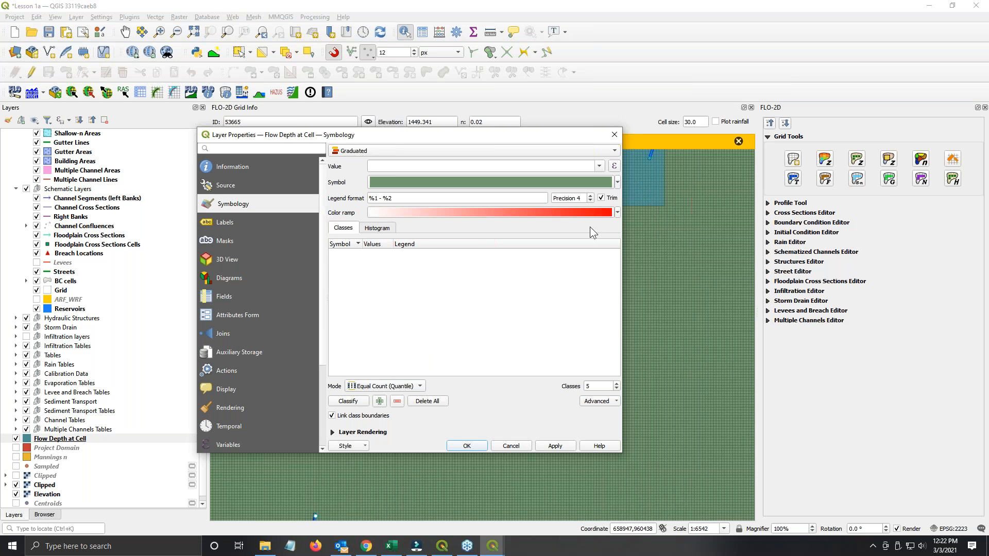
left_click(616, 213)
left_click(417, 249)
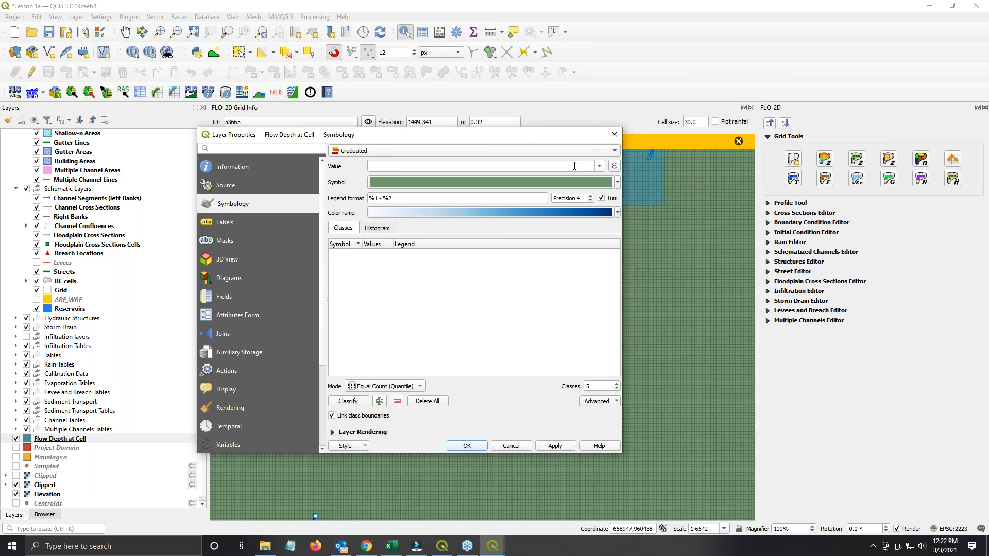
left_click(599, 166)
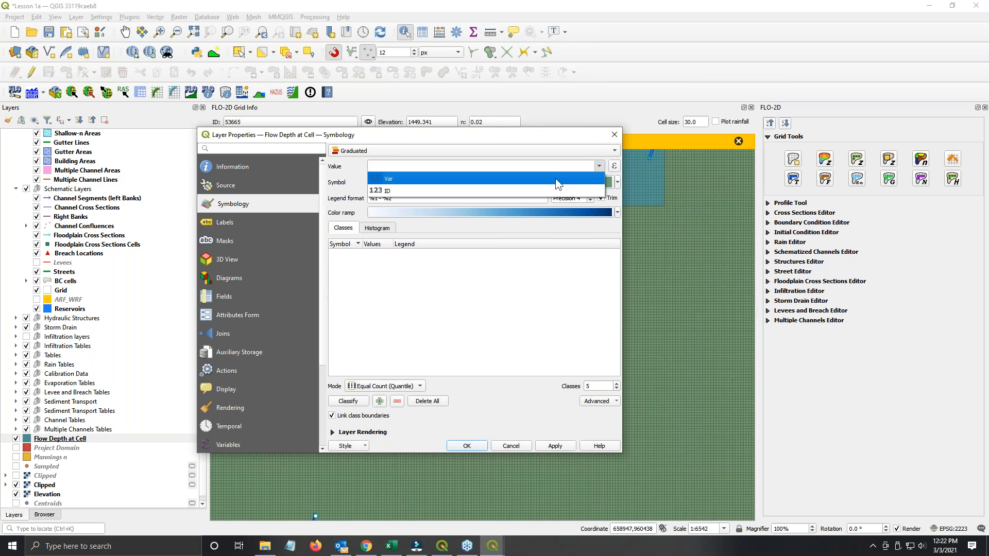
left_click(555, 179)
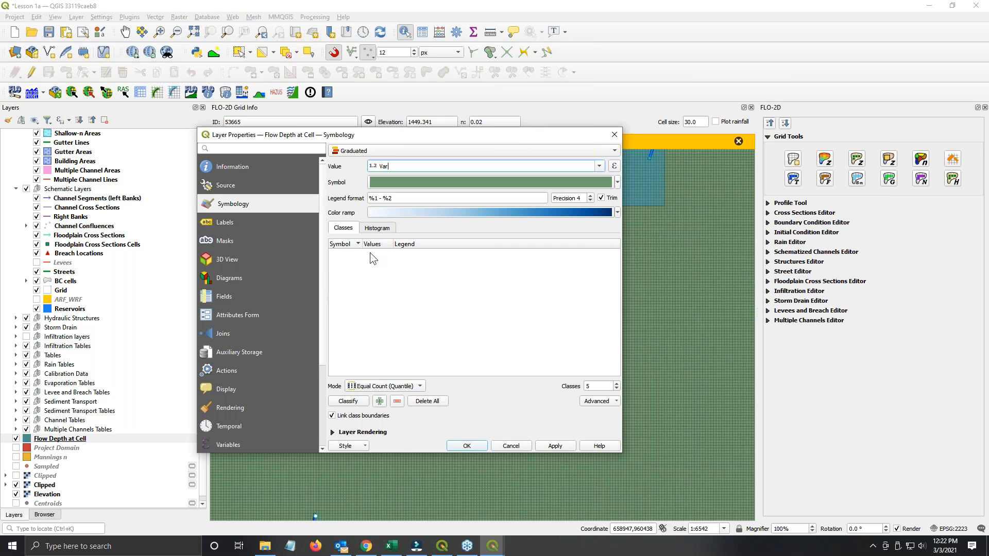
Step: Classify the values into five equal-count classes, accept the style, and hide the Flow Depth at Cell layer
left_click(349, 401)
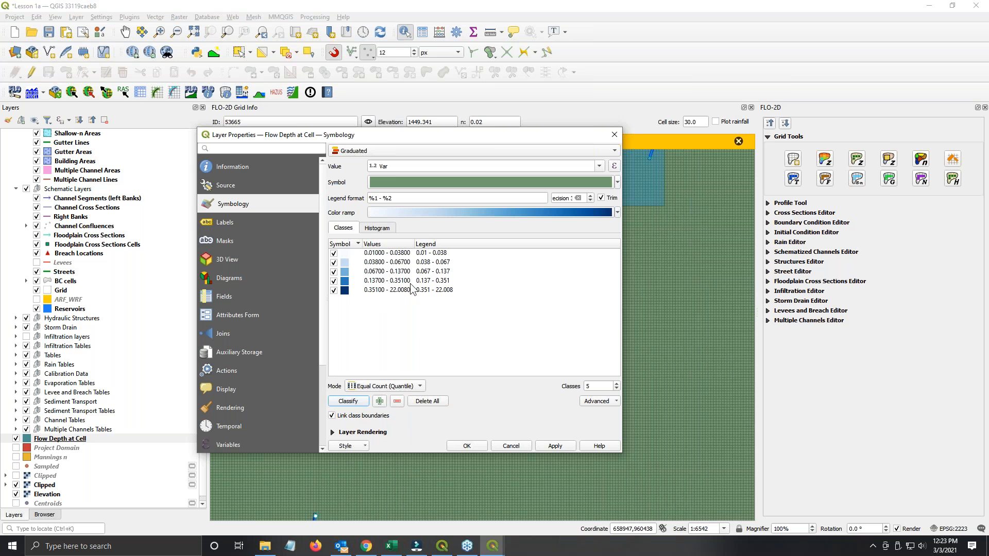
left_click(550, 447)
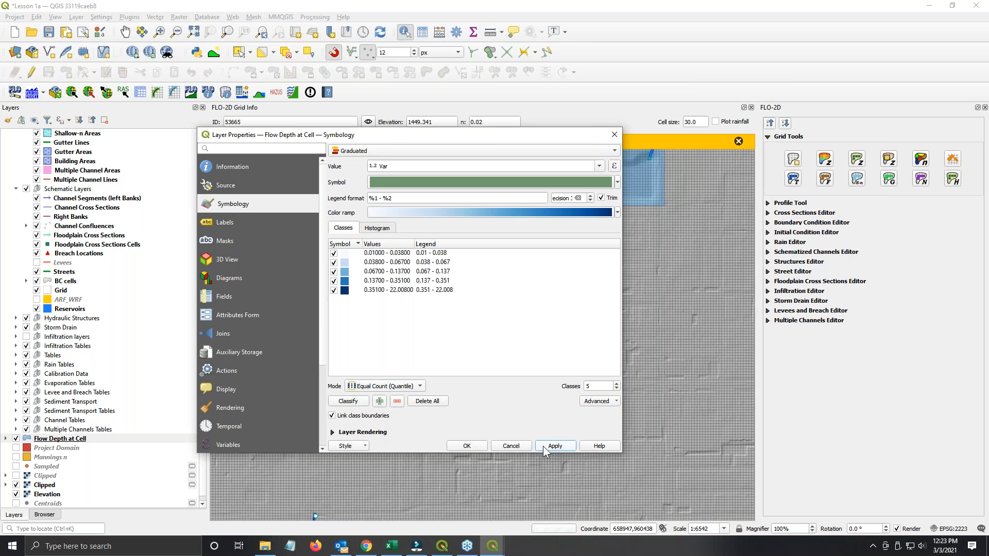
left_click(464, 446)
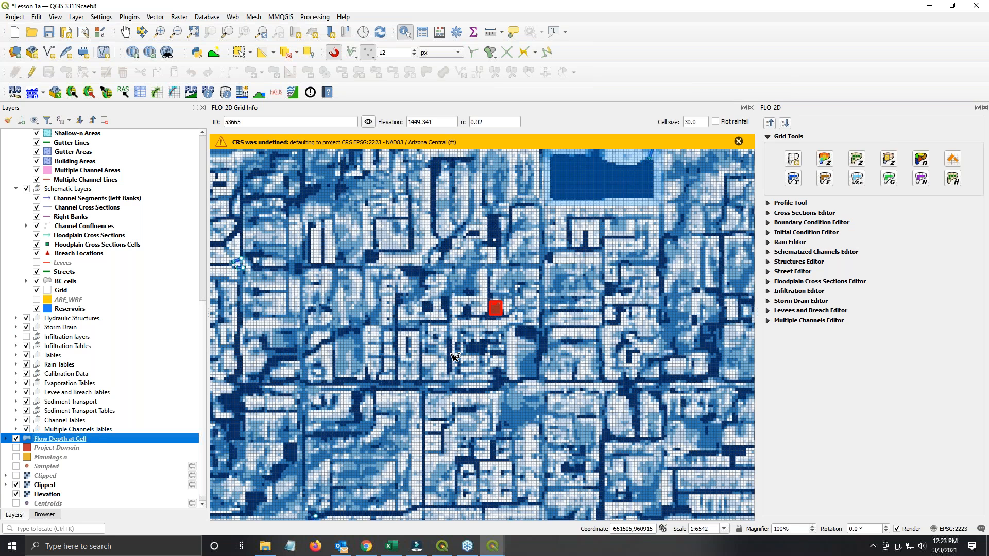
left_click(16, 438)
scroll(463, 367, "down", 1)
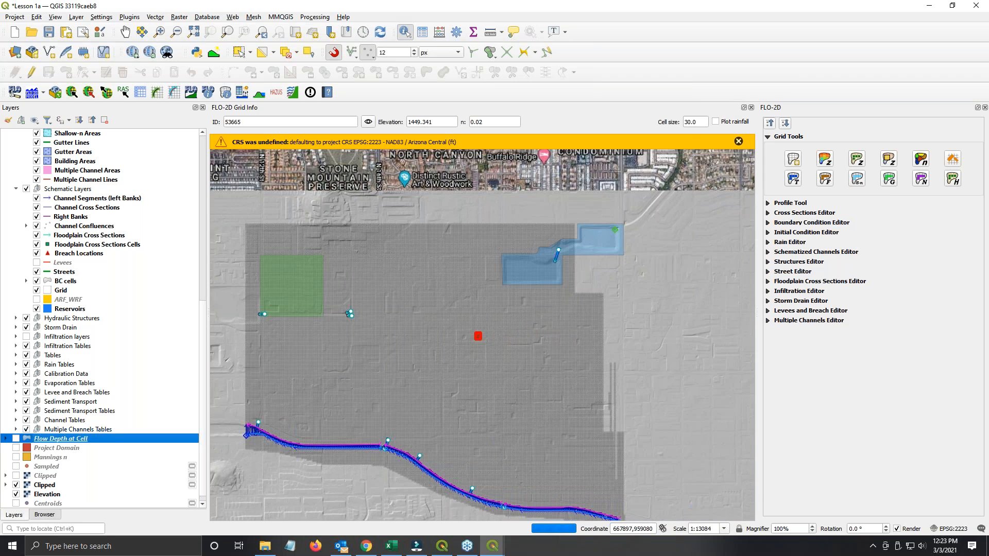
Step: Switch to File Explorer, find DEPFP.OUT in the QGIS Lesson 1 Export folder, and copy the folder's path
key("alt+Tab")
left_click(598, 277)
scroll(619, 327, "up", 10)
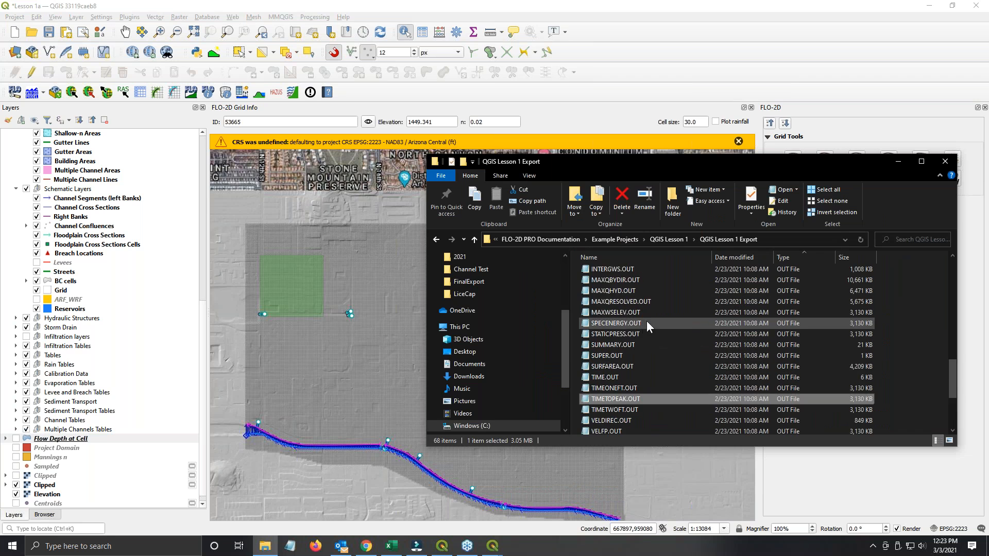
left_click(608, 325)
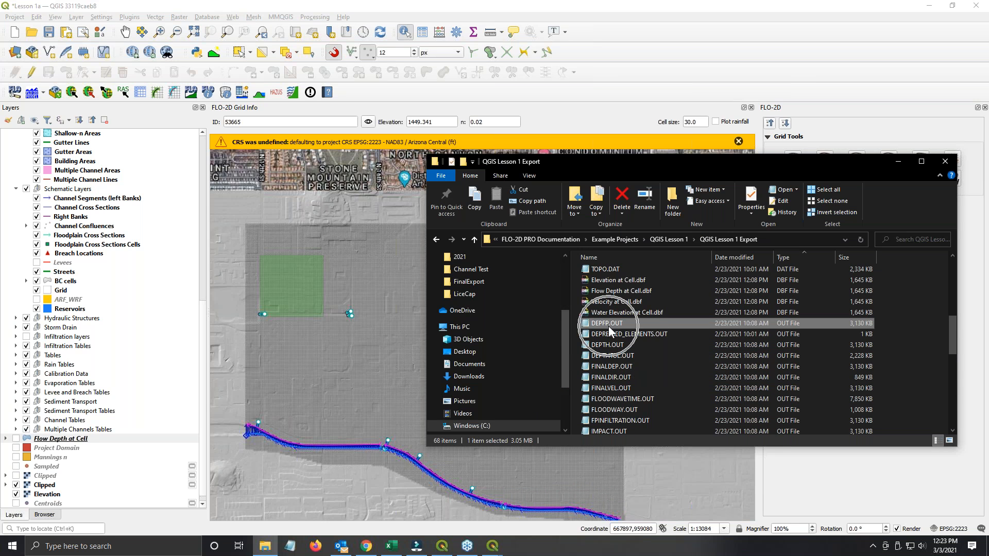
left_click(798, 240)
key("ctrl+c")
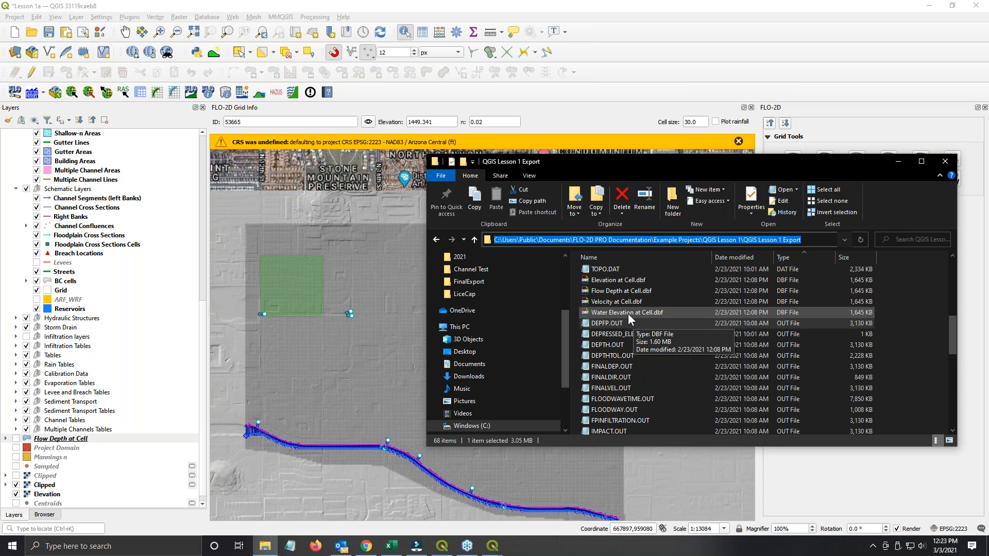
left_click(617, 323)
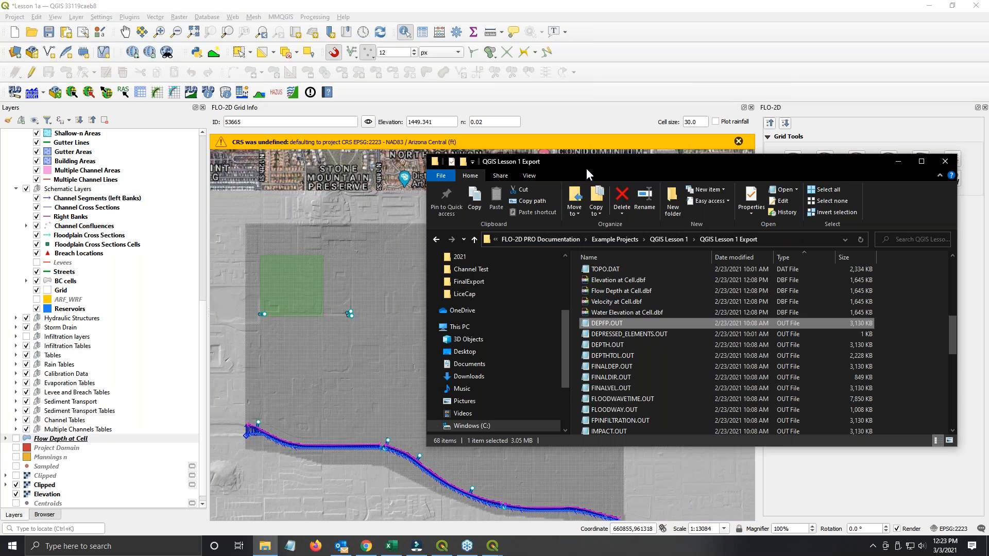
Step: Return to QGIS and open the Data Source Manager for adding a delimited text layer
left_click_drag(586, 166, 691, 210)
left_click_drag(931, 244, 988, 250)
scroll(69, 146, "up", 2)
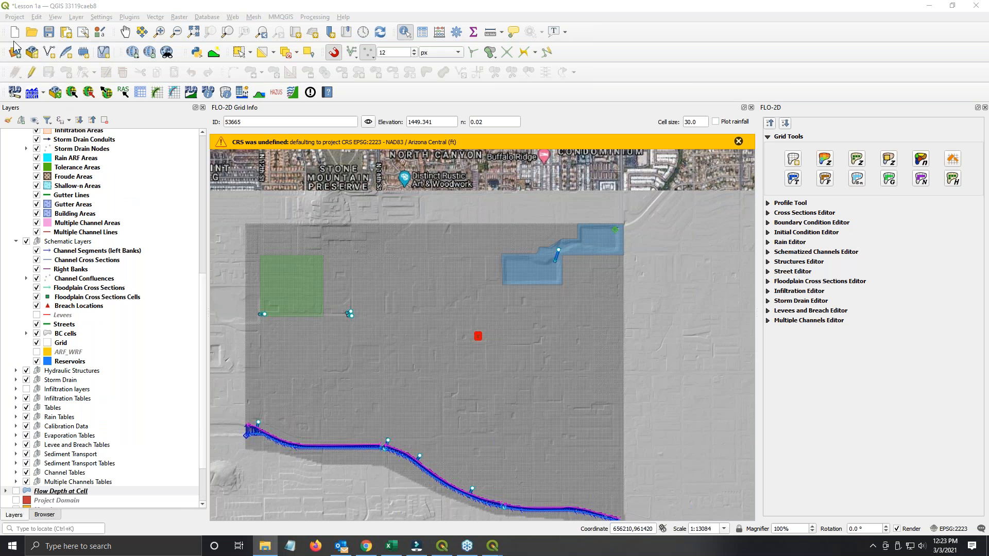
left_click(15, 53)
left_click(274, 248)
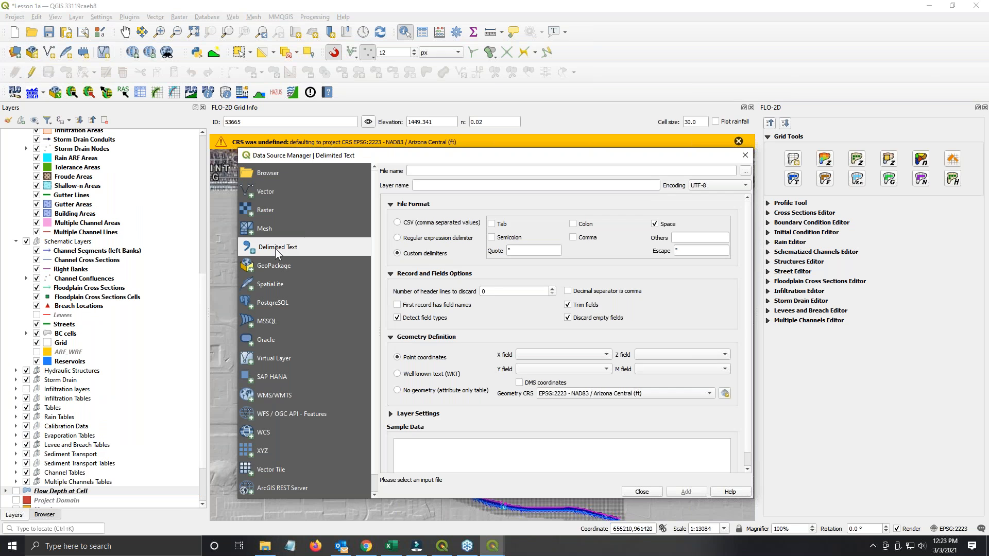
left_click(746, 155)
left_click(14, 53)
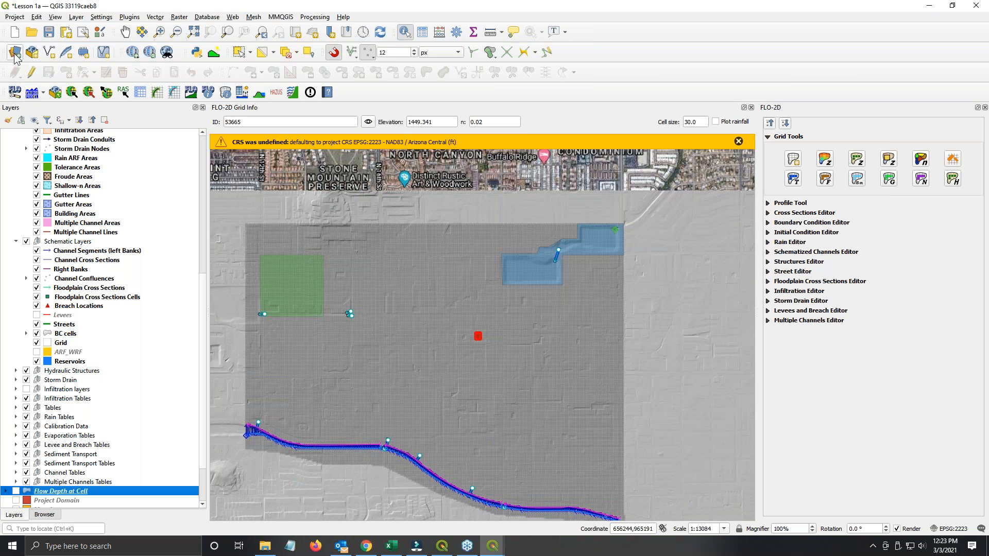
left_click(15, 54)
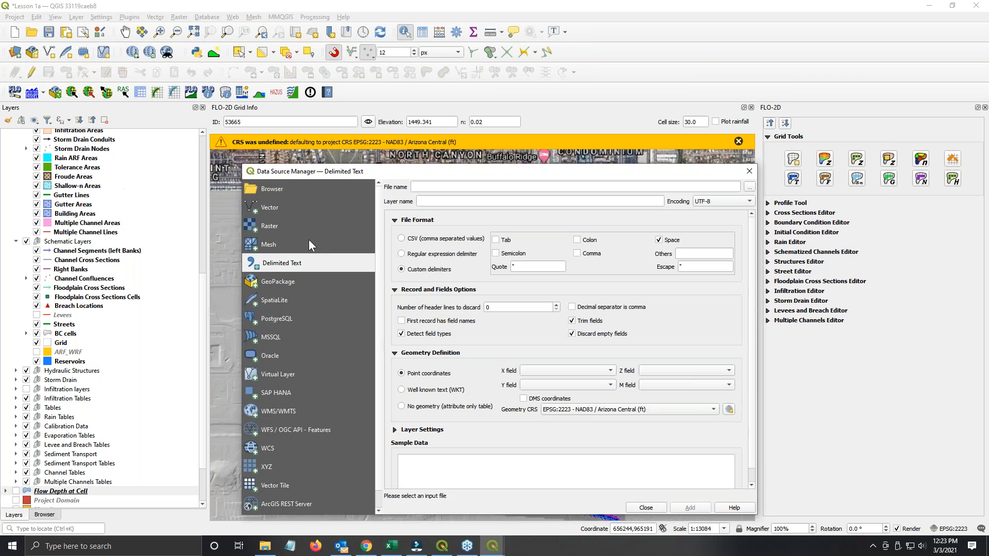
Step: Choose DEPFP.OUT from the QGIS Lesson 1 Export folder as the delimited text source, using the copied folder path
left_click(749, 187)
left_click(541, 206)
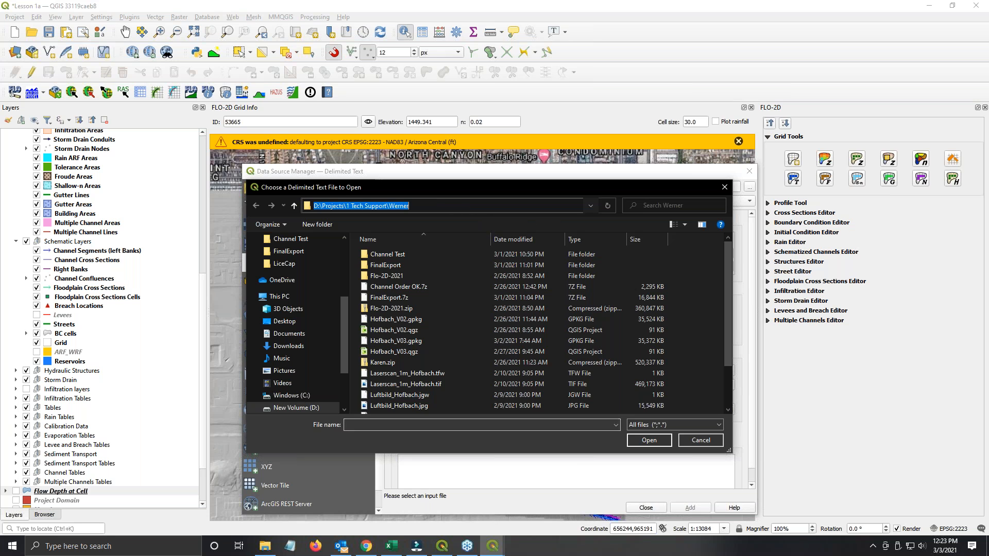
key("ctrl+v")
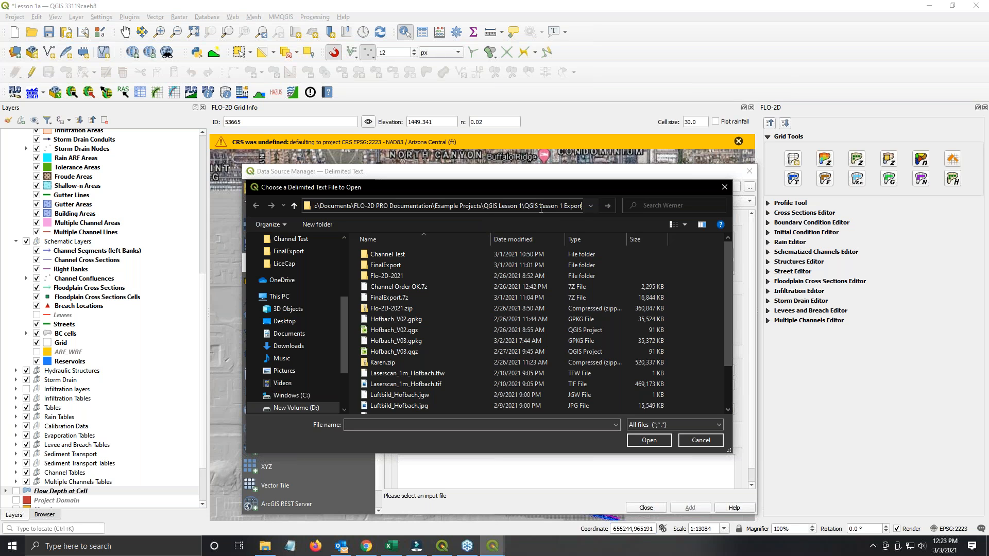
key("Return")
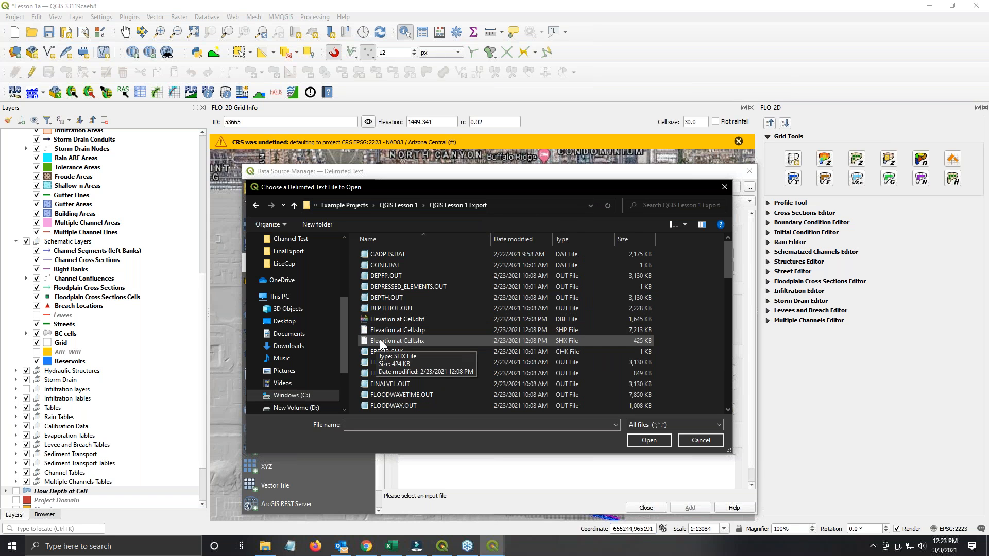
left_click(406, 288)
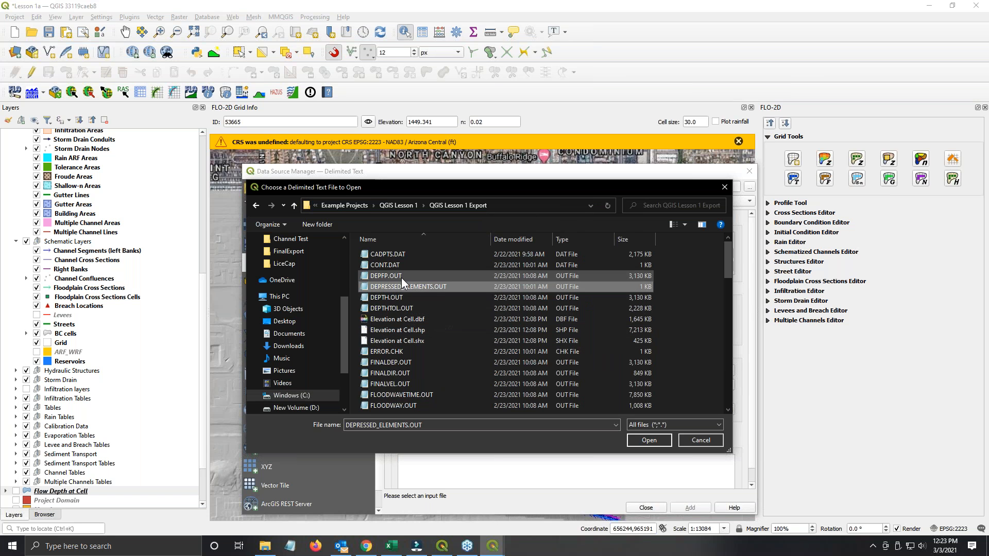
left_click(401, 277)
key("Down")
left_click(394, 277)
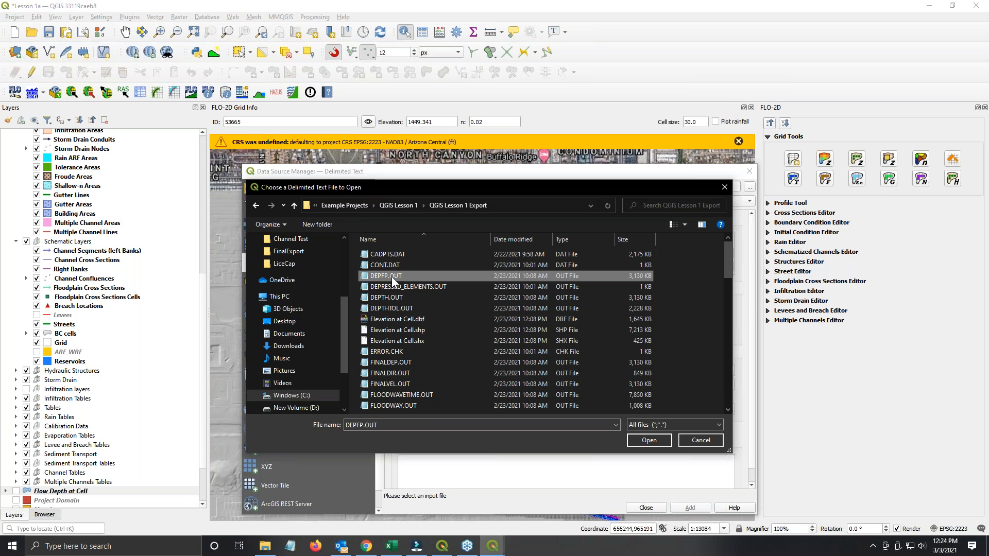
left_click(653, 440)
Step: View DEPFP.OUT in Notepad to examine its grid number, coordinate and depth columns, and close it
left_click_drag(499, 174, 378, 33)
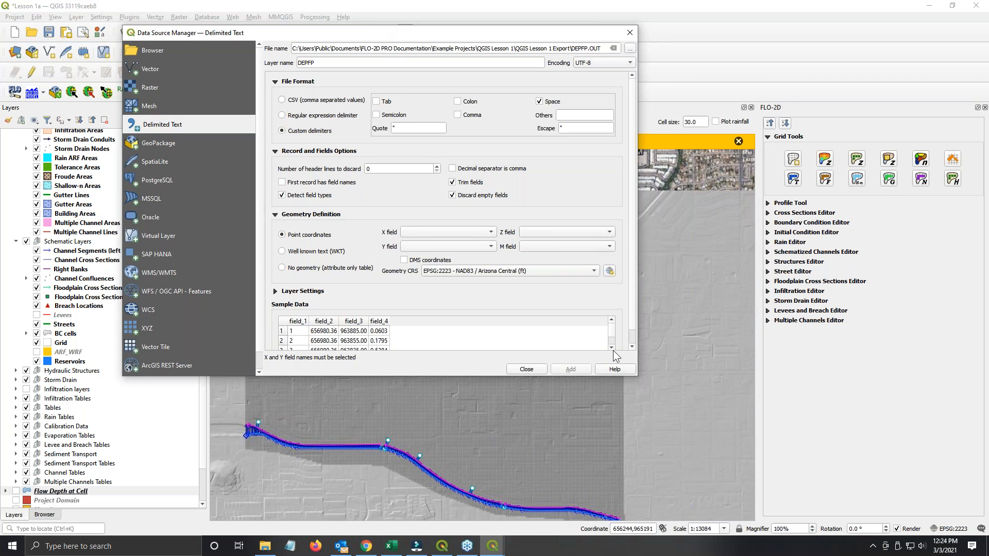
key("alt+Tab")
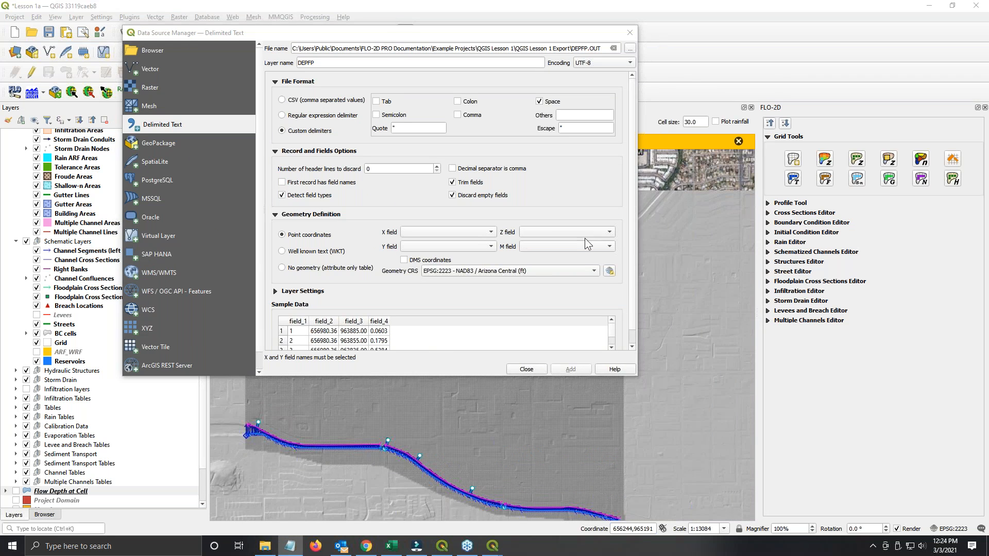
left_click_drag(585, 238, 405, 38)
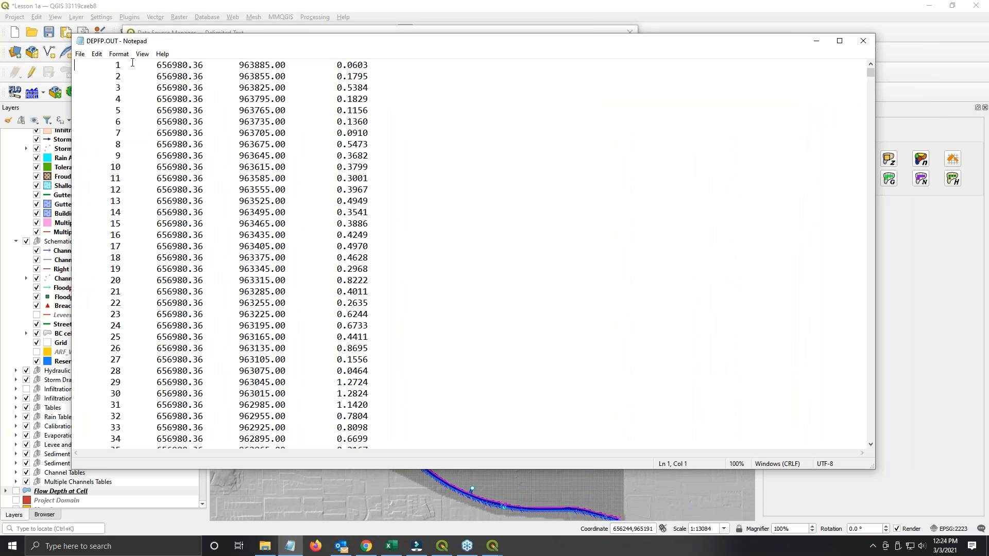
left_click_drag(103, 61, 146, 70)
left_click(164, 64)
left_click(352, 64)
left_click_drag(100, 67, 74, 66)
left_click(863, 41)
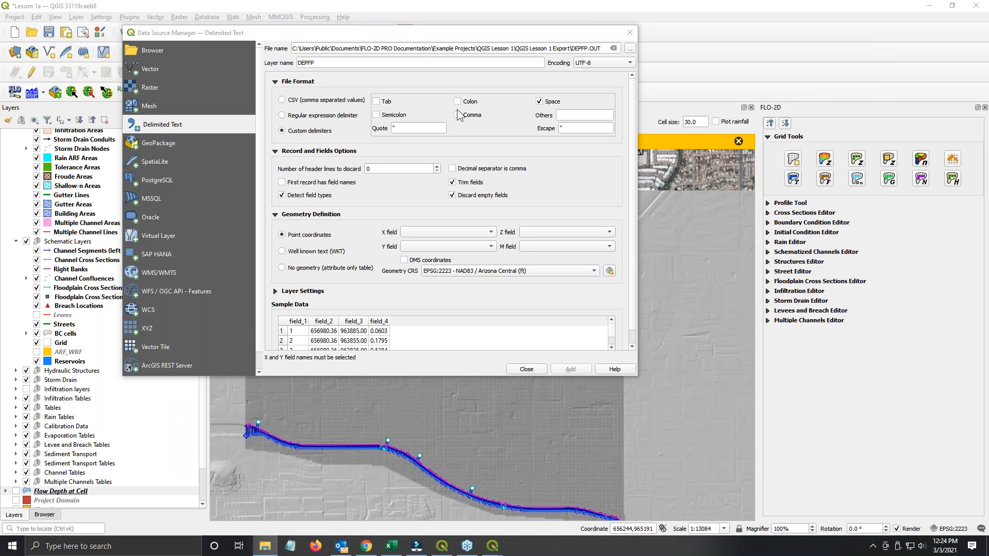
Step: Assign field_2 as the X field and field_3 as the Y field for the DEPFP points
left_click(289, 132)
key("ctrl")
key("ctrl")
key("ctrl")
key("ctrl")
key("ctrl")
key("ctrl")
key("ctrl")
key("ctrl")
left_click(441, 231)
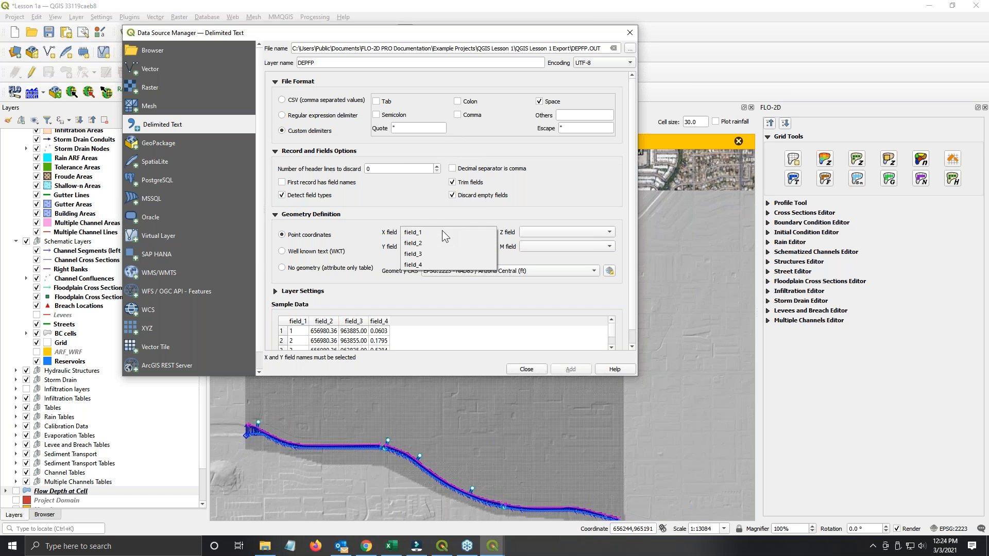
left_click(438, 242)
key("ctrl")
left_click(414, 247)
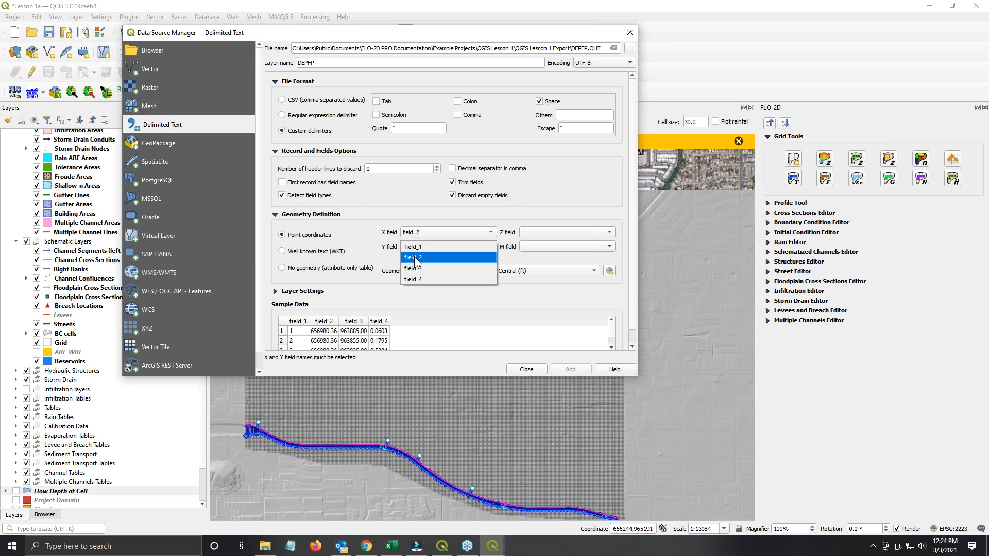
left_click(412, 268)
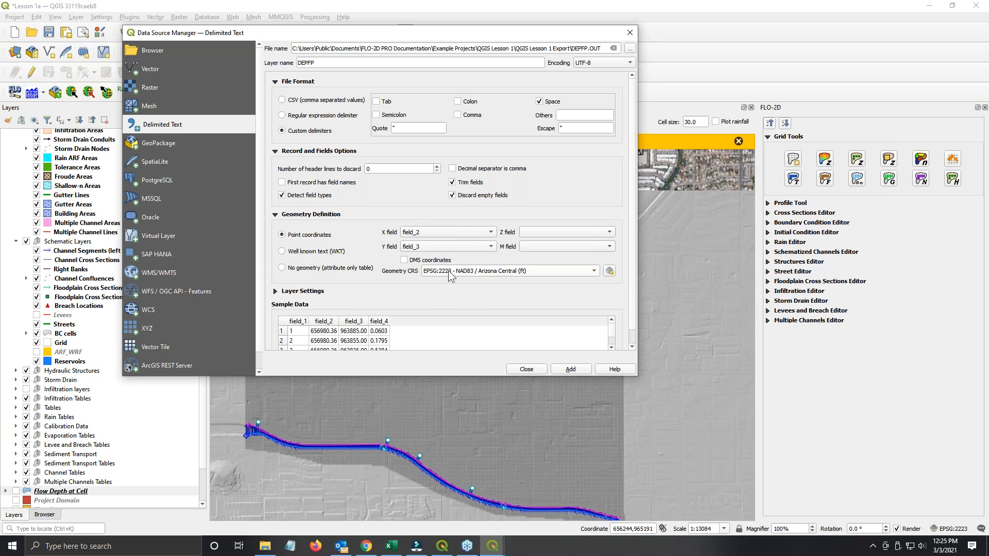
Step: Add the DEPFP point layer with EPSG:2223 as its geometry CRS and close the Data Source Manager
left_click(610, 271)
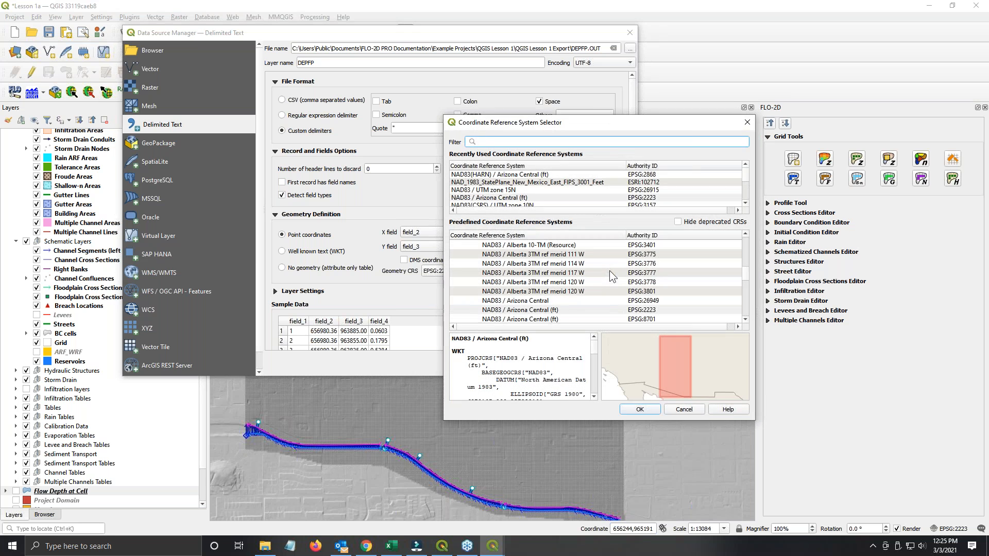
left_click(747, 122)
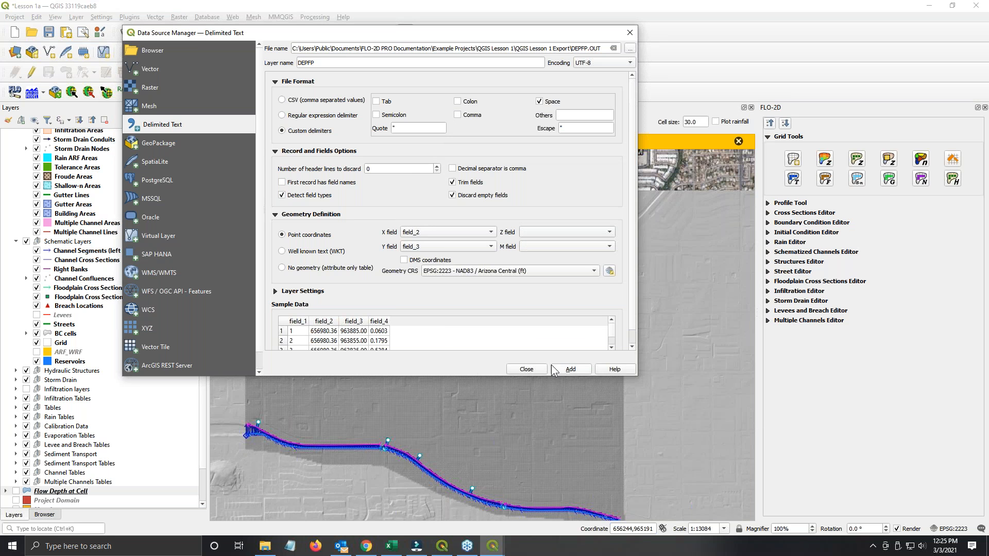
left_click(554, 370)
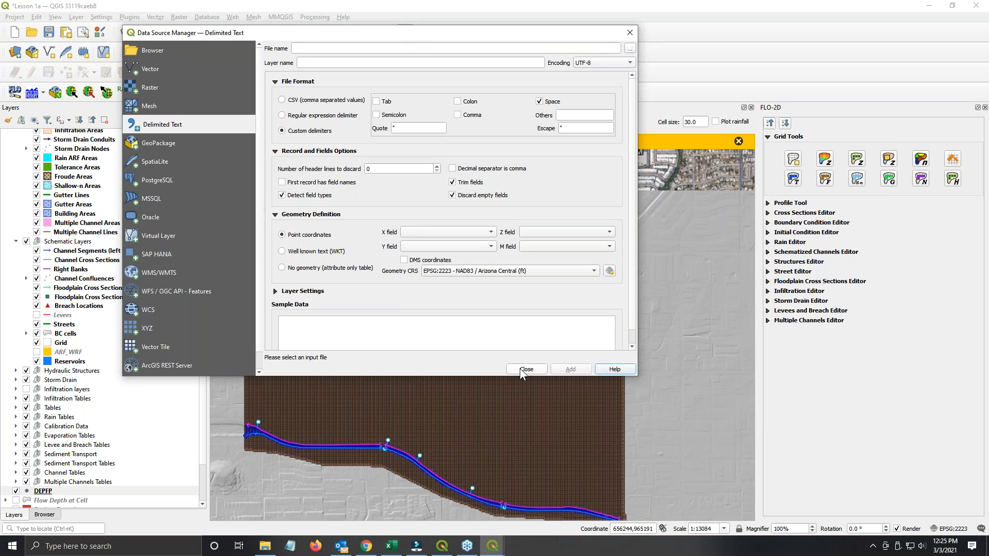
left_click(524, 369)
scroll(91, 430, "down", 3)
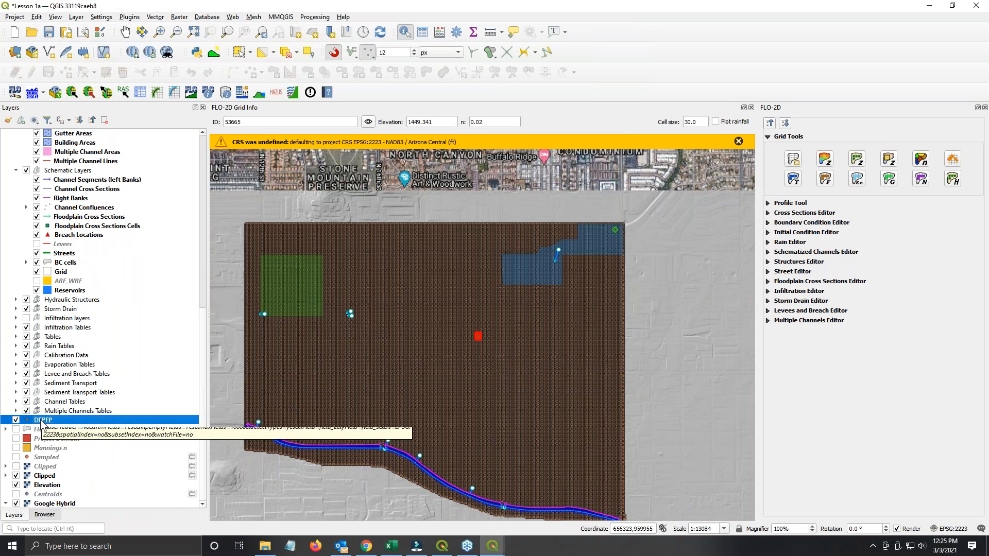
left_click_drag(301, 371, 360, 317)
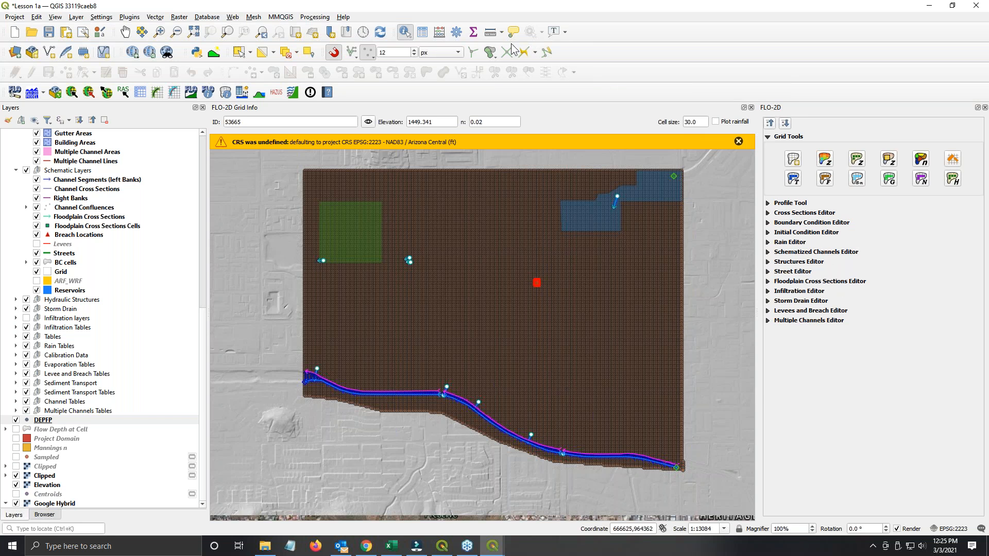
Step: Search the Processing Toolbox for "rasteriz" and open the SAGA Rasterize tool
left_click(456, 31)
left_click(811, 134)
key("BackSpace")
key("BackSpace")
key("BackSpace")
key("BackSpace")
key("BackSpace")
key("BackSpace")
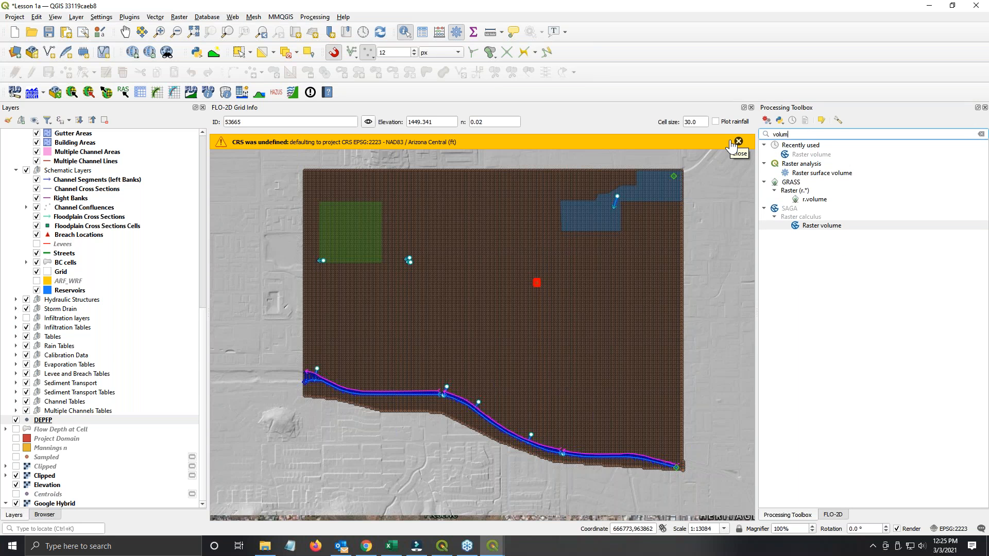
type("raste")
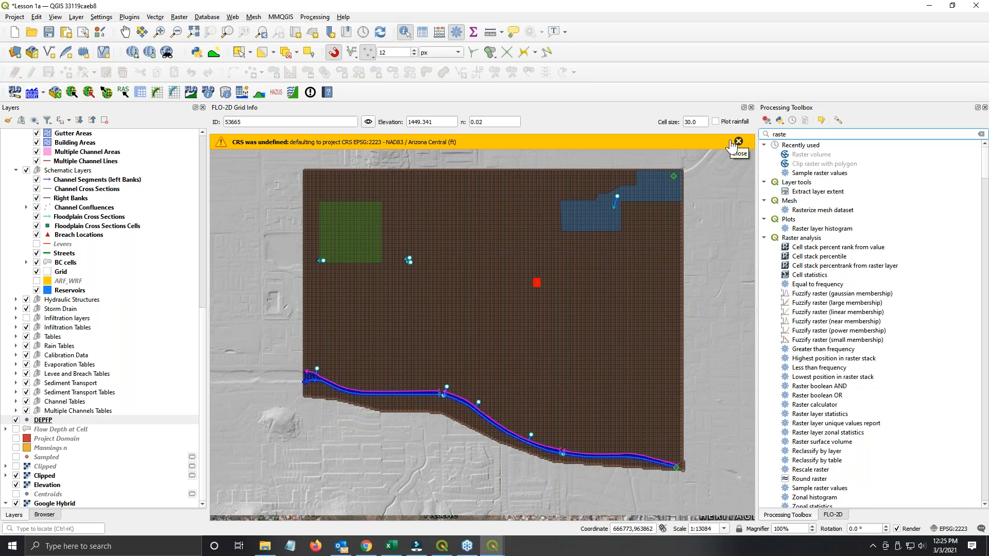
type("riz")
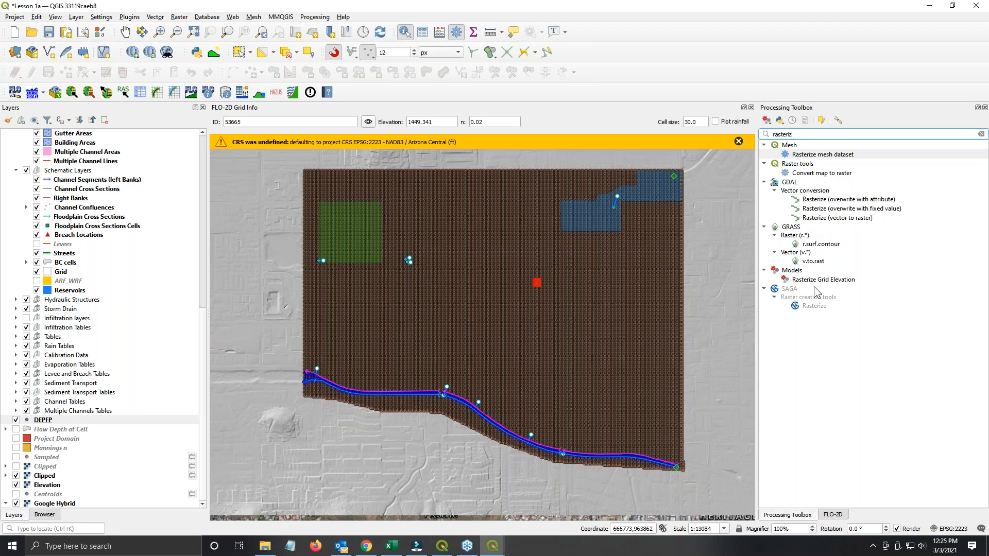
left_click(817, 307)
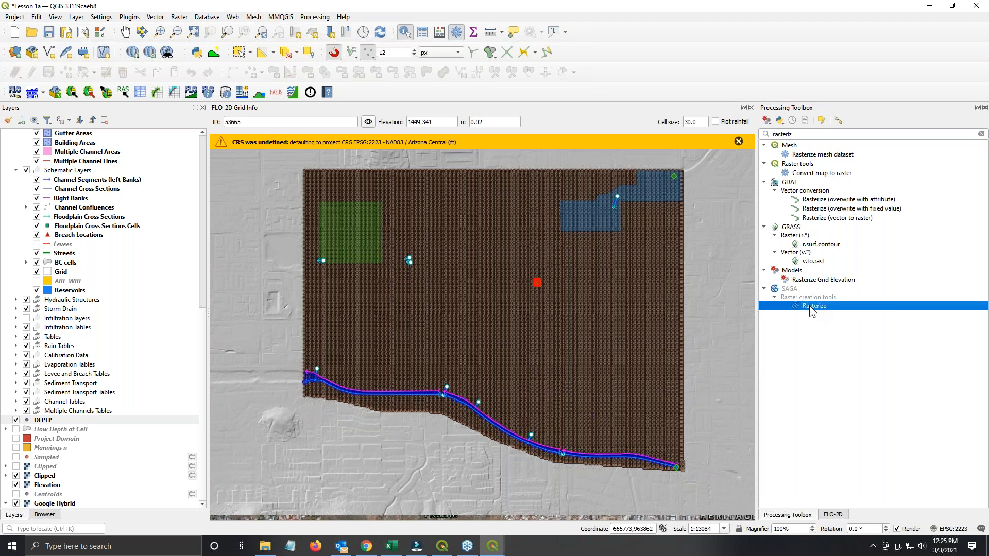
double_click(808, 305)
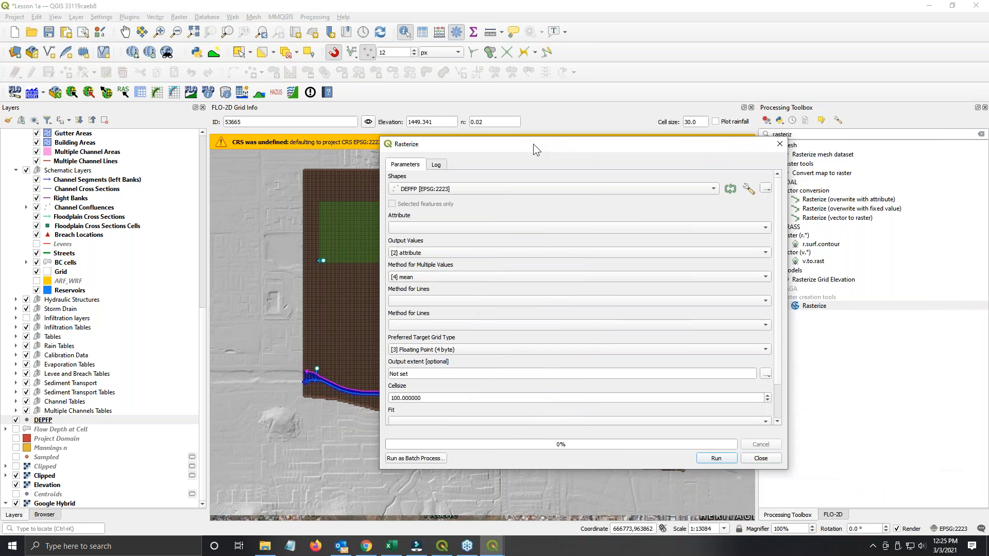
left_click_drag(533, 144, 490, 128)
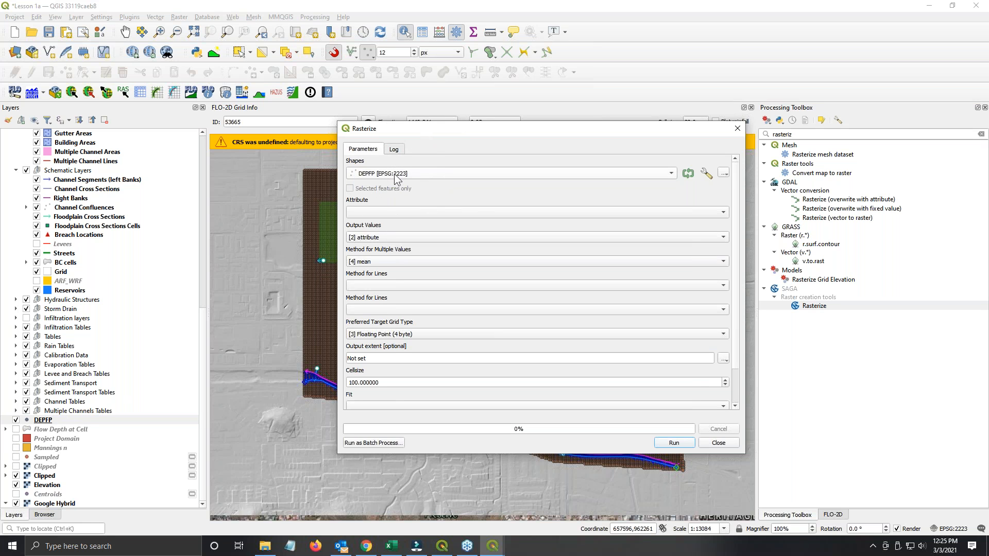
Step: Set field_4 as the attribute to rasterize from DEPFP, and check the depth column of DEPFP.OUT in Notepad
left_click(386, 213)
left_click(381, 245)
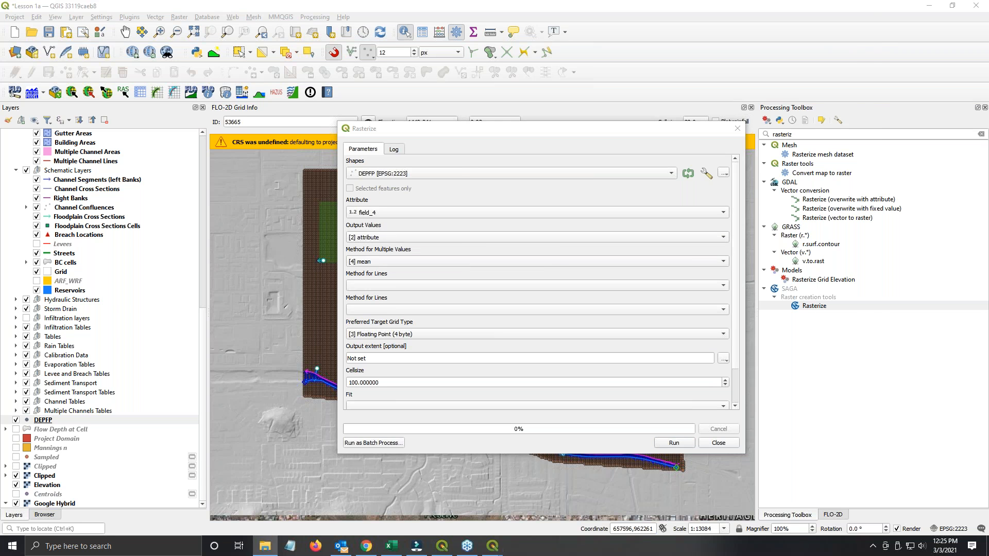
left_click(290, 546)
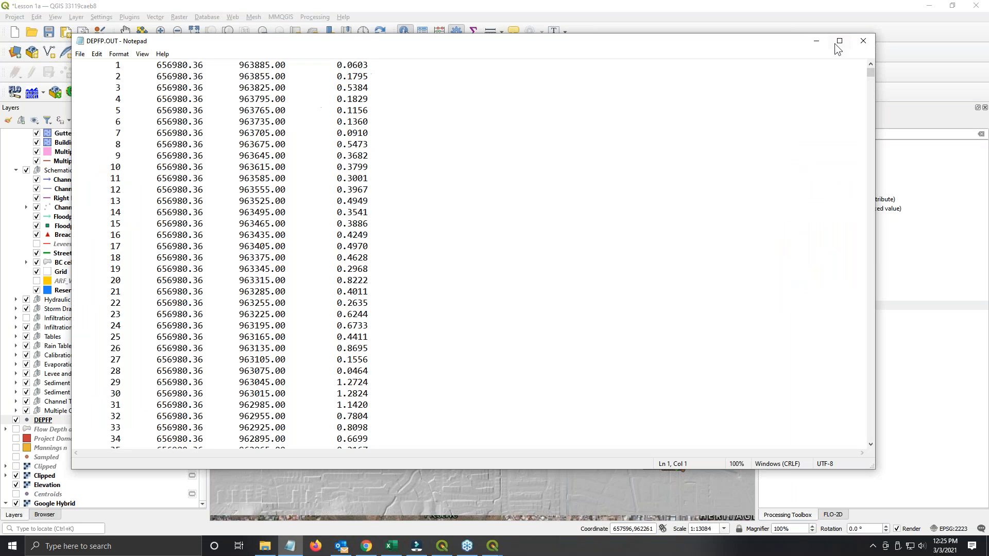
left_click(863, 41)
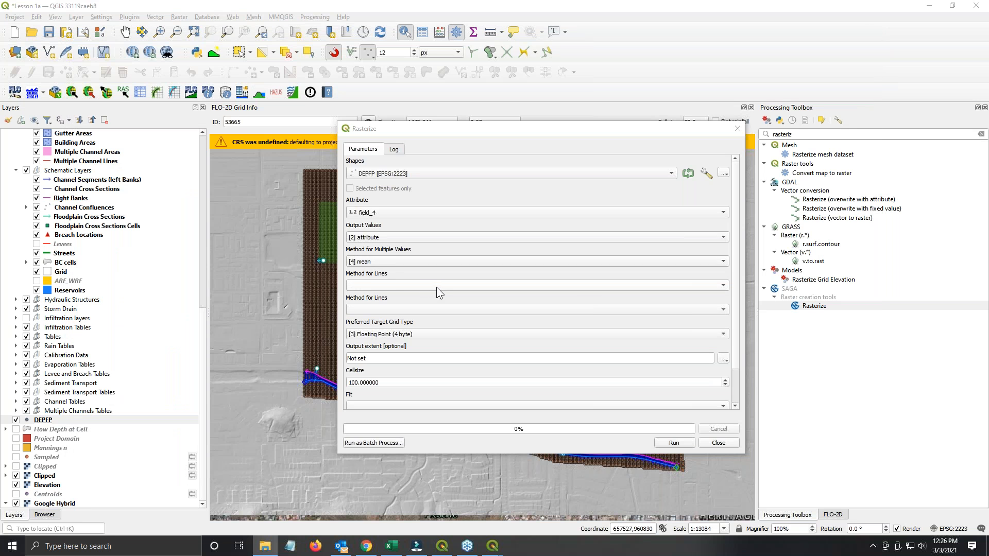
Step: Set the method for multiple values to first and the two methods for lines to thin and node
left_click(381, 262)
left_click(372, 219)
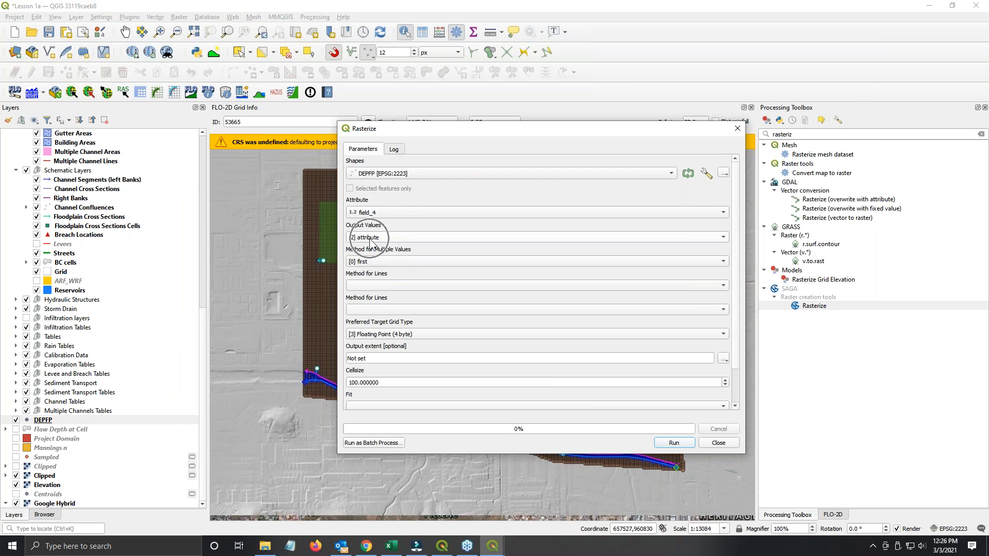
left_click(365, 284)
left_click(367, 286)
left_click(368, 310)
left_click(368, 310)
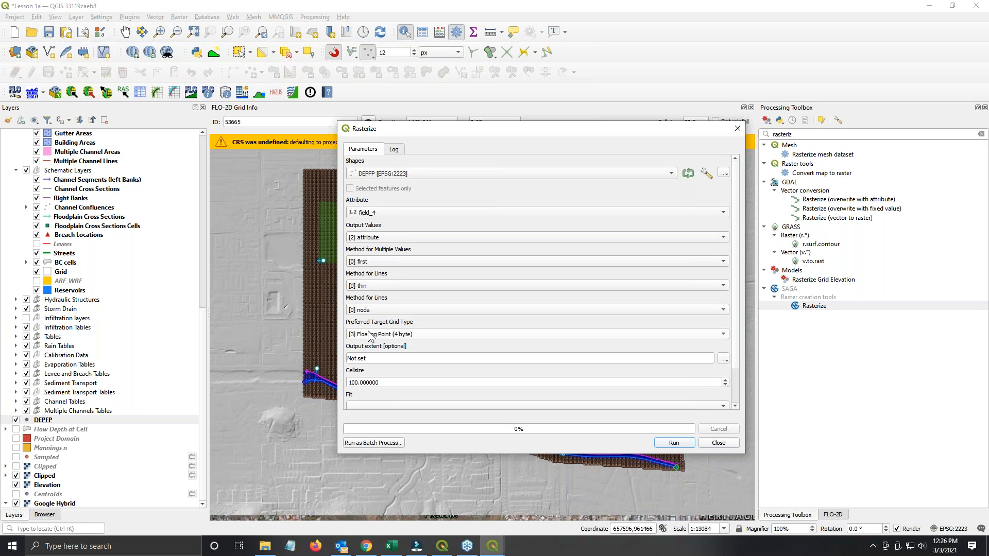
Step: Calculate the raster's output extent from the Grid layer
left_click(372, 357)
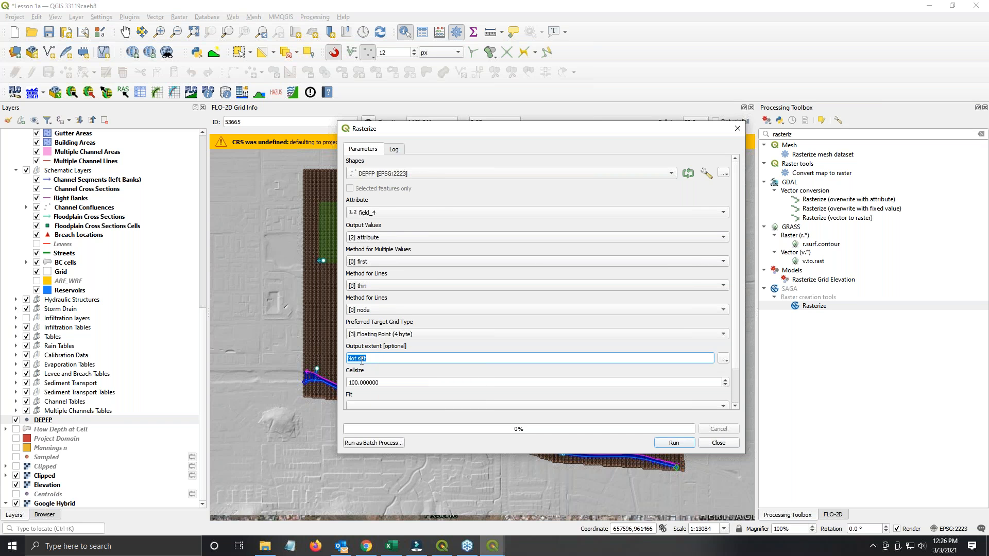
left_click(724, 360)
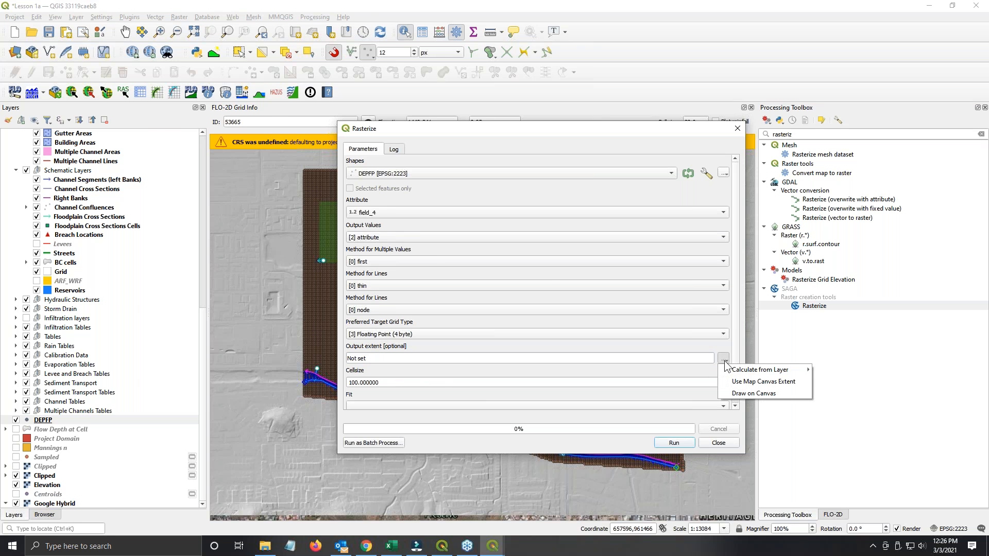
mouse_move(725, 369)
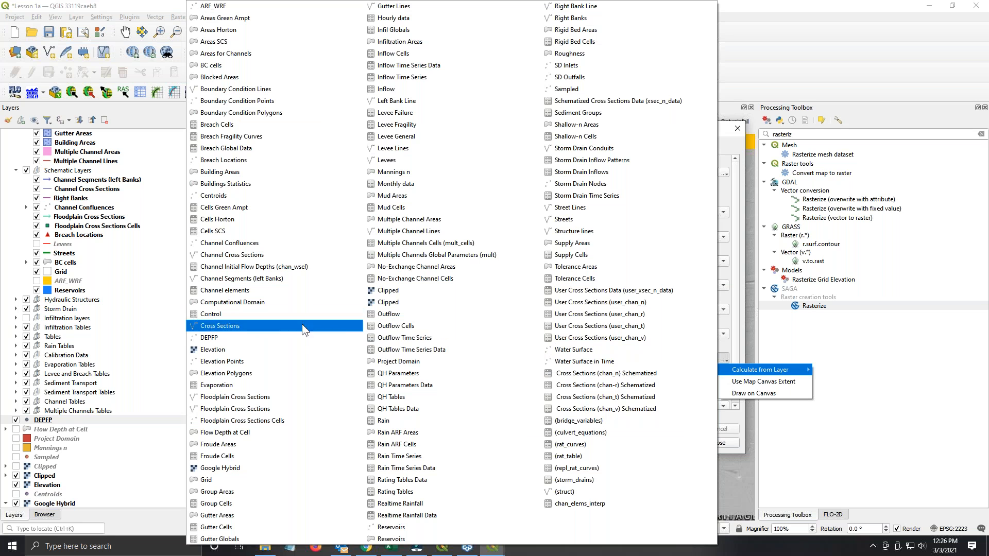
left_click(202, 479)
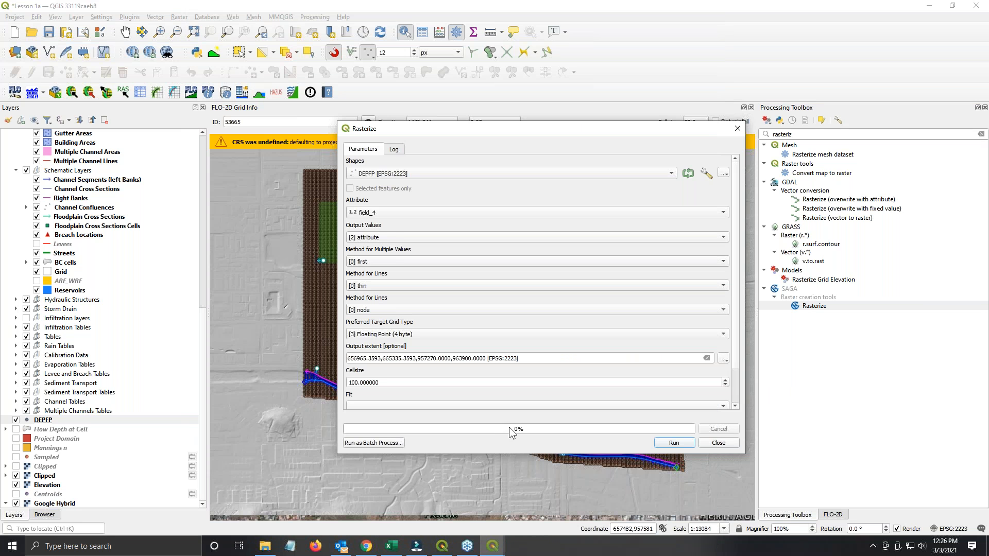
Step: Set the raster's cellsize to 30 and its fit to cells
double_click(395, 386)
type("30")
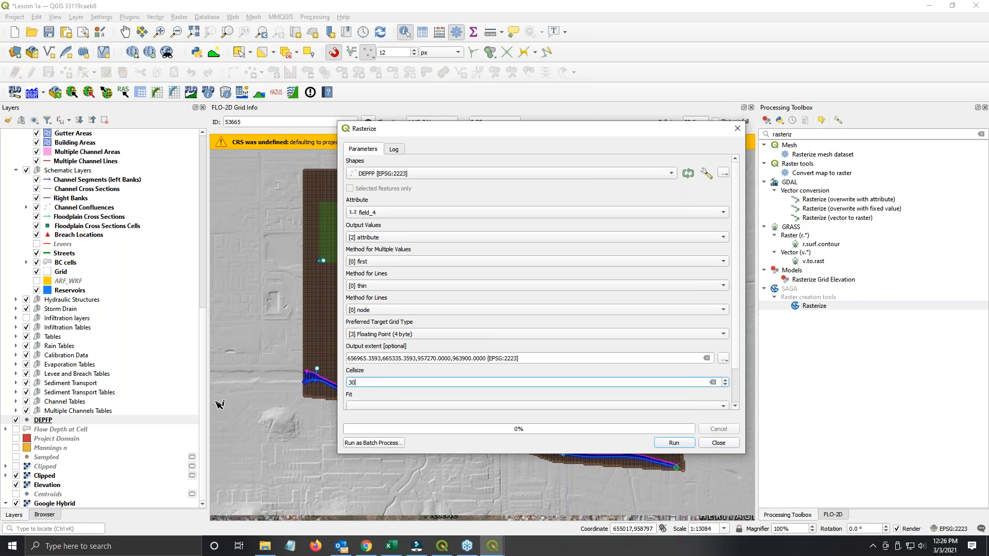
left_click(371, 403)
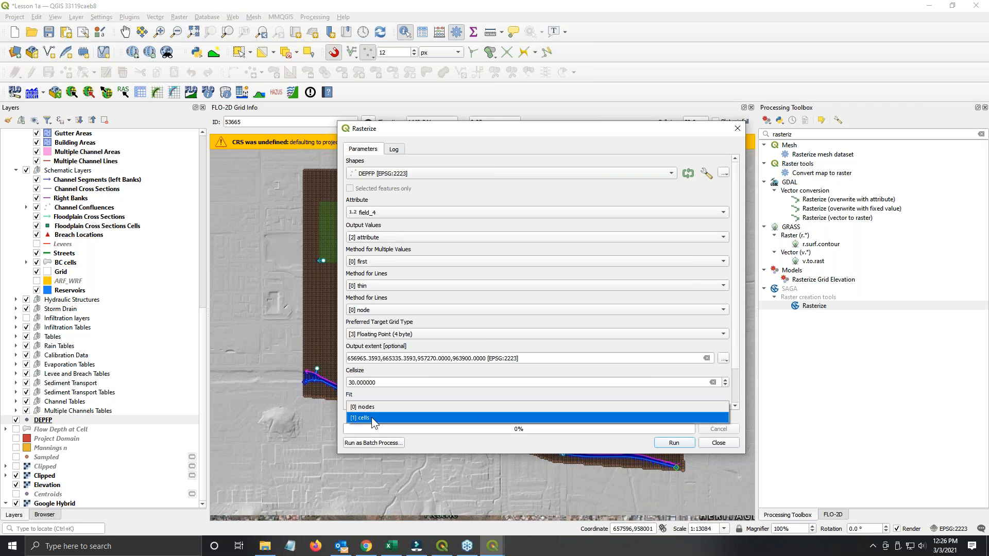
left_click(372, 417)
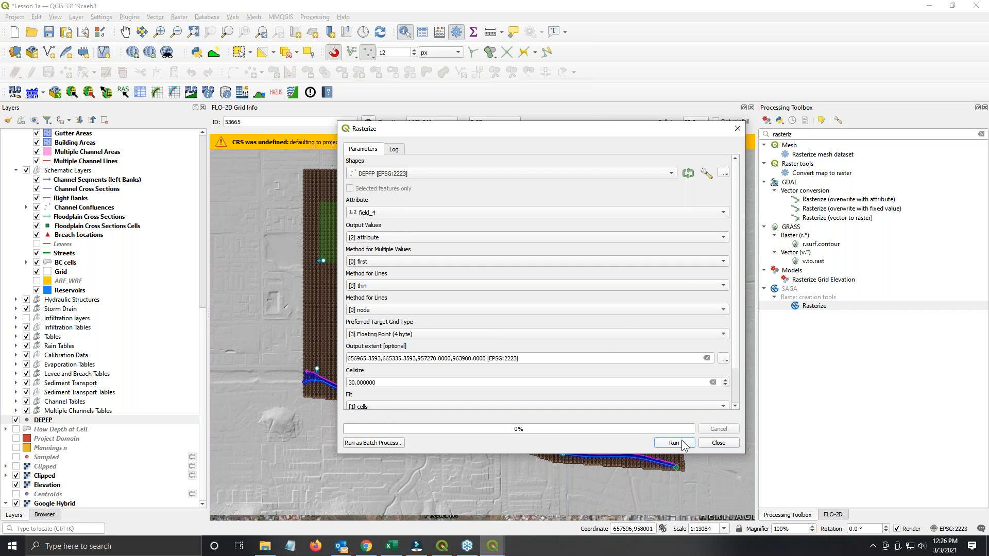
Step: Run Rasterize with the output saved to a temporary file, and close the tool
scroll(734, 369, "down", 2)
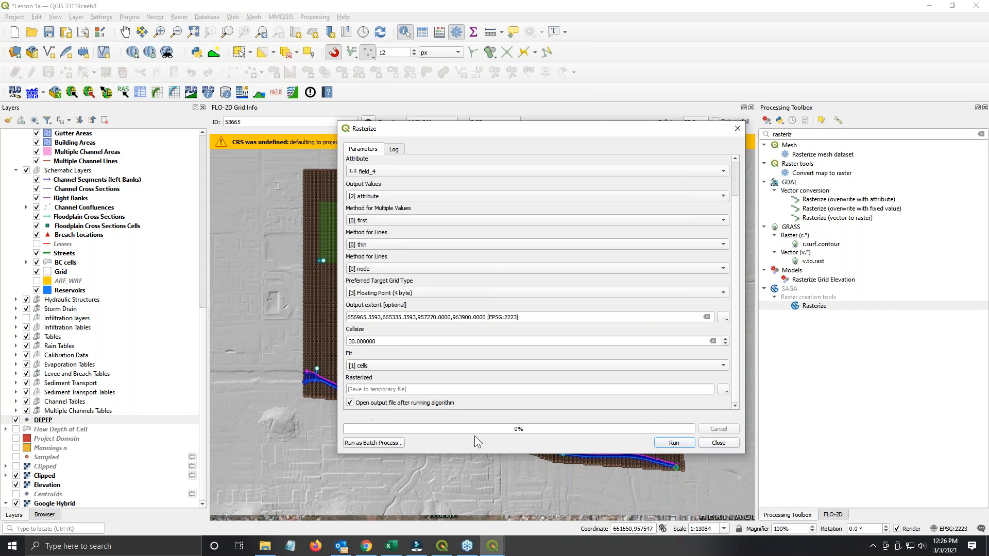
left_click(675, 444)
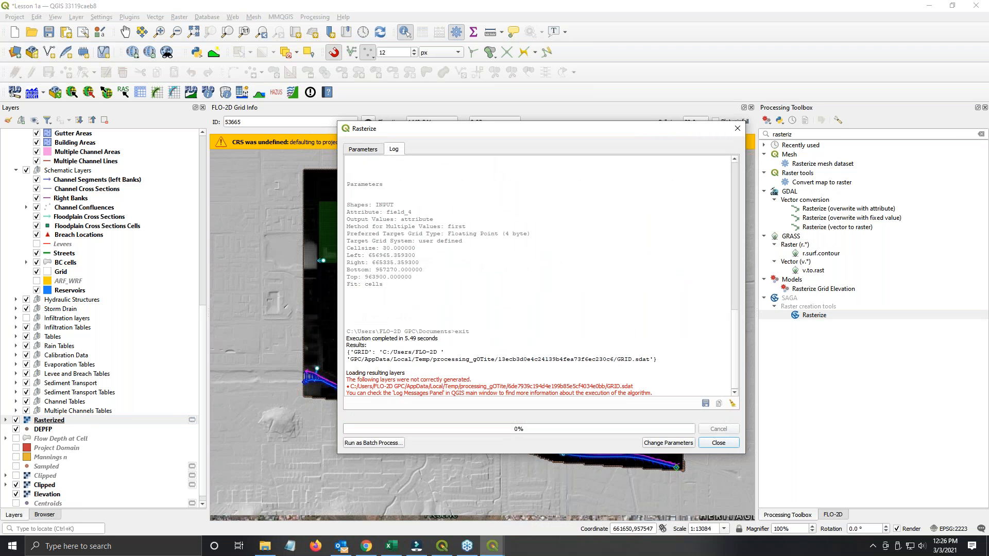
left_click(718, 443)
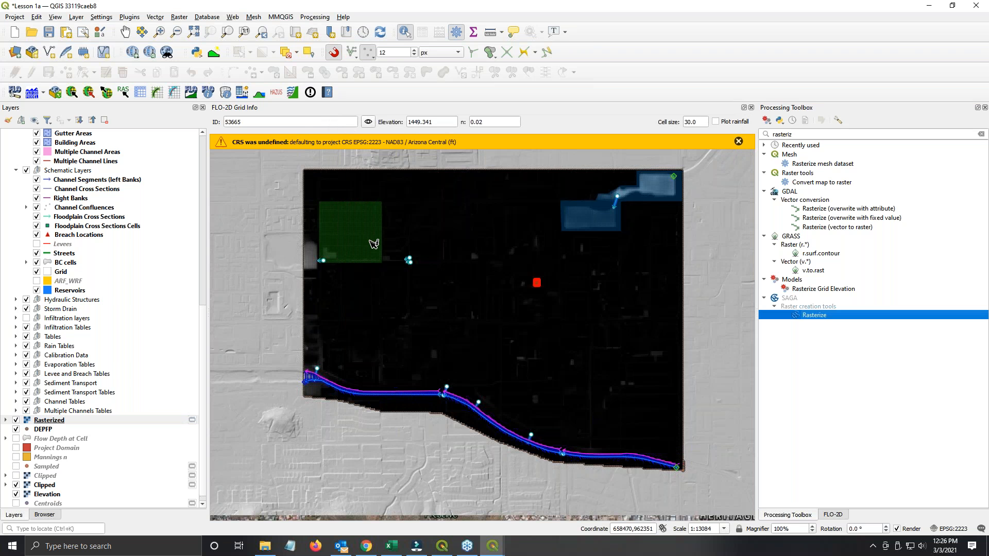
Step: Compare the Rasterized layer's alignment with the grid cells at the northwest corner by switching it on and off, leaving it hidden
scroll(304, 167, "up", 3)
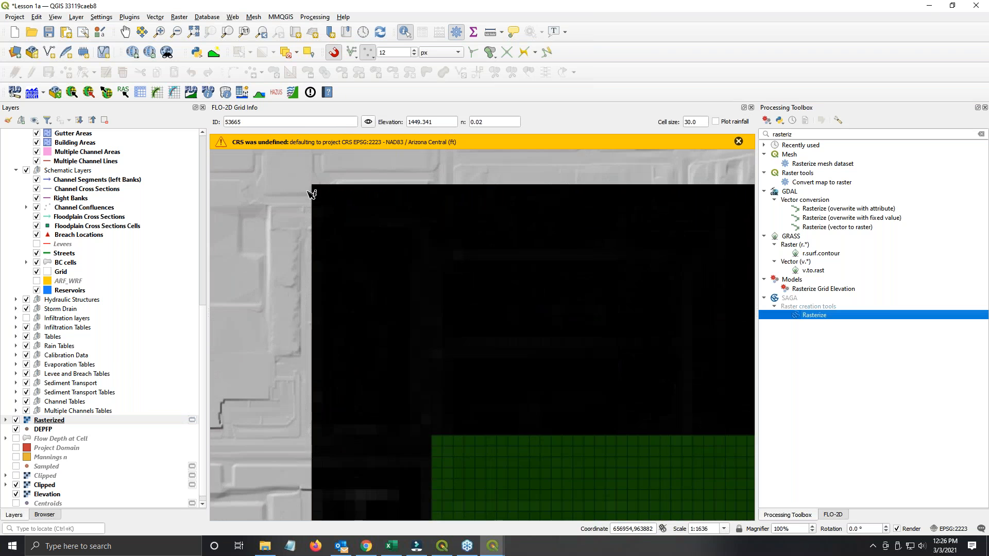
scroll(312, 193, "up", 4)
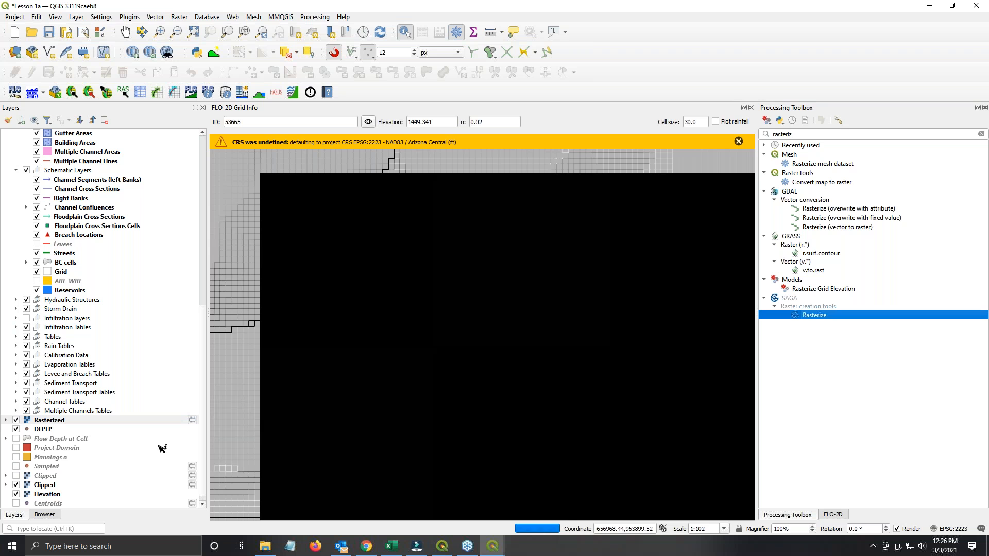
left_click(16, 420)
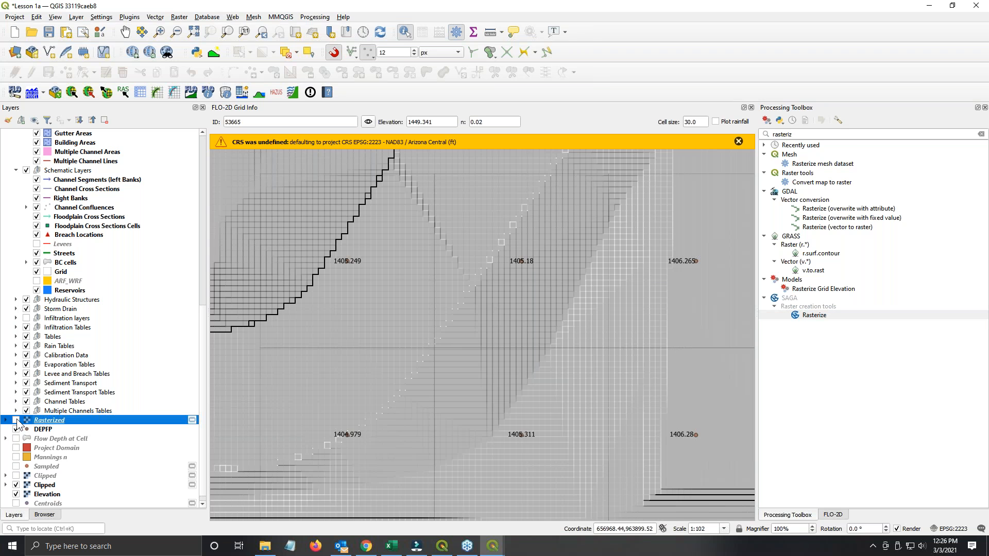
left_click(16, 420)
left_click(16, 420)
left_click(16, 420)
left_click(16, 420)
left_click(16, 421)
left_click(16, 421)
Step: Dismiss the undefined CRS warning and select the DEPFP layer
left_click(739, 141)
scroll(470, 265, "down", 3)
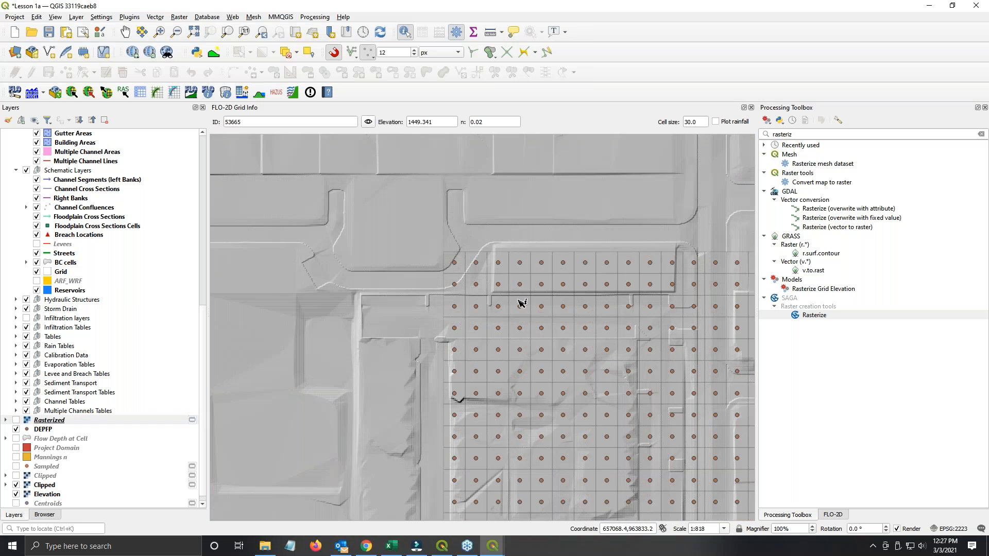
left_click_drag(515, 302, 337, 266)
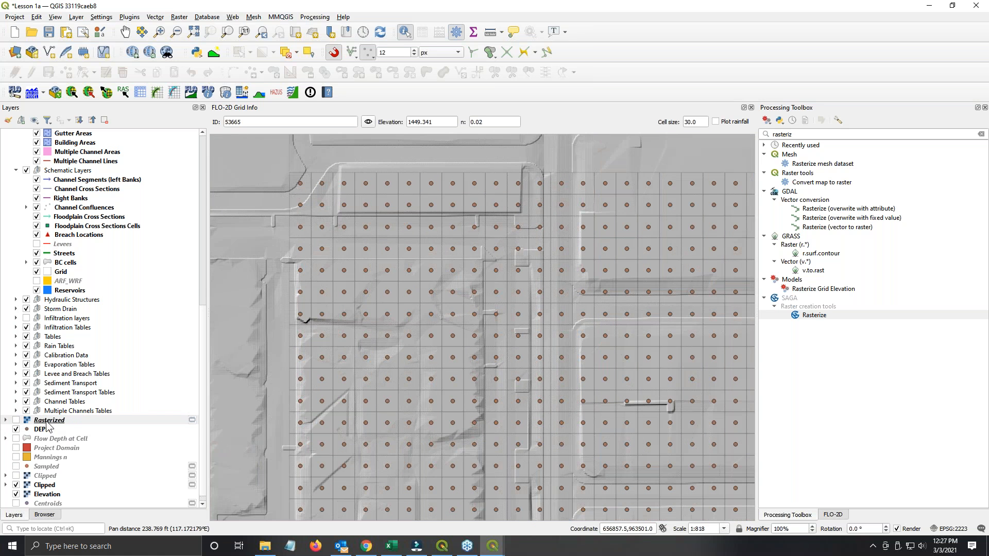
left_click(43, 431)
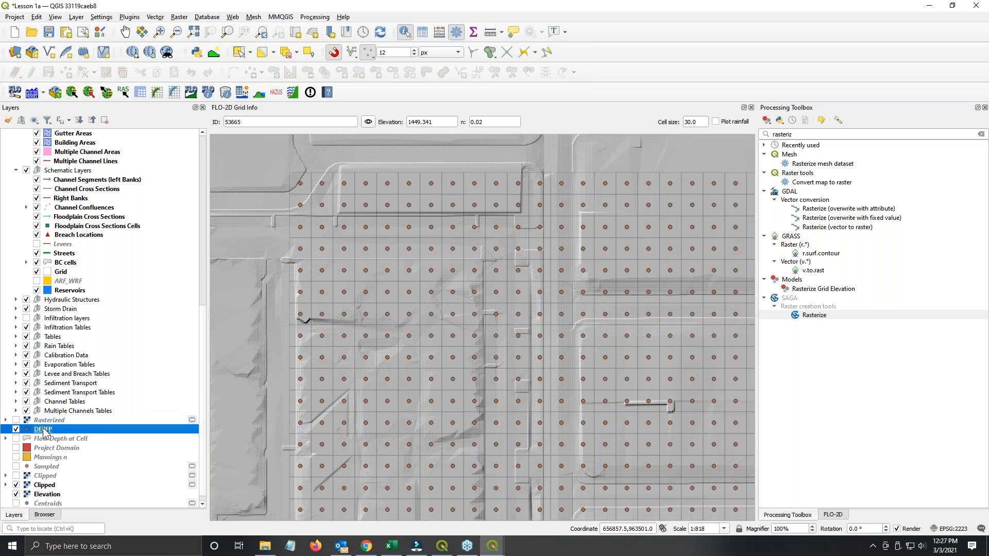
Step: Show the Rasterized layer and render it as singleband pseudocolor with the Blues color ramp
double_click(43, 431)
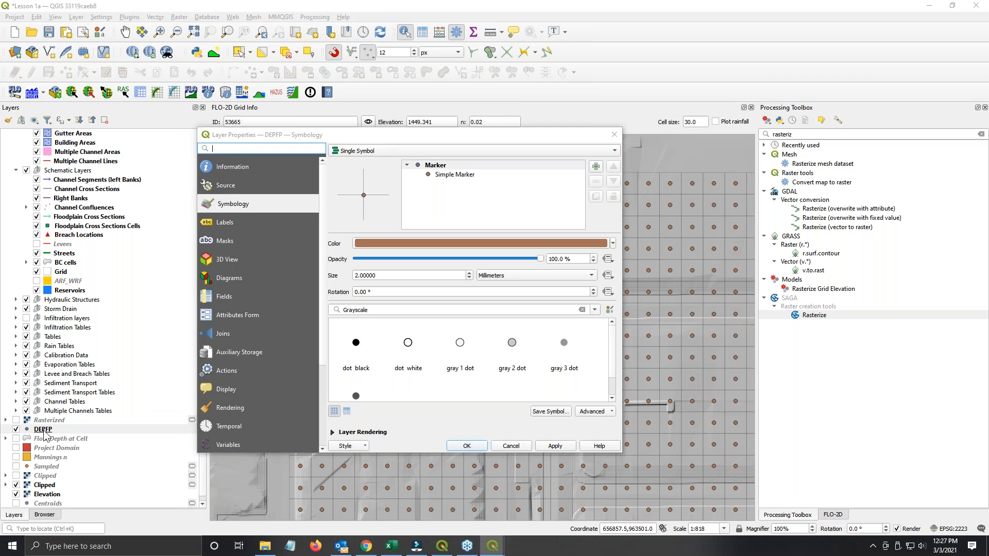
left_click(520, 446)
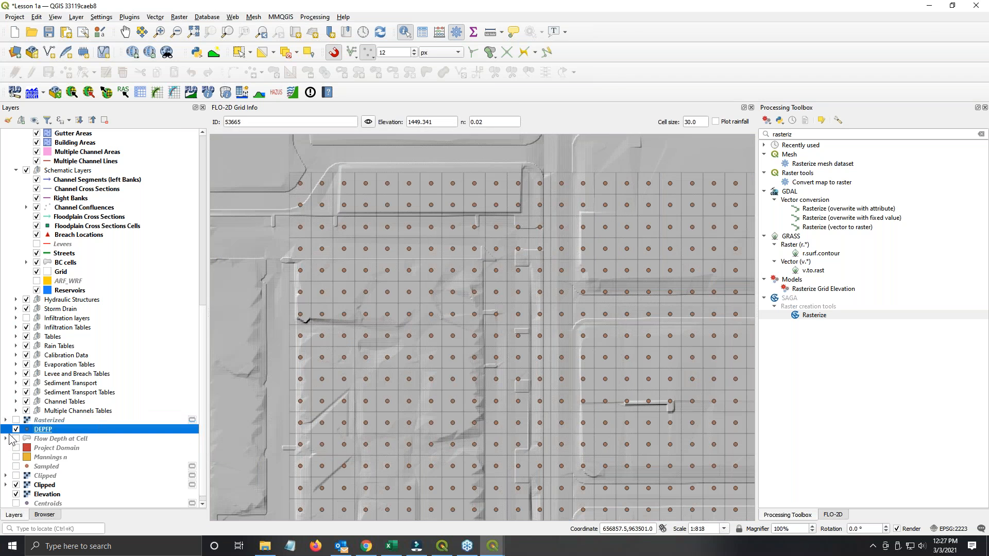
left_click(16, 420)
double_click(48, 420)
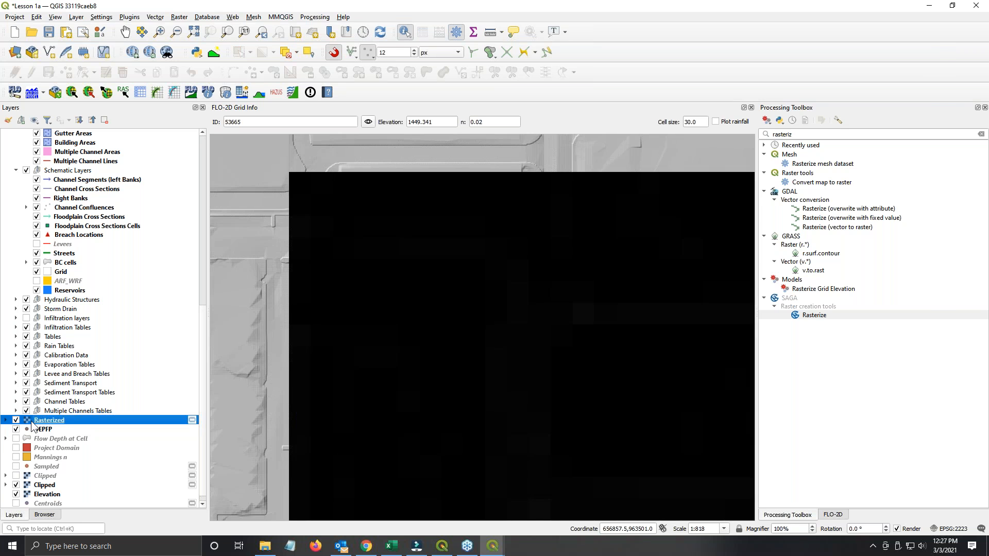
left_click(538, 107)
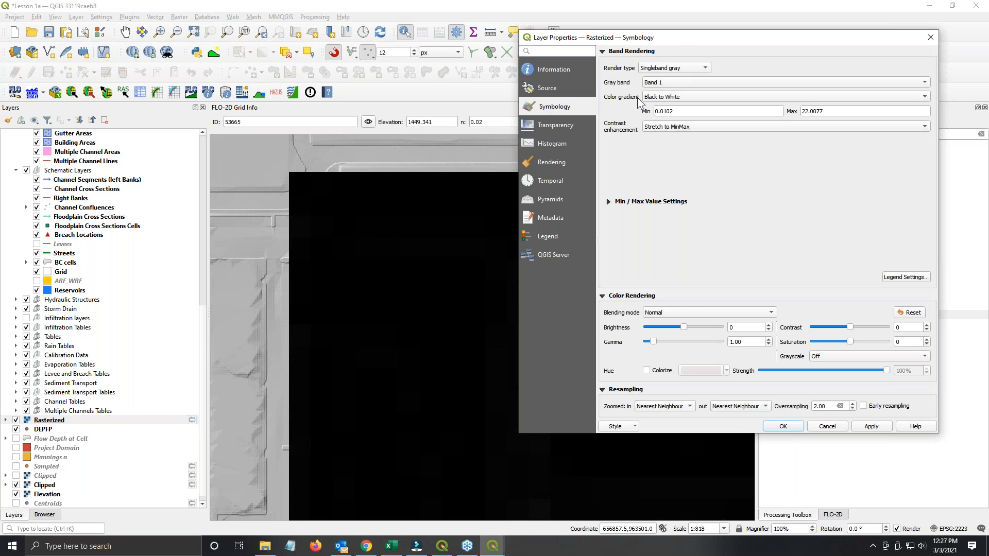
left_click(669, 68)
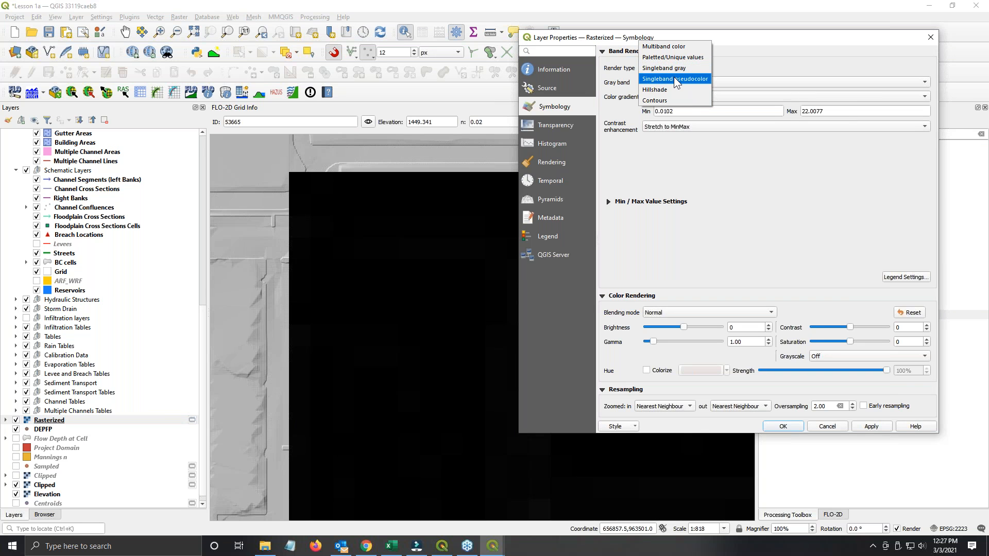
left_click(673, 79)
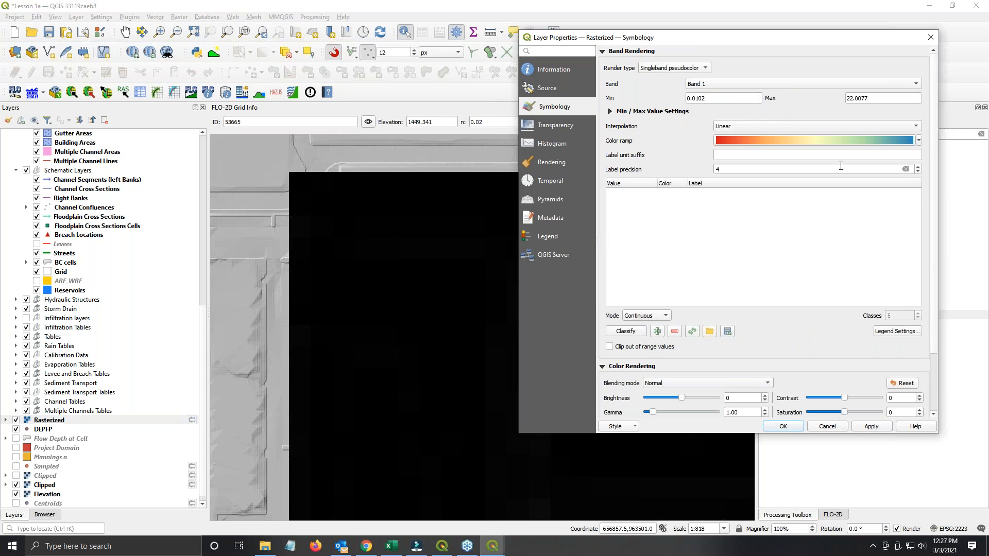
left_click(920, 141)
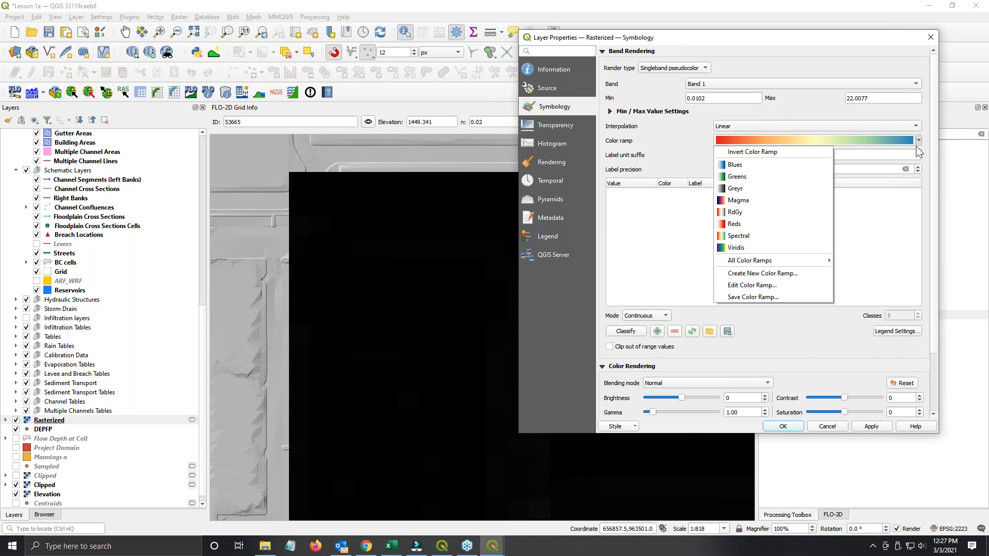
left_click(785, 165)
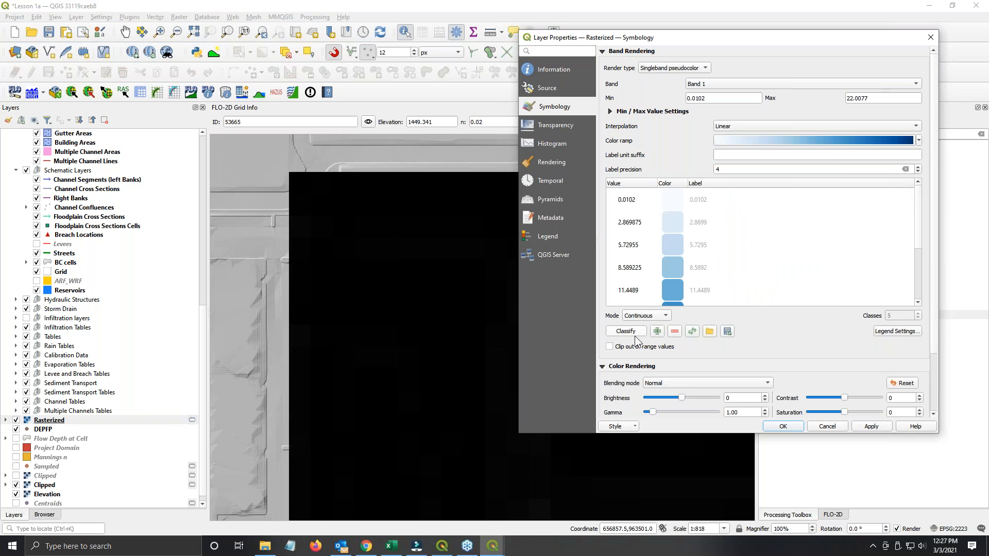
Step: Classify the Rasterized layer's values in Equal Interval mode and apply the pseudocolor style to the map
scroll(700, 258, "down", 5)
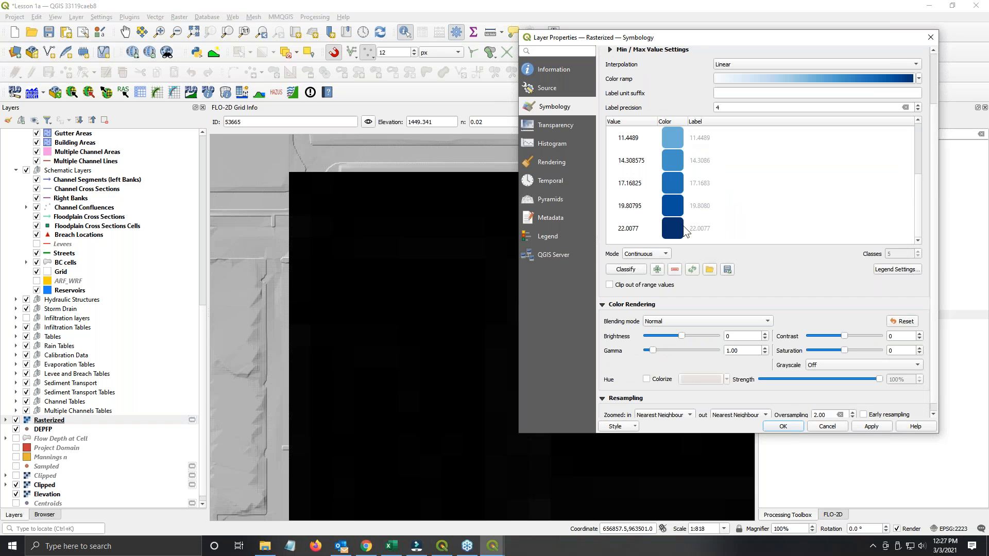
left_click(647, 256)
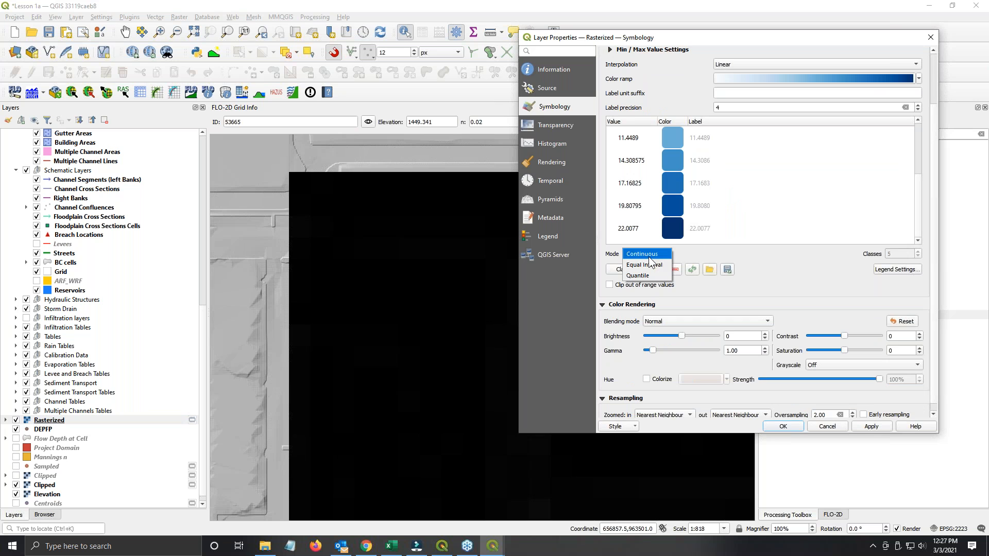
left_click(648, 264)
left_click(653, 255)
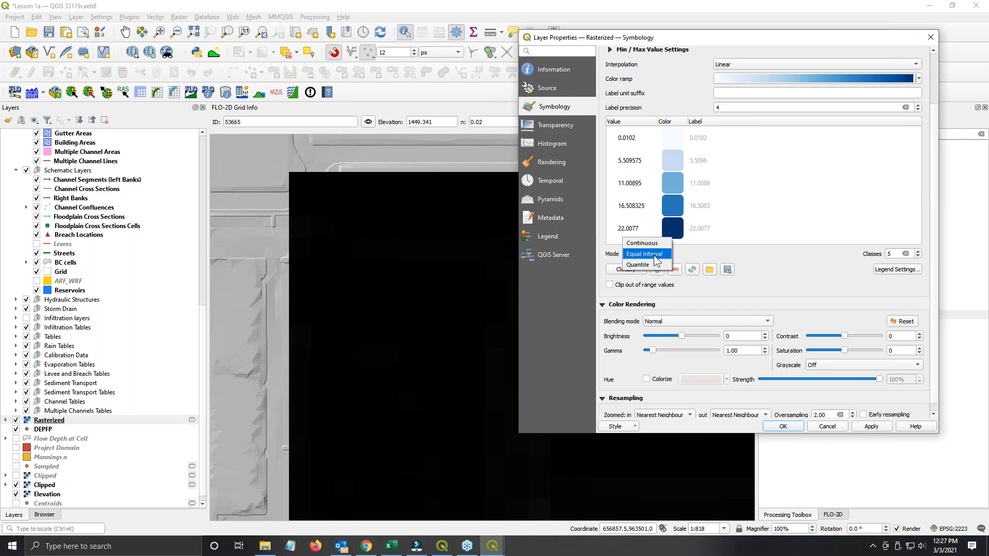
left_click(651, 256)
left_click(770, 186)
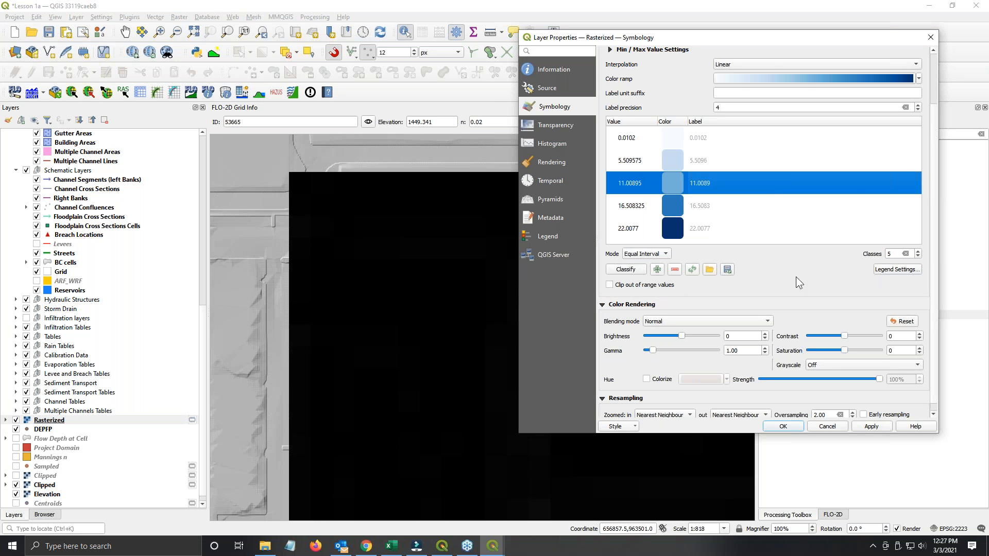
left_click(870, 426)
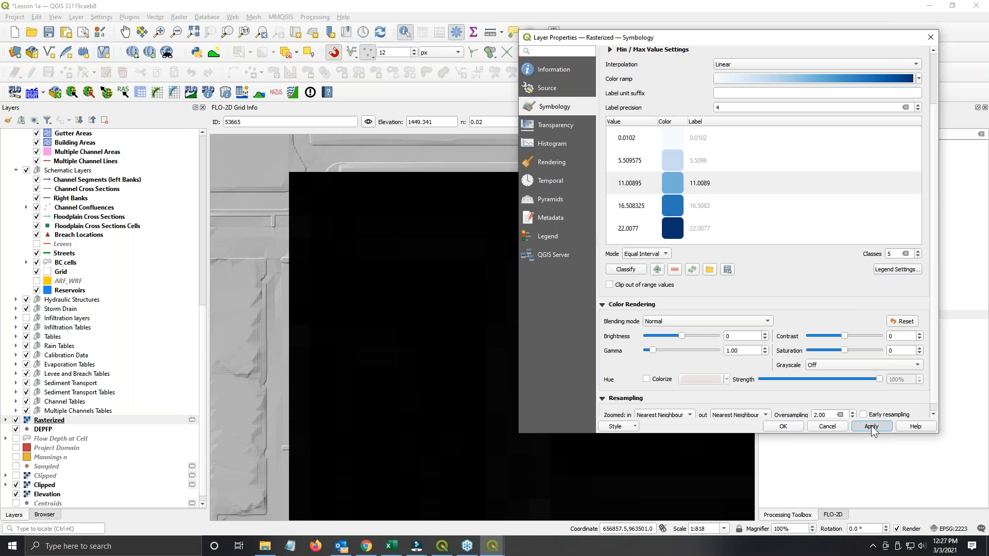
left_click(783, 427)
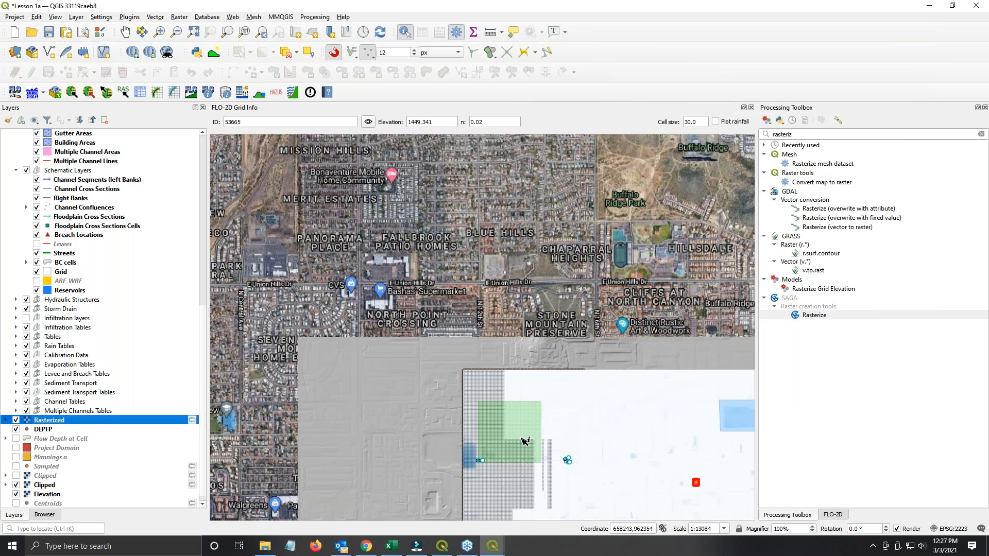
left_click_drag(521, 438, 332, 232)
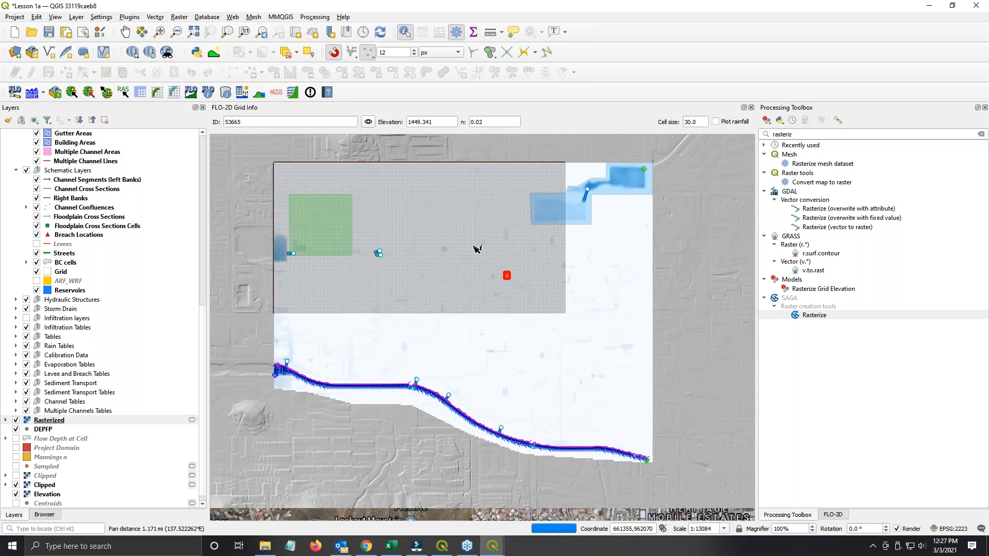
Step: Reopen the Rasterized layer's symbology and set its classification mode to Continuous
double_click(47, 420)
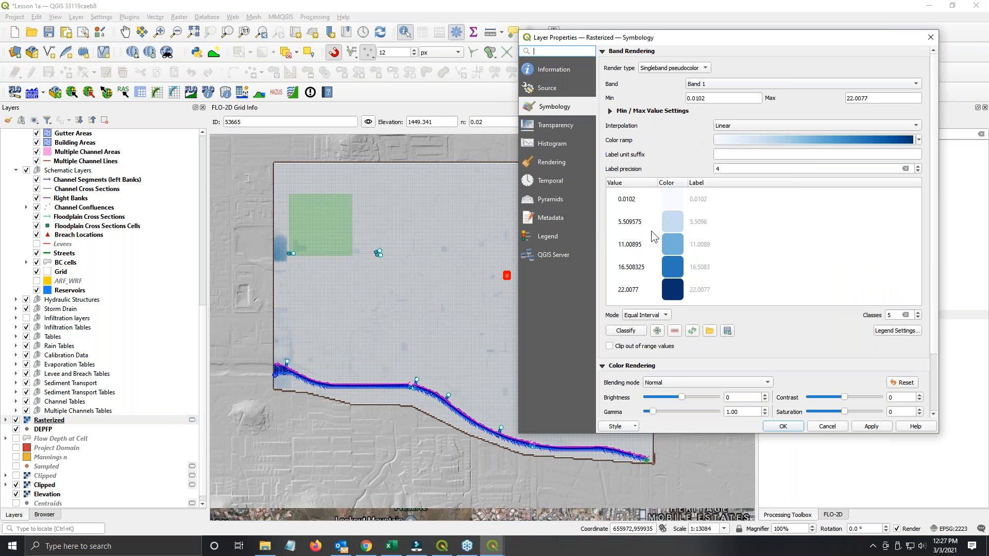
left_click(630, 316)
left_click(638, 305)
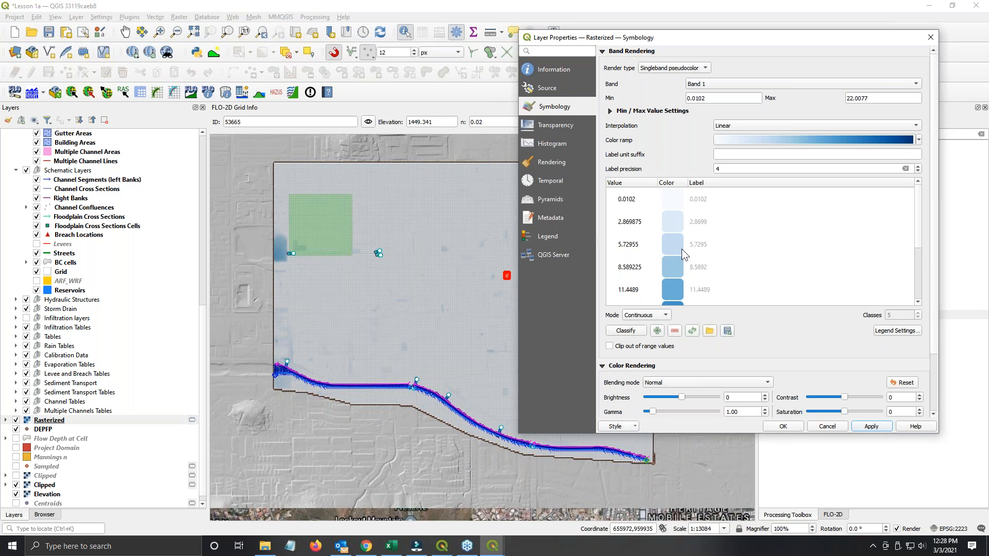
left_click_drag(920, 243, 921, 178)
left_click(644, 315)
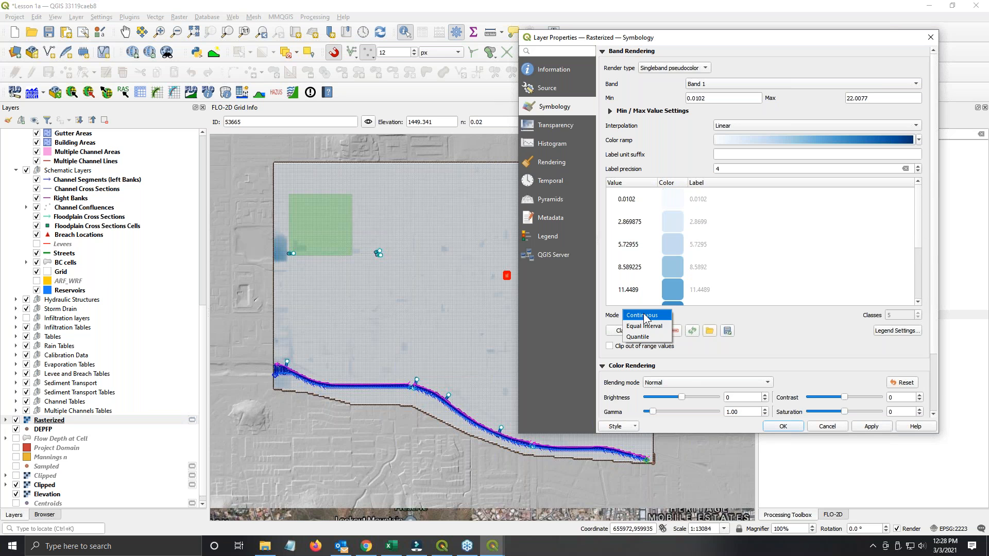
left_click(641, 315)
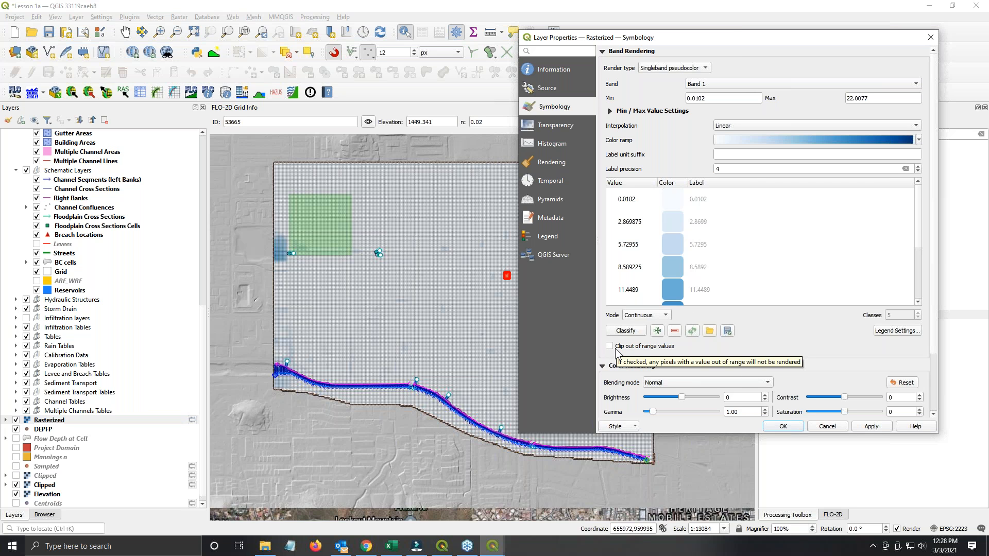
Step: Set the Rasterized layer's minimum value to 0.02, clip out of range values, and apply the style
left_click_drag(706, 98, 655, 96)
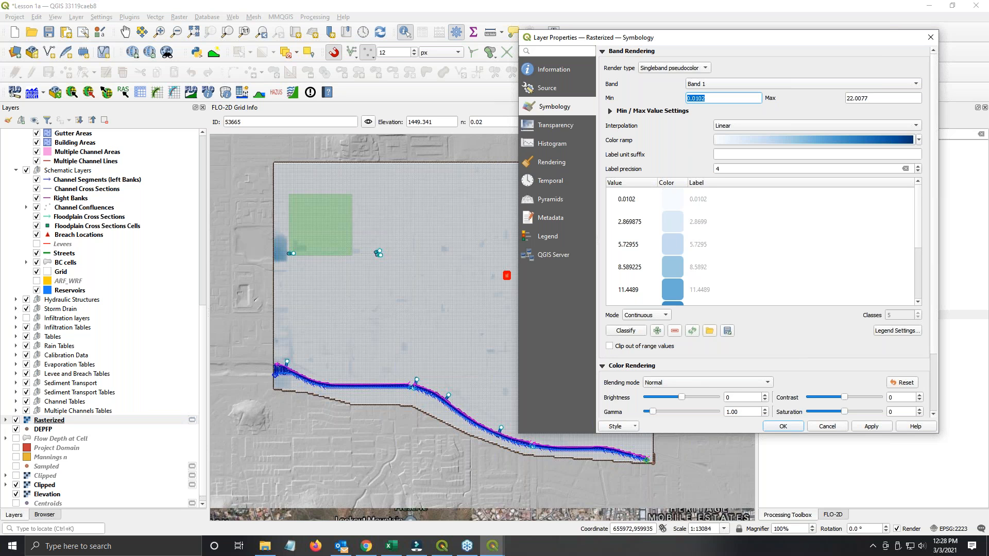
type("0.02")
left_click(610, 347)
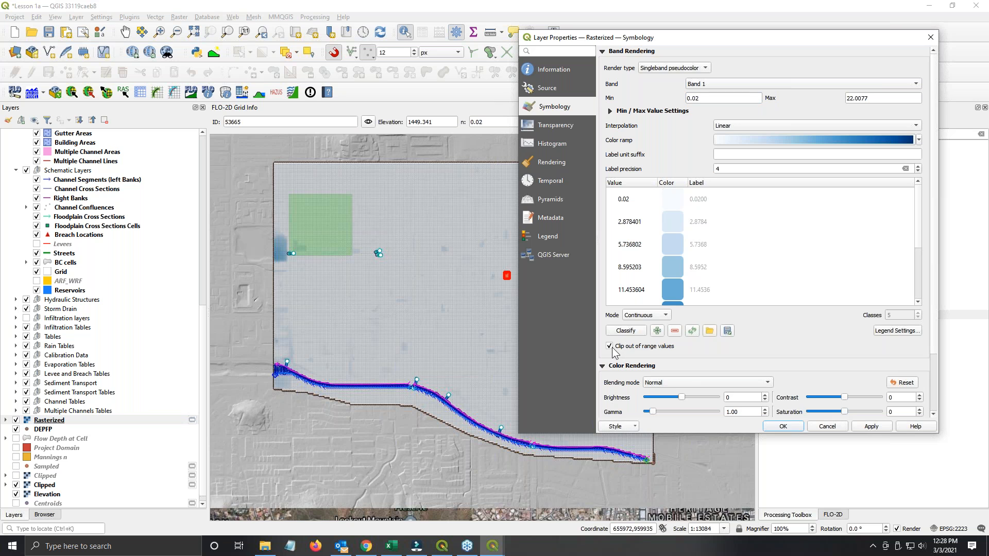
left_click(871, 427)
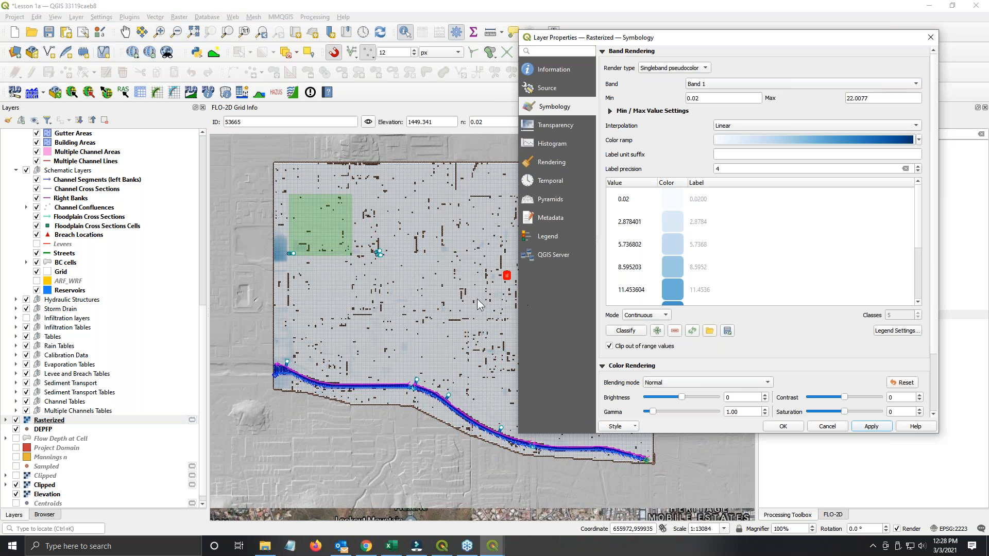
left_click(784, 427)
Step: Hide the DEPFP point layer so only the Rasterized depths are drawn, and select the Rasterized layer
scroll(484, 369, "up", 1)
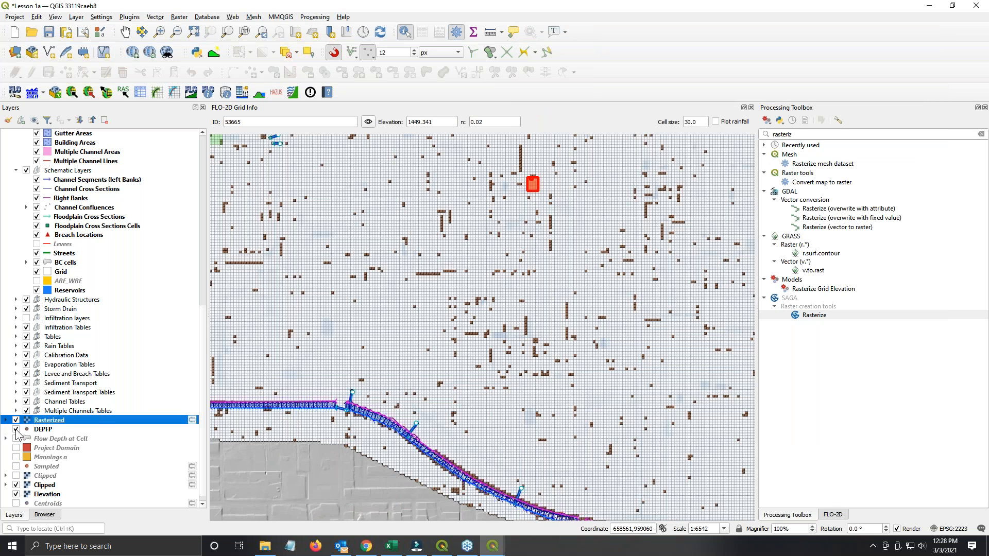
left_click(16, 429)
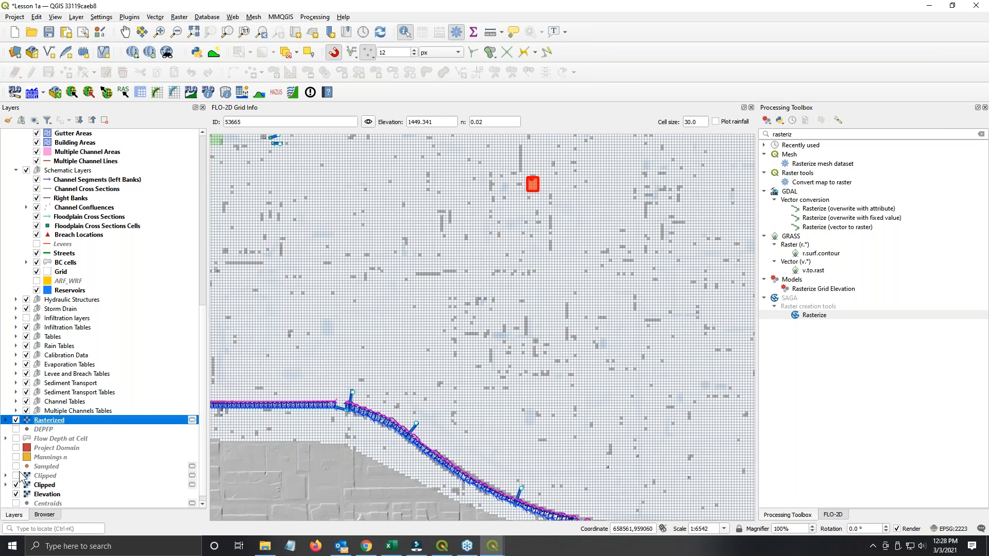
scroll(386, 261, "down", 1)
left_click_drag(405, 225, 426, 270)
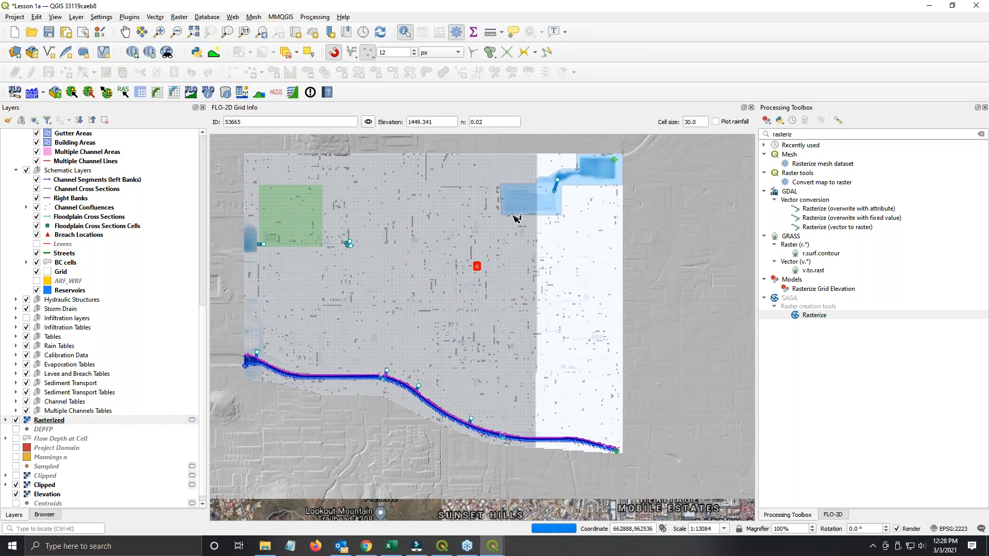
left_click(51, 421)
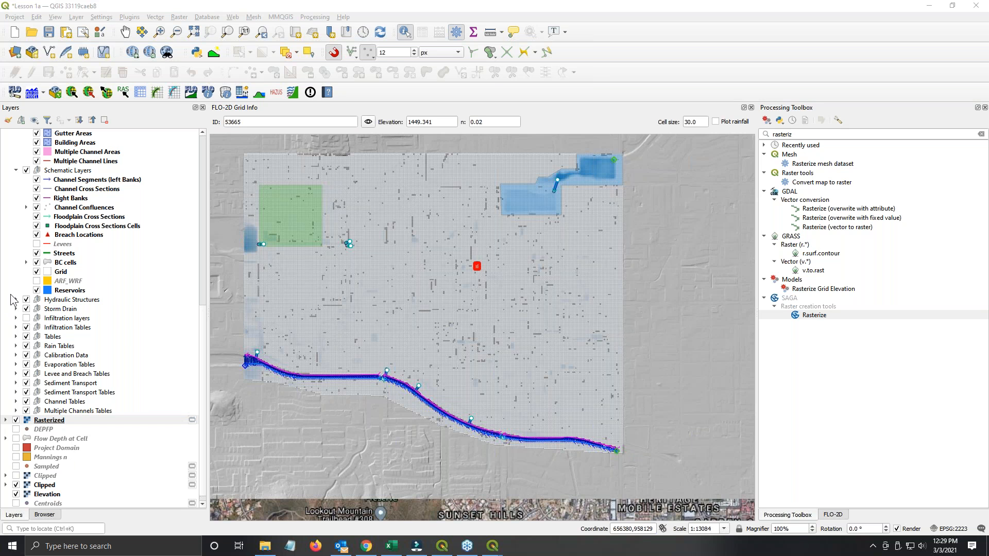
Step: Examine the Grid layer's attribute table, including the water_elevation and flow_depth fields, and close it
left_click(59, 274)
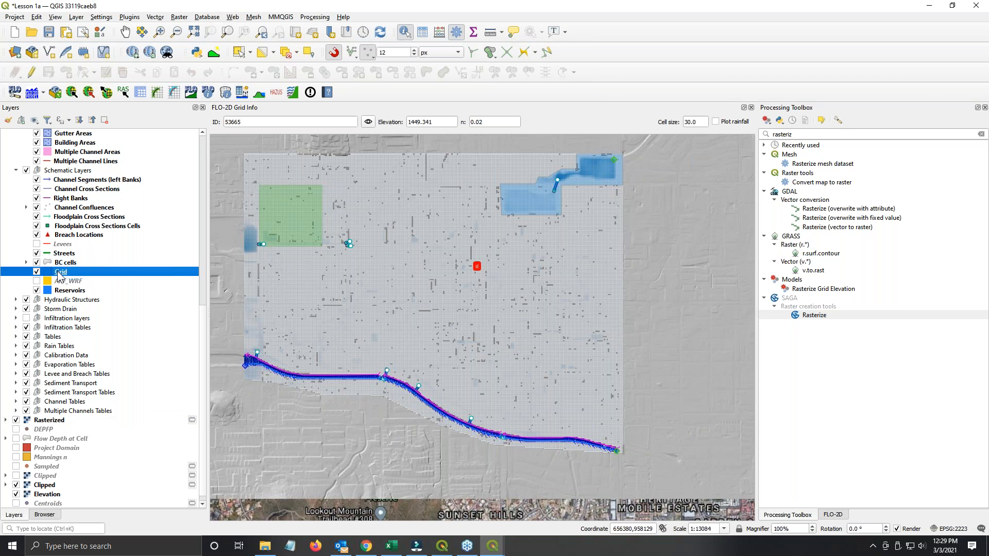
right_click(58, 273)
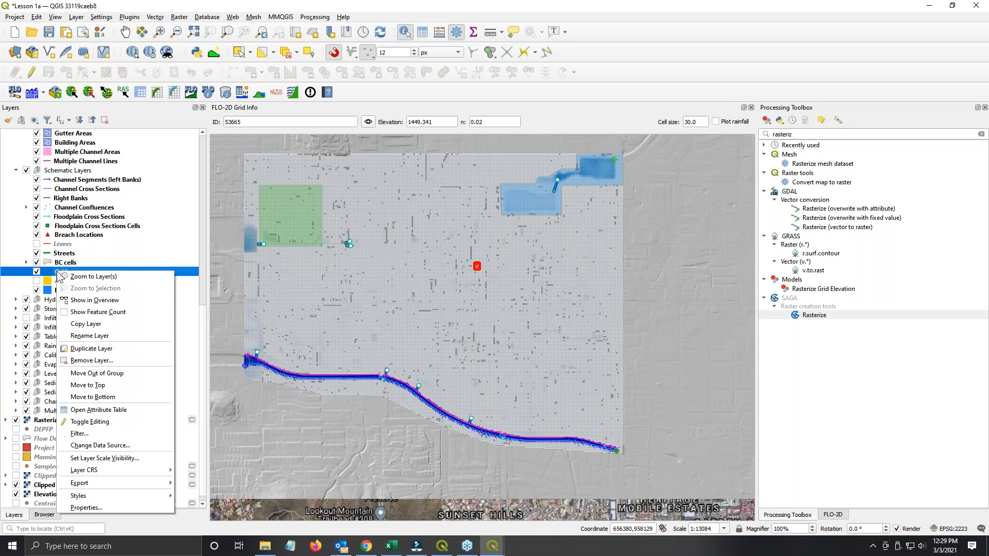
left_click(90, 411)
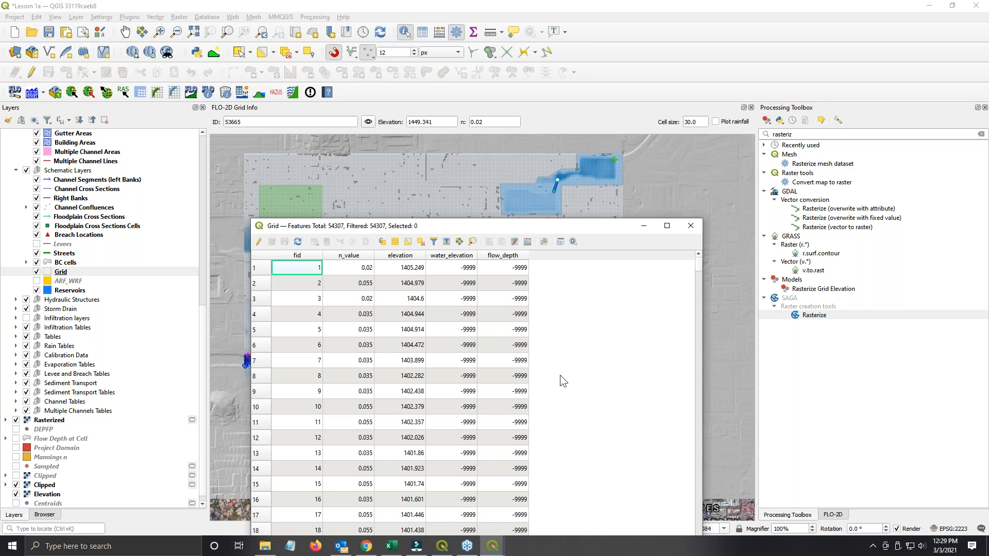
left_click(690, 227)
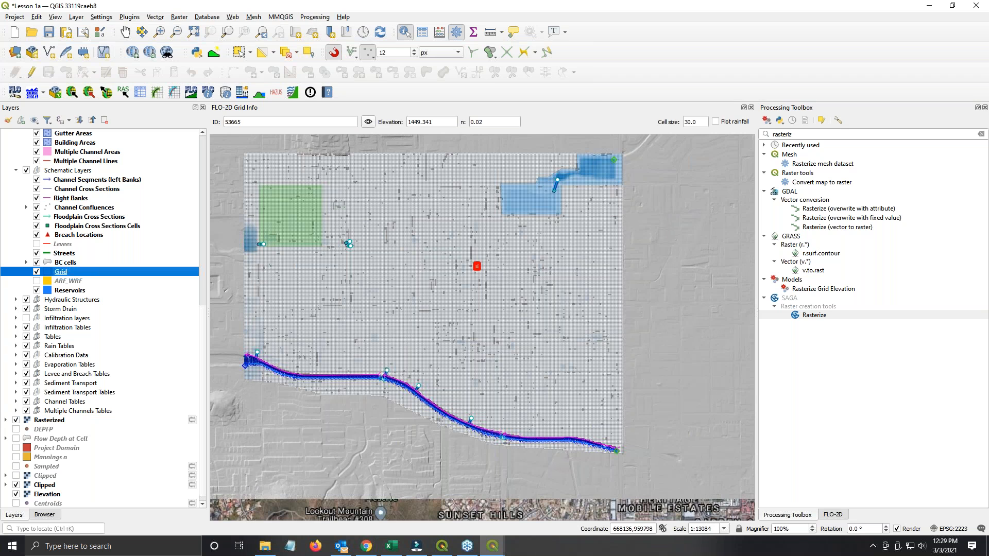